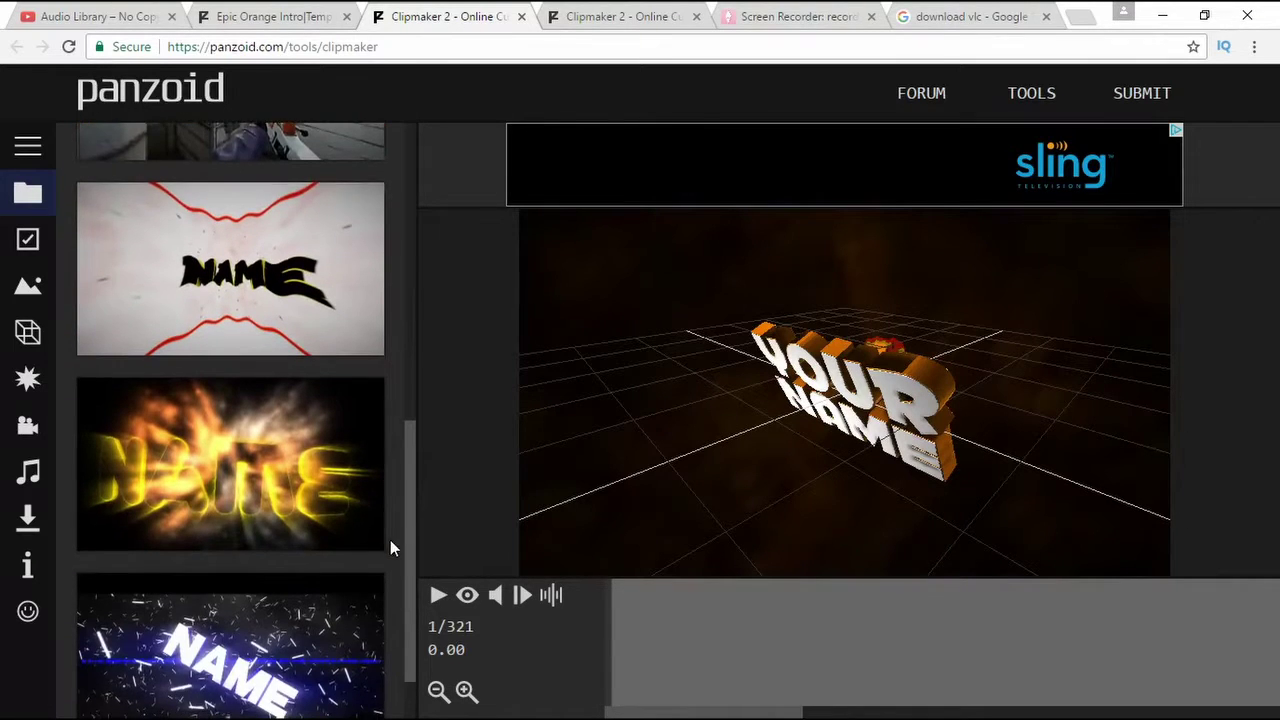
Open the community templates page and expand one of its sections to show more templates.
scroll(400, 576, down, 1)
click(226, 702)
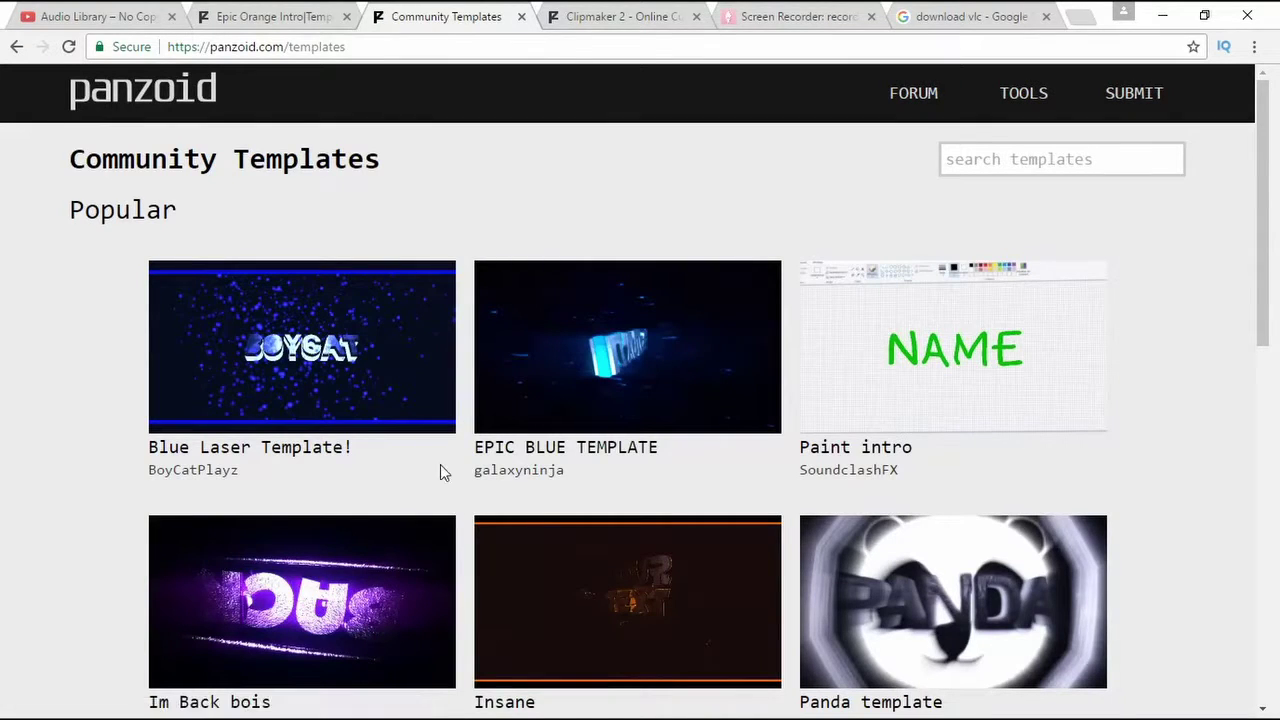
scroll(474, 486, down, 2)
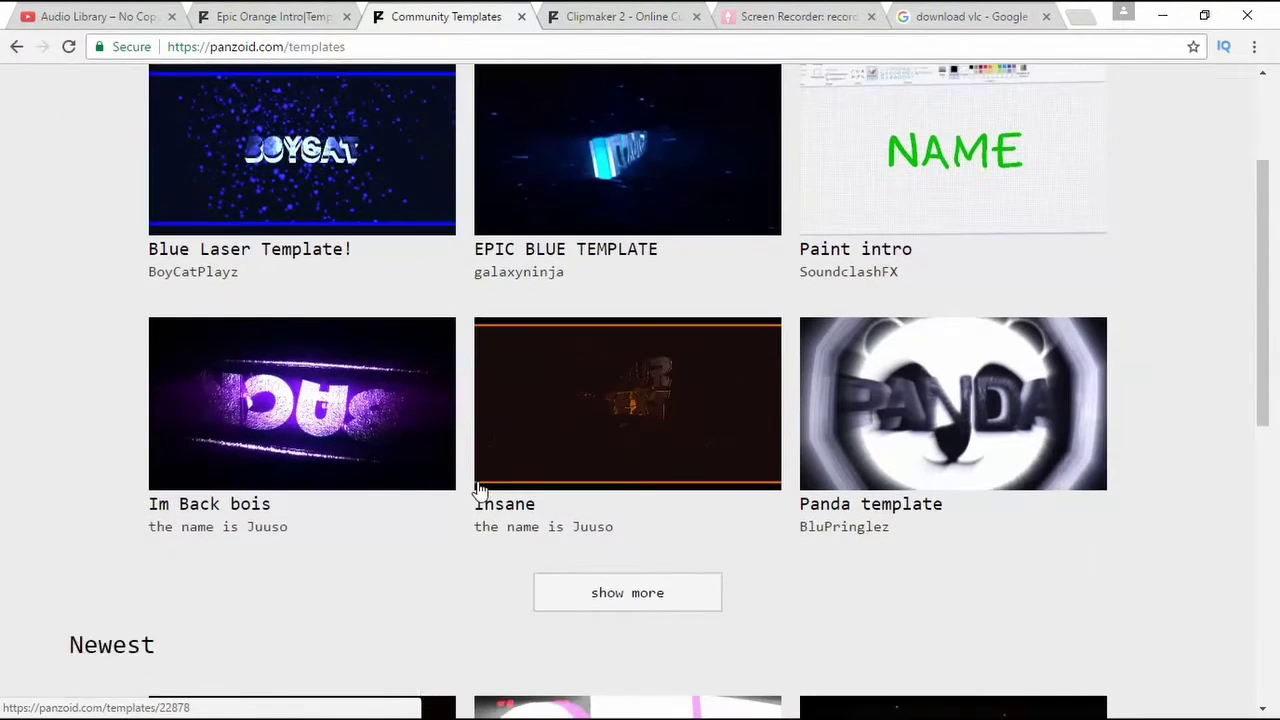
scroll(540, 500, down, 1)
click(598, 511)
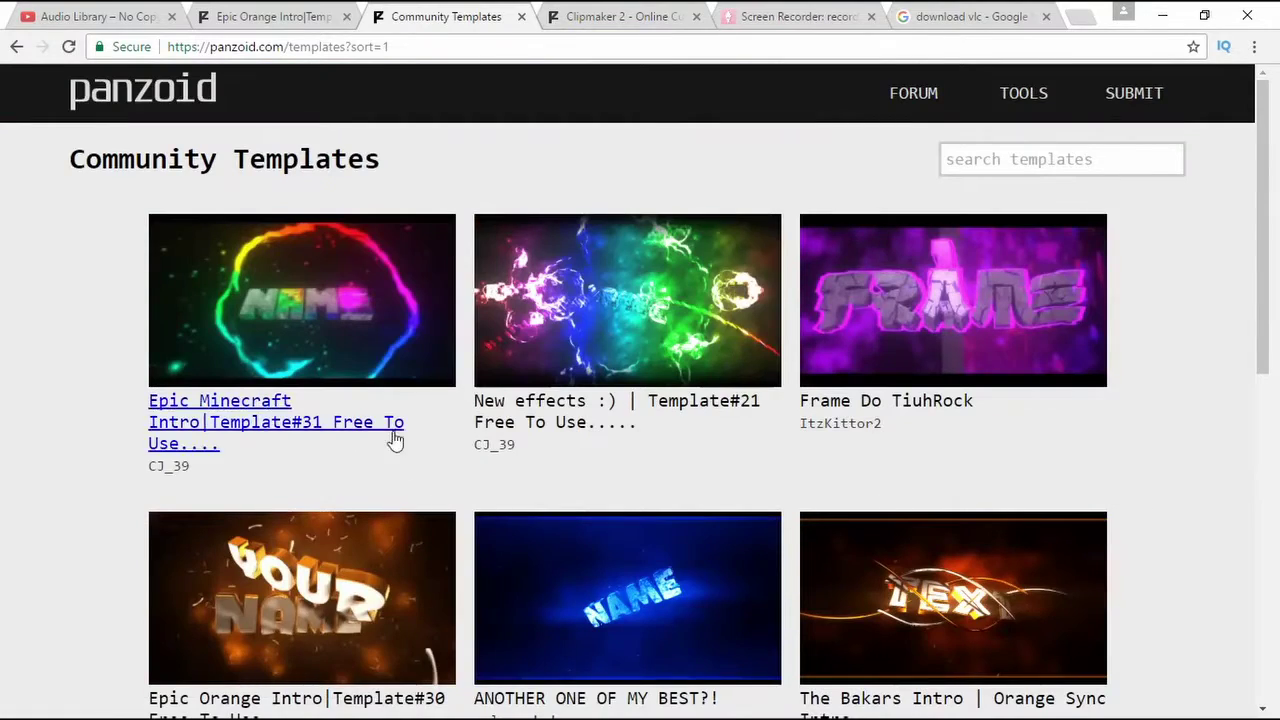
Find the "insane intro template" among the community templates and open it in Clipmaker.
scroll(990, 520, down, 2)
scroll(520, 530, down, 2)
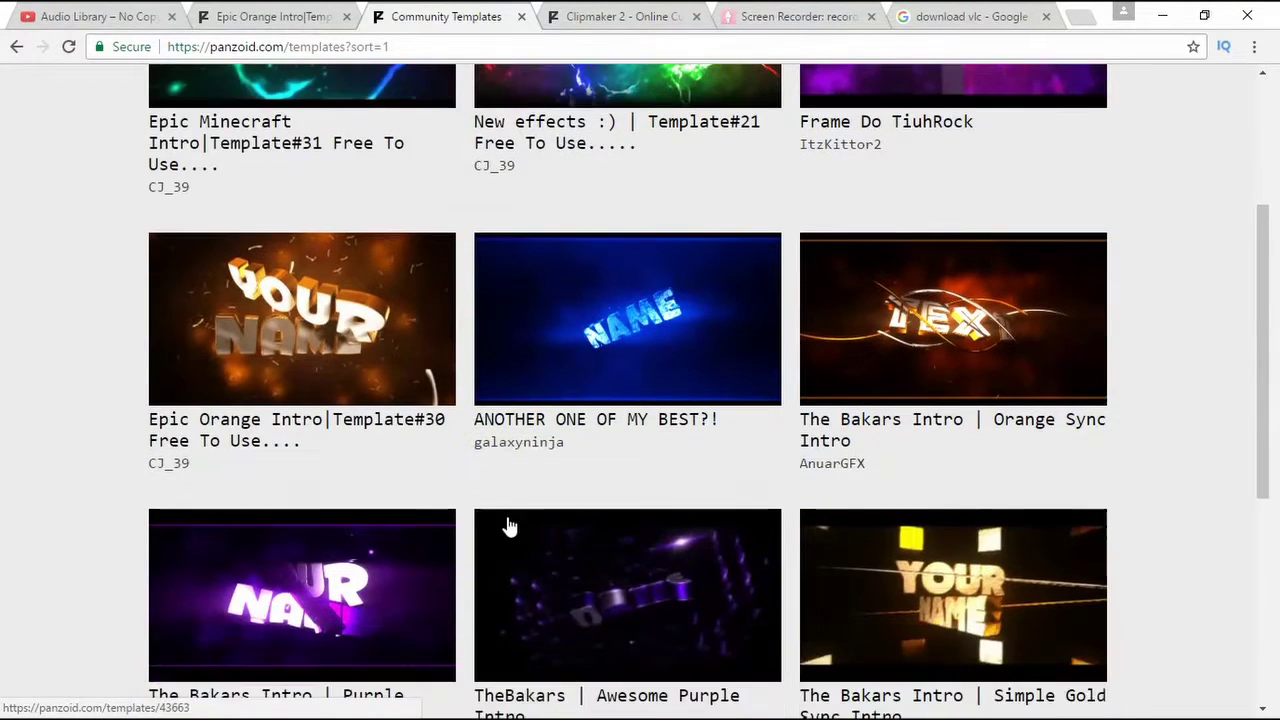
scroll(641, 551, down, 3)
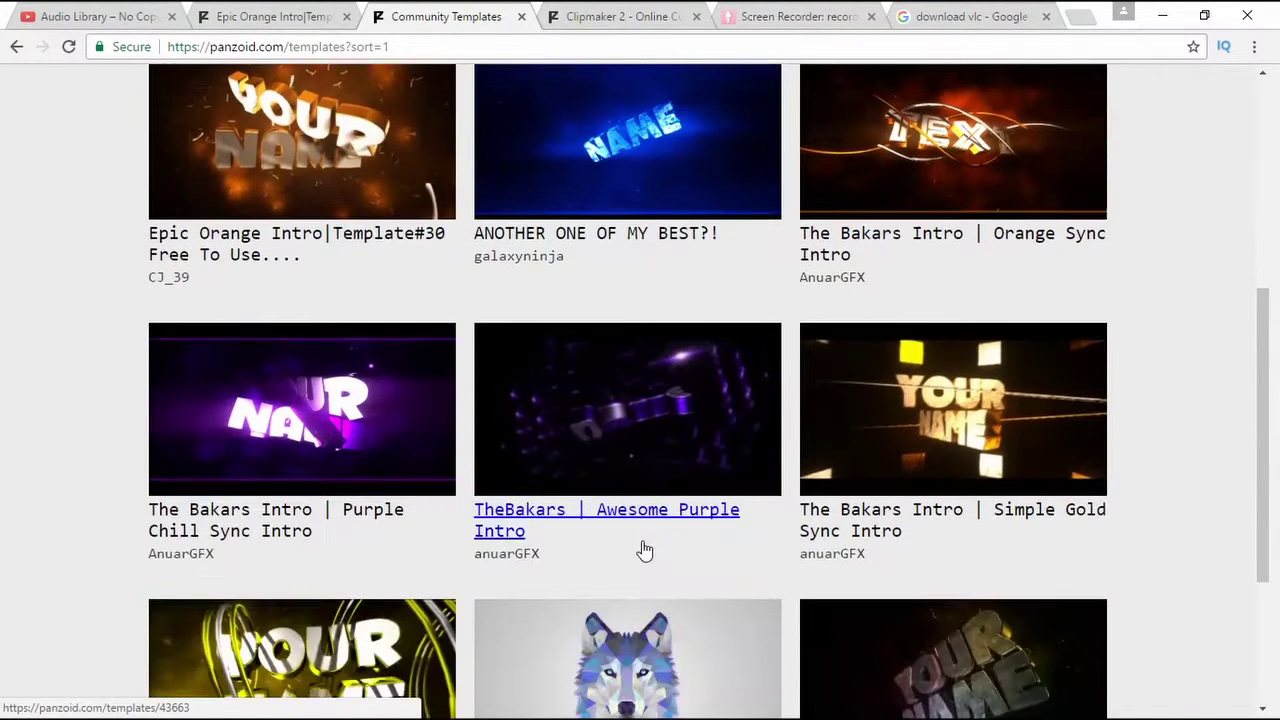
scroll(643, 550, down, 1)
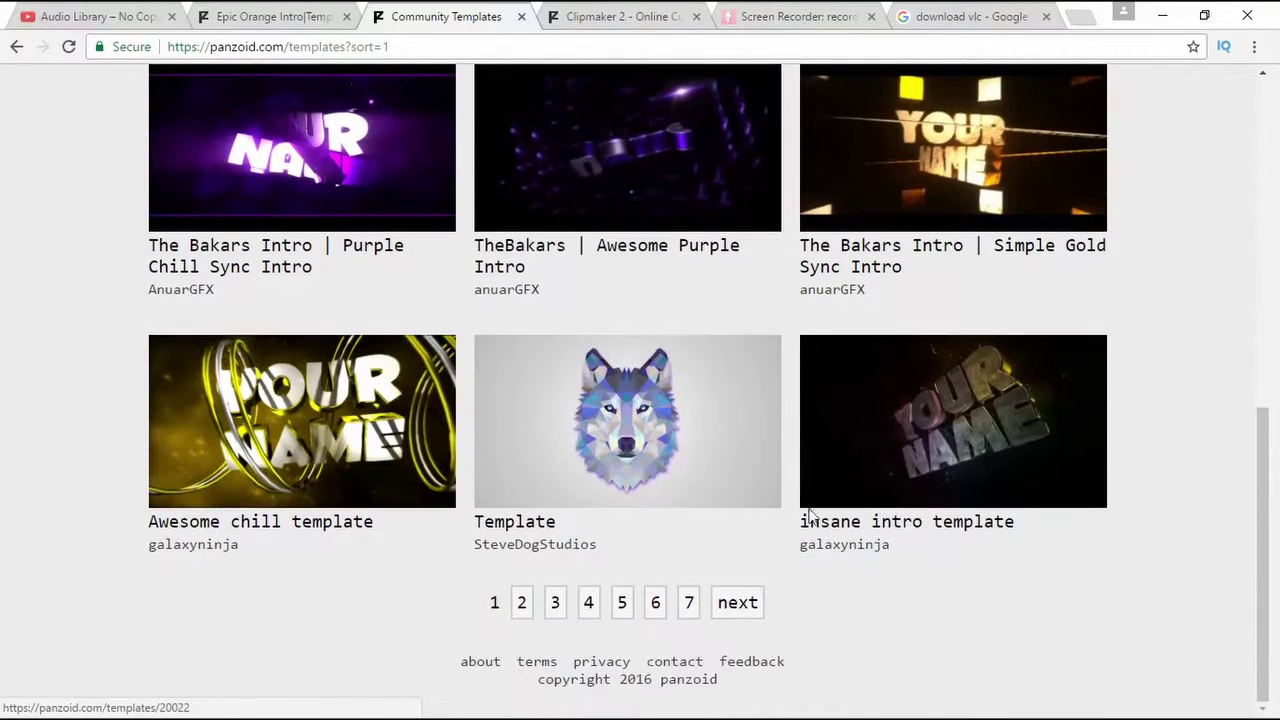
click(876, 472)
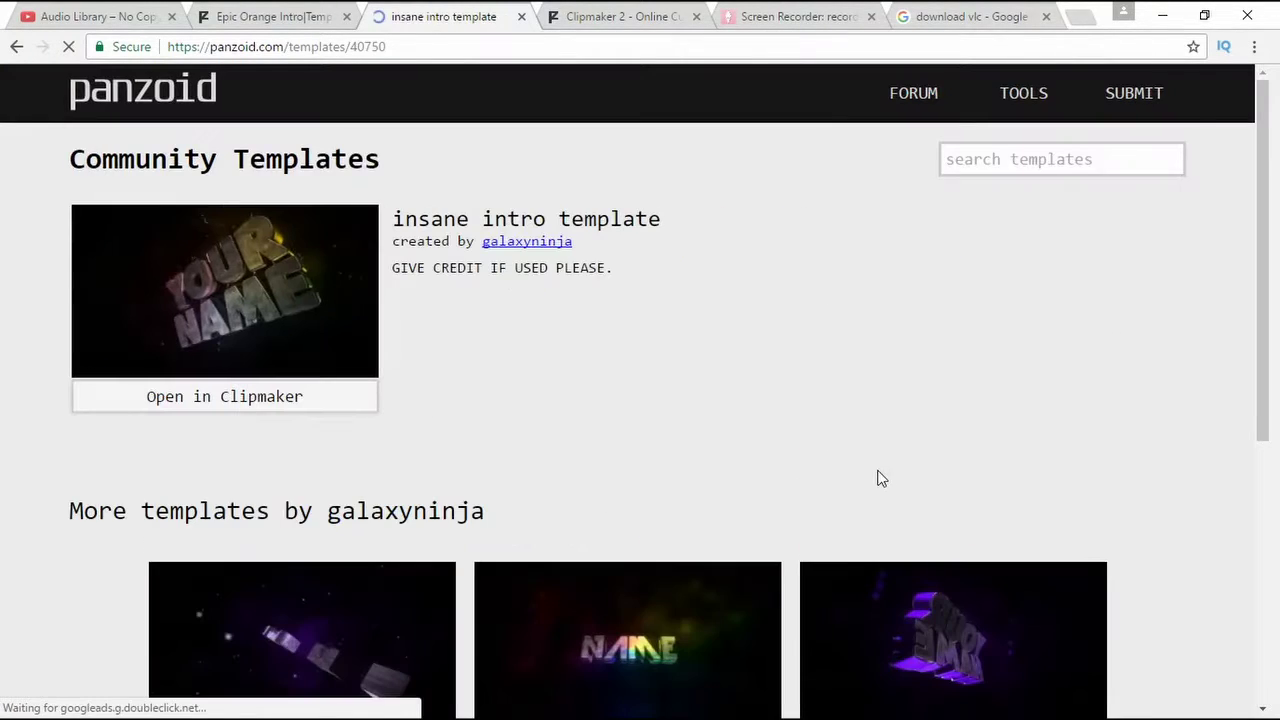
click(224, 400)
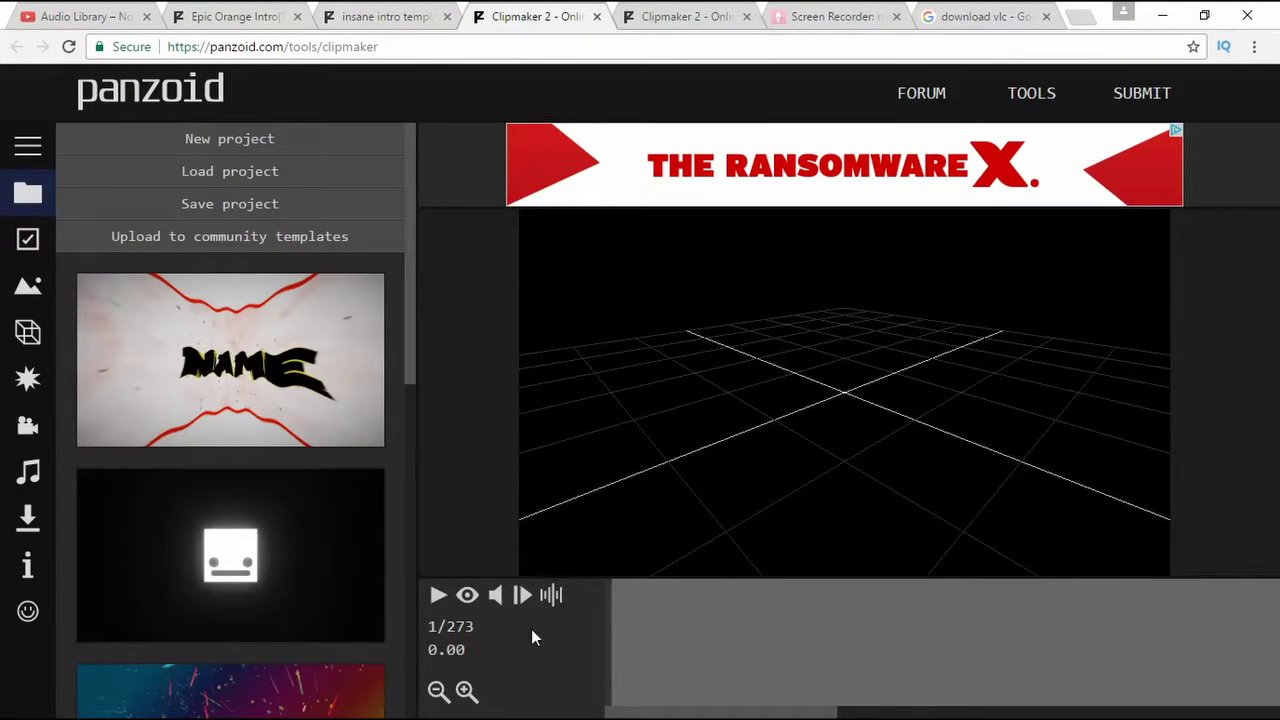
Turn on the camera view and play the intro to preview it, pausing at frame 102.
click(467, 596)
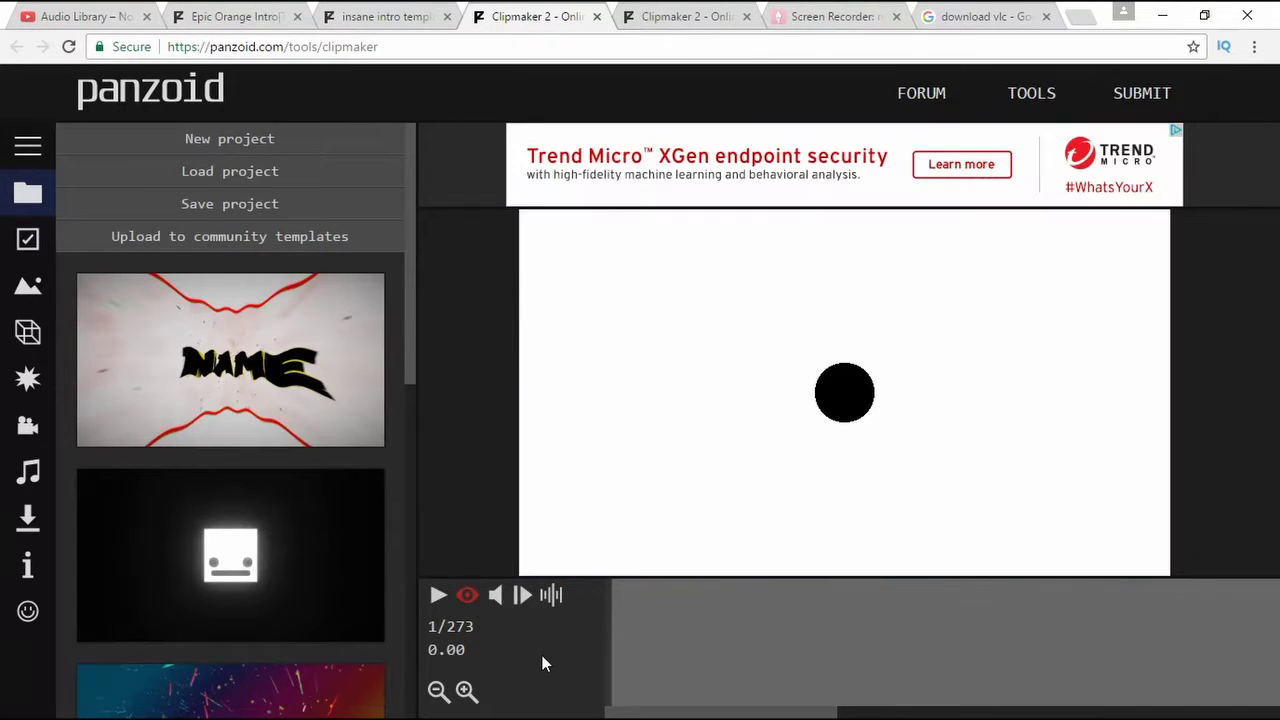
click(438, 596)
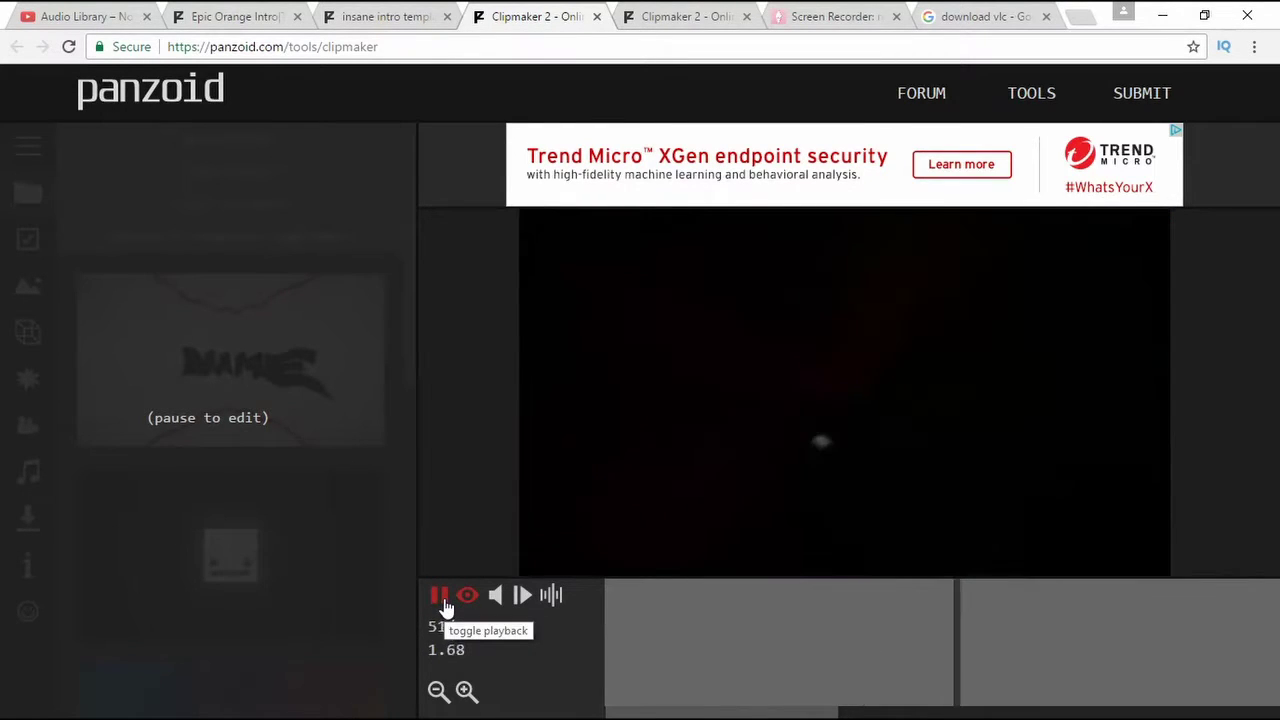
click(441, 598)
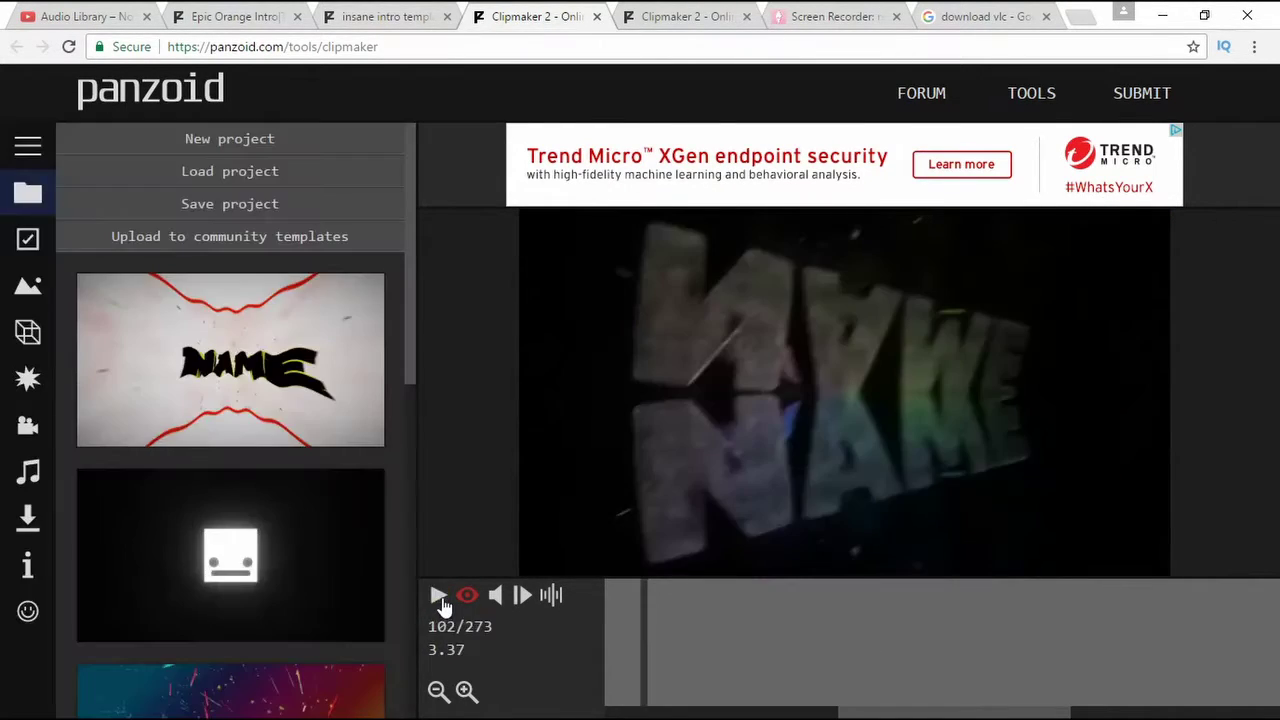
Examine the project's object list for the groups and letter objects that make up the YOUR NAME text.
click(30, 340)
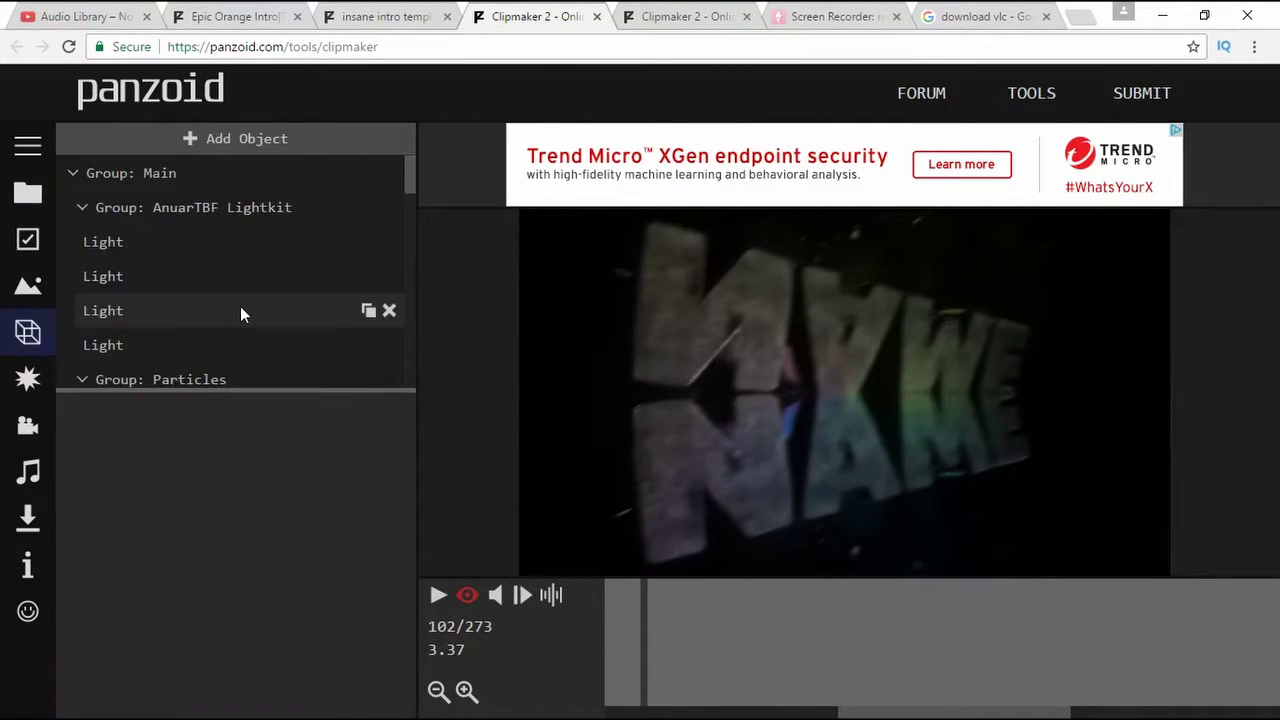
scroll(240, 313, down, 2)
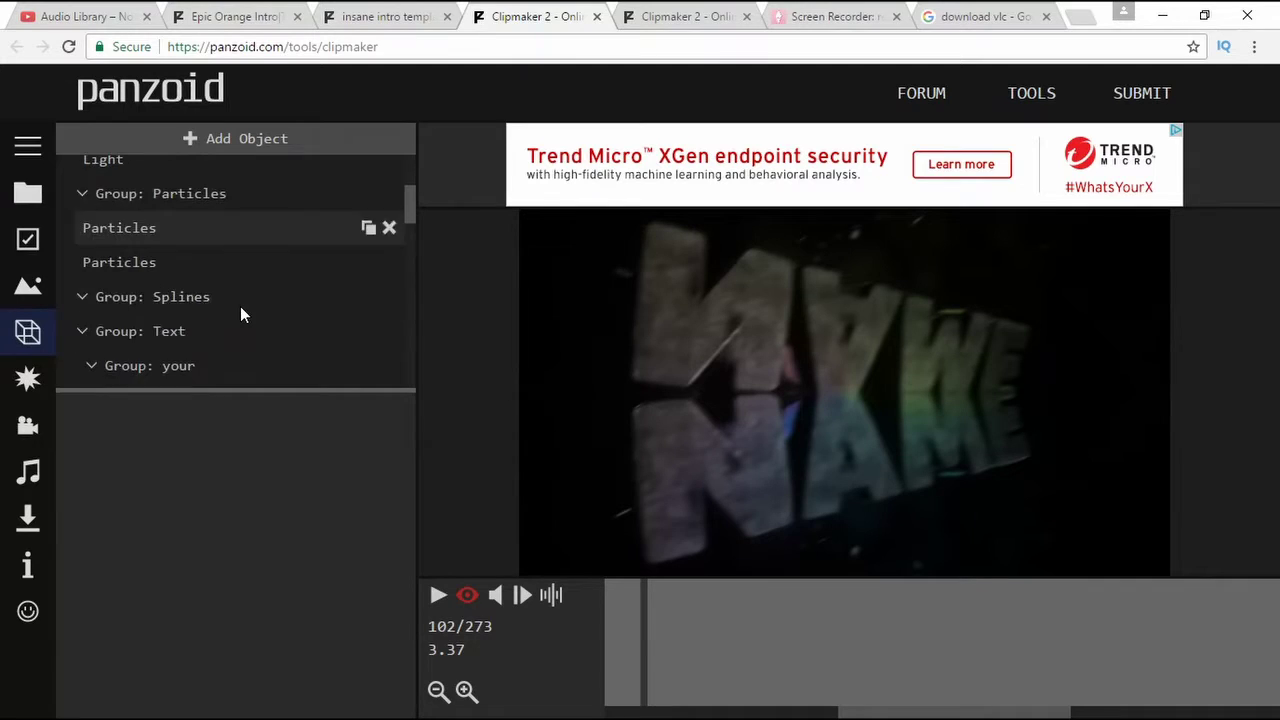
scroll(240, 313, down, 1)
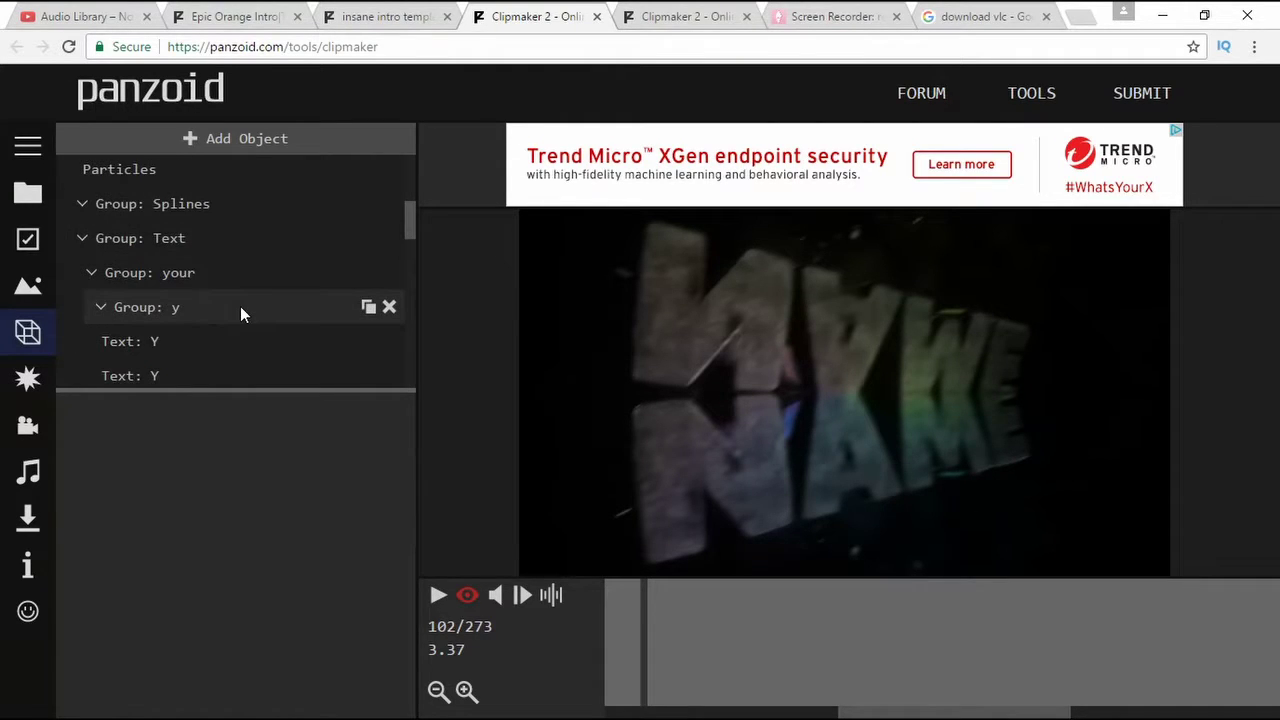
scroll(241, 315, down, 1)
scroll(241, 315, down, 1)
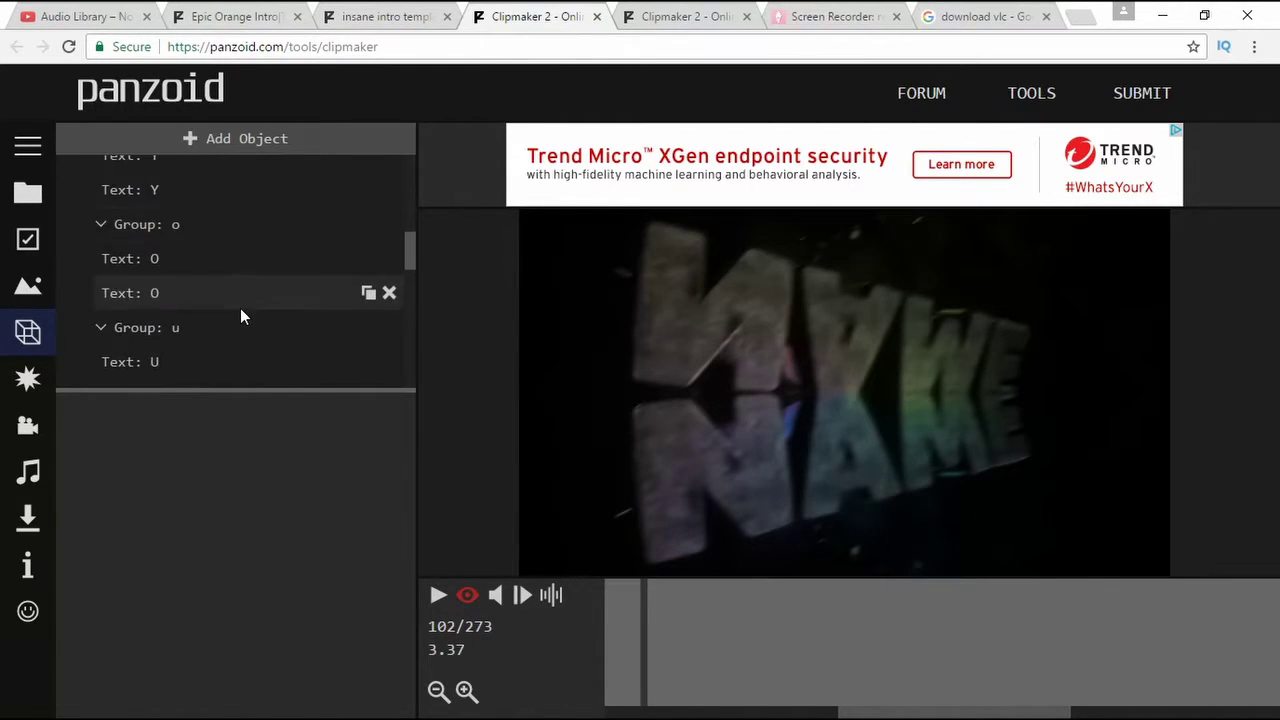
scroll(240, 315, down, 1)
scroll(240, 312, down, 1)
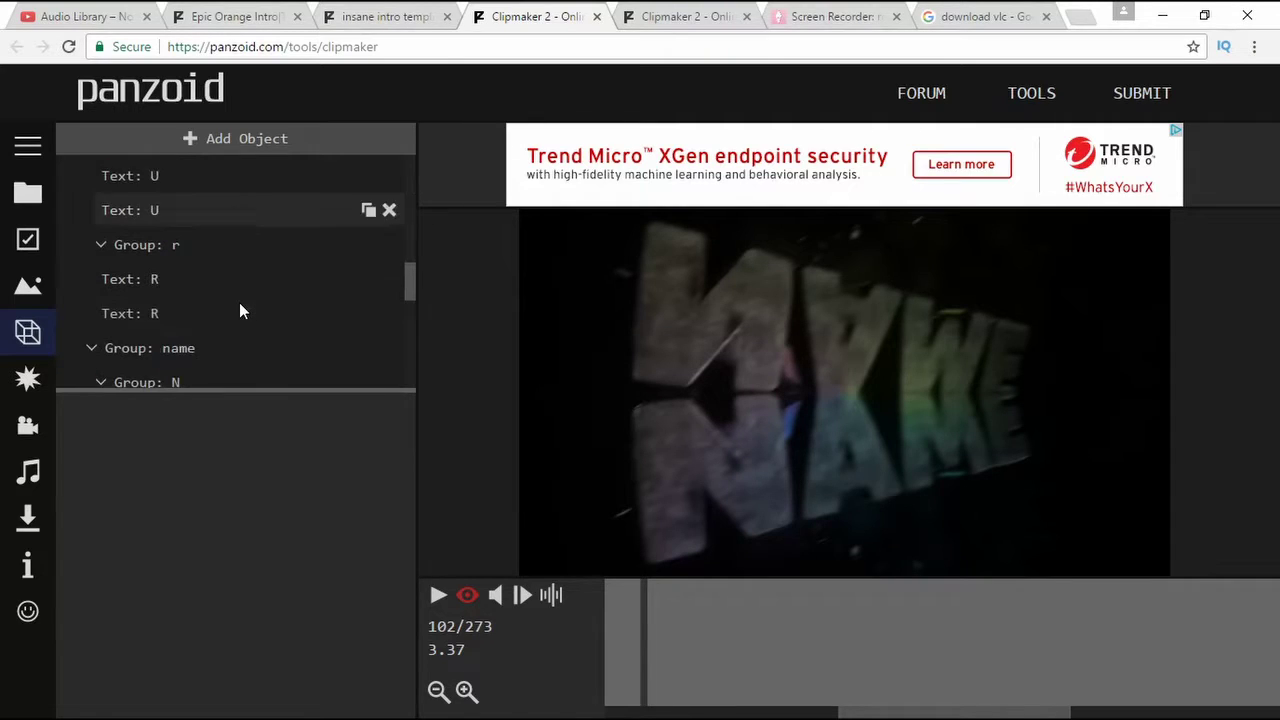
scroll(240, 312, down, 1)
scroll(240, 310, down, 1)
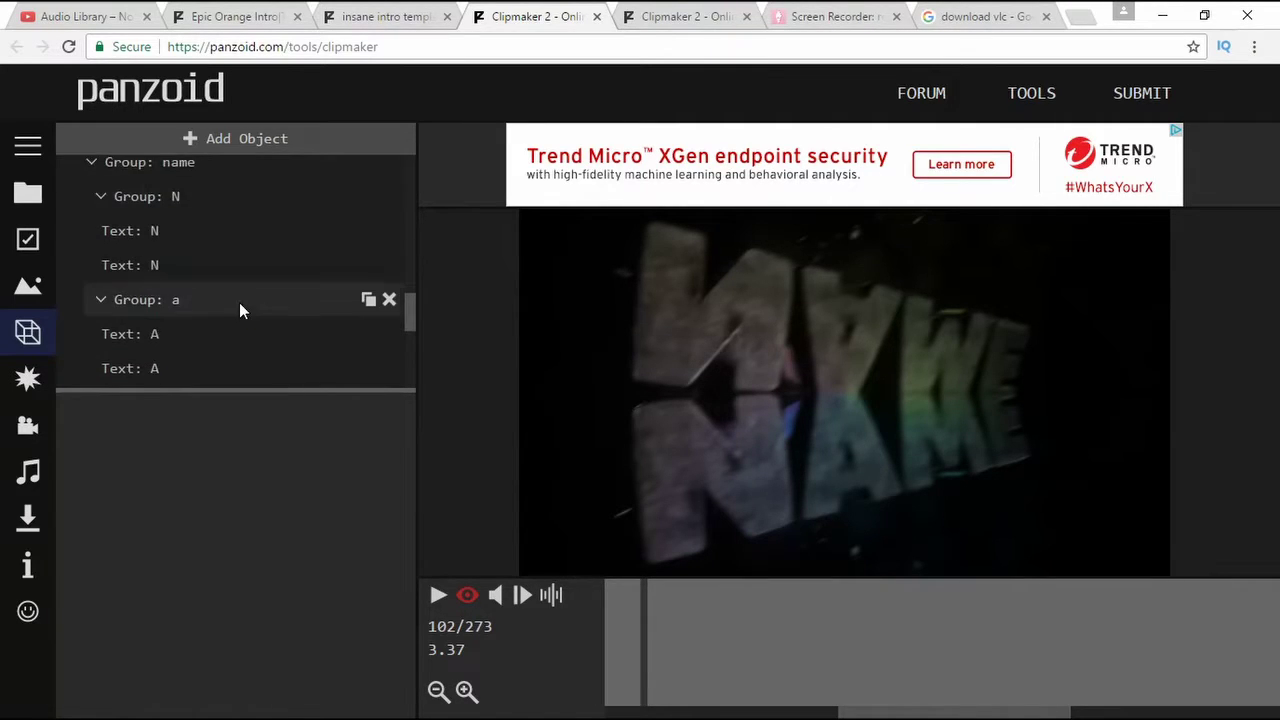
scroll(239, 302, up, 5)
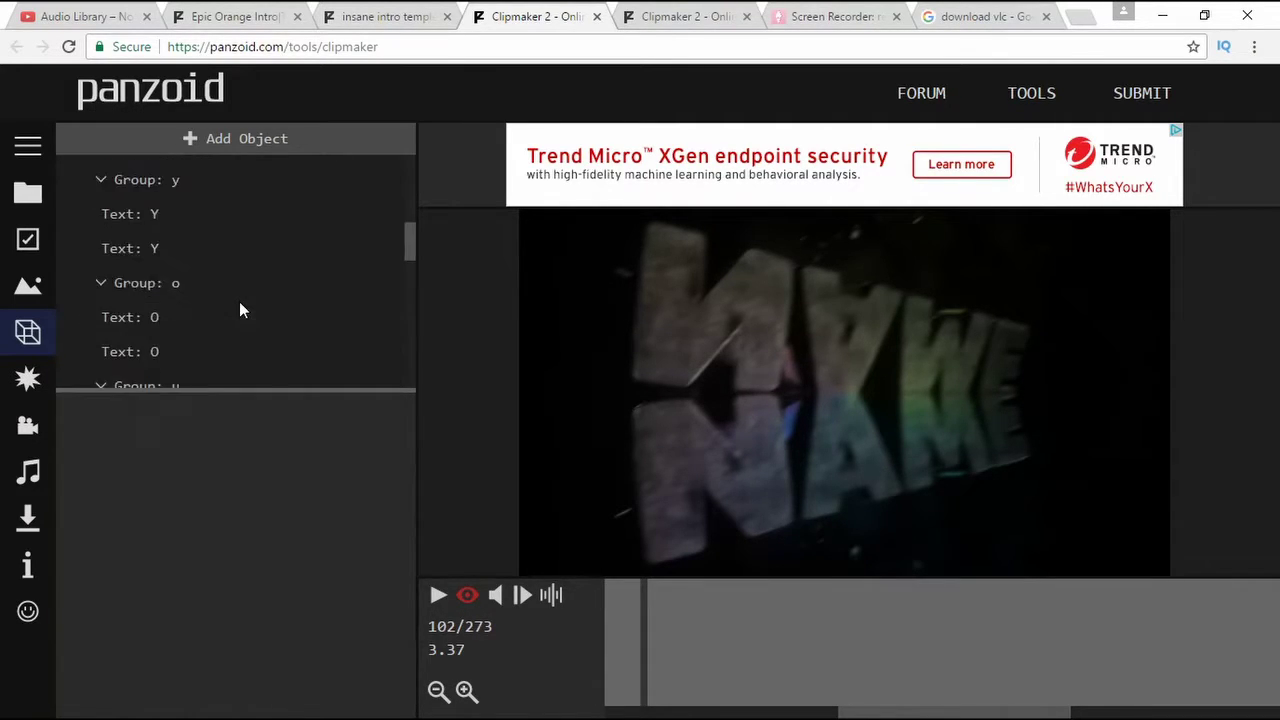
scroll(238, 297, up, 2)
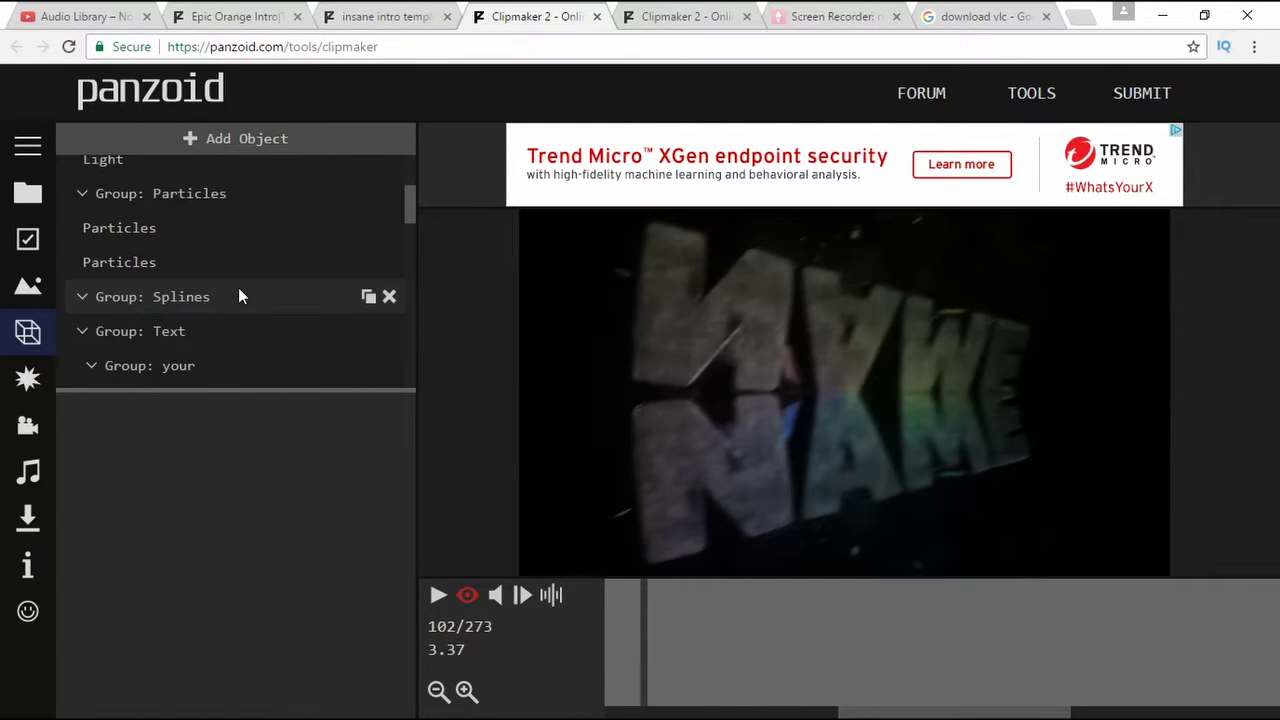
Rename the "your" group inside the Text group to T.
scroll(238, 296, down, 2)
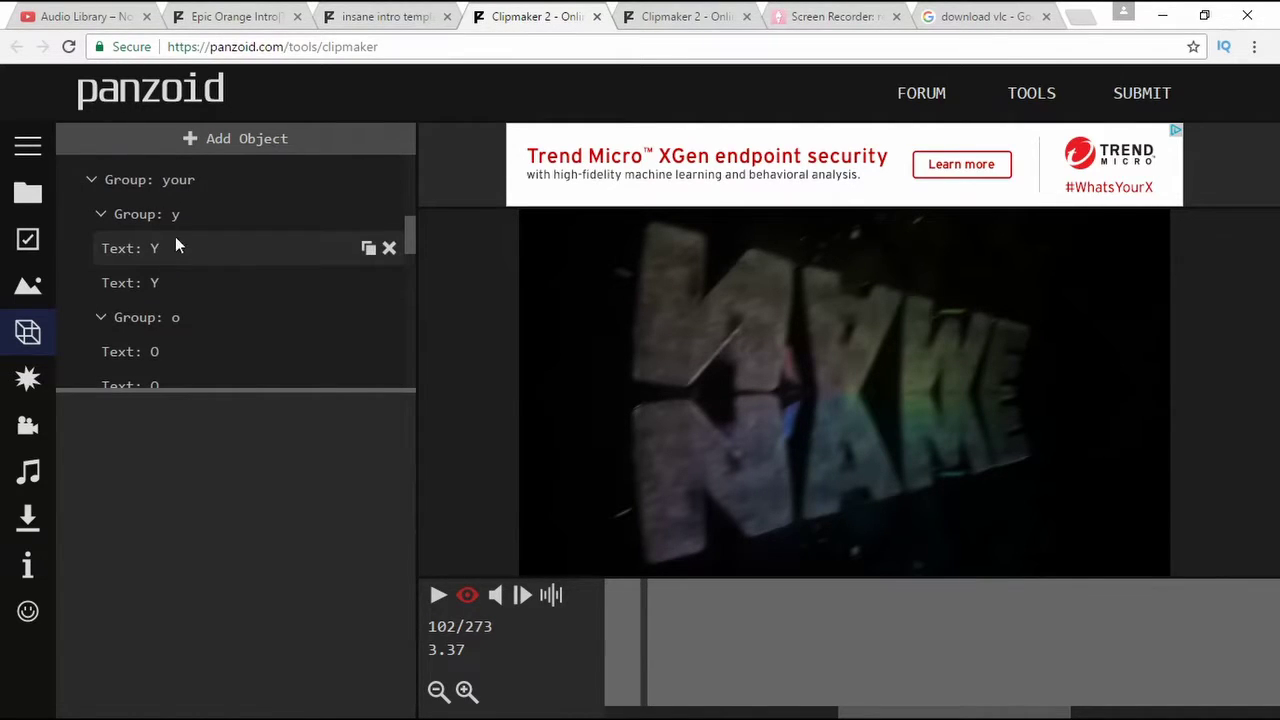
click(172, 184)
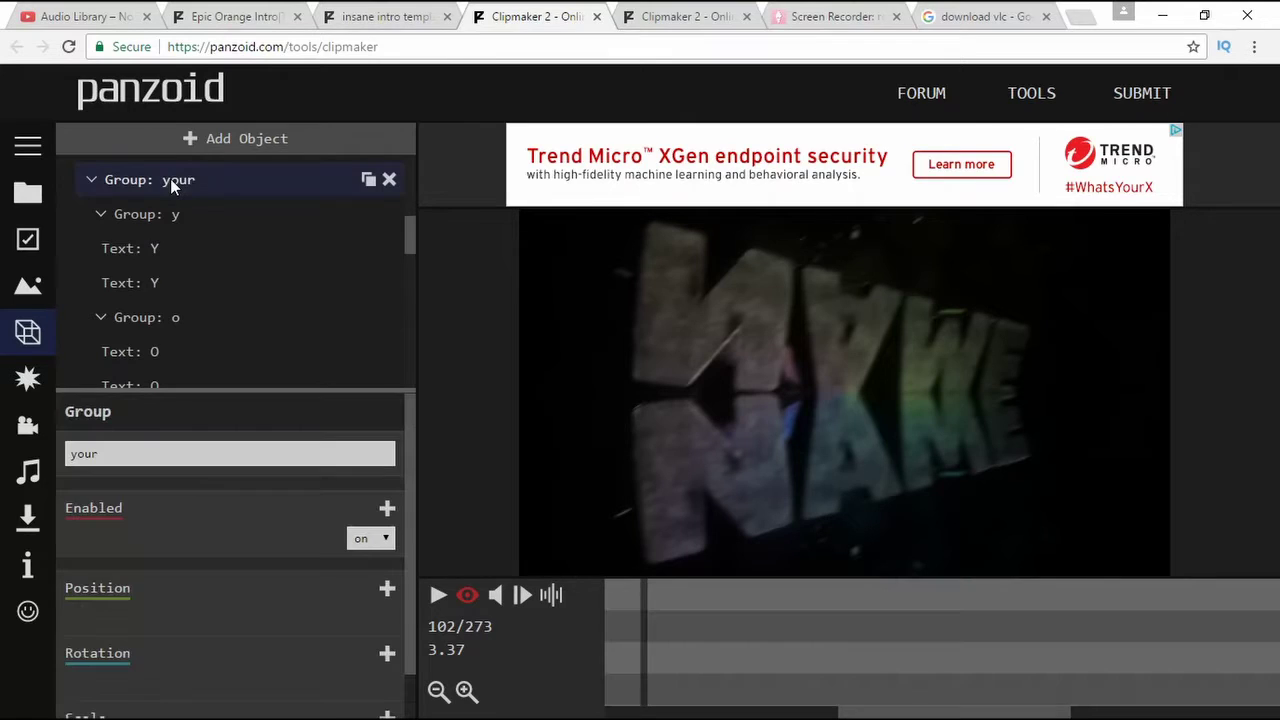
click(167, 452)
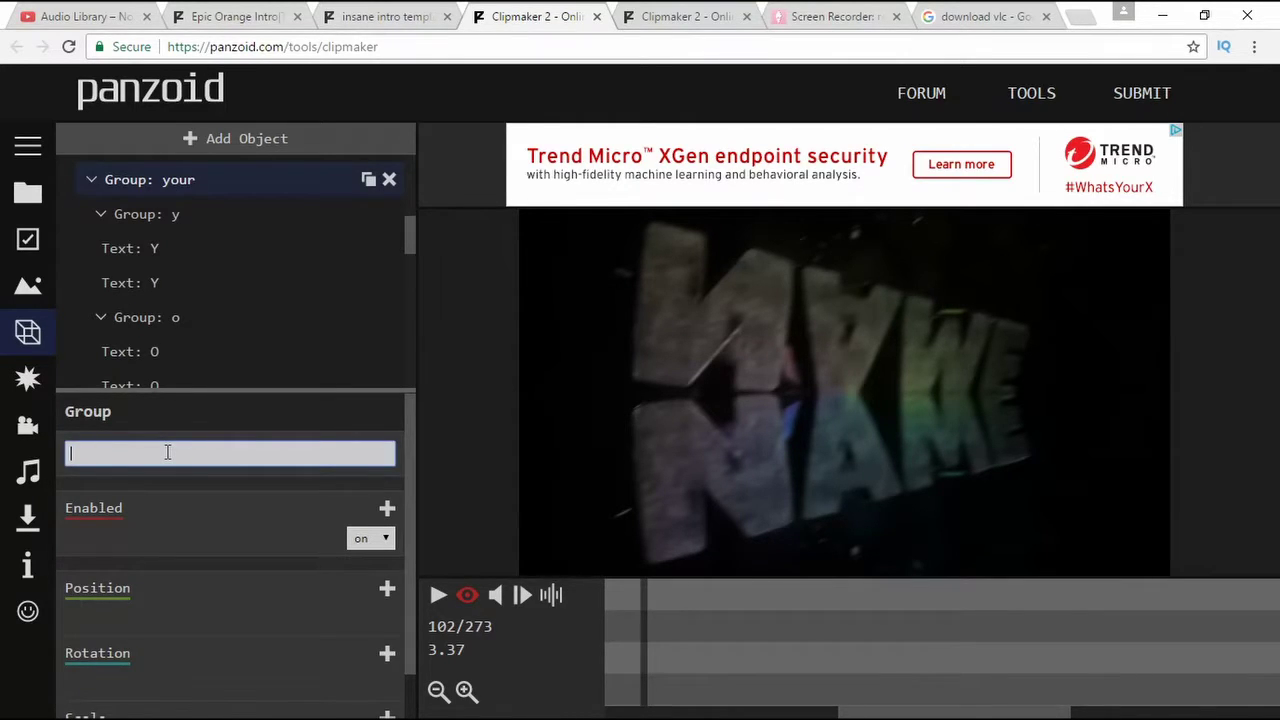
text(T)
key(Return)
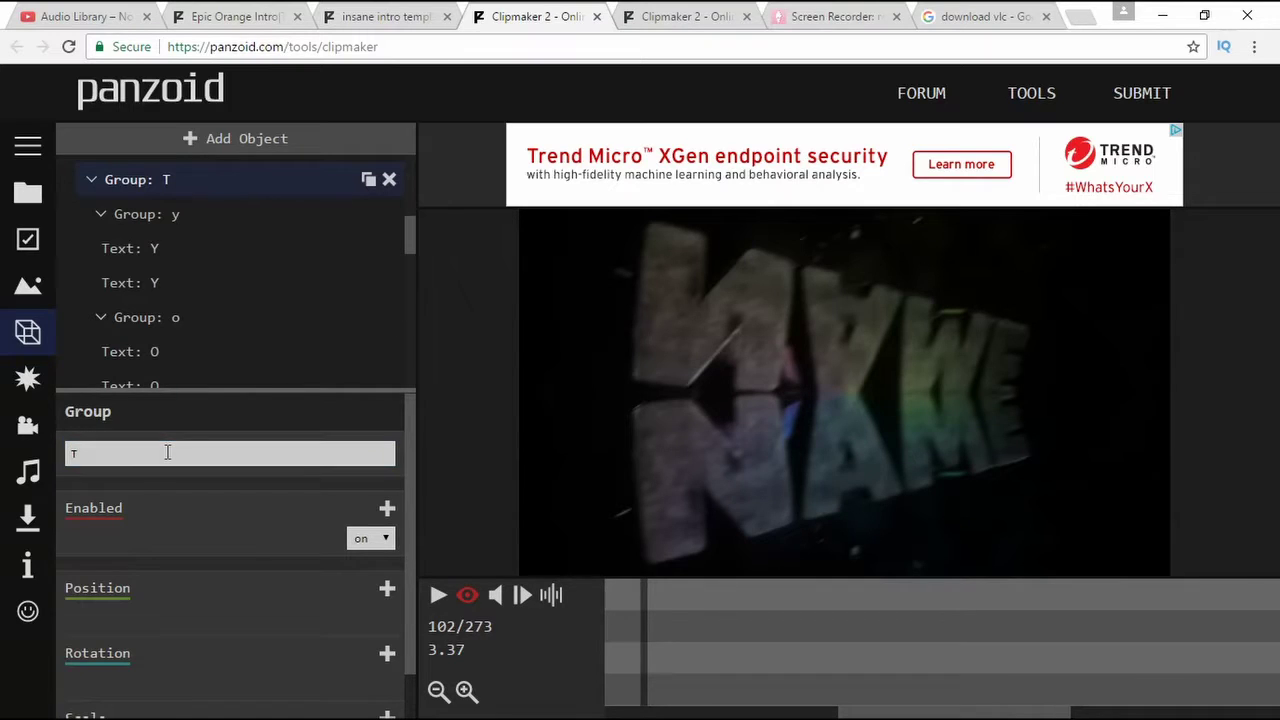
click(171, 212)
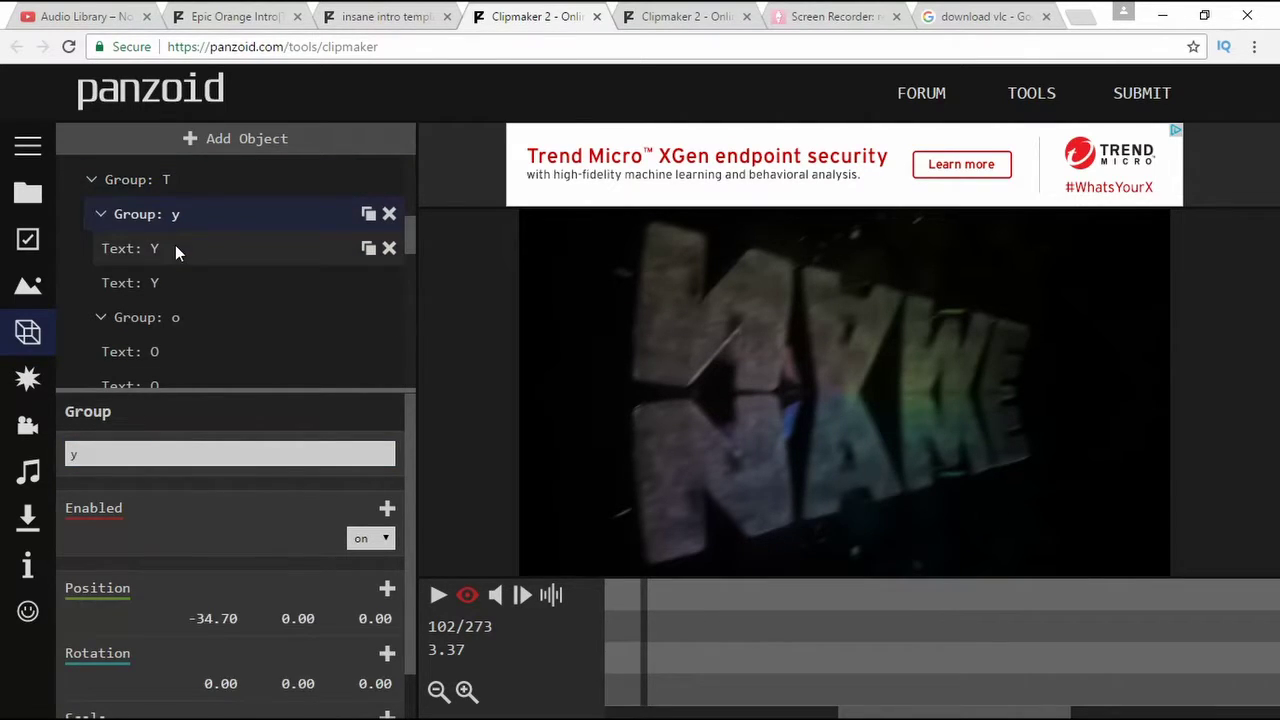
click(175, 245)
click(173, 246)
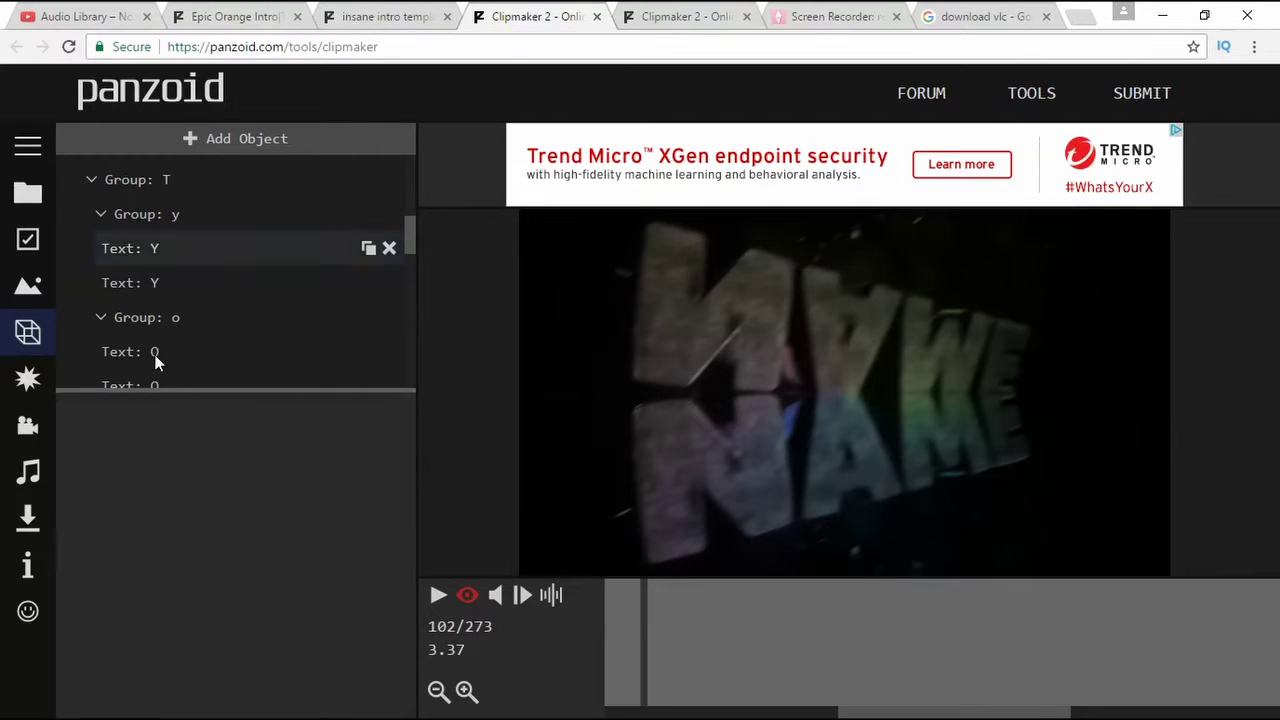
click(157, 250)
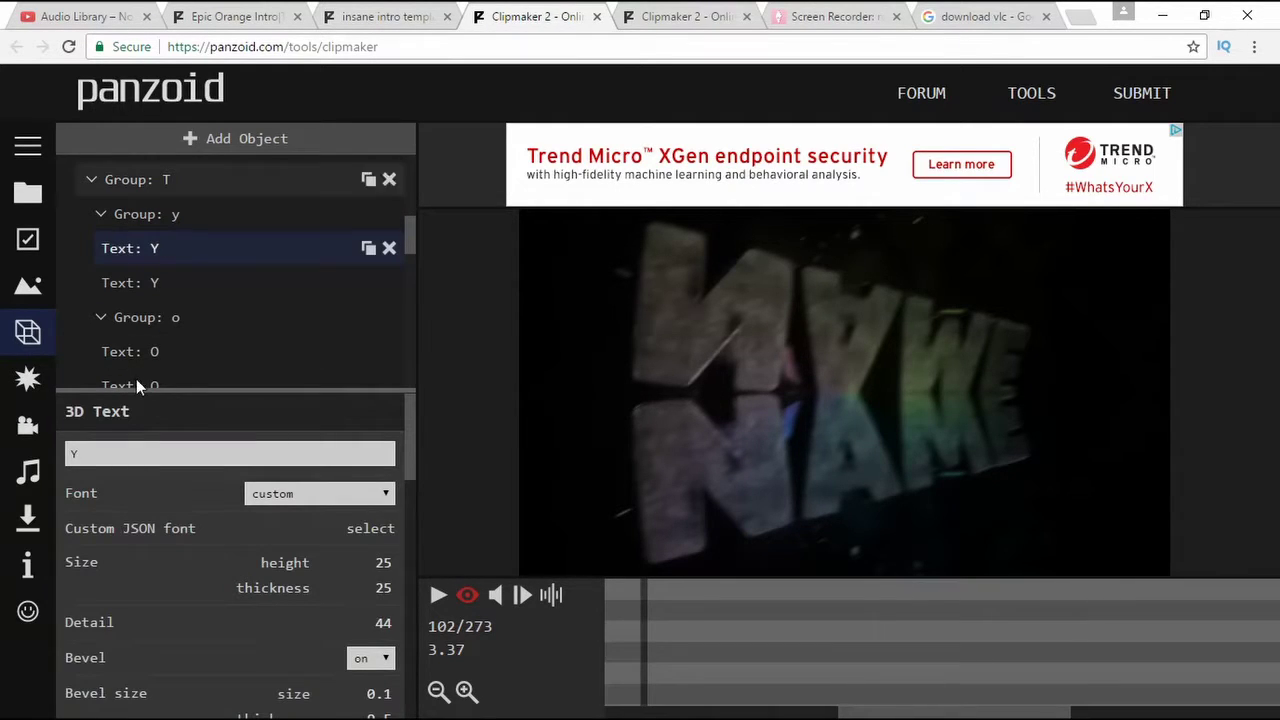
click(151, 189)
click(146, 219)
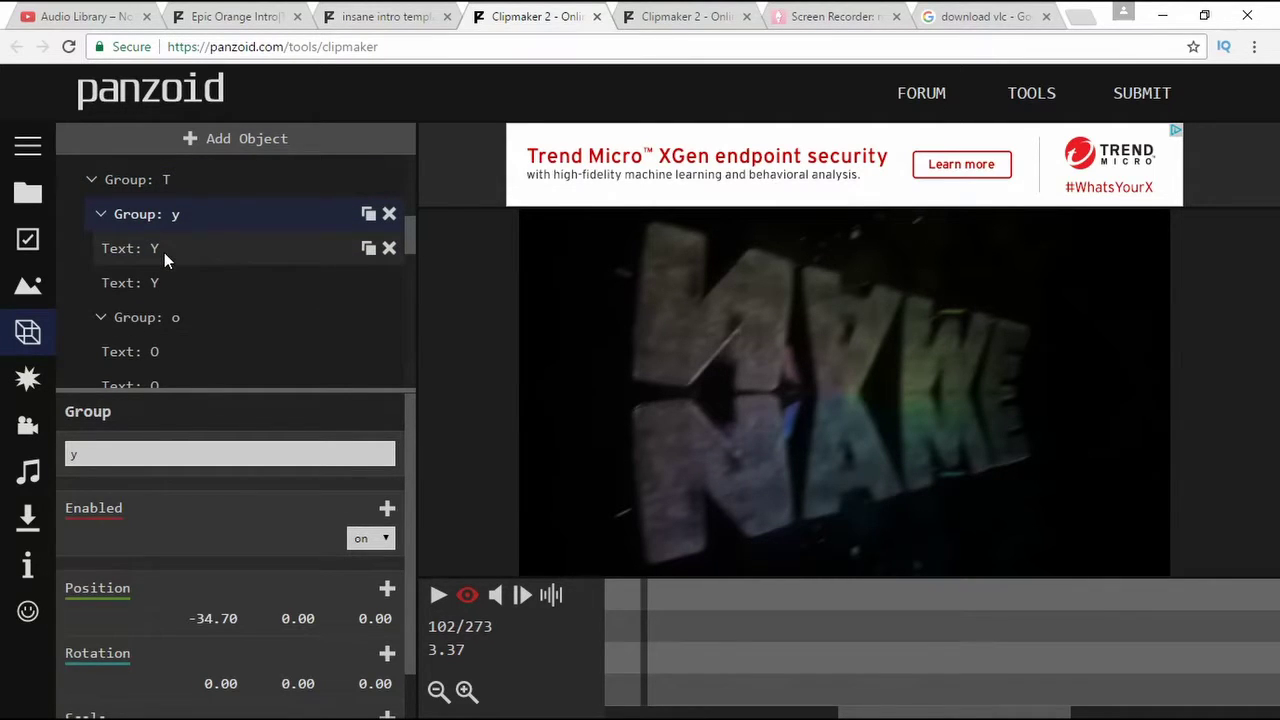
Change both Y text objects in the y group to the letter T.
click(141, 255)
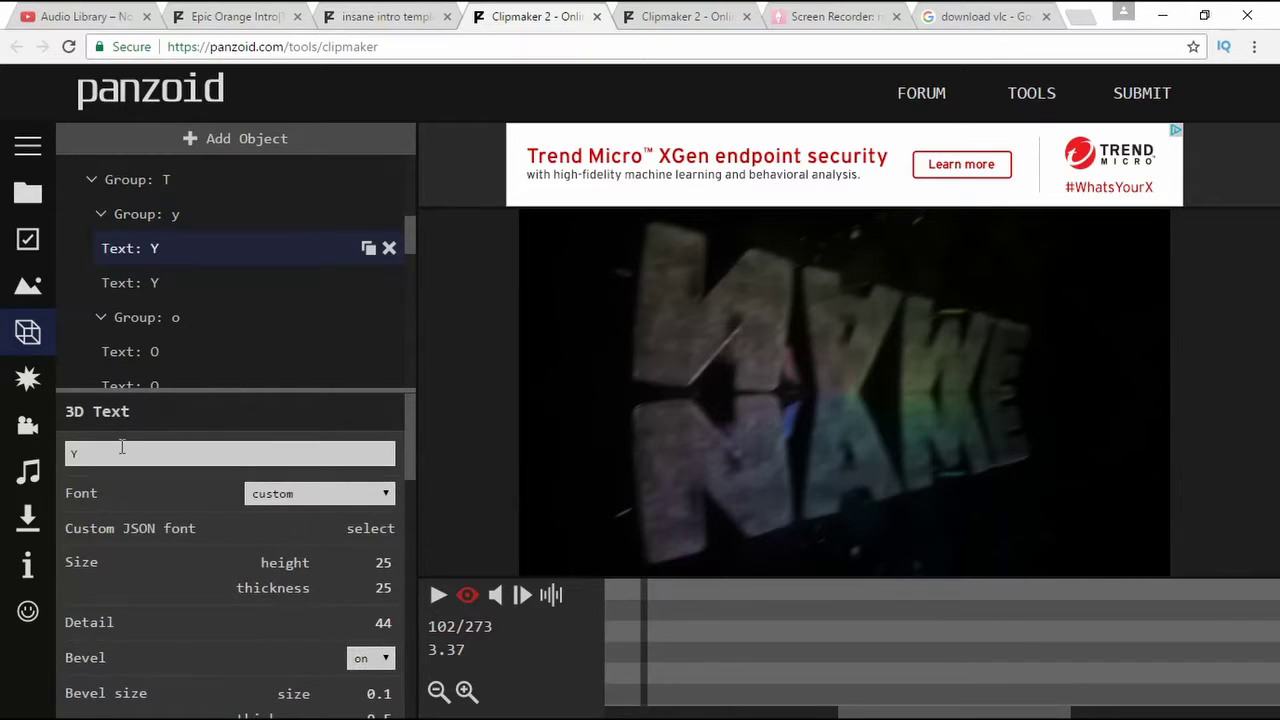
click(121, 447)
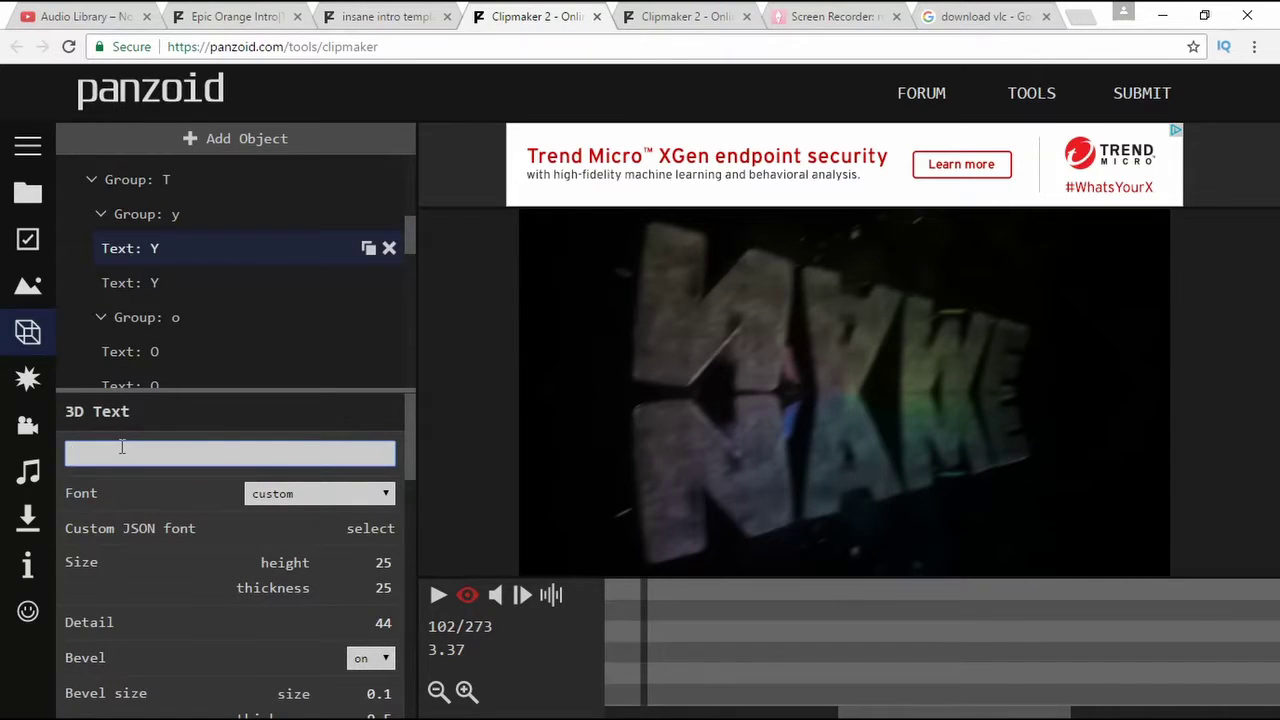
text(T)
key(Return)
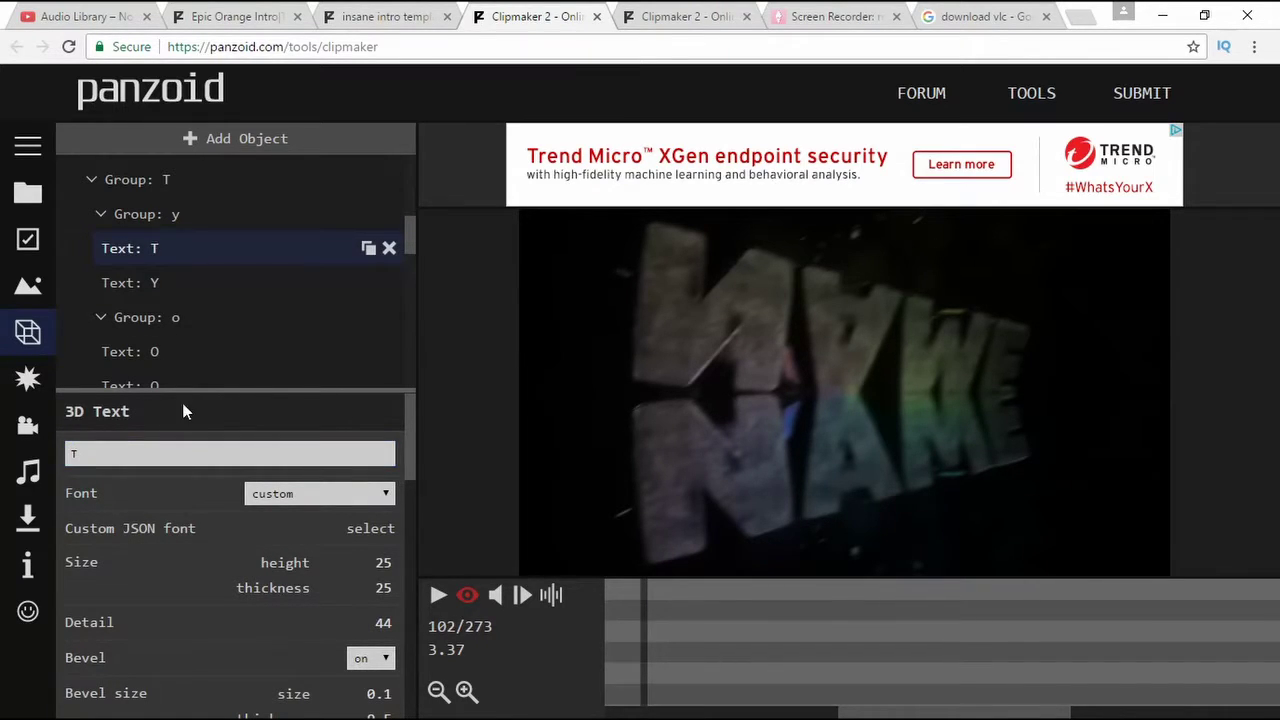
click(162, 286)
click(138, 453)
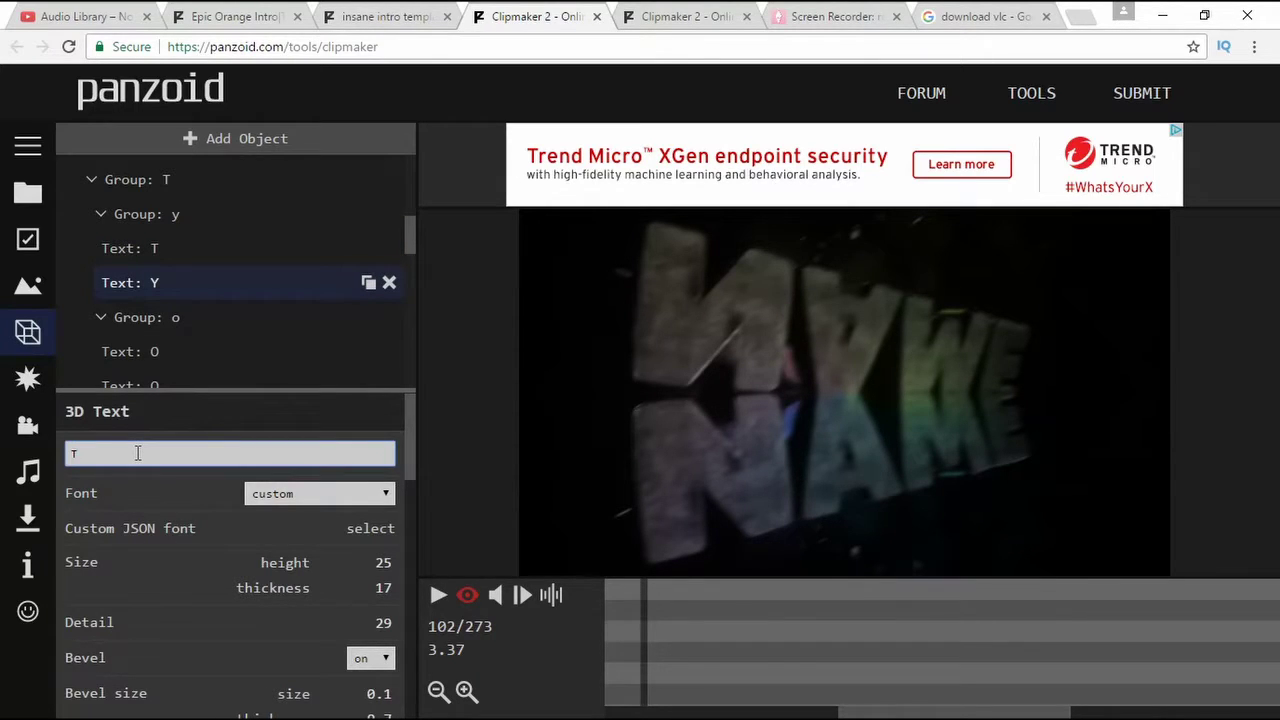
key(Return)
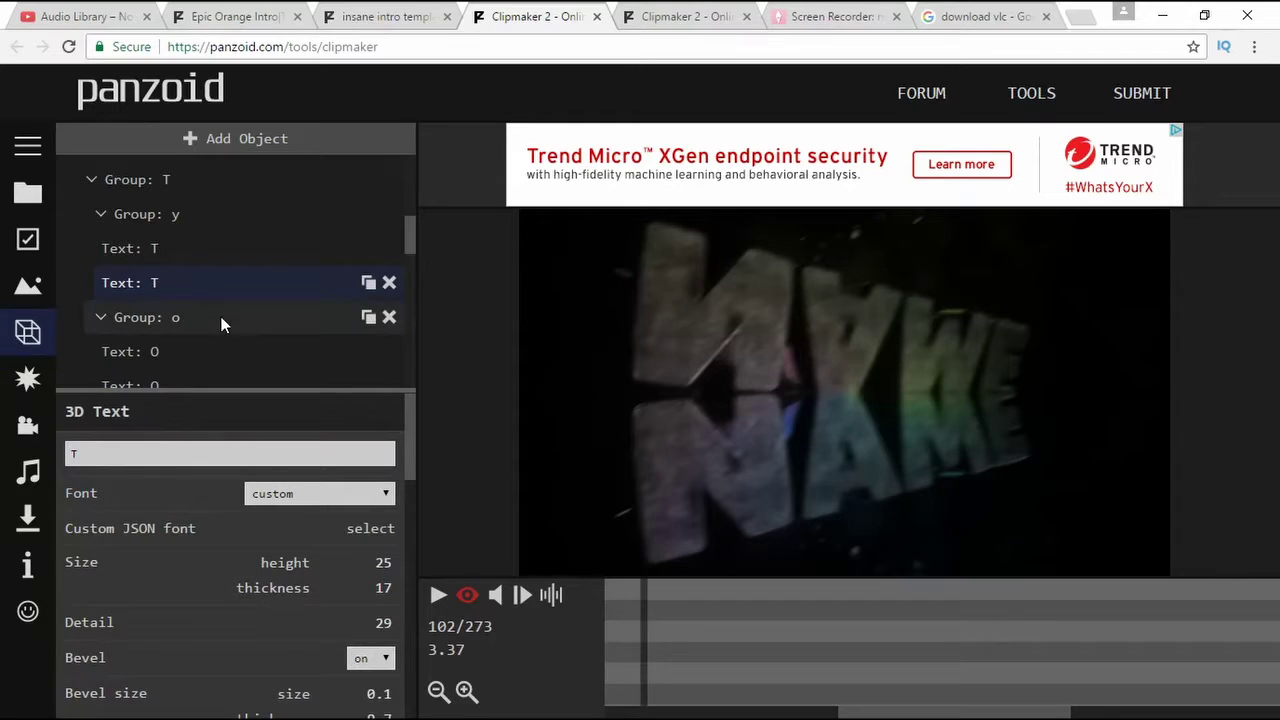
Play the intro briefly to preview it and pause near the start at frame 19.
scroll(270, 340, down, 1)
click(440, 597)
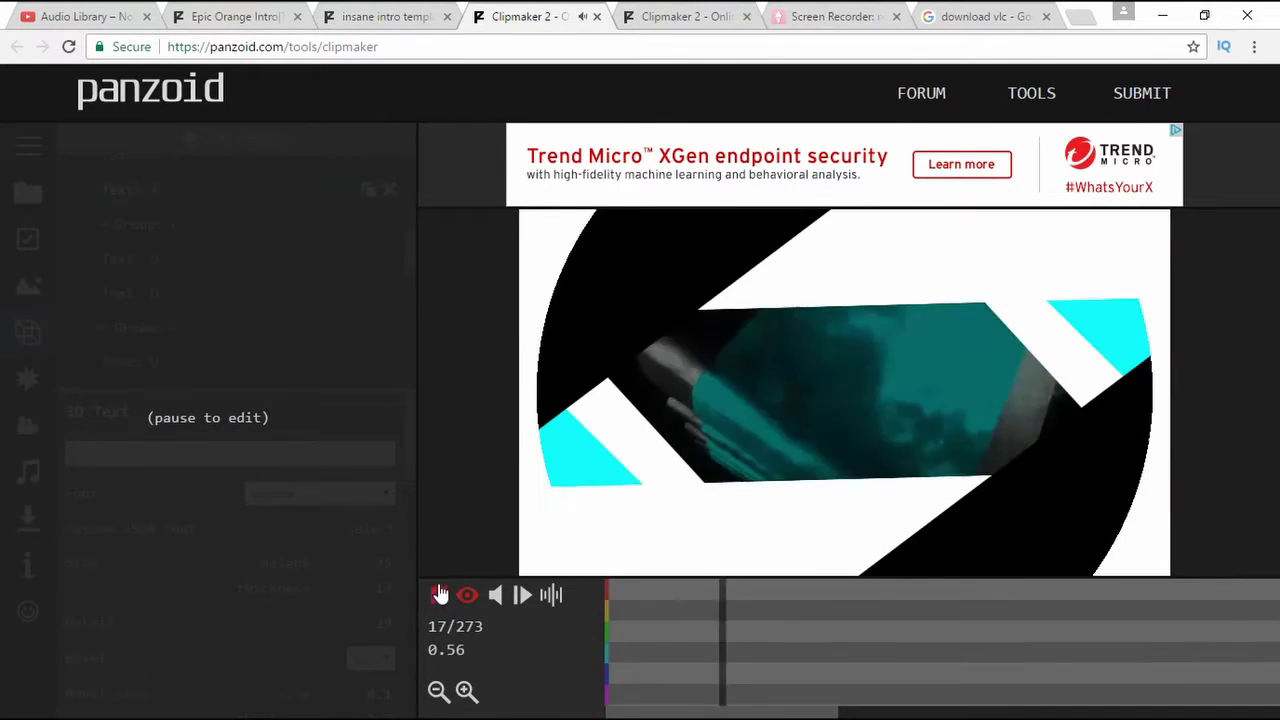
click(440, 597)
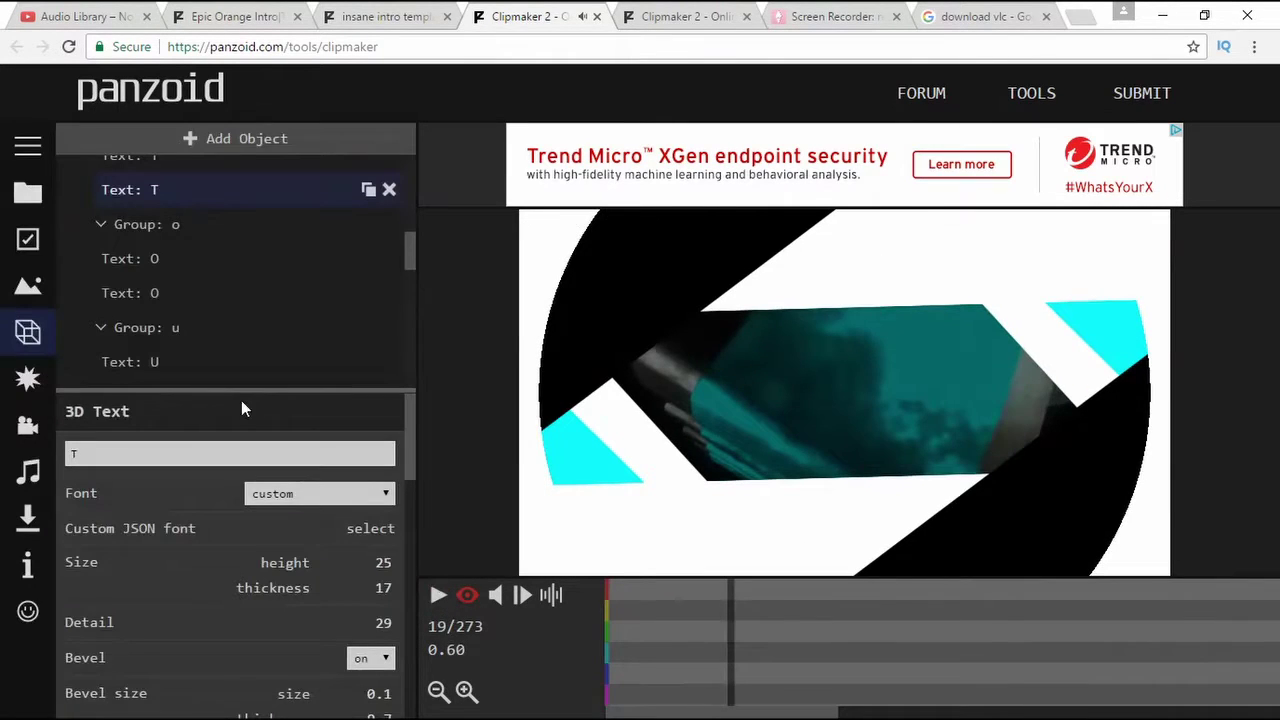
Rename the o letter group inside the Text group to A.
click(193, 226)
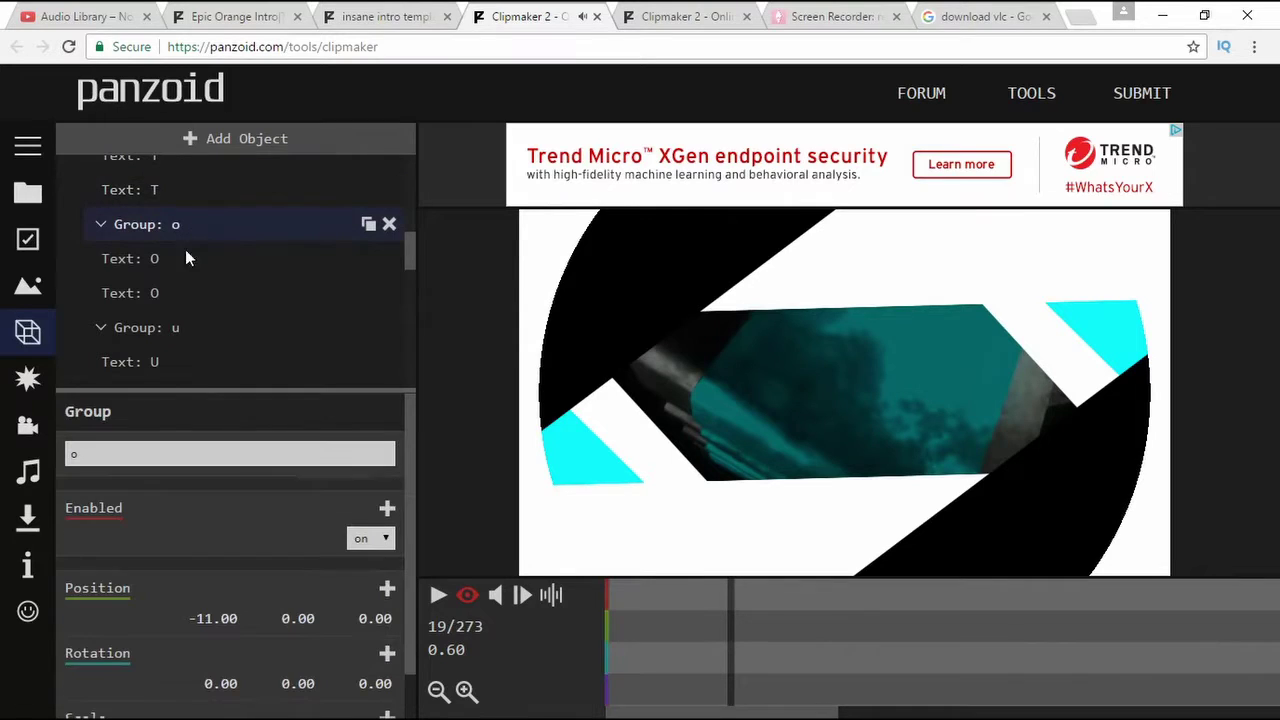
click(123, 451)
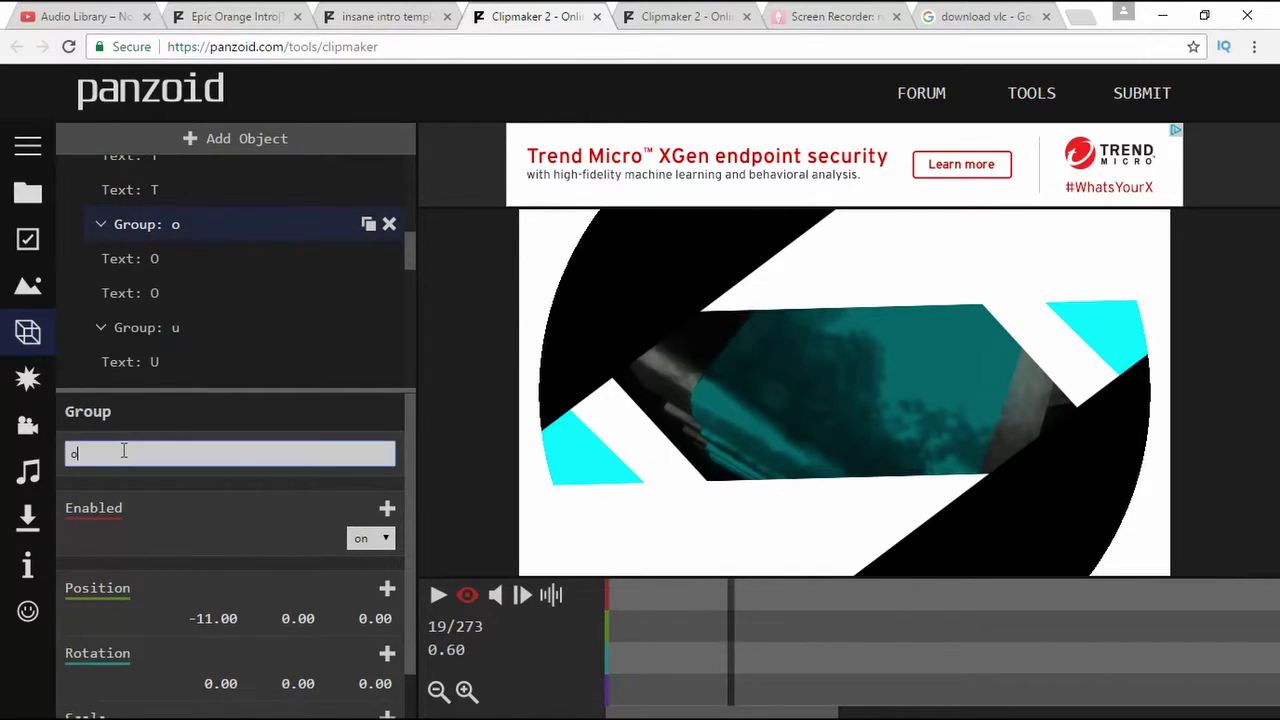
text(A)
key(Return)
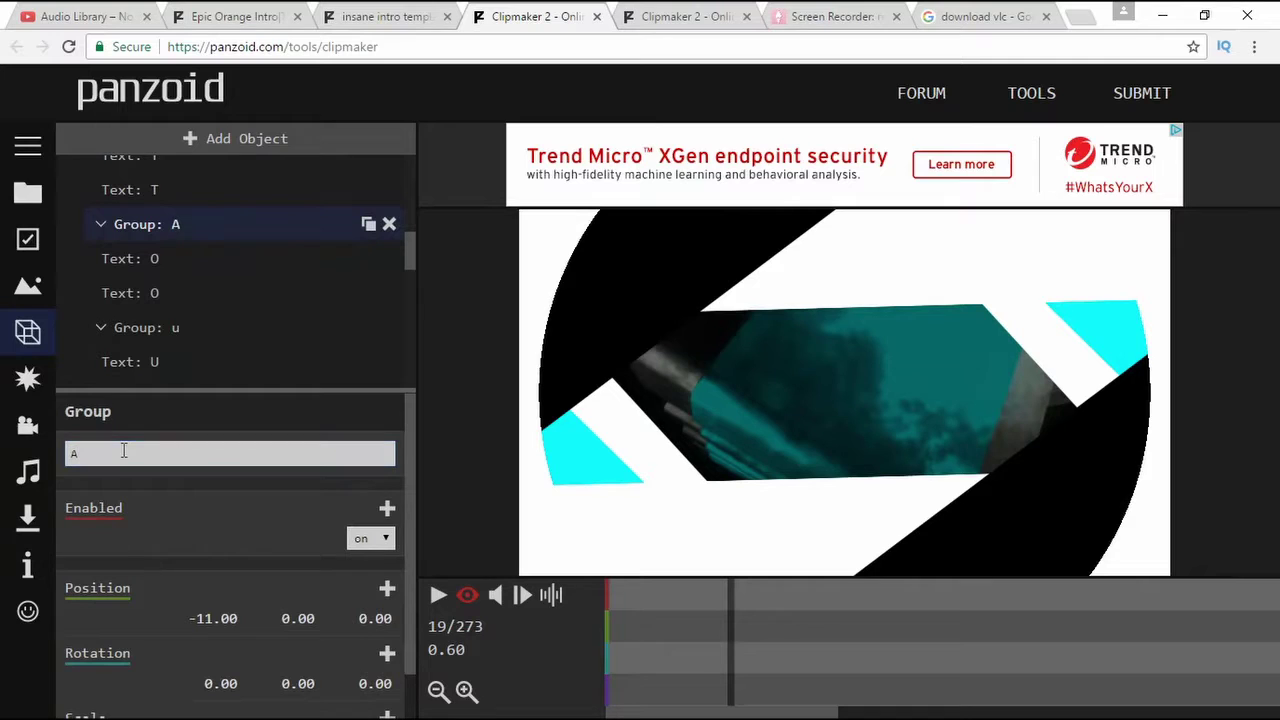
Change both O text objects in the A group to the letter A.
click(110, 258)
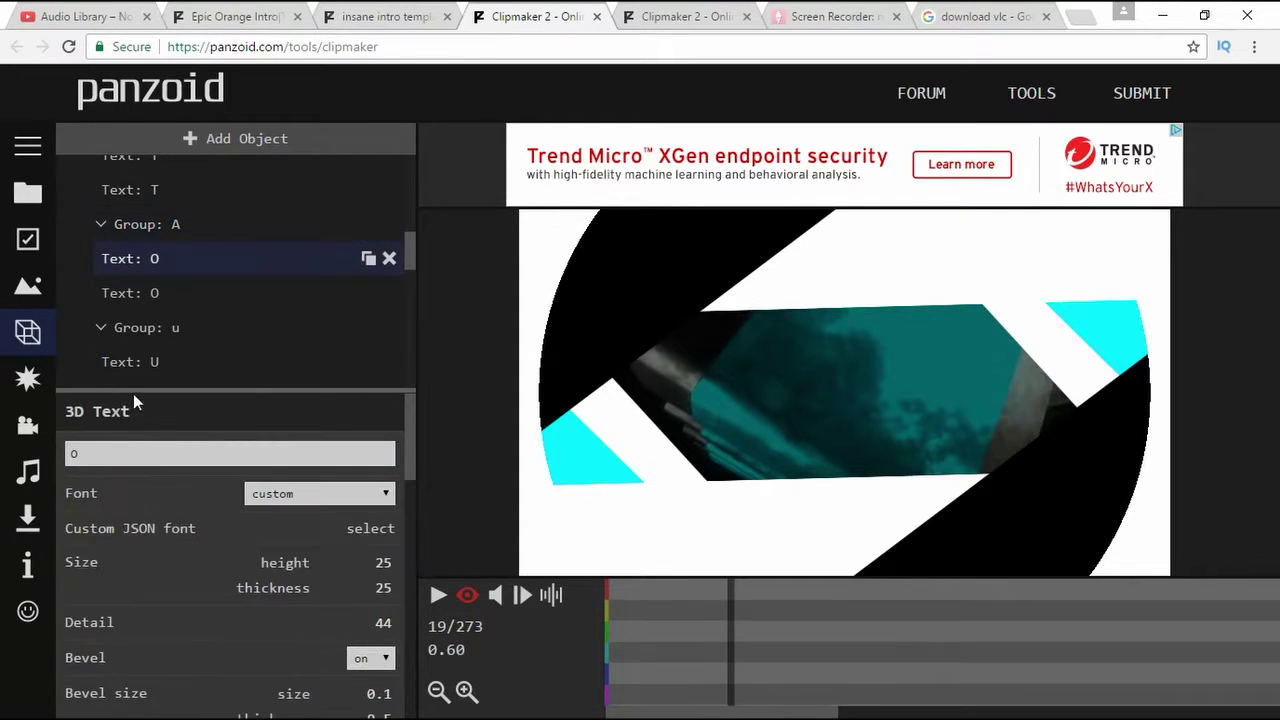
click(144, 448)
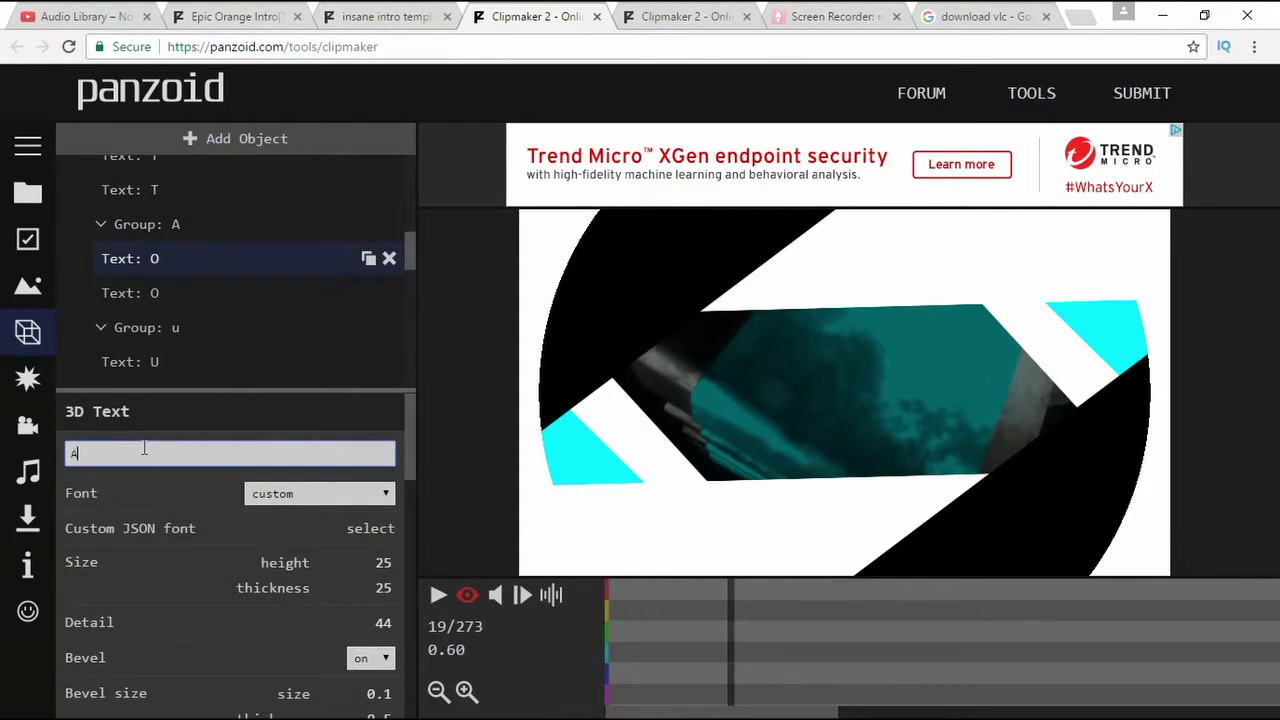
key(Return)
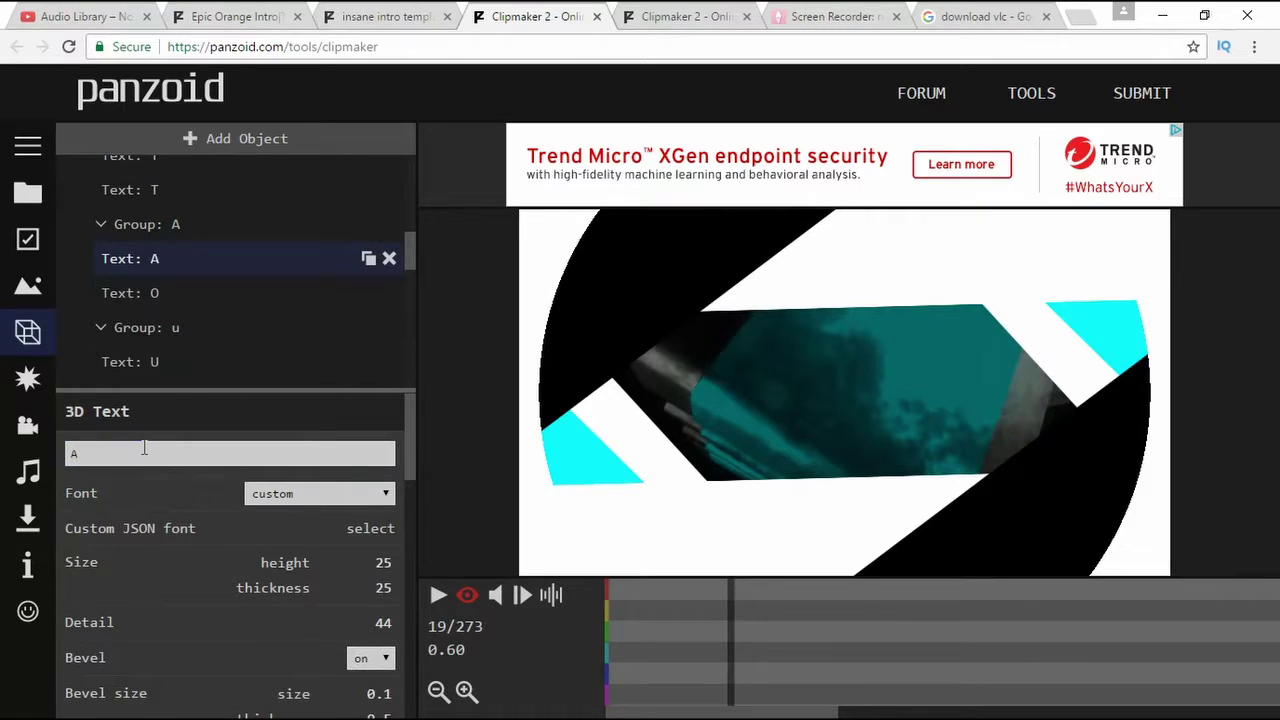
click(166, 296)
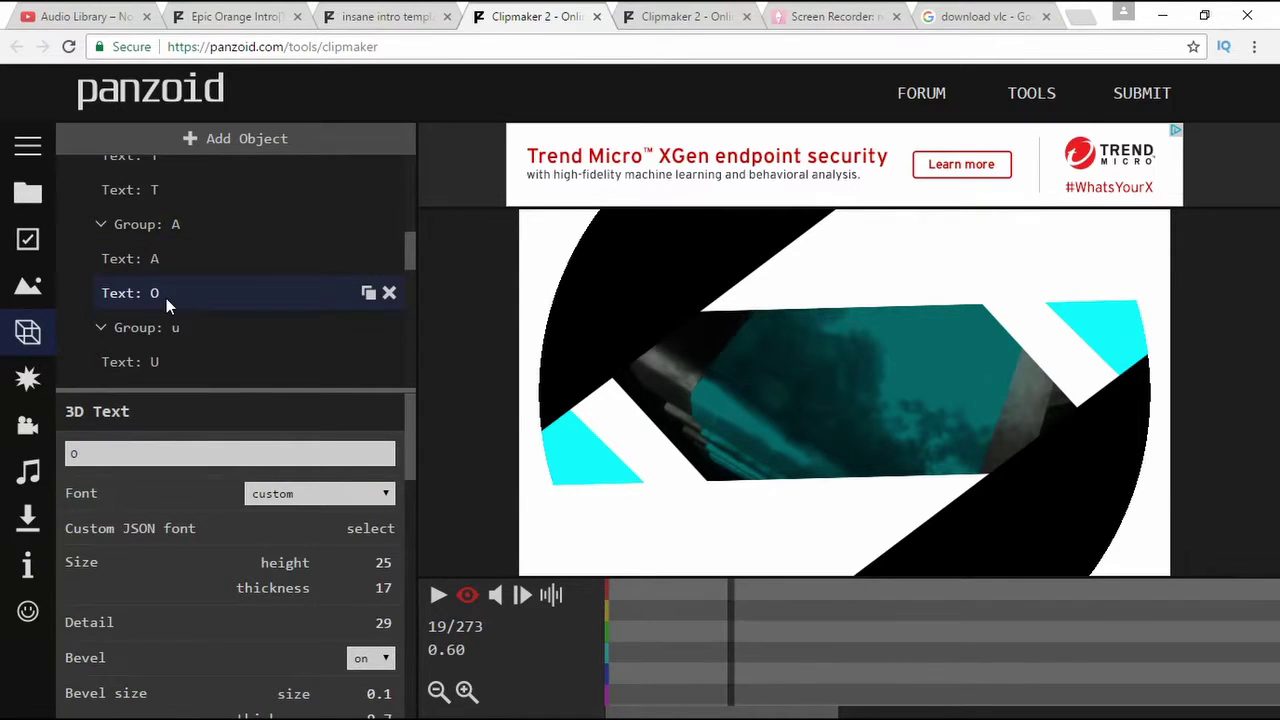
click(161, 451)
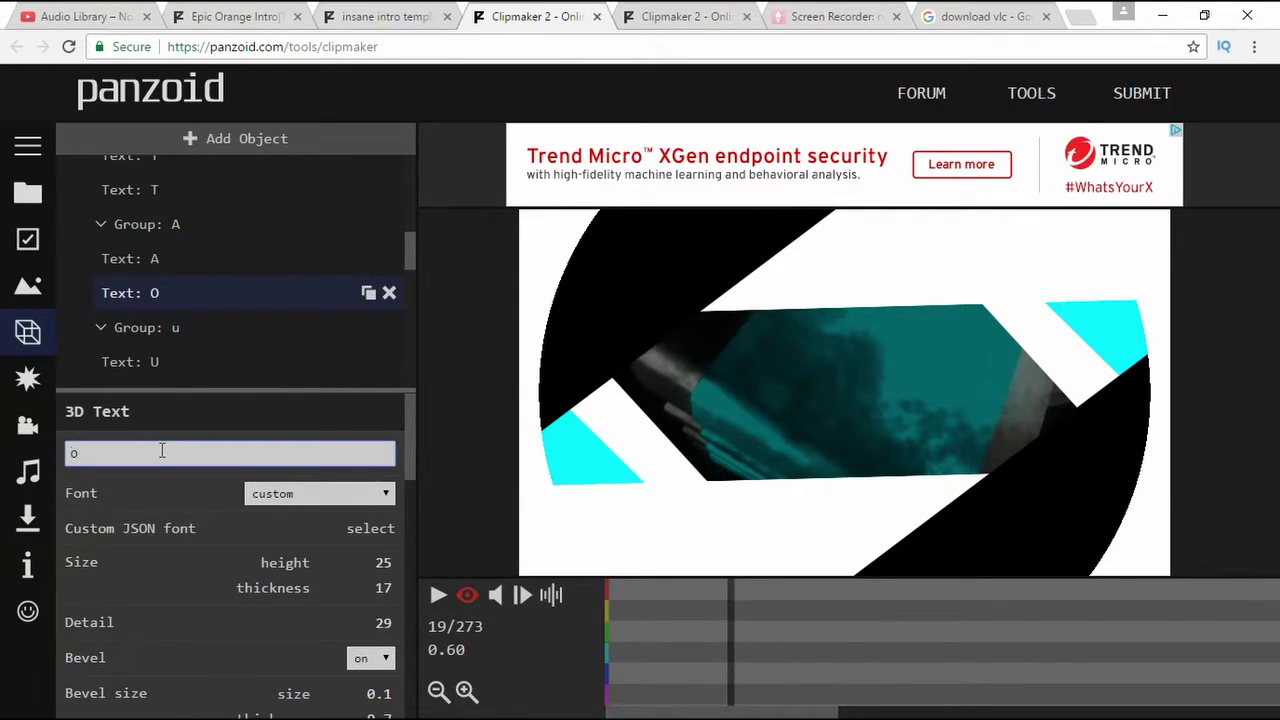
key(BackSpace)
text(A)
key(Return)
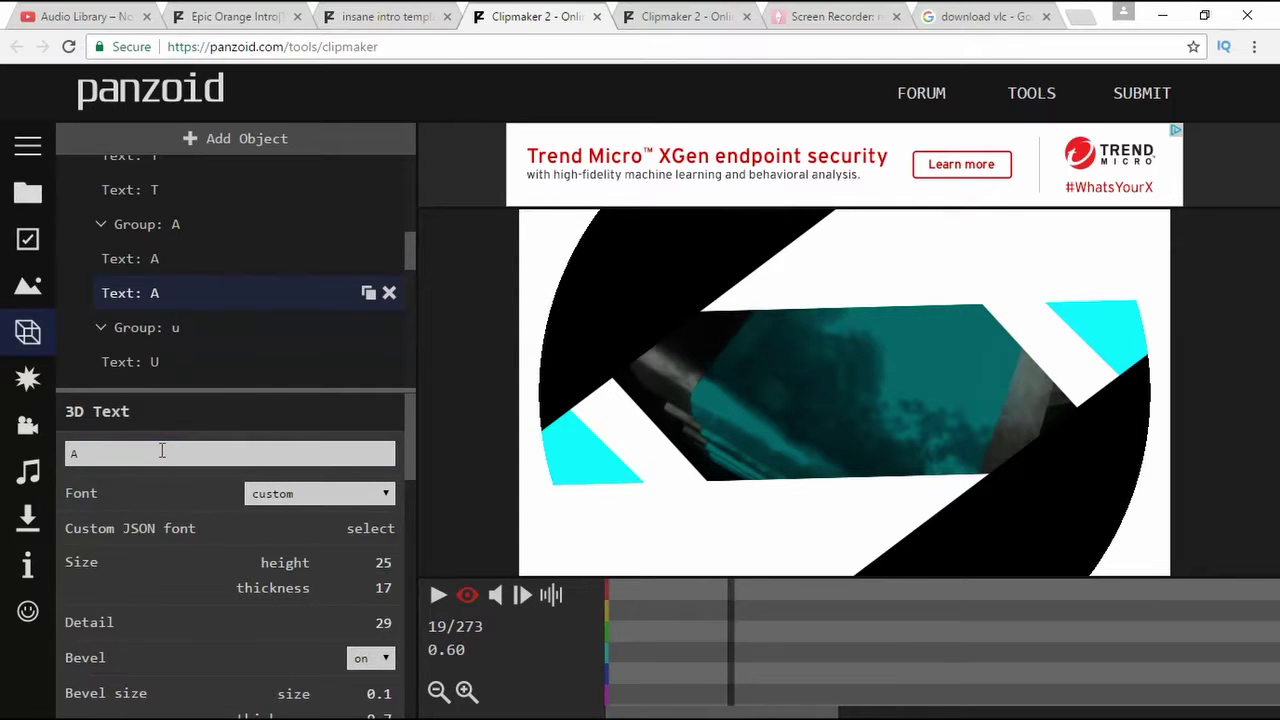
Preview the intro, pause it at frame 212 and delete the r letter group with its two R texts.
click(436, 596)
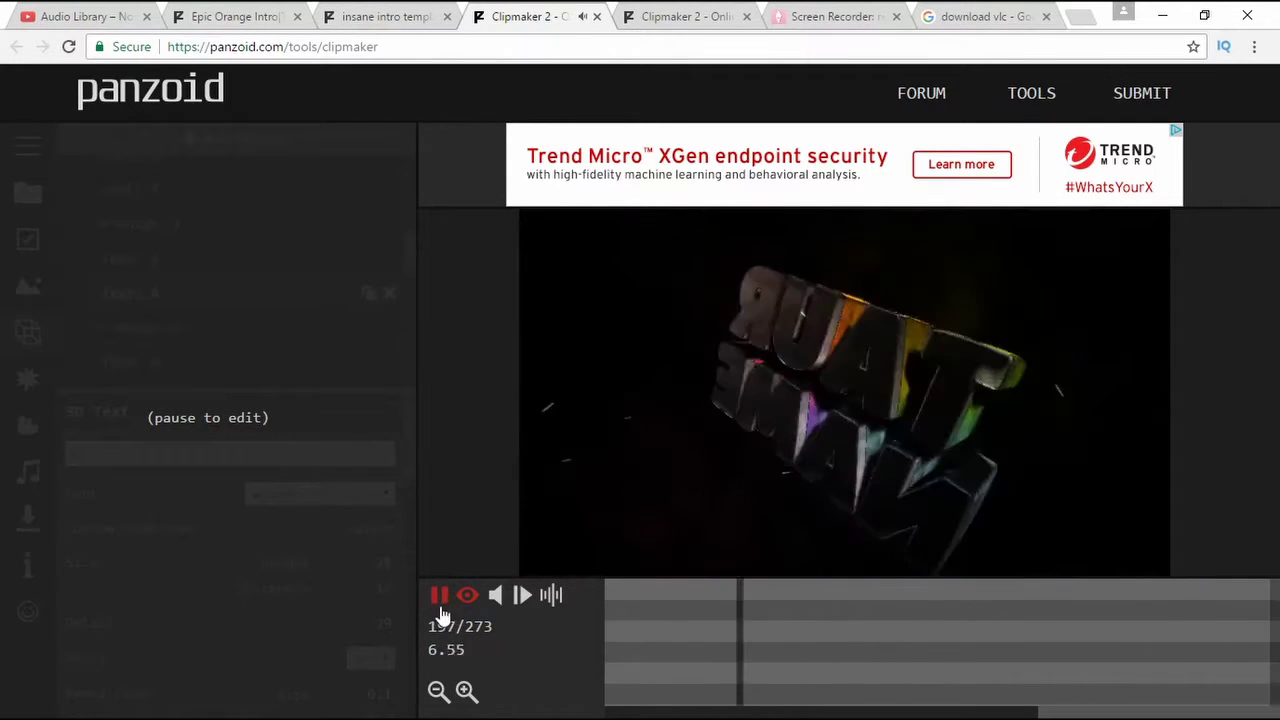
click(441, 600)
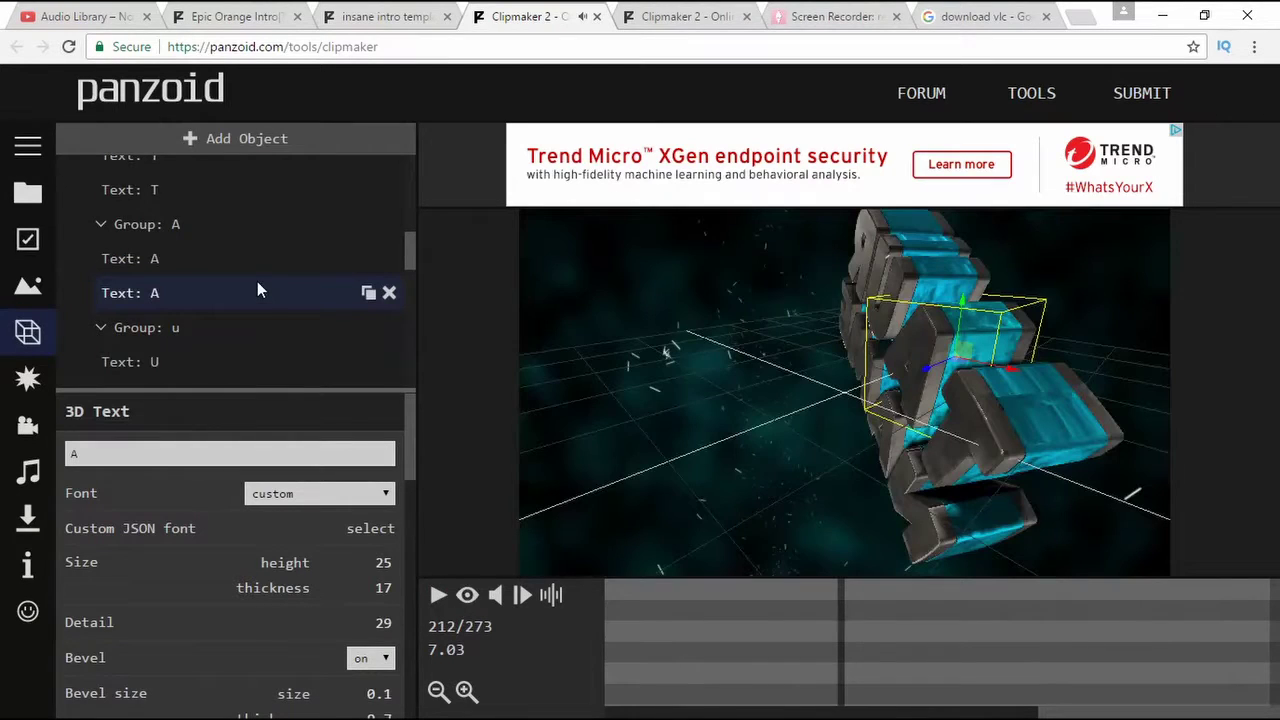
scroll(140, 275, down, 1)
scroll(150, 300, down, 1)
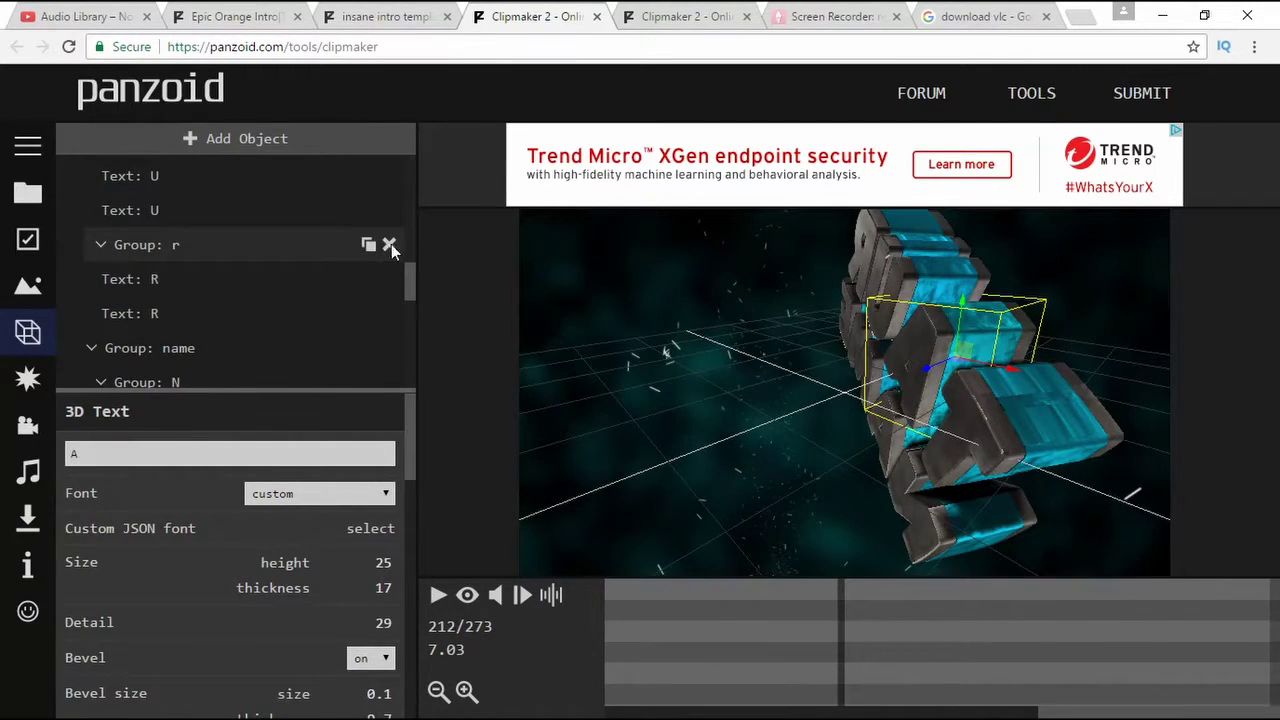
click(390, 246)
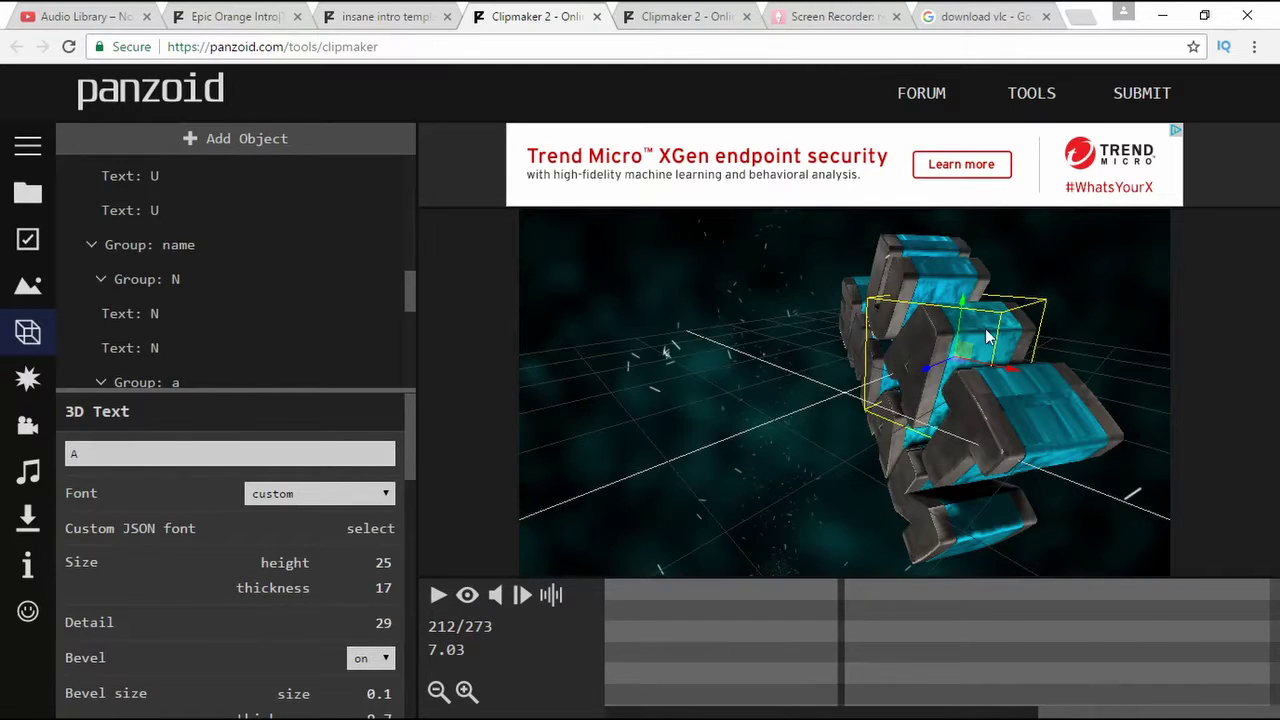
scroll(988, 337, up, 3)
drag(988, 337, 475, 445)
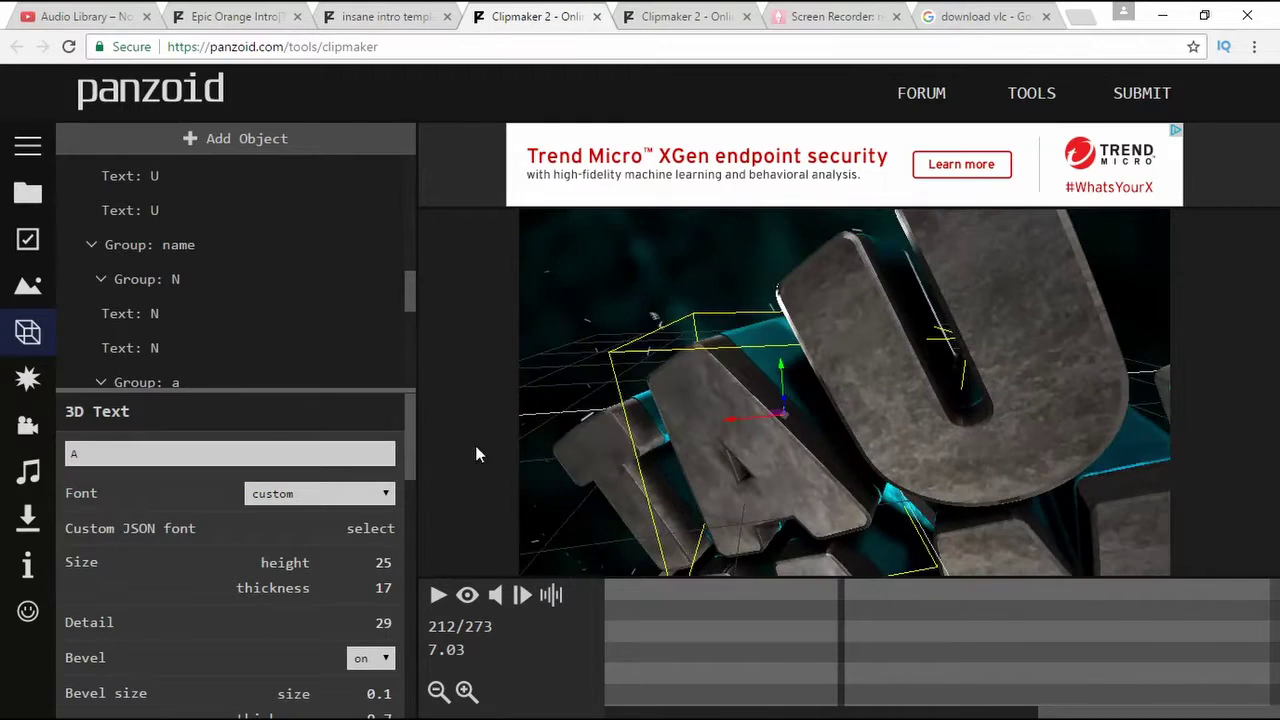
Set the emissive colour of the first T text object in the y group to a very pale pinkish white.
scroll(237, 324, down, 6)
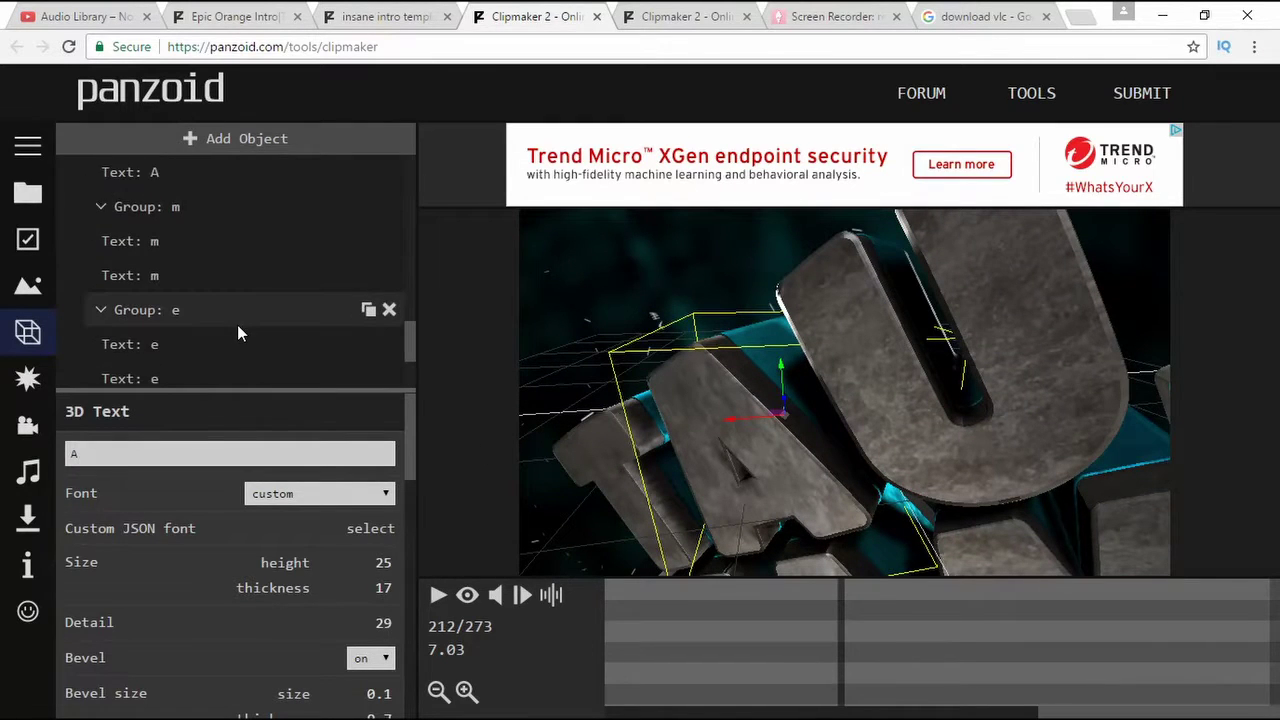
scroll(237, 324, down, 1)
scroll(237, 333, up, 10)
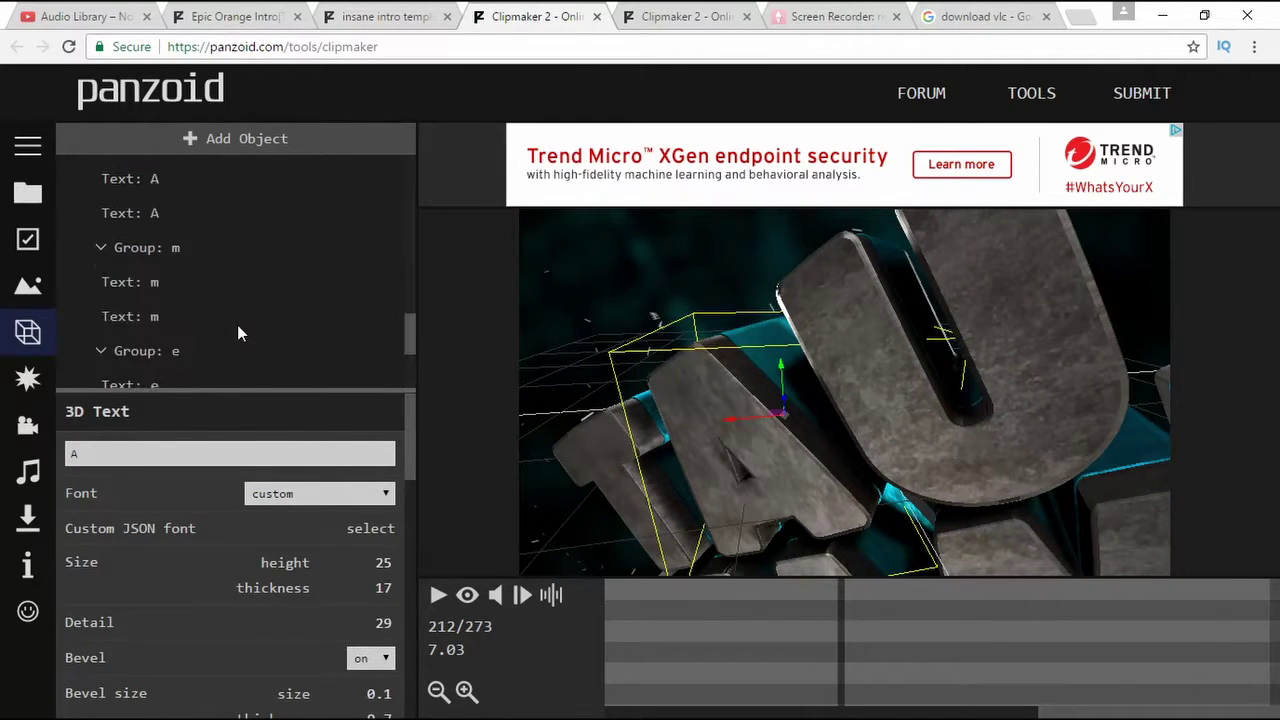
scroll(237, 324, up, 2)
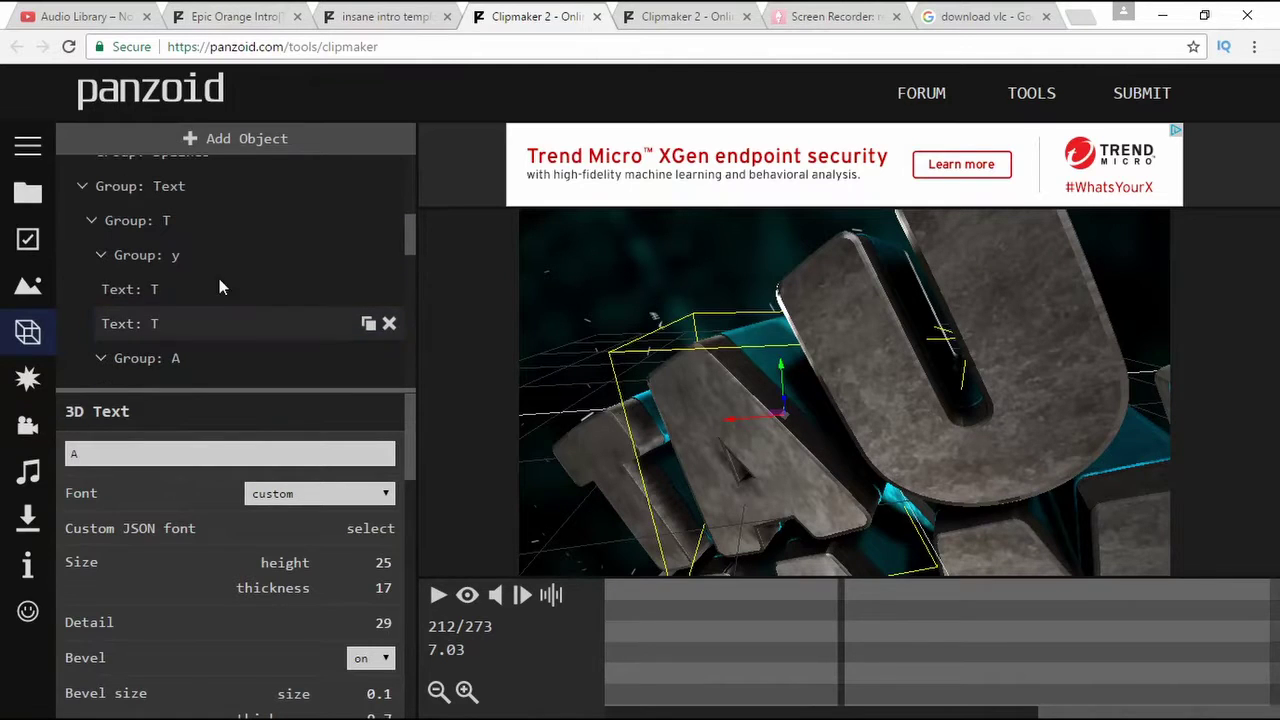
click(155, 292)
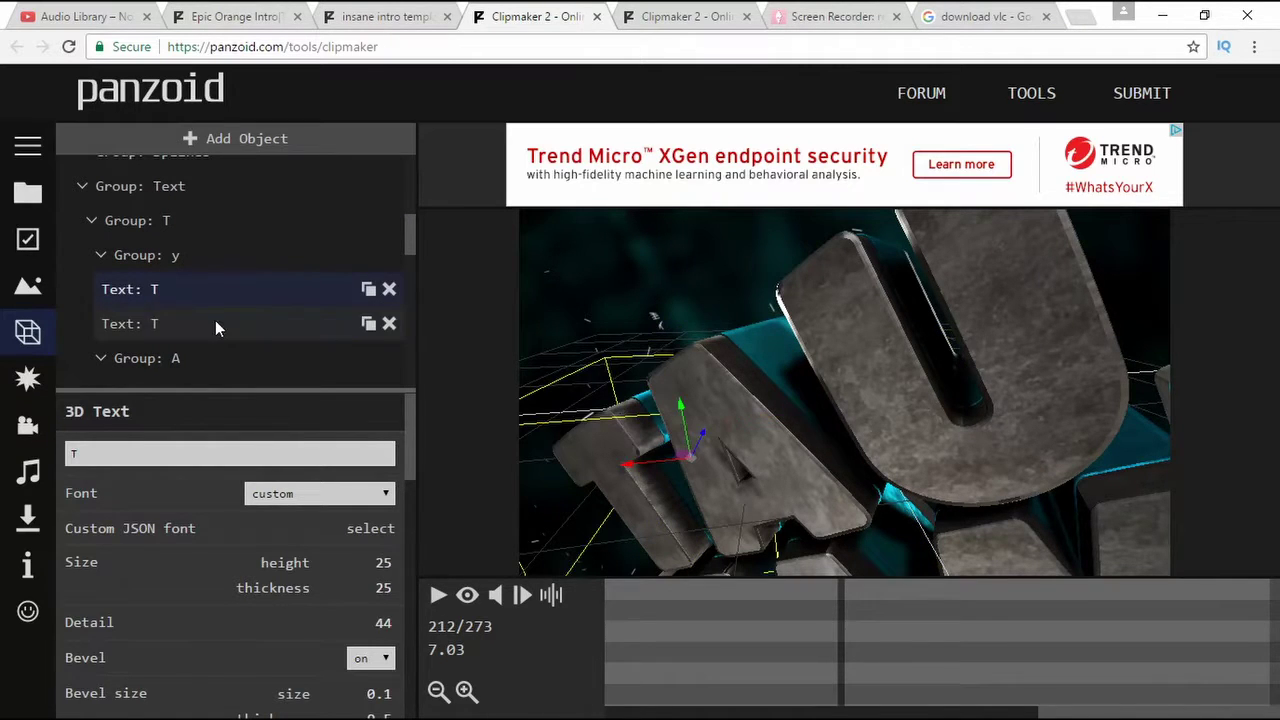
scroll(350, 598, down, 6)
scroll(345, 594, down, 3)
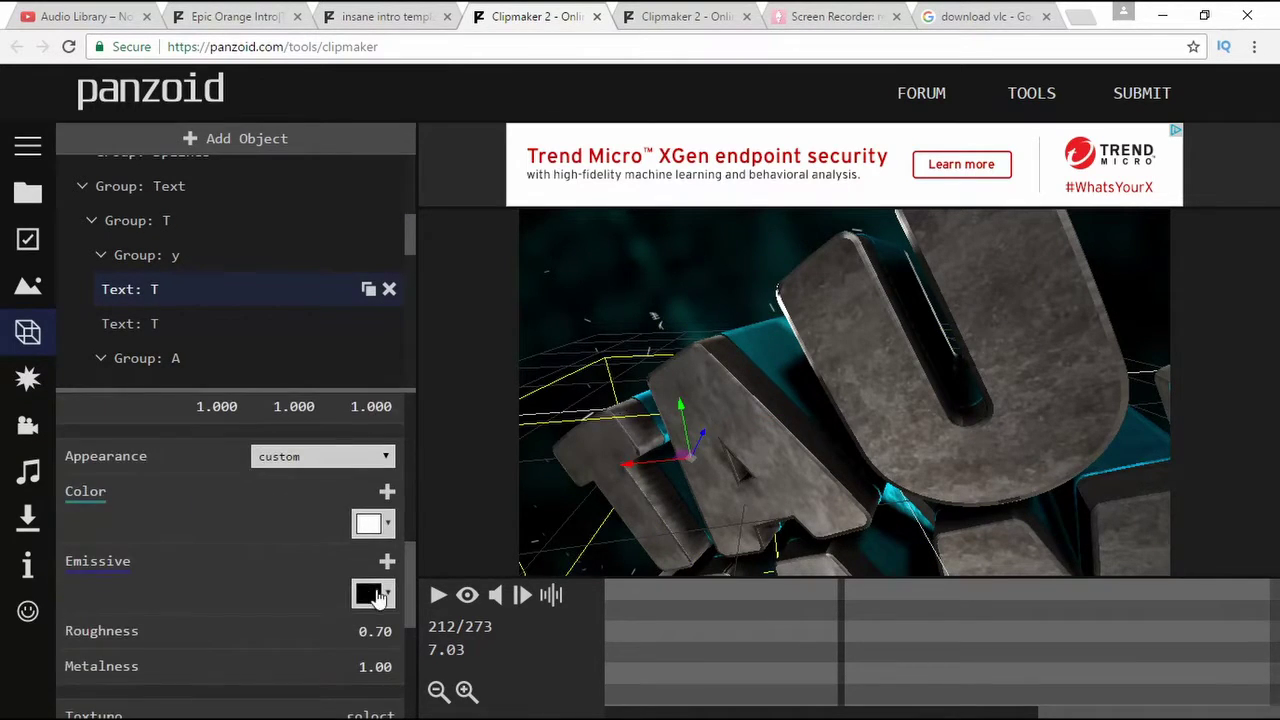
click(369, 594)
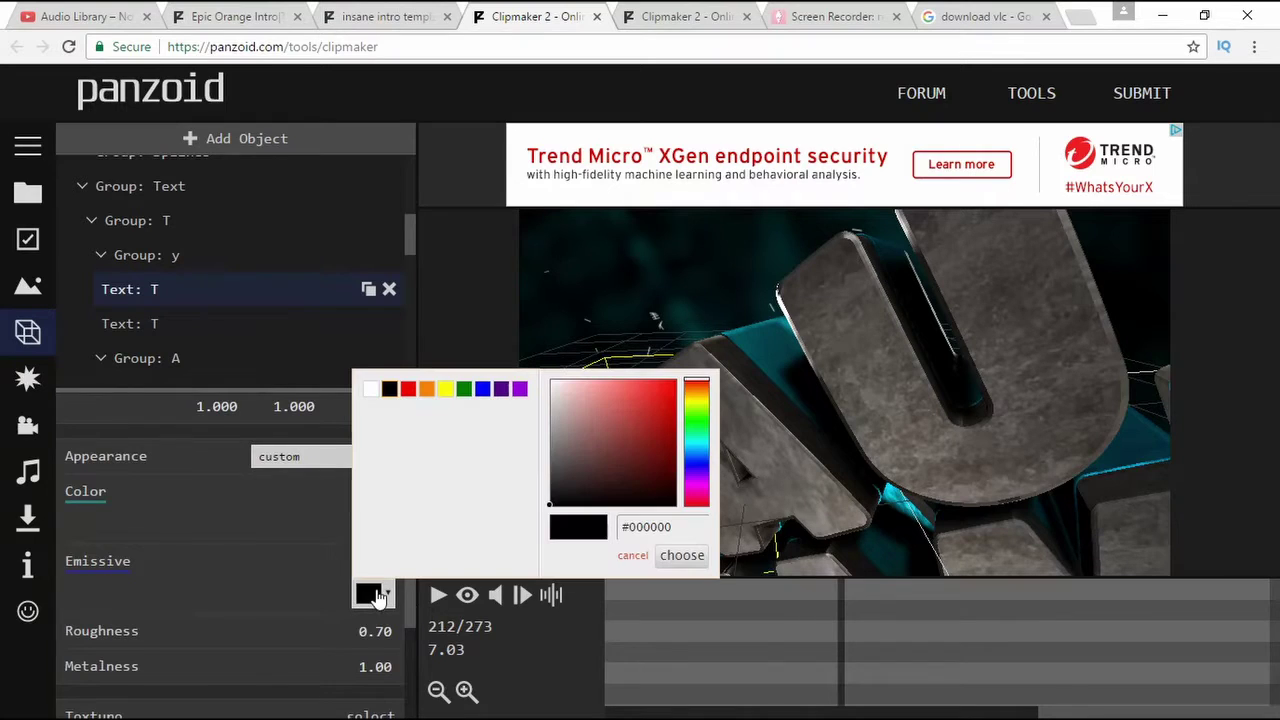
click(557, 389)
click(668, 556)
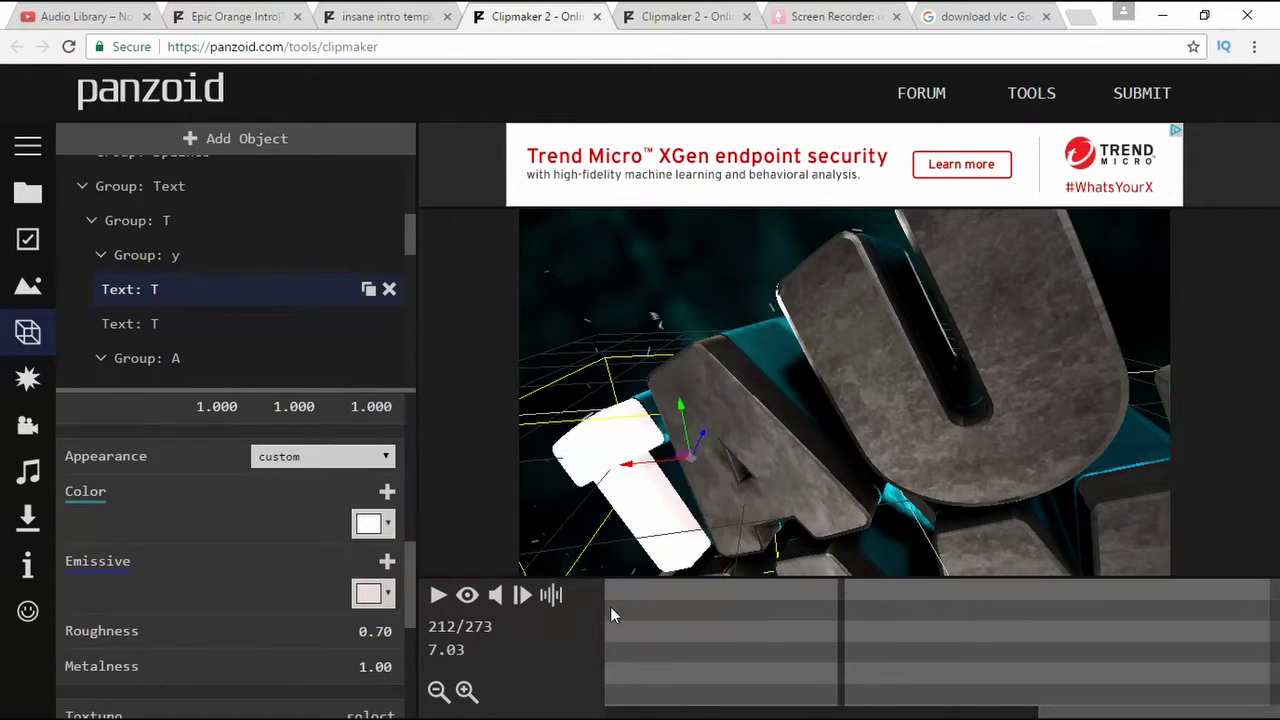
drag(706, 472, 569, 408)
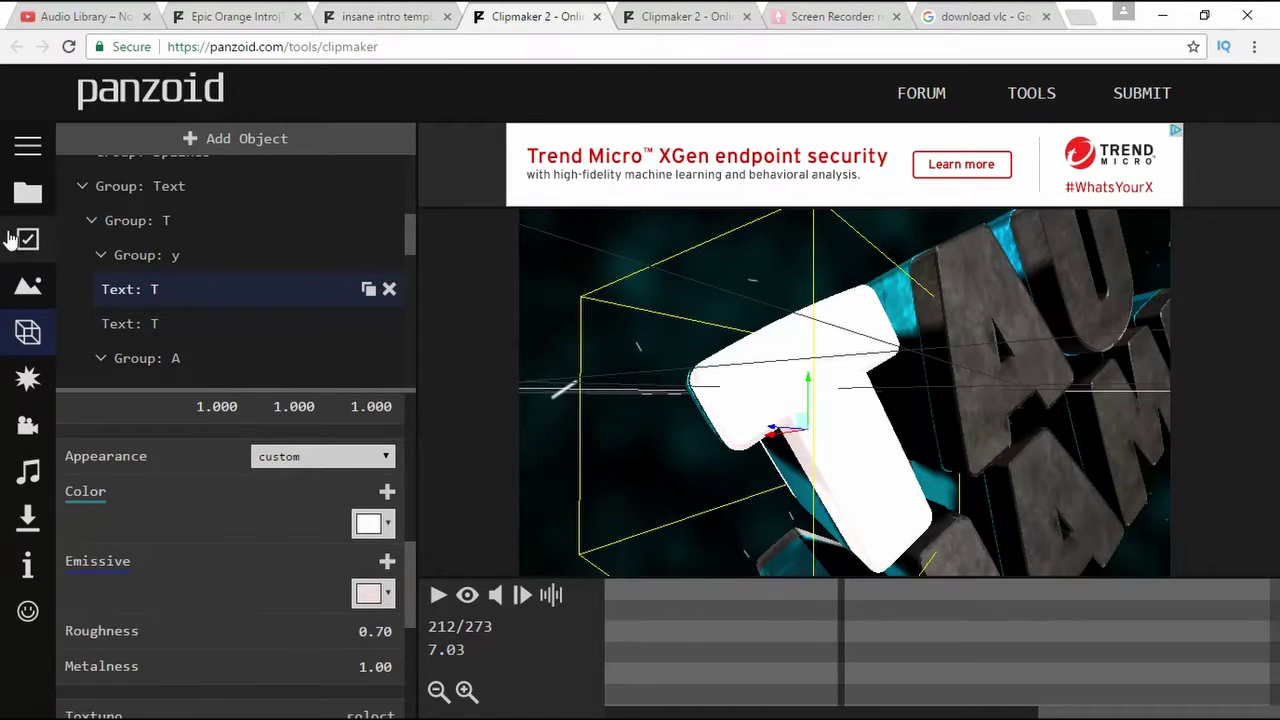
Review the project's basic settings, including the video length, and check the render progress in the other Clipmaker tab.
click(30, 203)
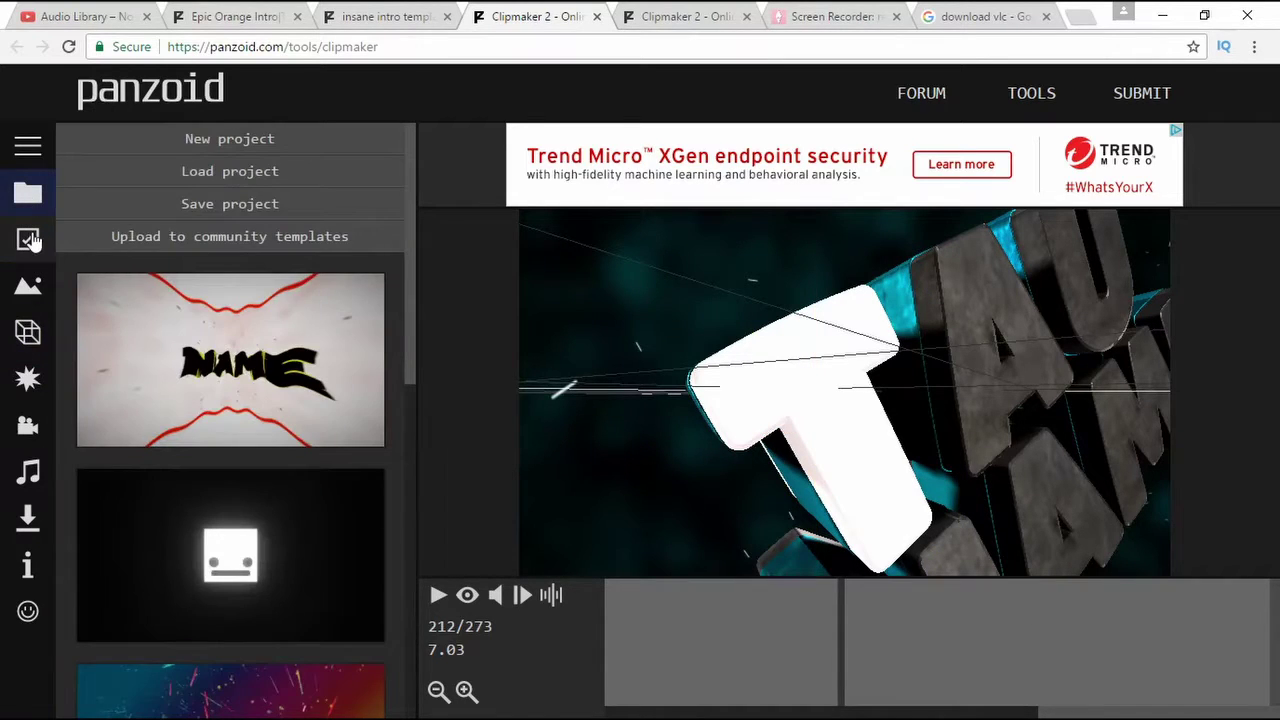
click(28, 240)
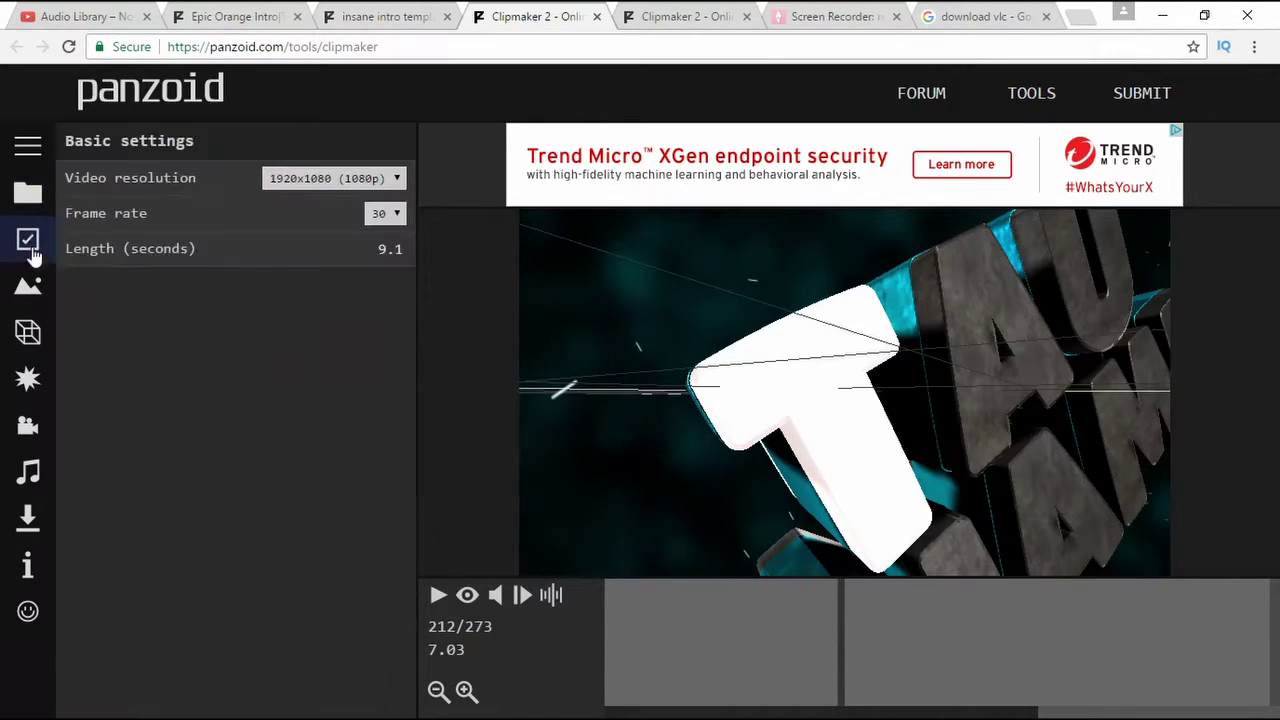
click(391, 249)
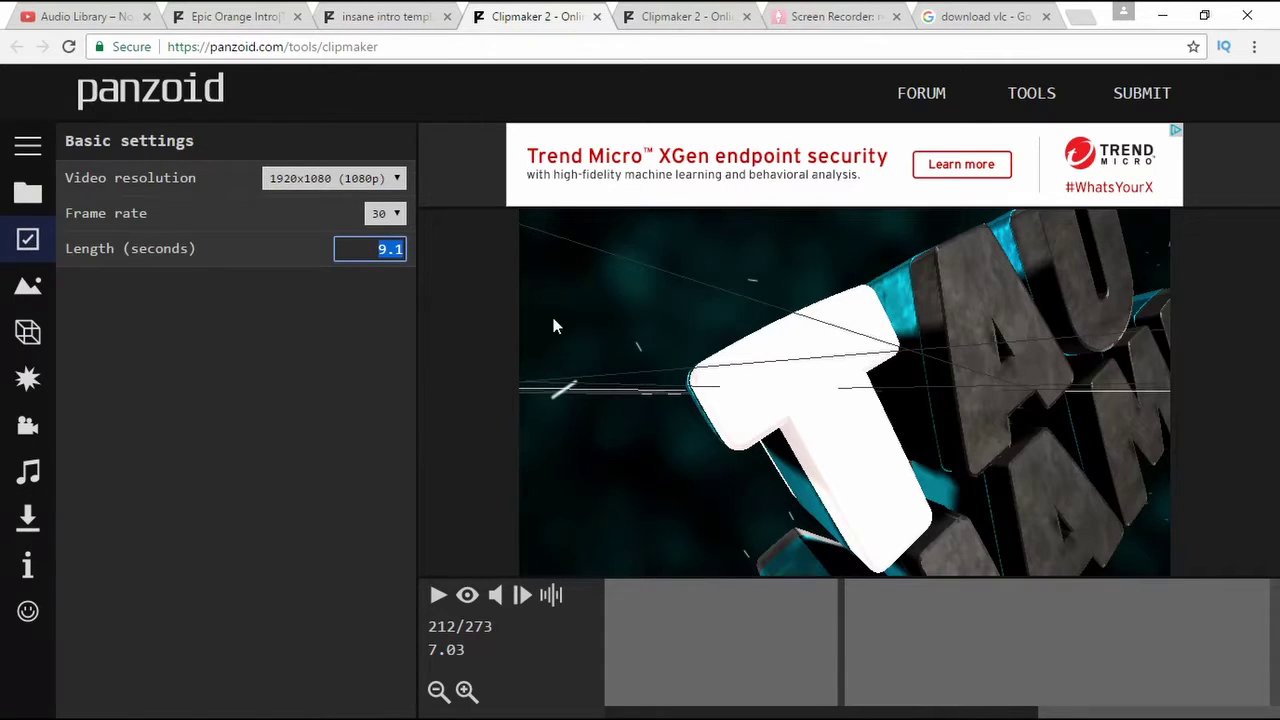
click(675, 20)
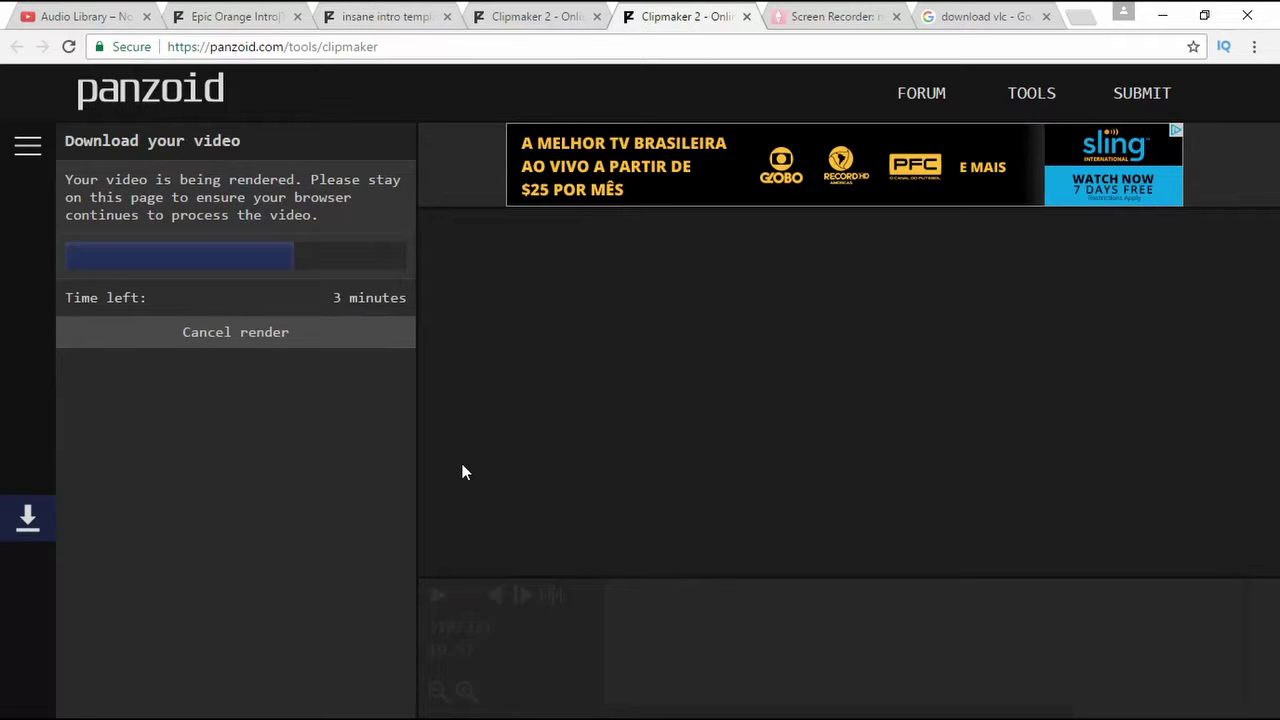
Launch Paint from the Windows search and fill the blank canvas with black.
text(PA)
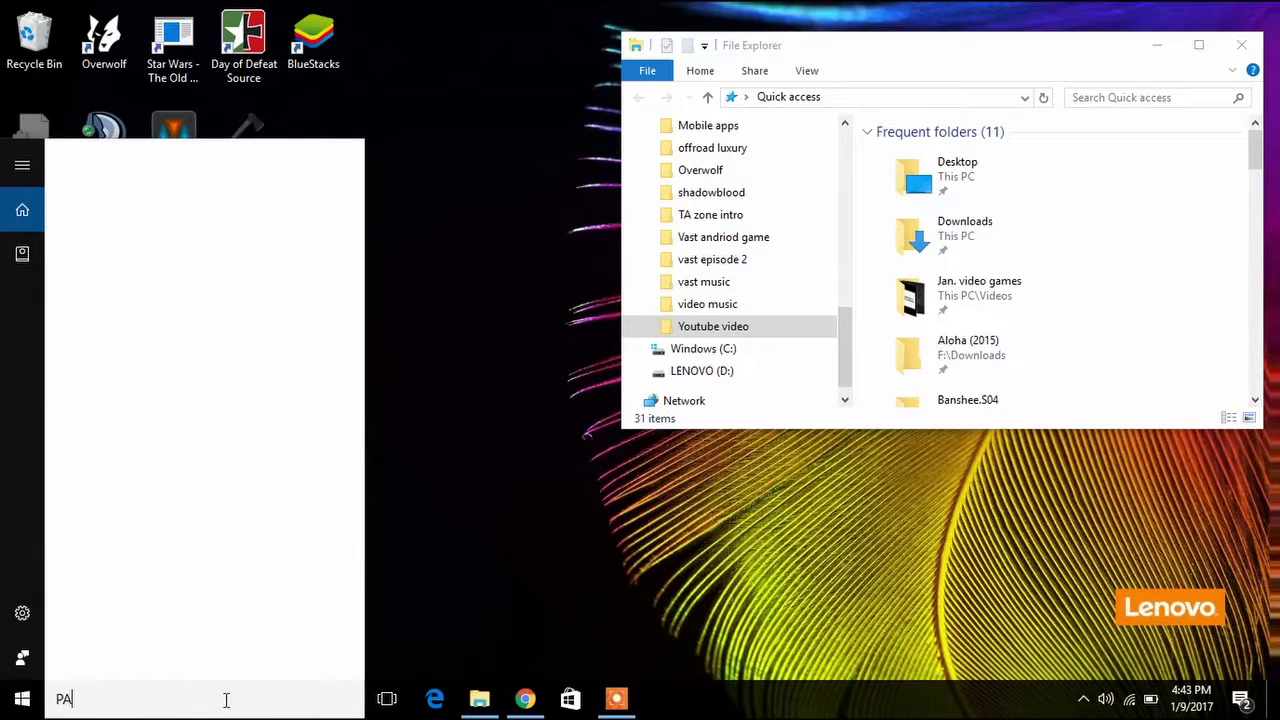
text(INT)
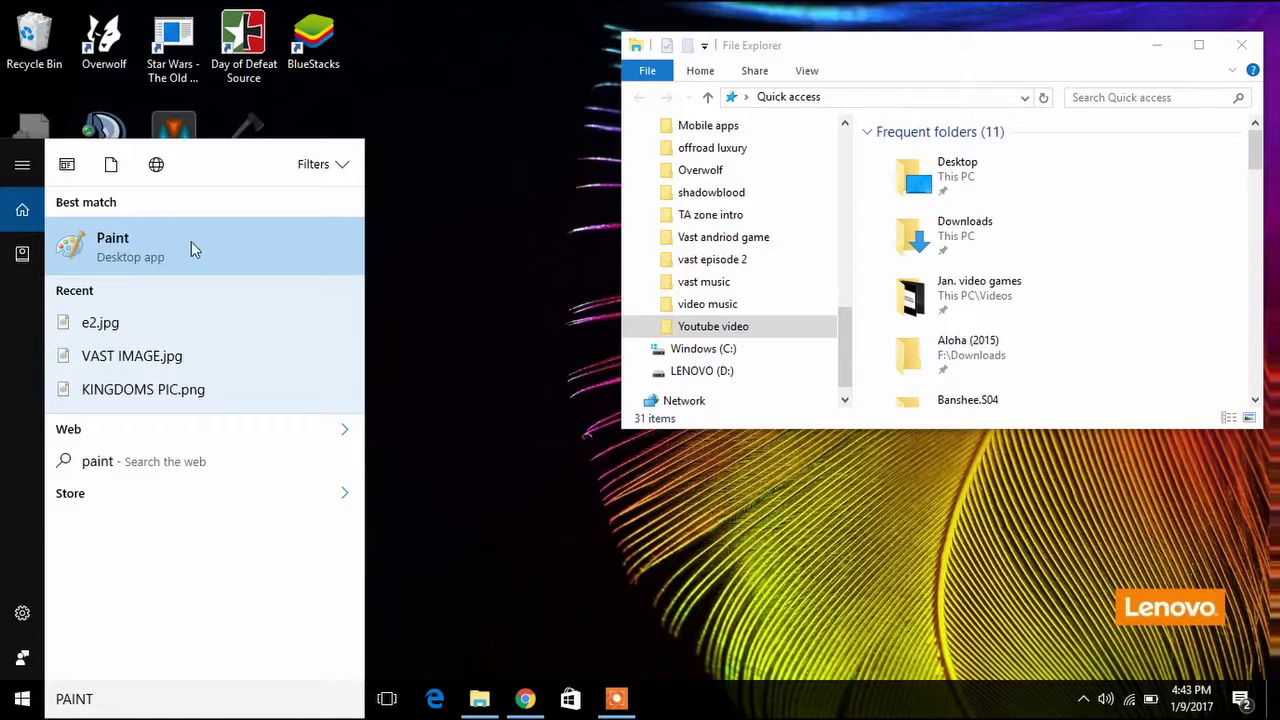
click(158, 247)
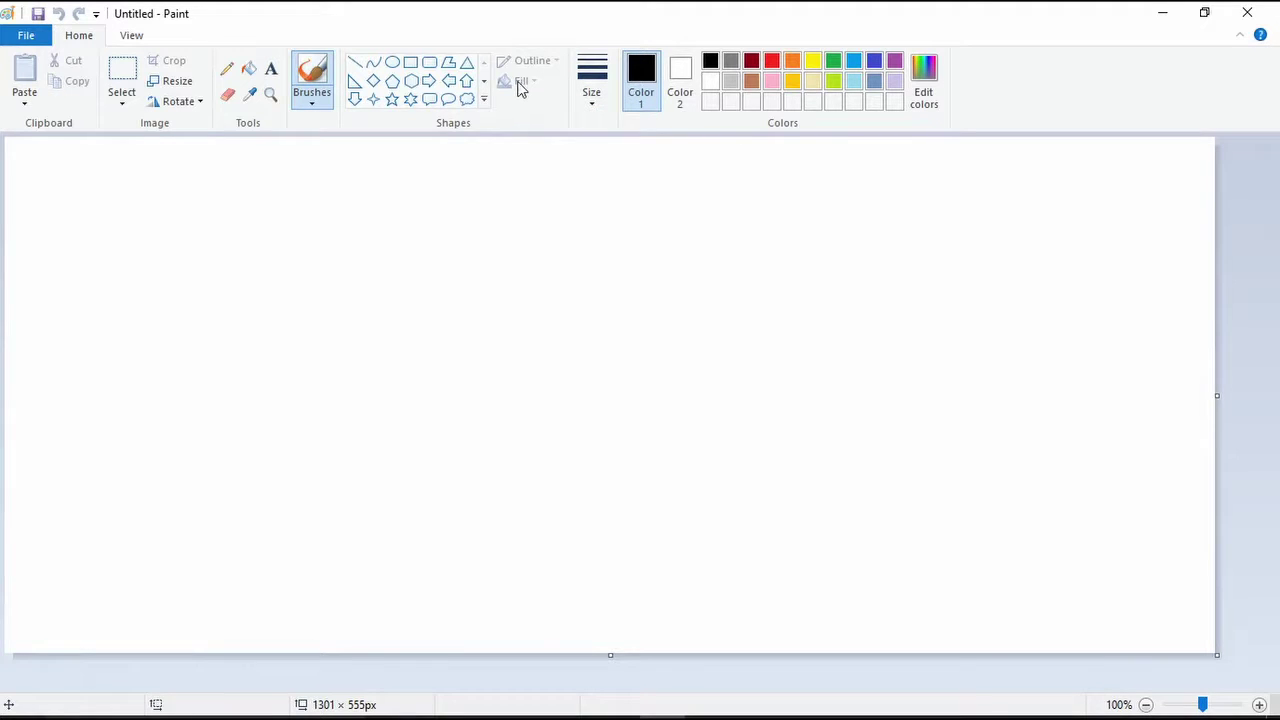
click(248, 70)
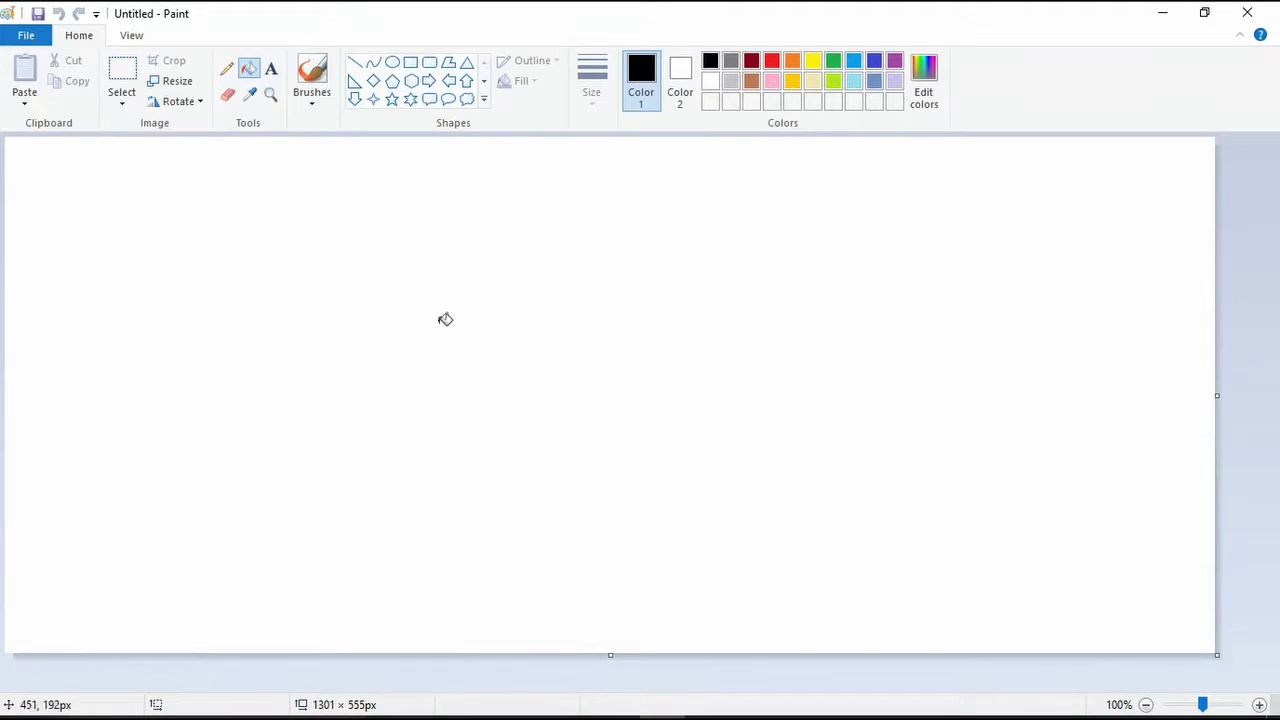
click(476, 418)
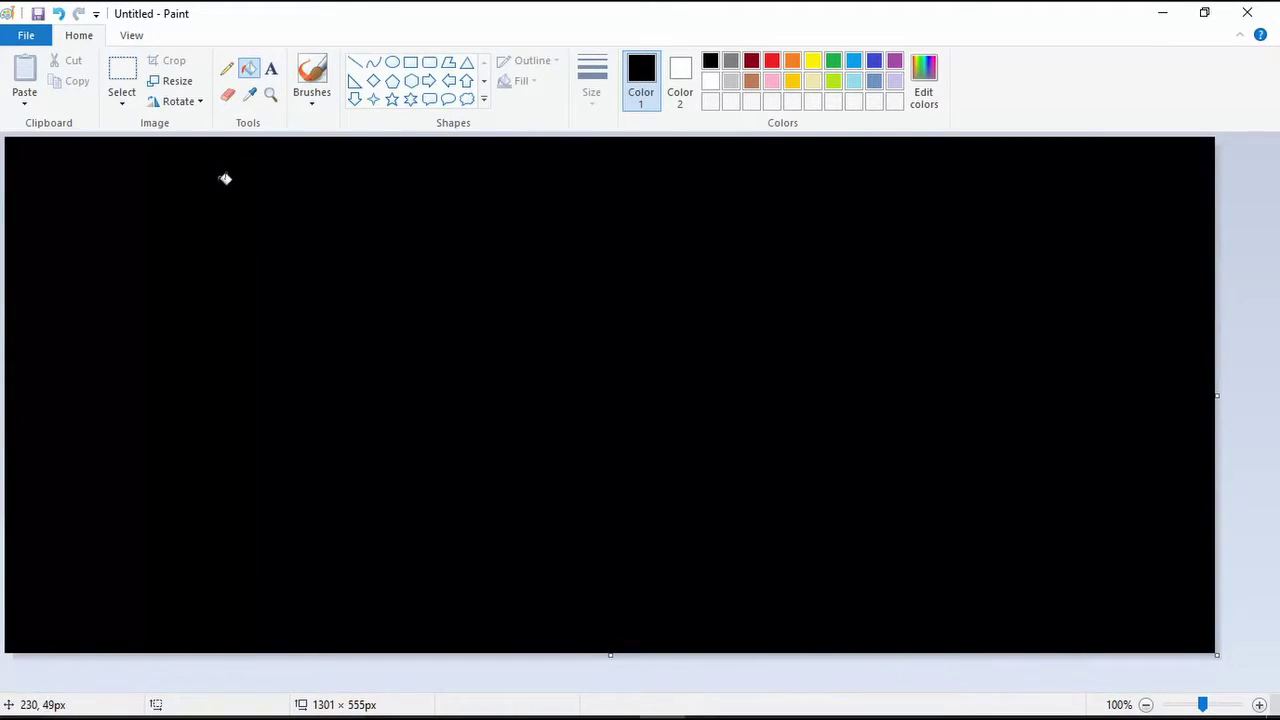
Place a text box about 850 × 319 px on the black canvas.
click(270, 68)
click(158, 305)
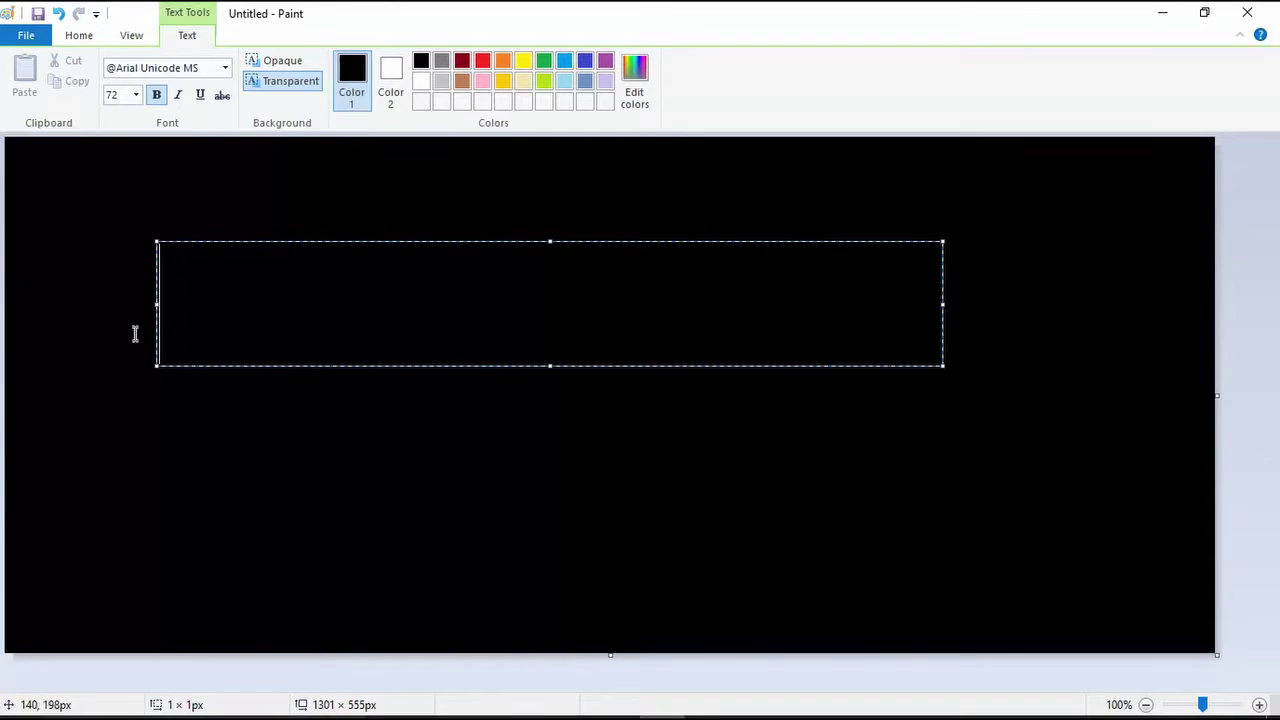
drag(549, 366, 550, 533)
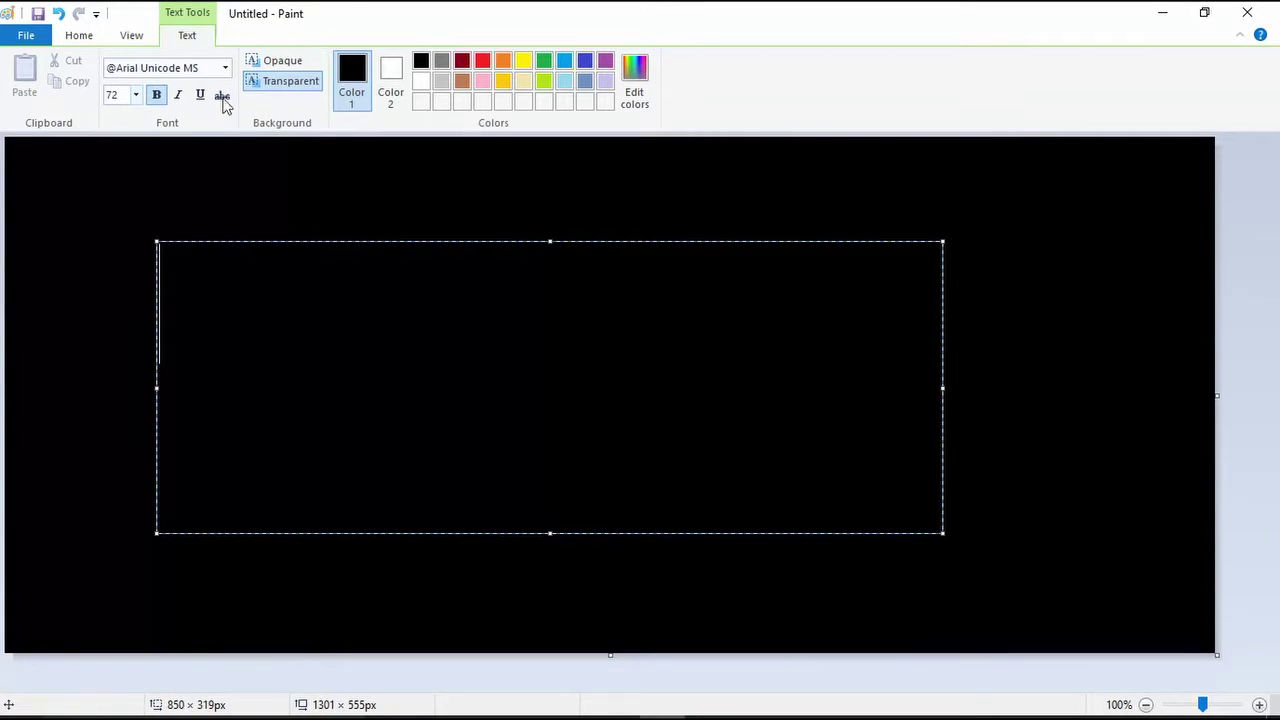
Set the text to size 28 in Arial Black with yellow as its colour.
click(134, 95)
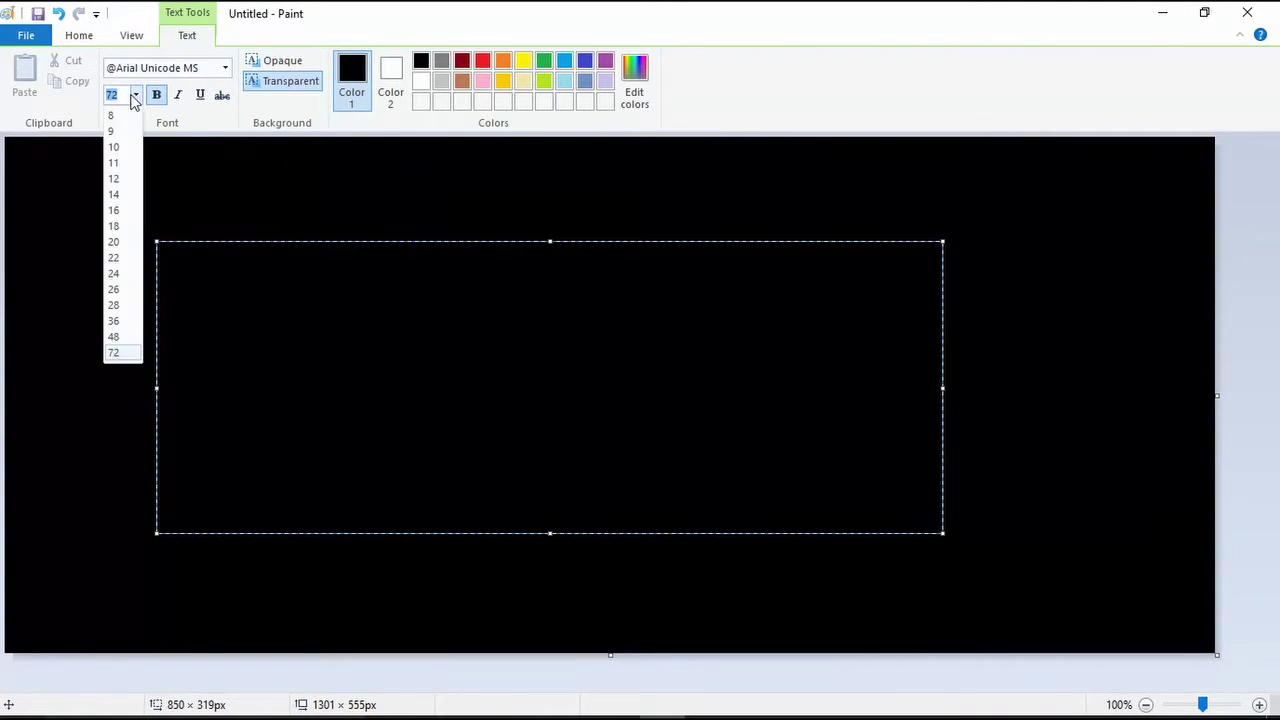
click(114, 305)
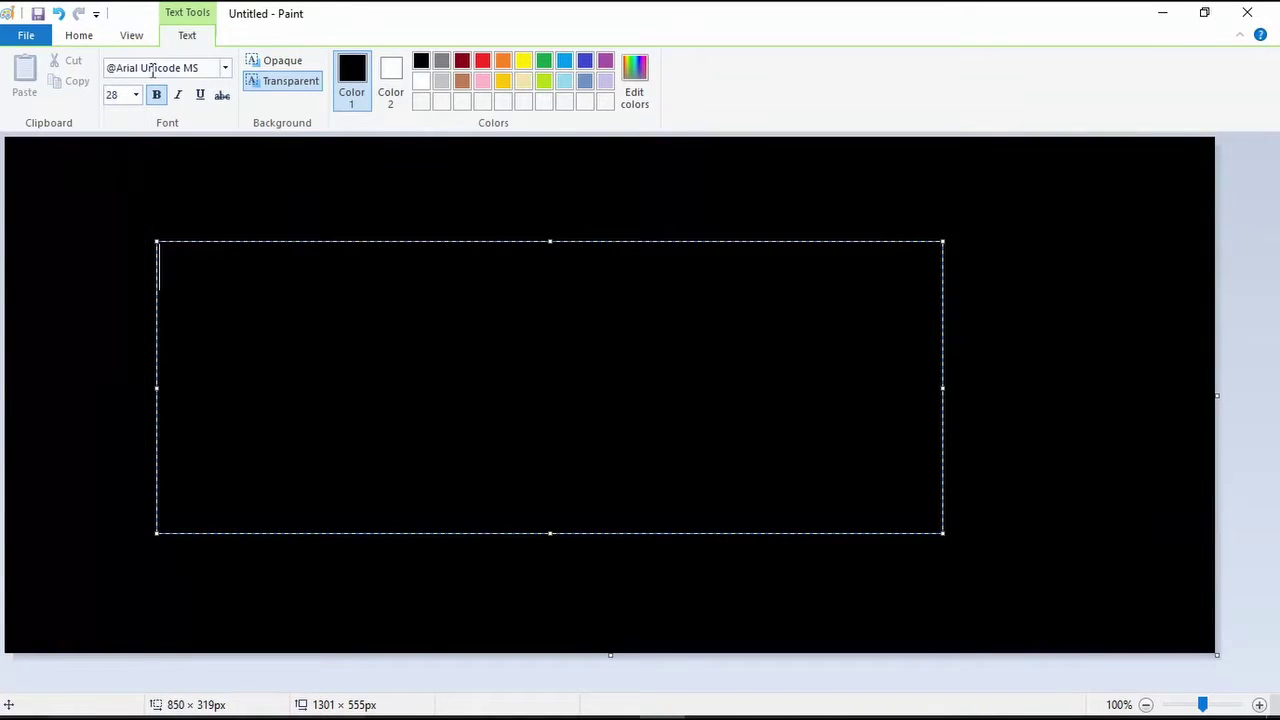
click(225, 67)
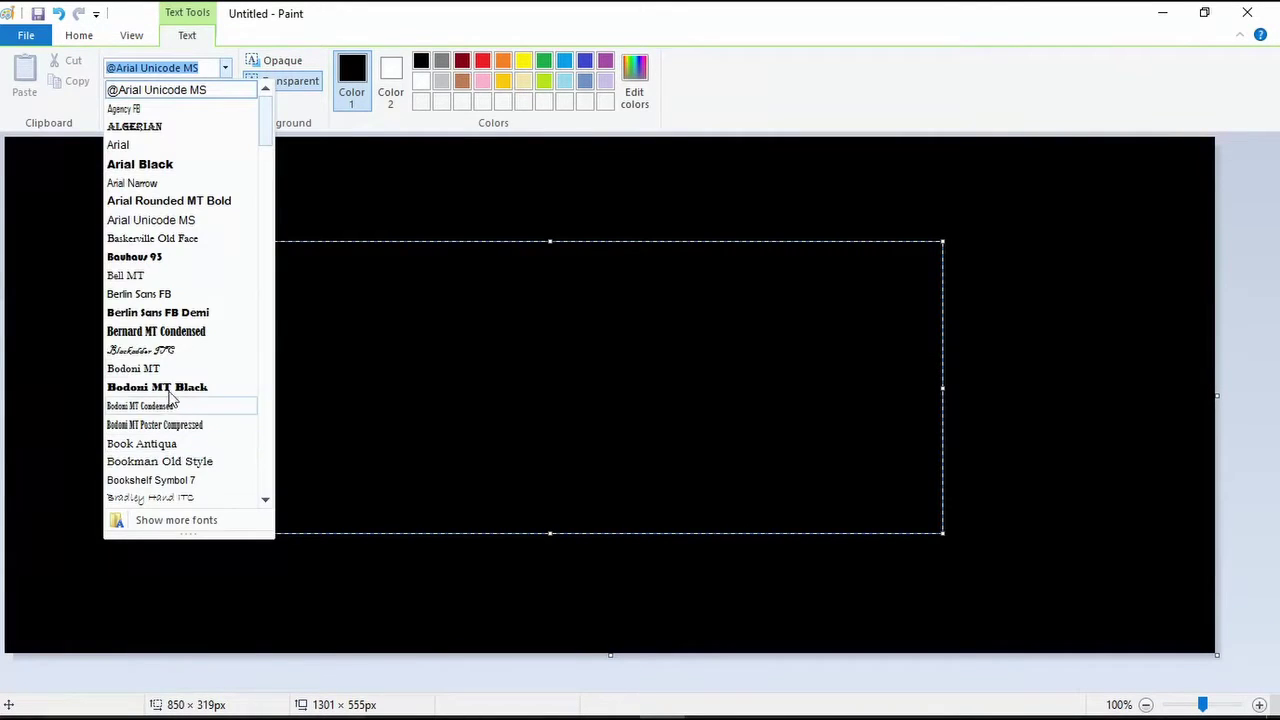
click(158, 164)
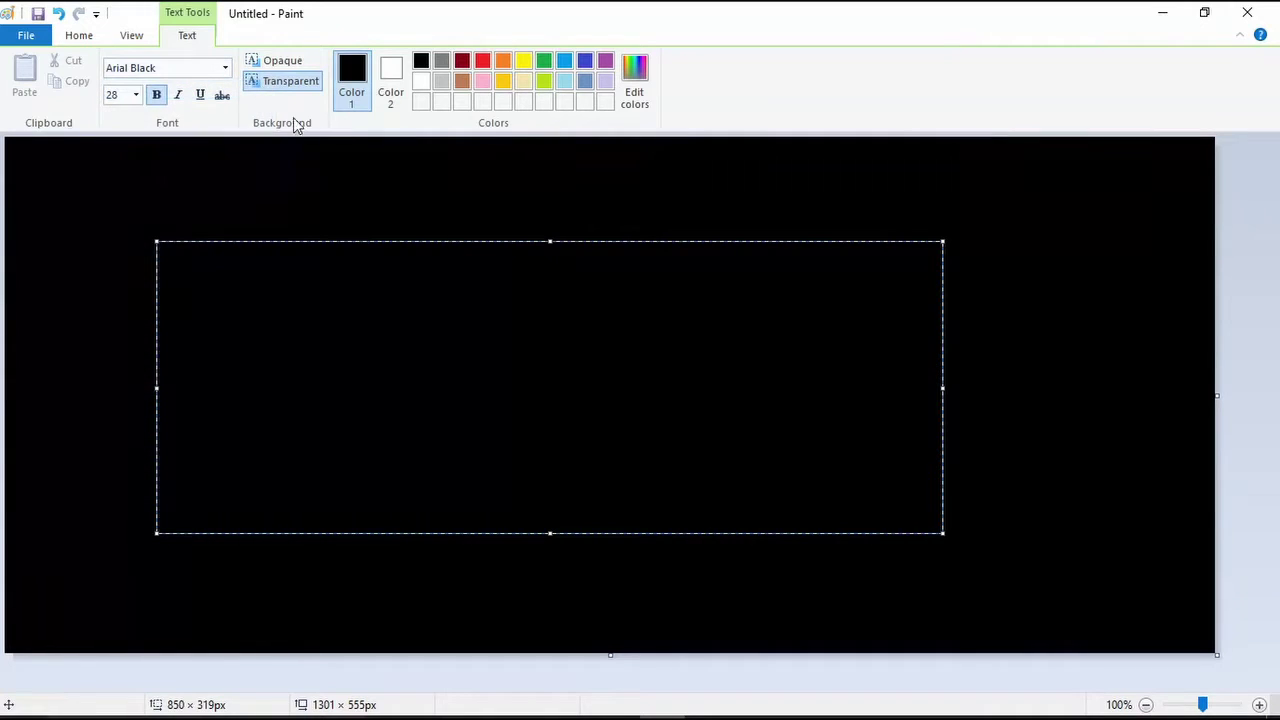
click(525, 66)
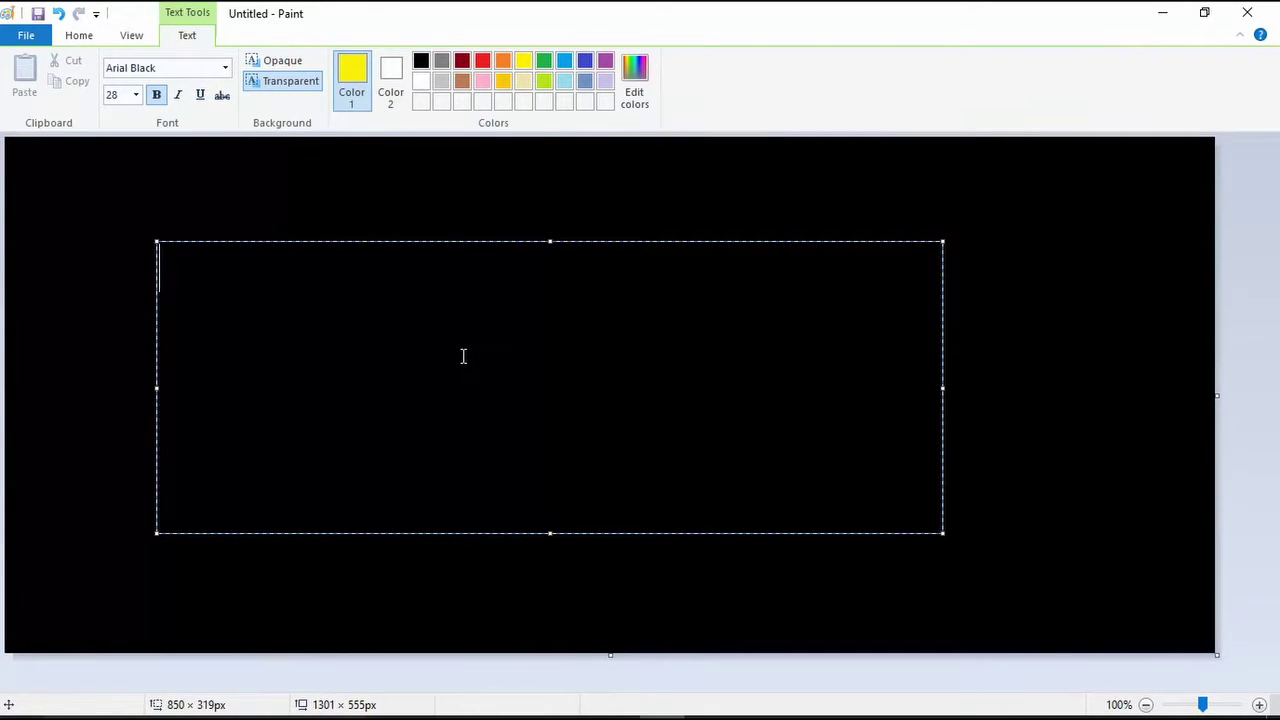
text(yOU)
key(BackSpace)
key(BackSpace)
key(BackSpace)
Write "Youtube how to make a video." in the text box.
key(Caps_Lock)
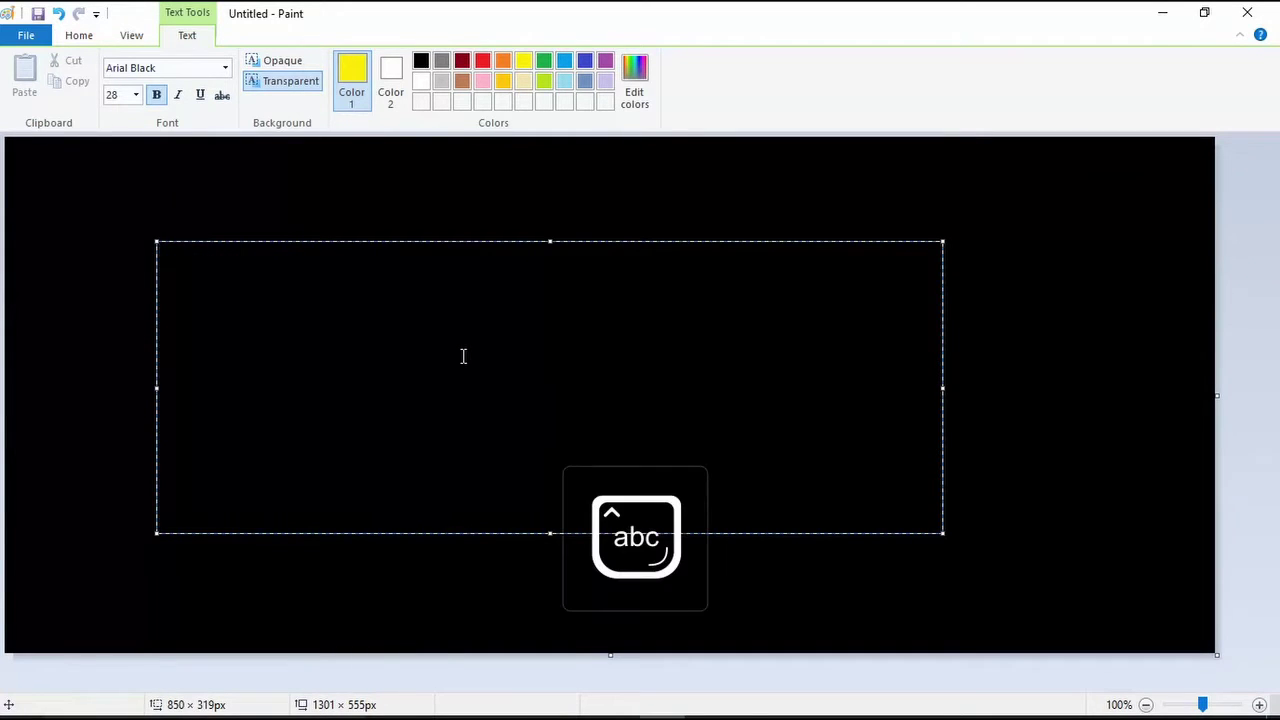
text(Youtube )
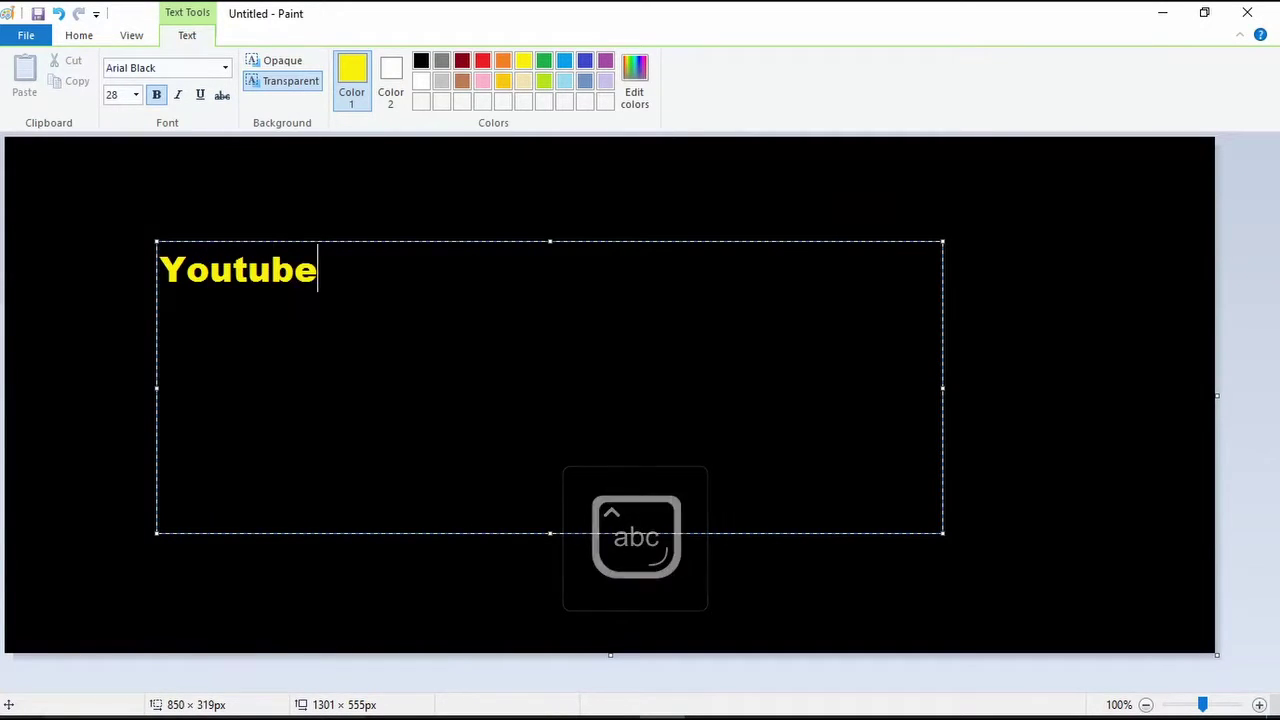
text(V)
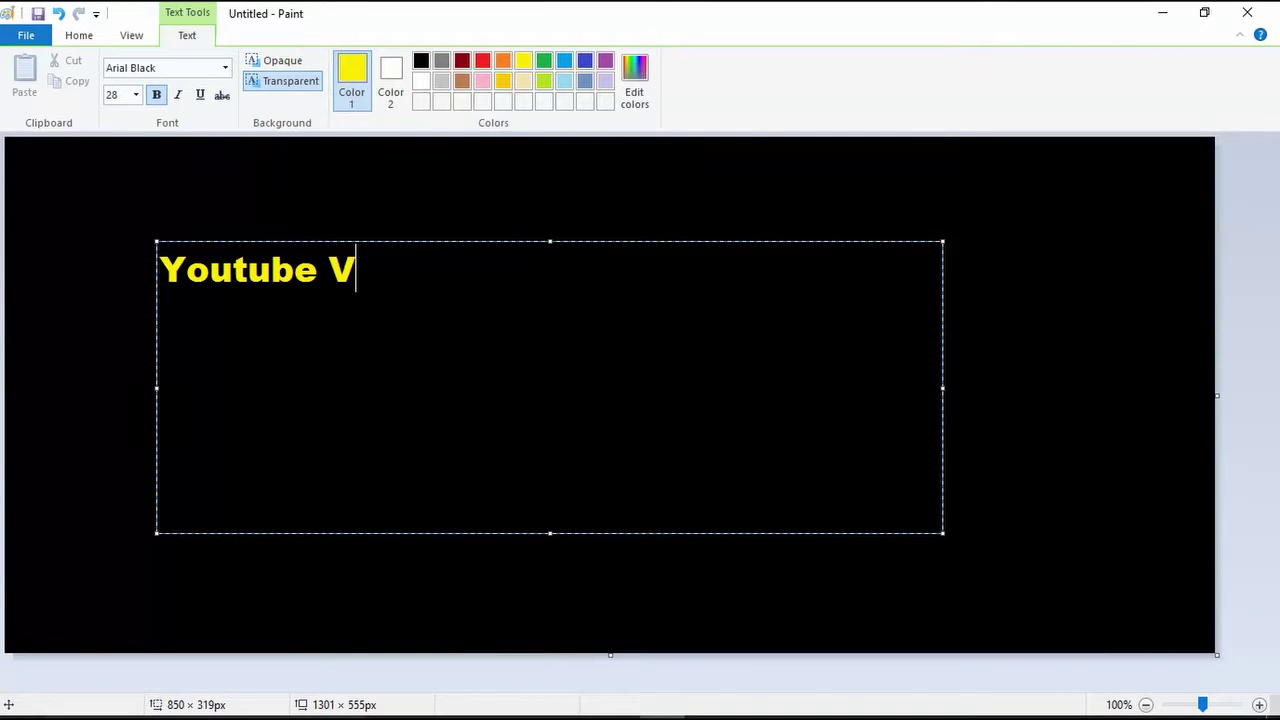
key(BackSpace)
text(how to )
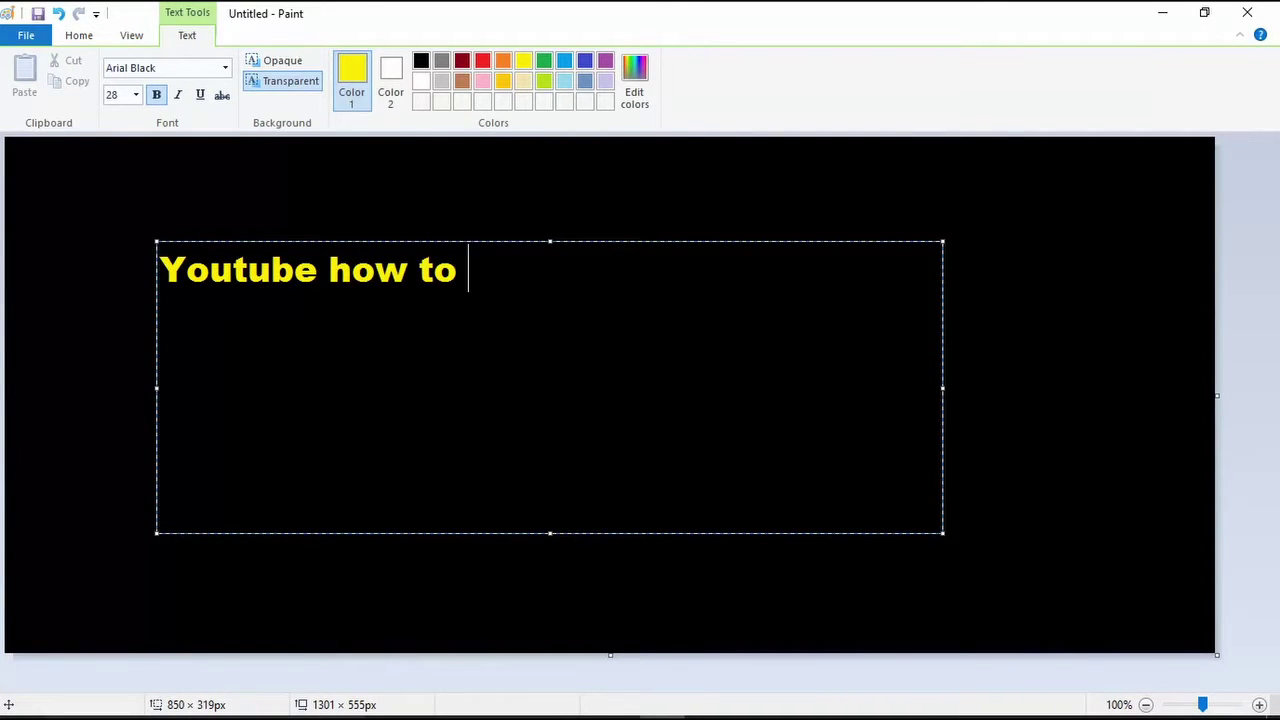
text(make a vid)
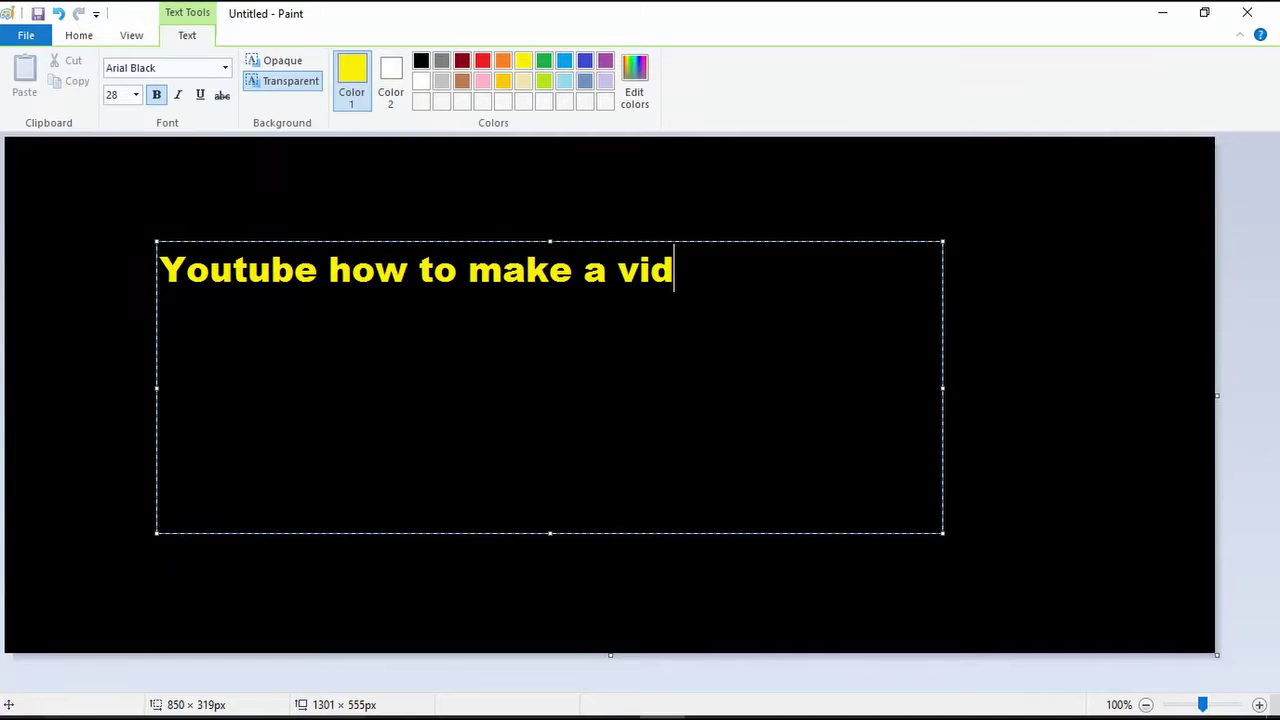
text(eo.)
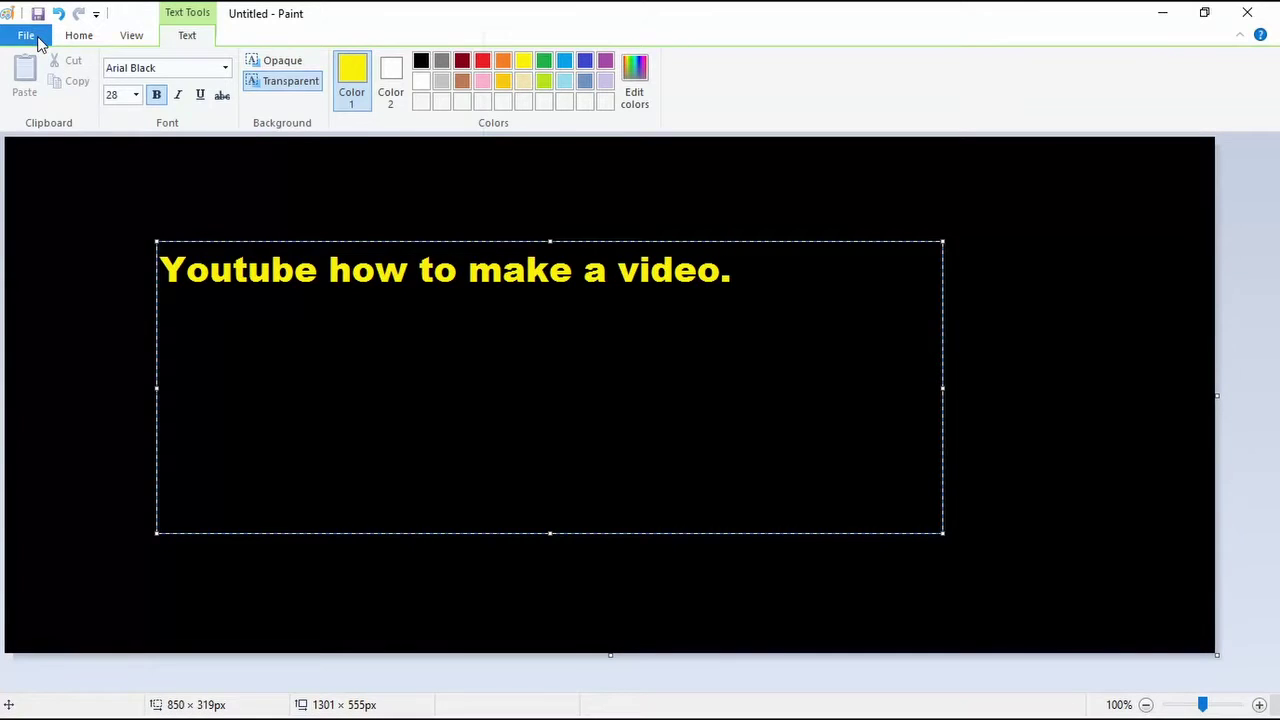
Save the picture as the PNG file Untitled.png in the Youtube video folder under Videos, and close Paint.
click(26, 35)
mouse_move(190, 197)
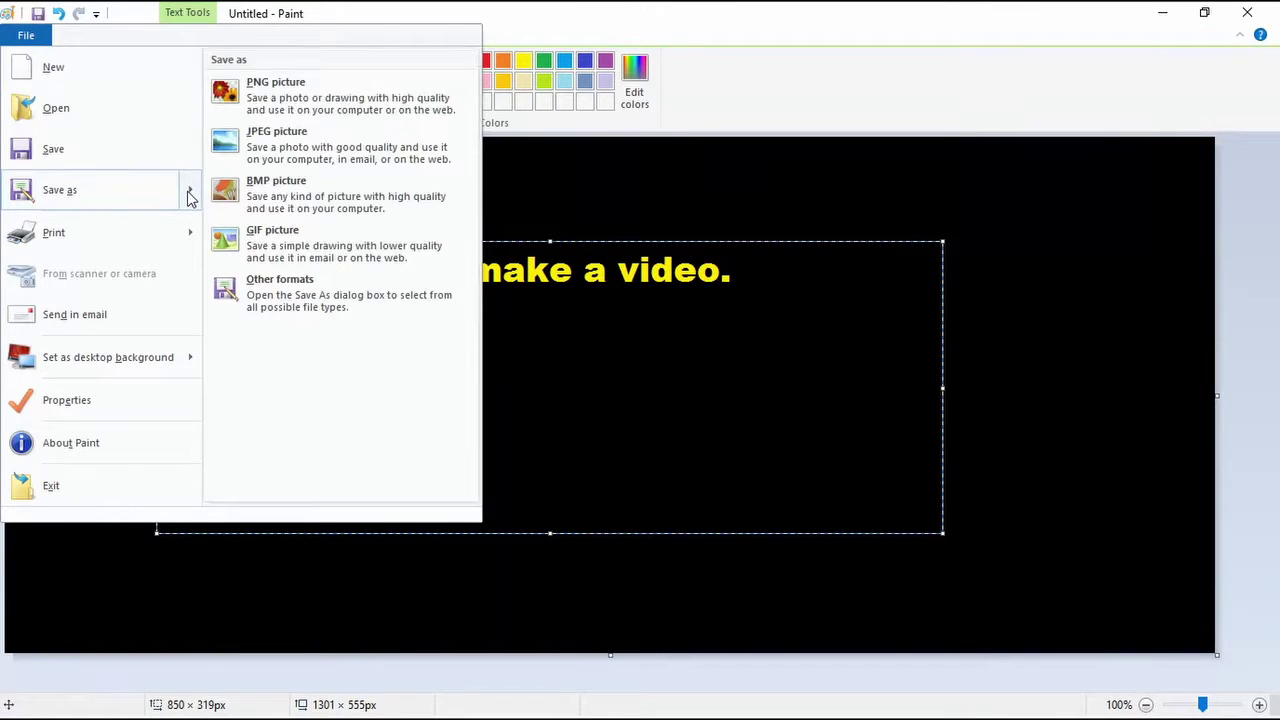
click(272, 95)
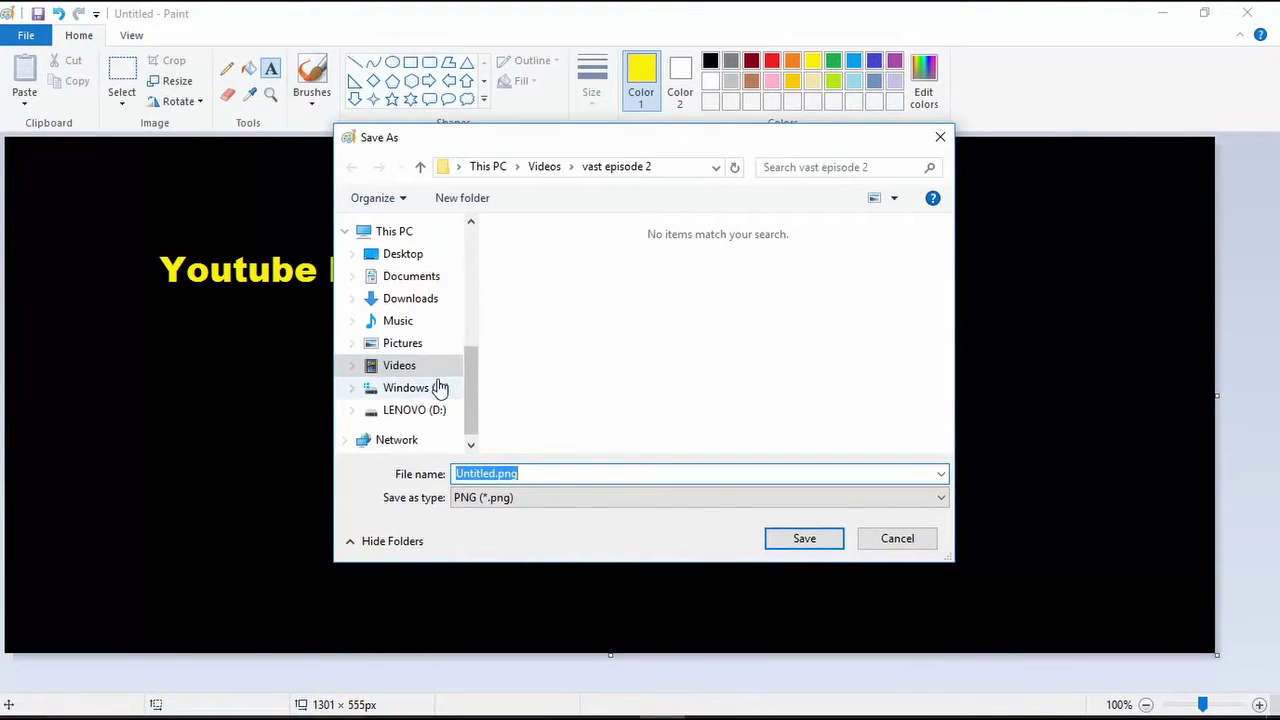
click(352, 366)
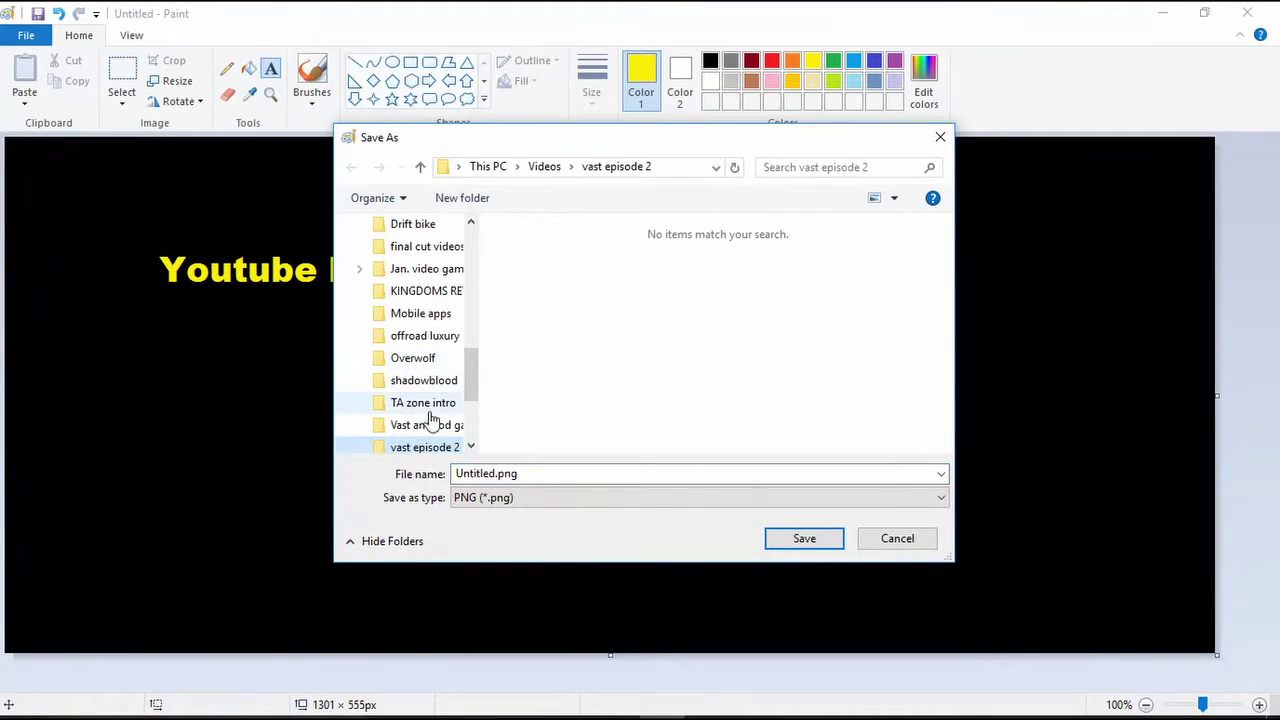
scroll(435, 400, down, 2)
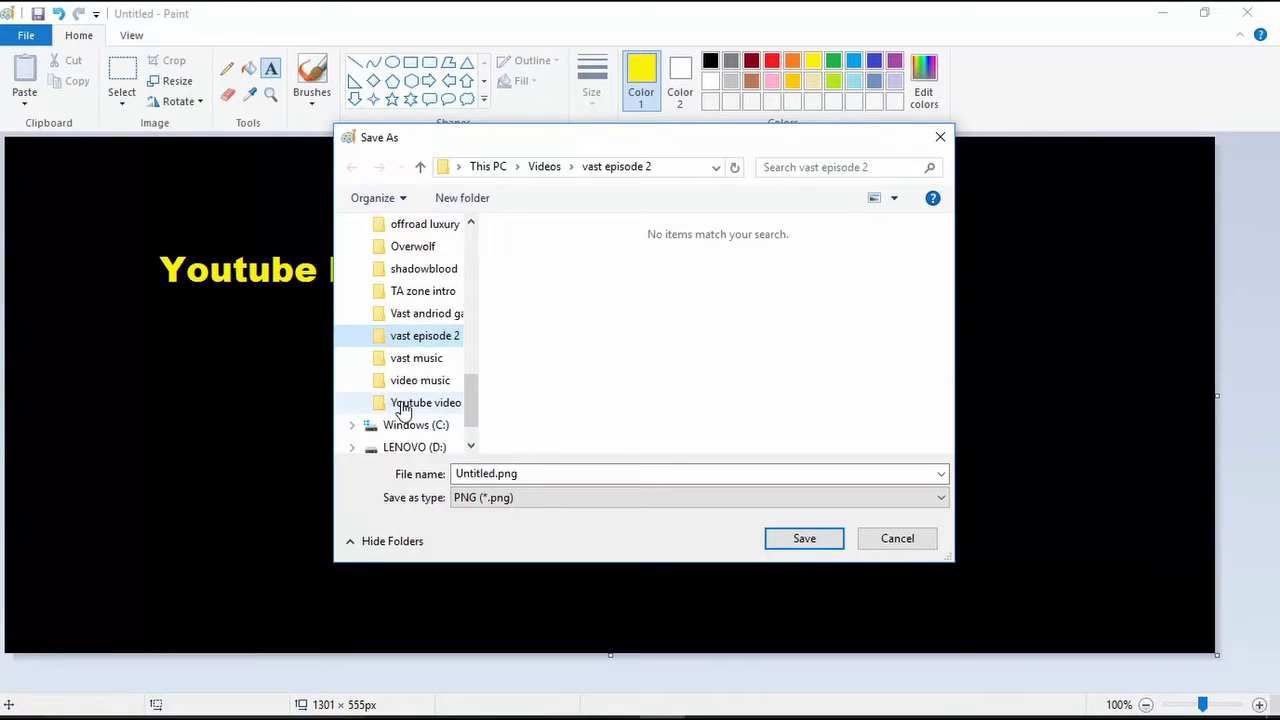
click(403, 408)
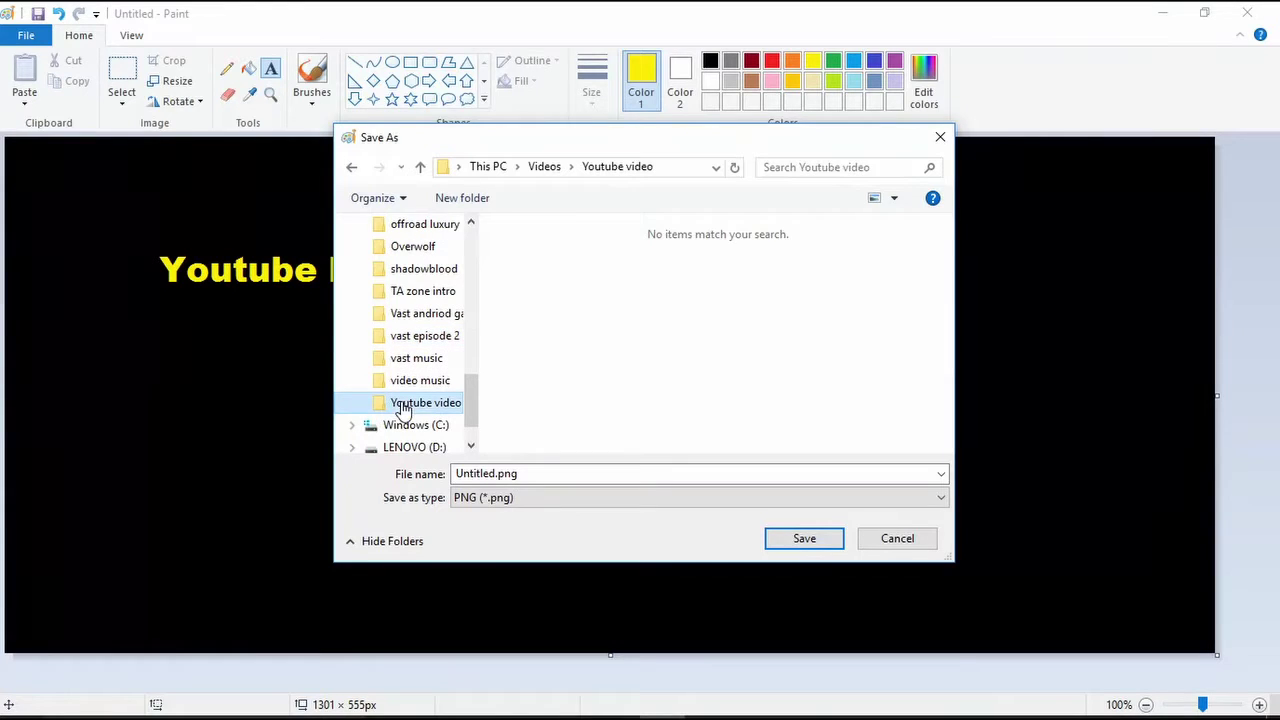
click(779, 542)
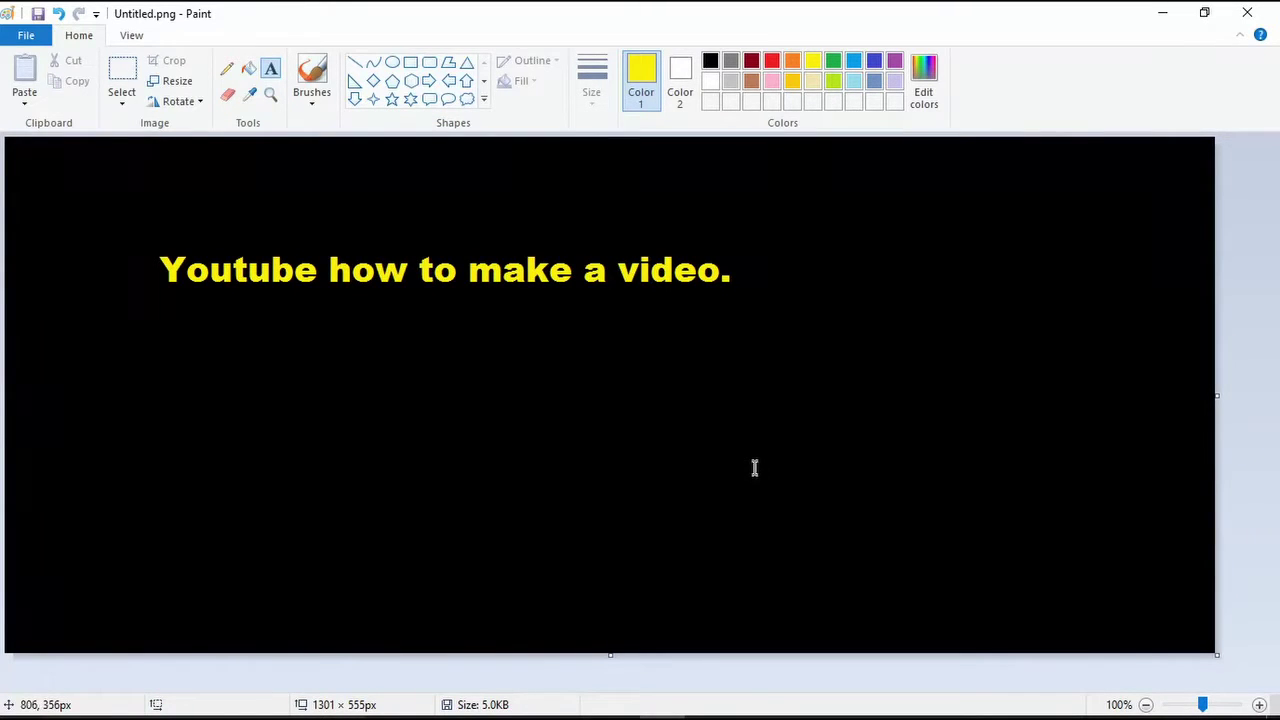
click(1245, 14)
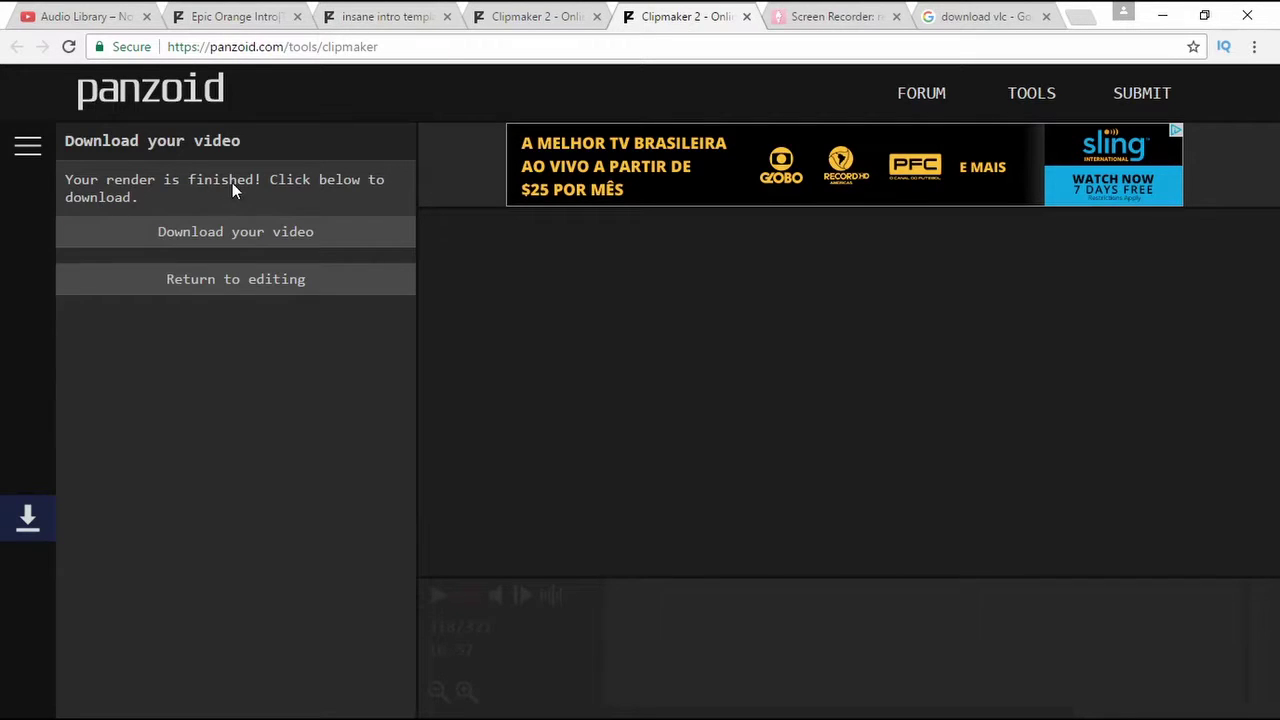
Download the finished Panzoid render and play video.mkv, closing the player and the download page when done.
click(213, 244)
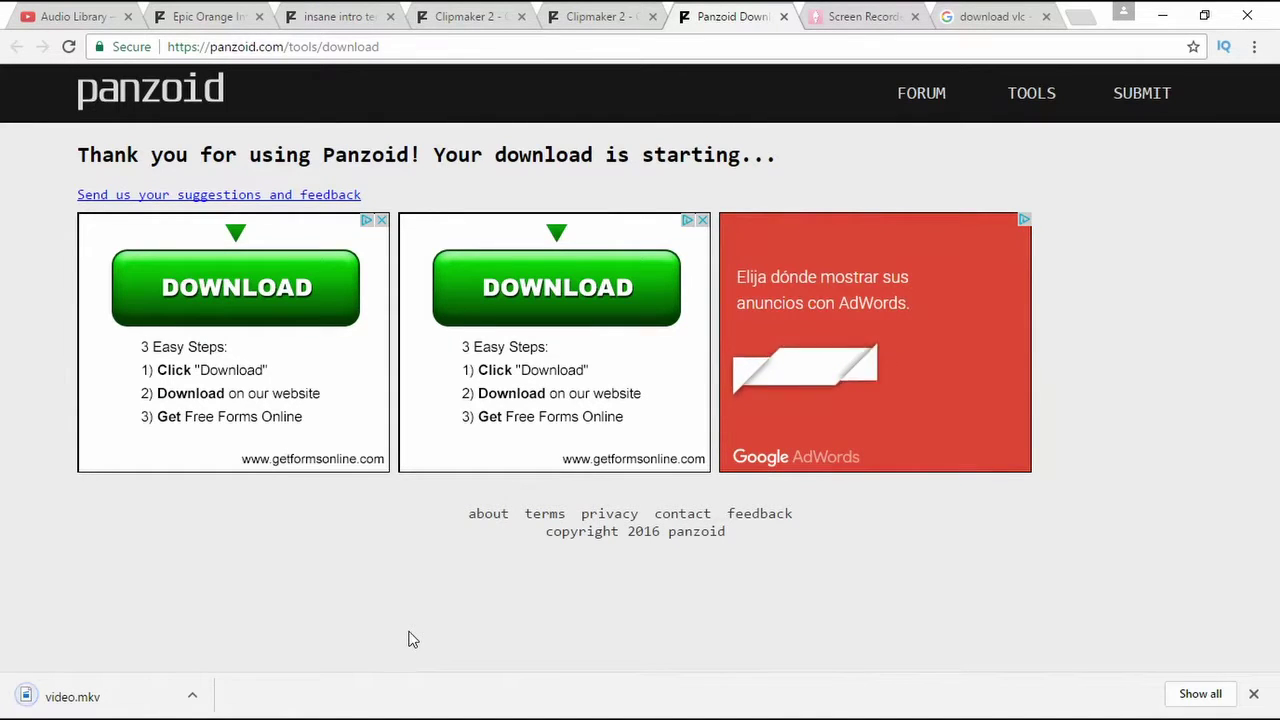
click(80, 690)
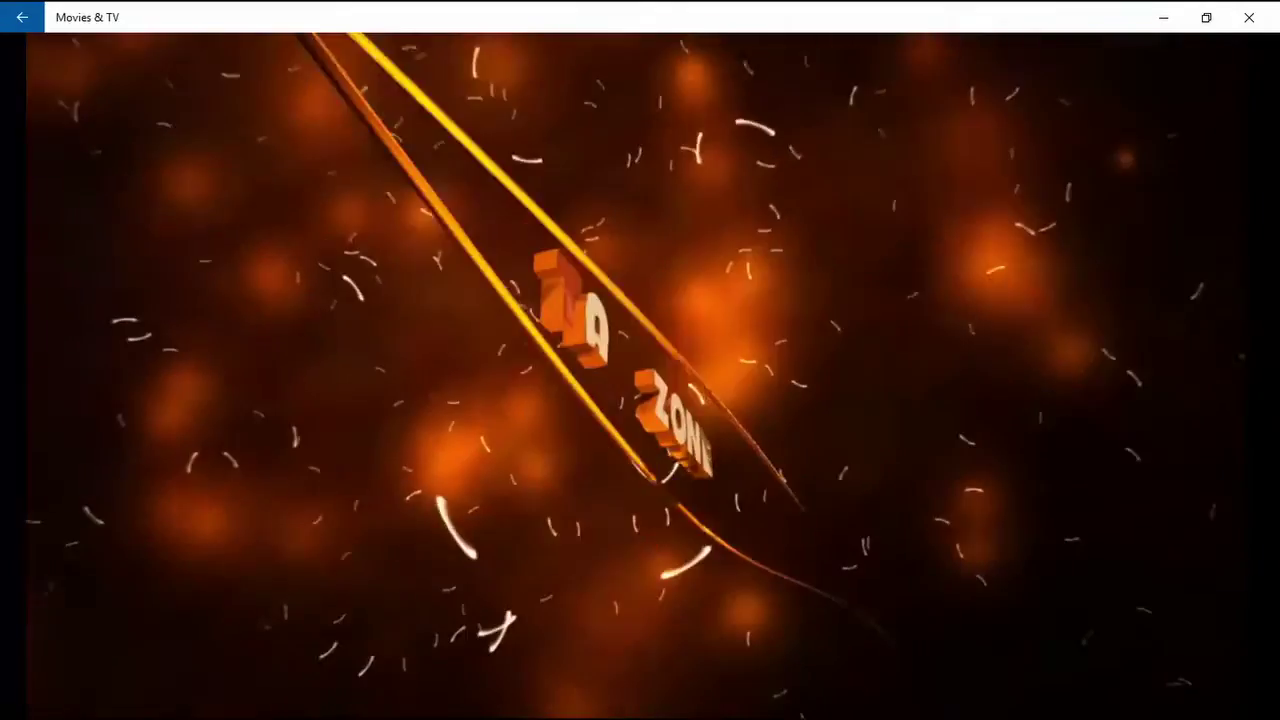
mouse_move(634, 690)
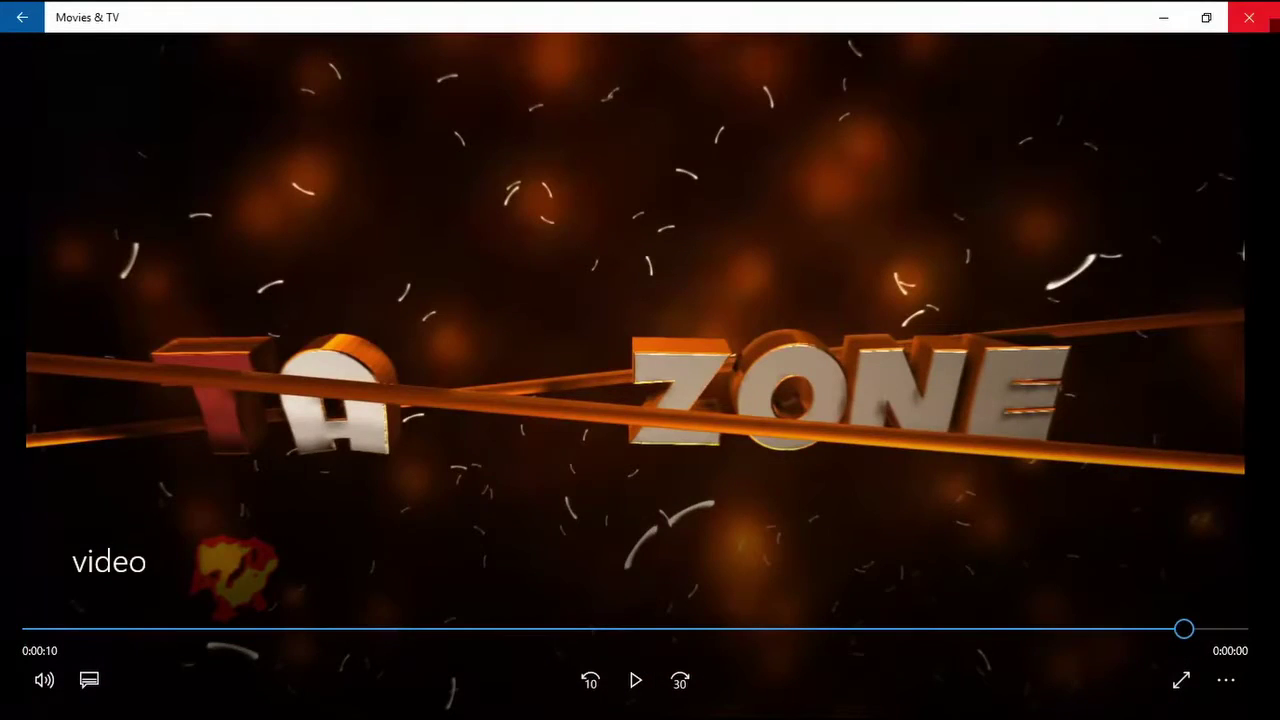
click(1266, 26)
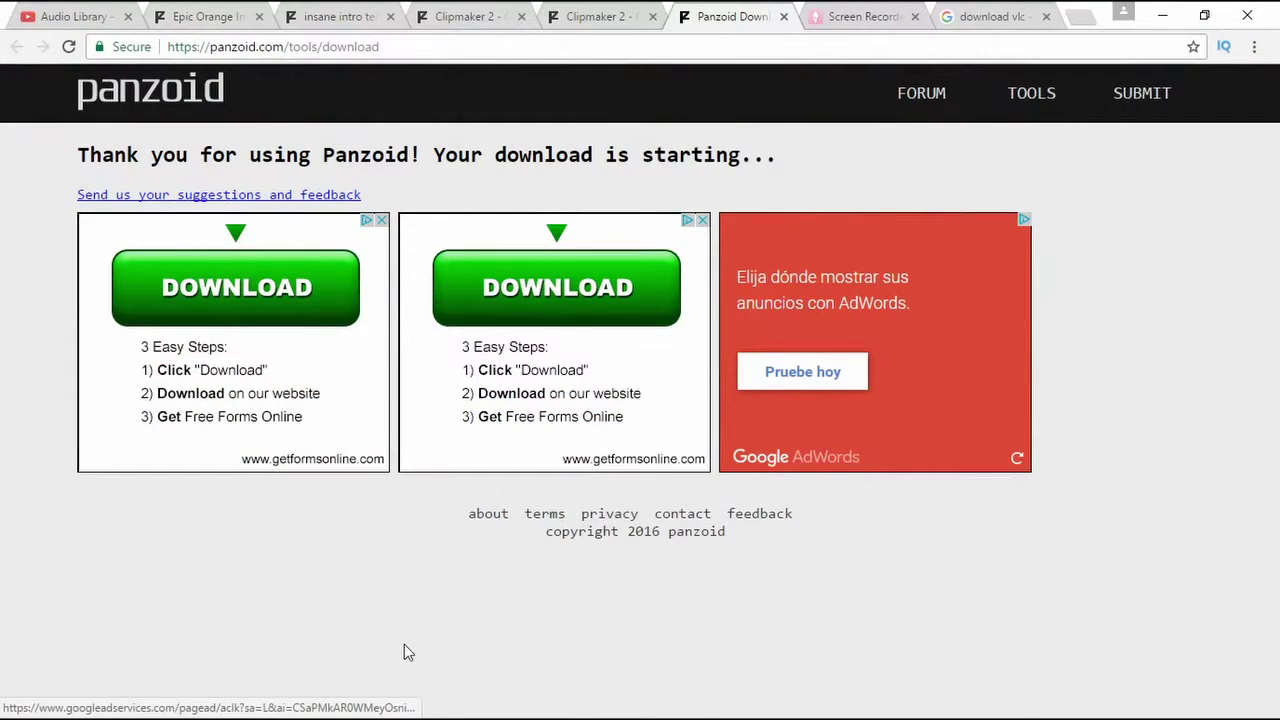
click(784, 17)
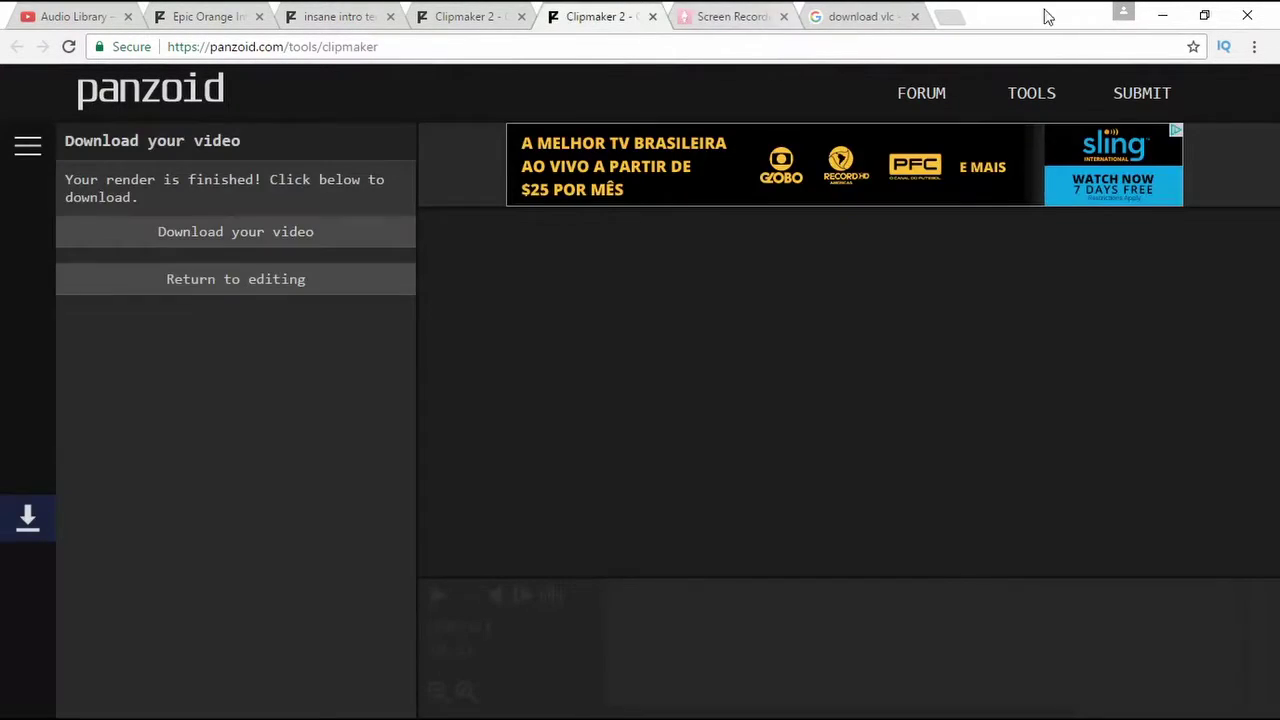
Minimise the browser and open the Downloads folder of This PC in File Explorer.
click(1165, 17)
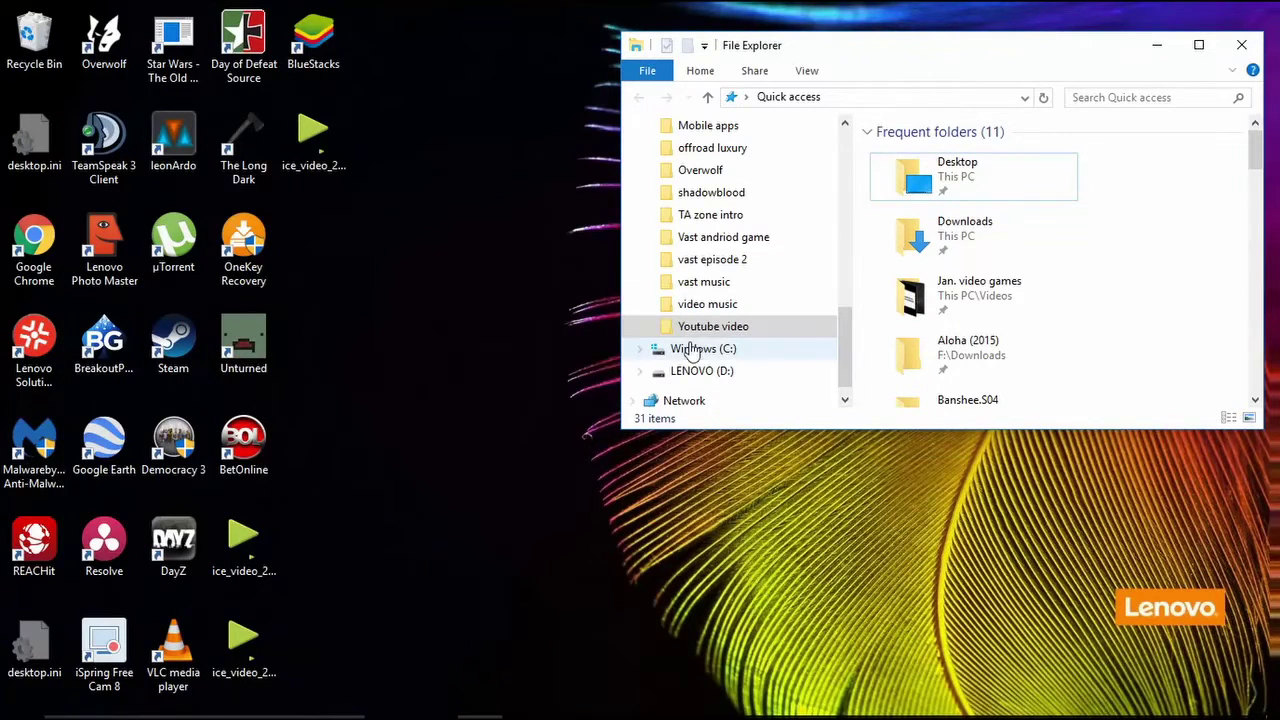
scroll(826, 308, up, 1)
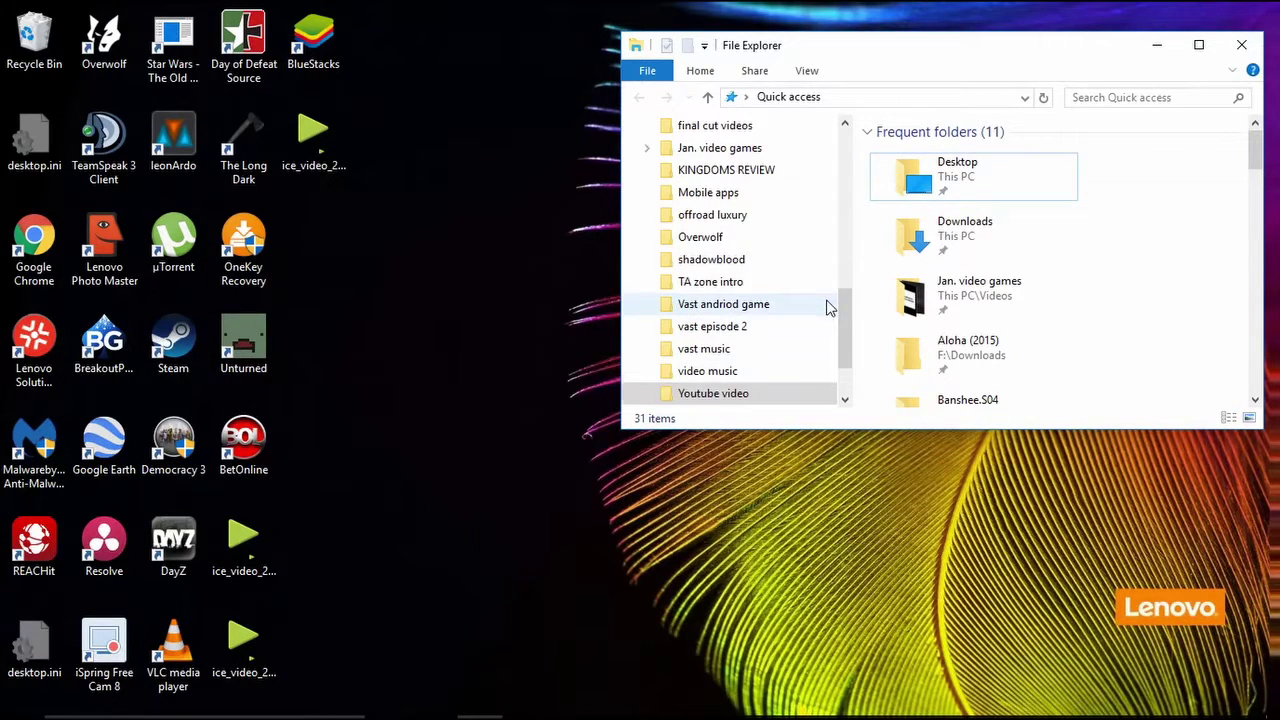
scroll(826, 308, up, 5)
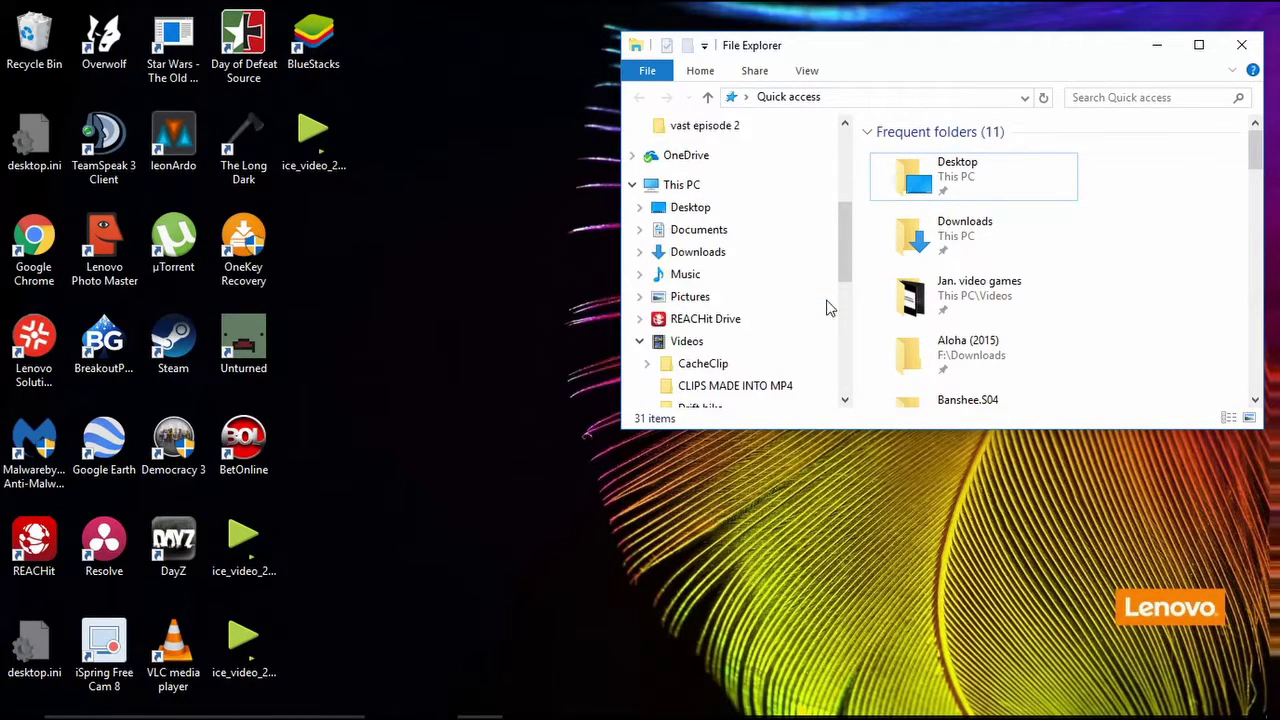
click(700, 252)
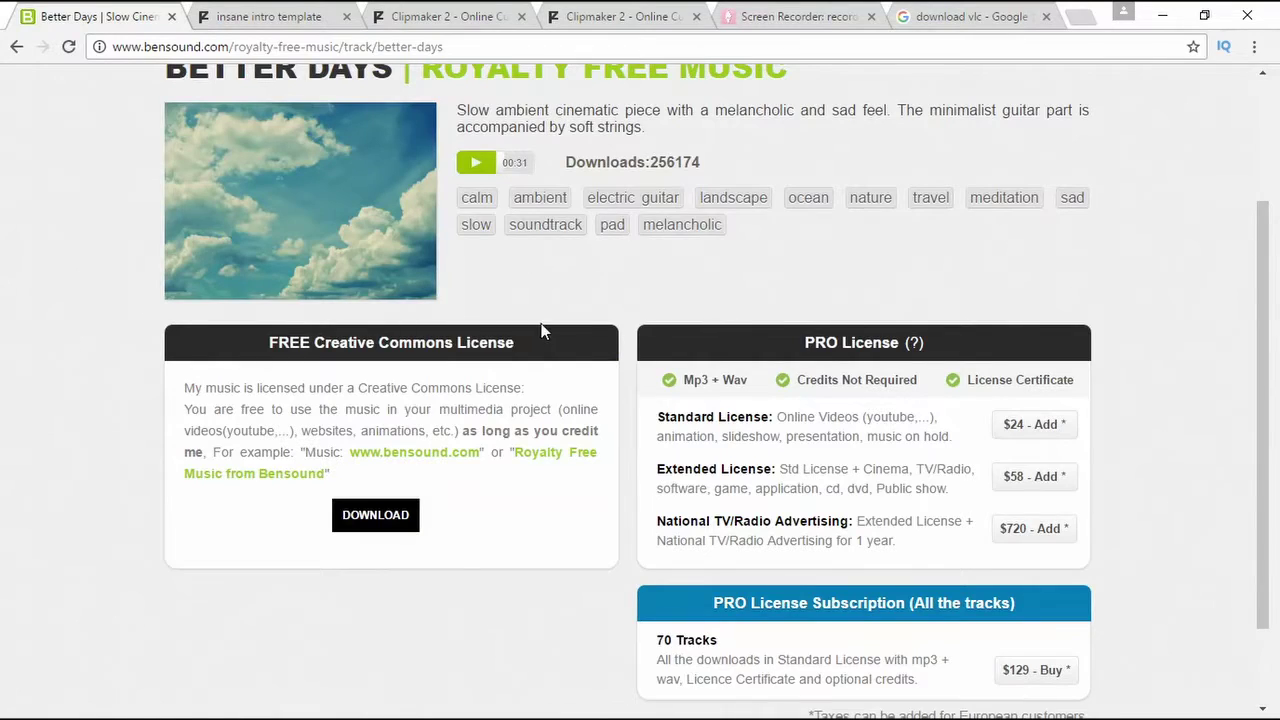
Play the Better Days track on bensound.com and examine the credit requirement in its free Creative Commons License.
scroll(539, 327, up, 2)
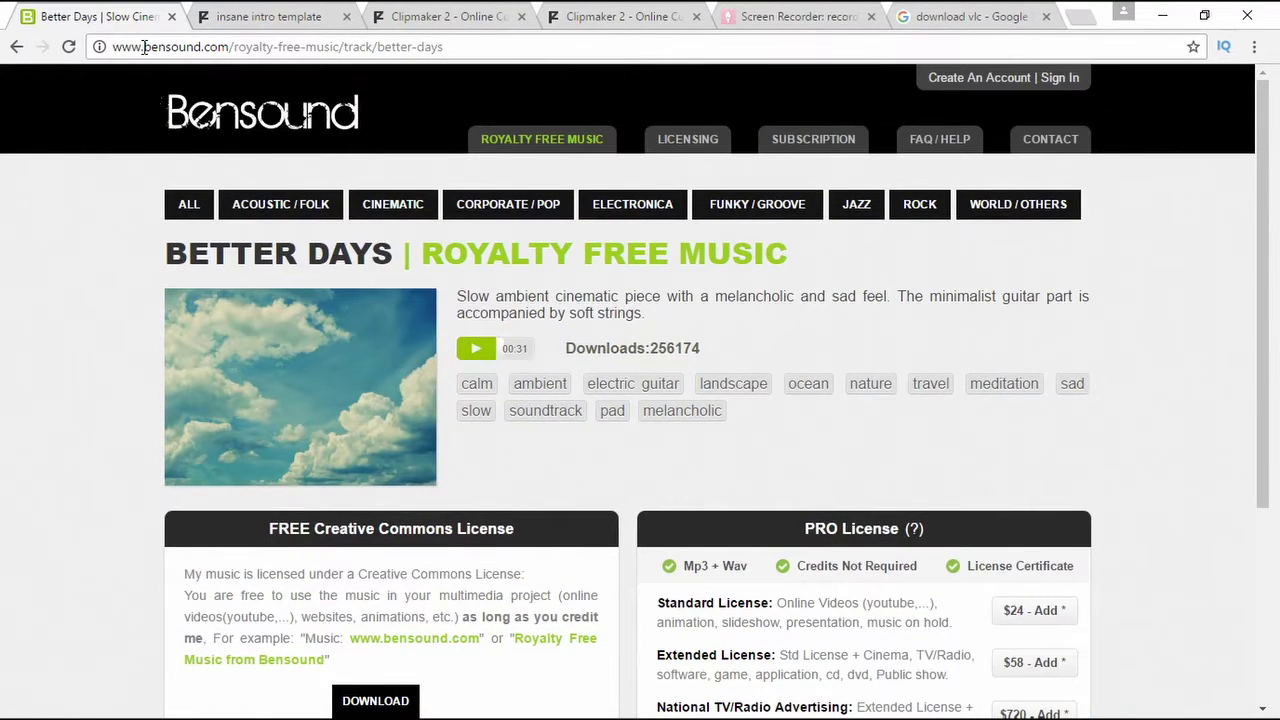
drag(145, 47, 217, 50)
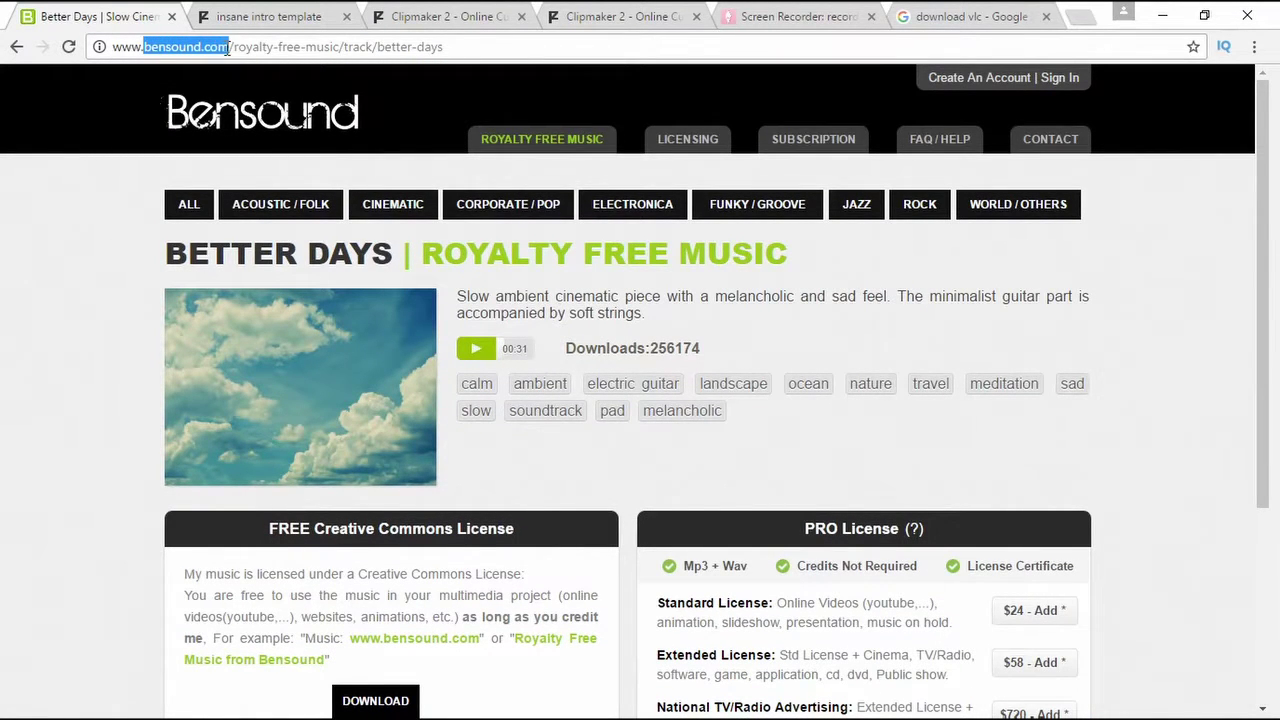
click(26, 304)
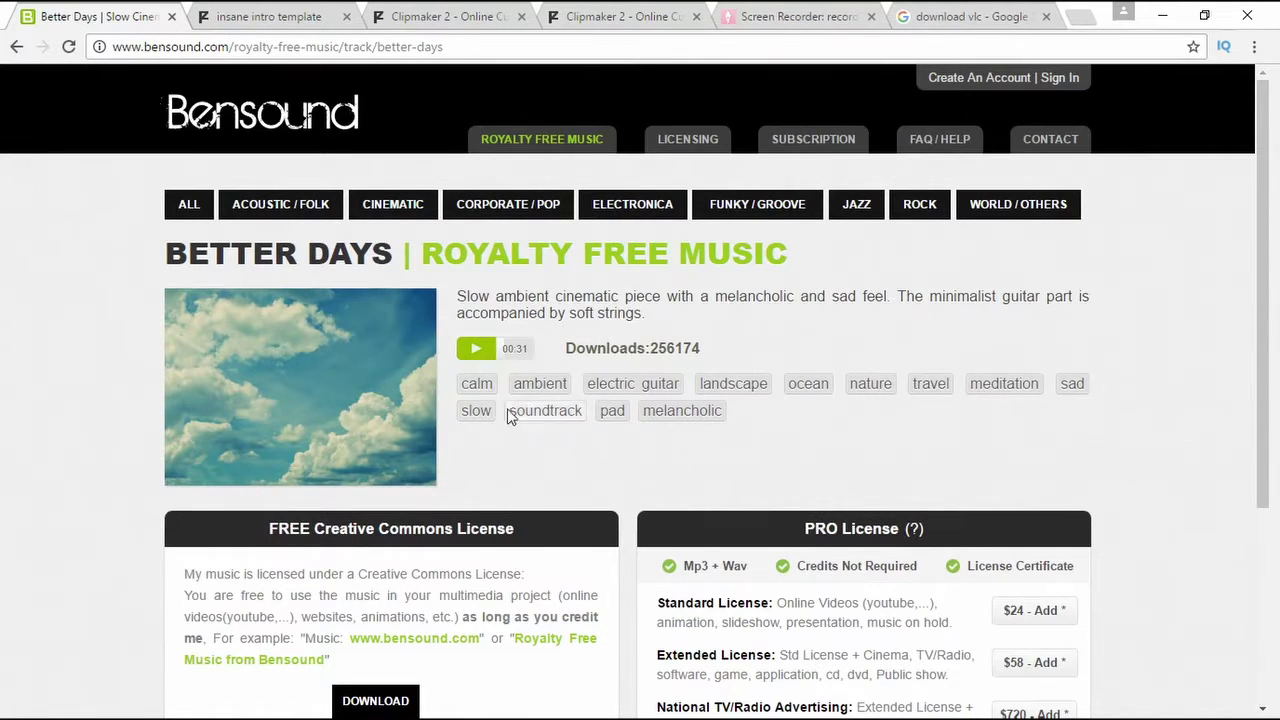
click(476, 348)
scroll(644, 482, down, 1)
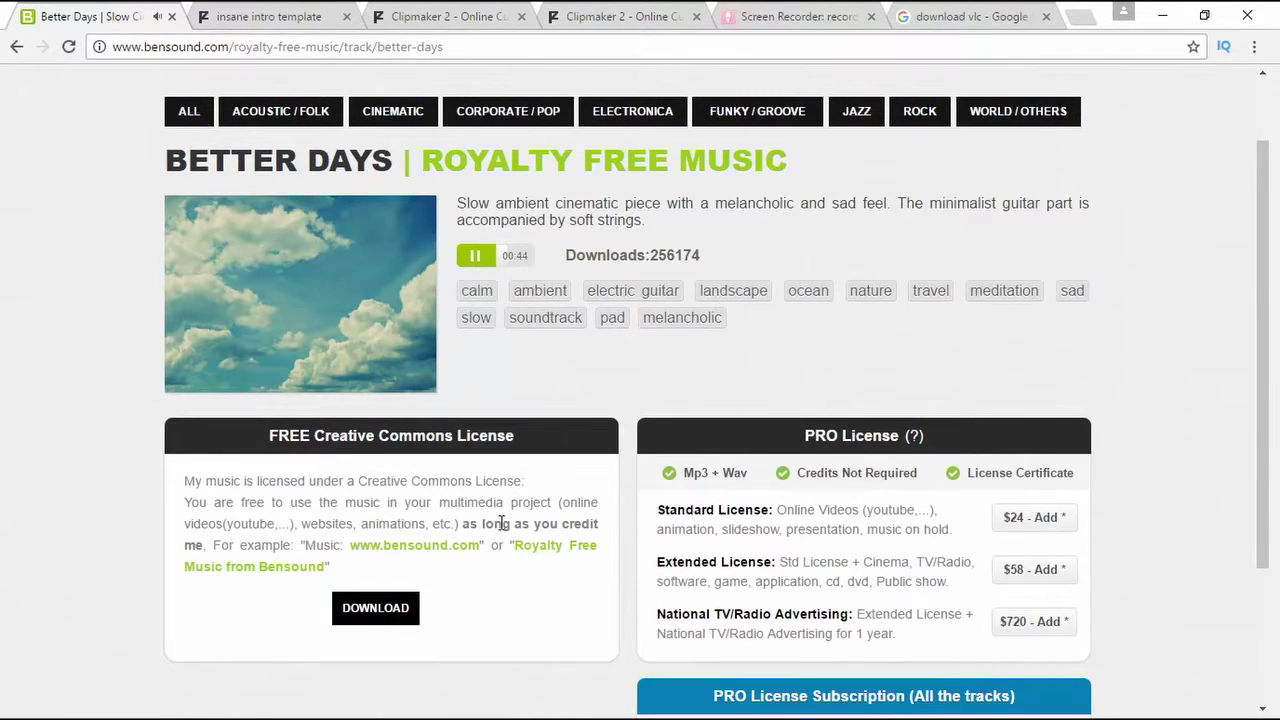
drag(469, 524, 393, 569)
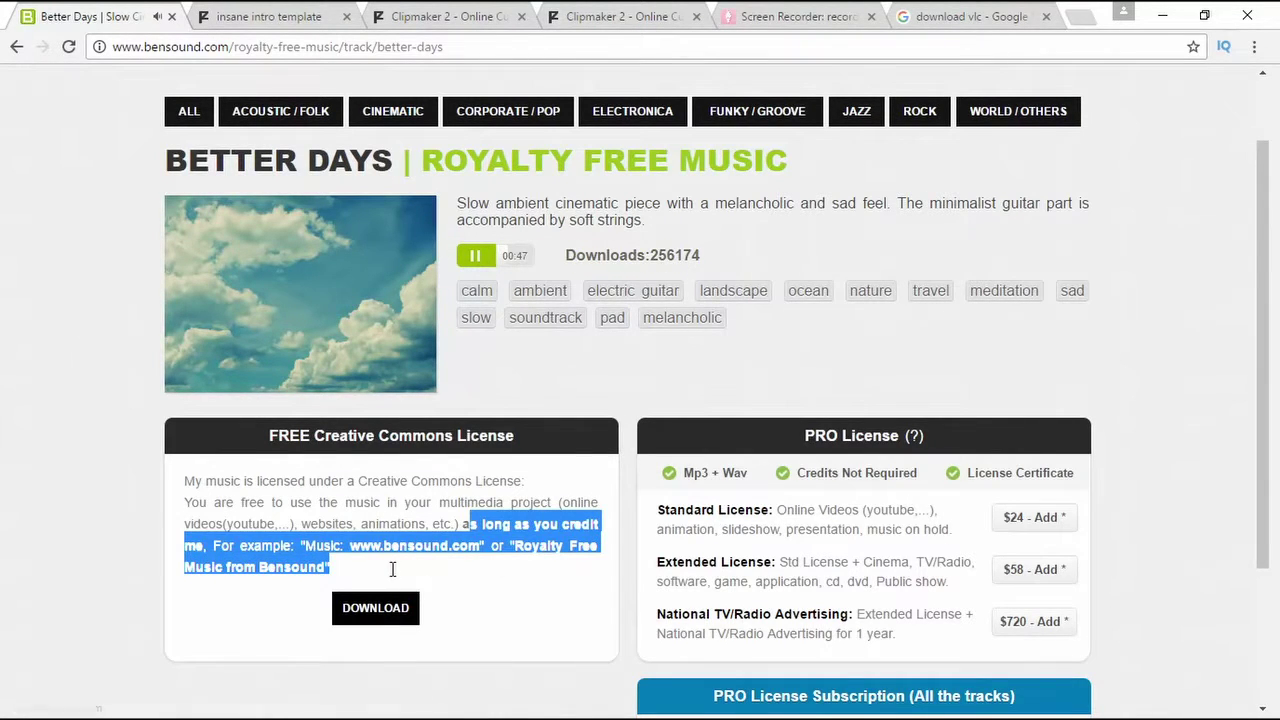
click(473, 585)
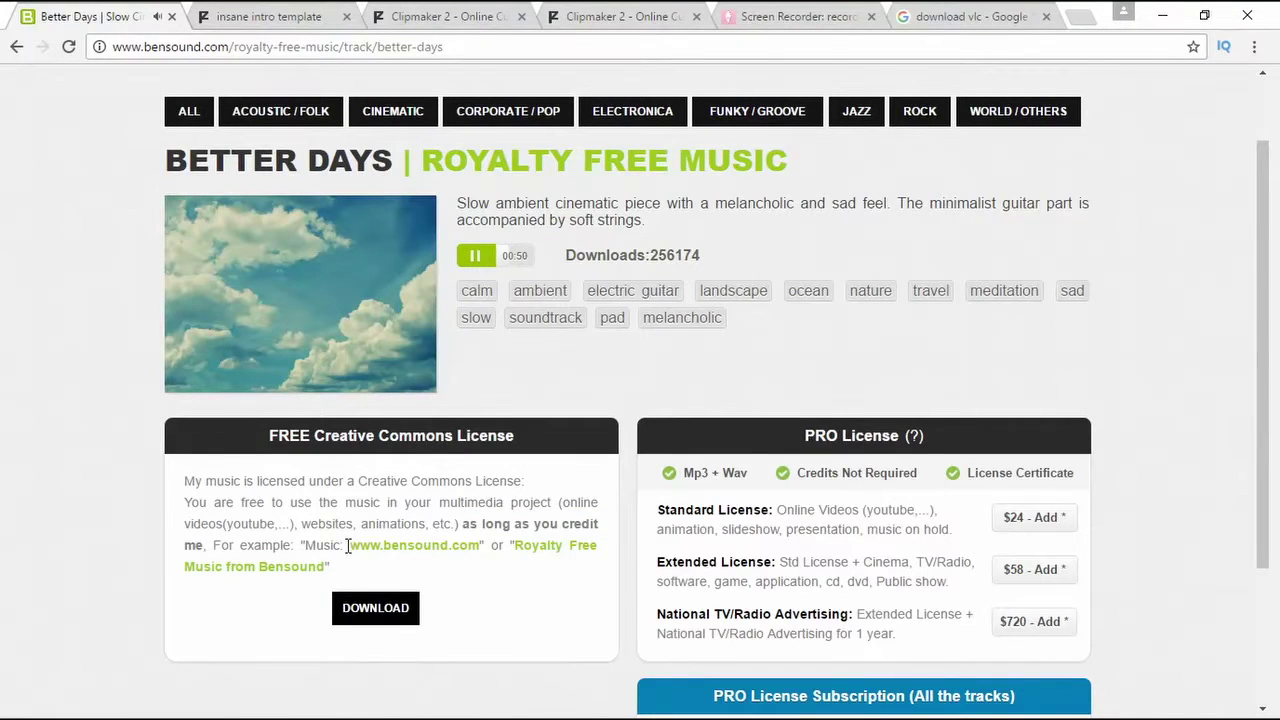
drag(347, 545, 484, 553)
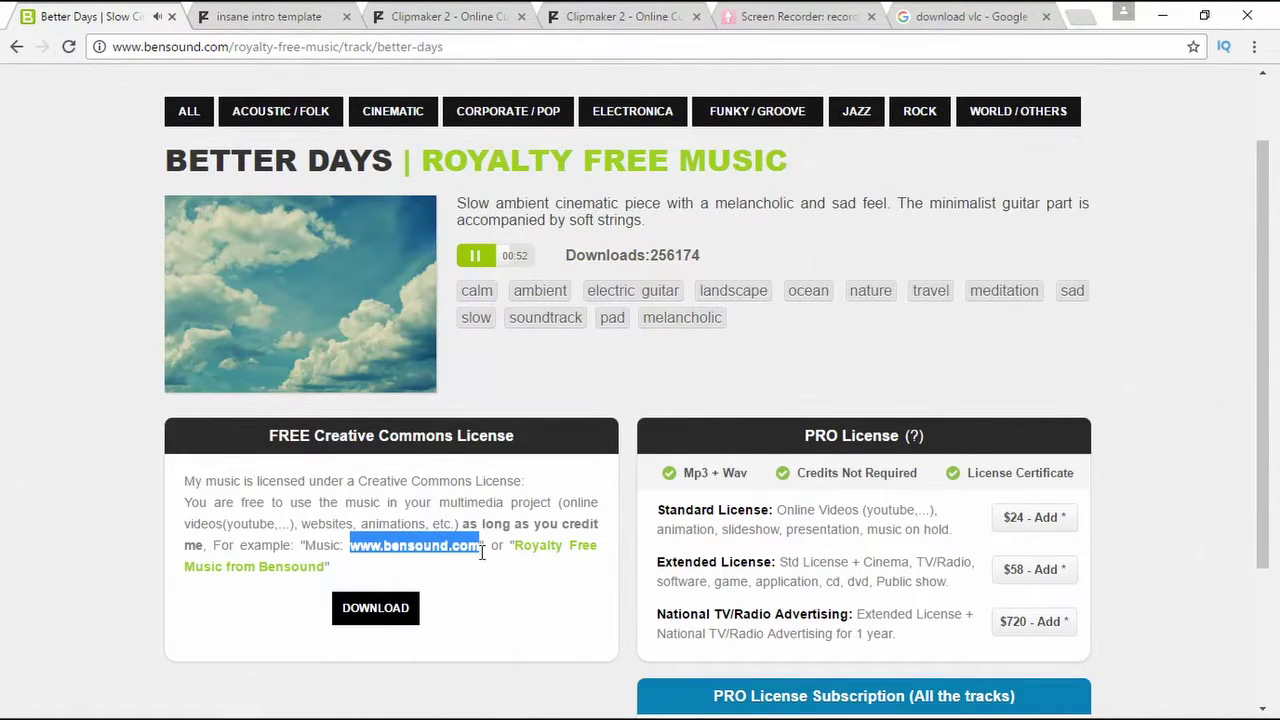
right_click(447, 548)
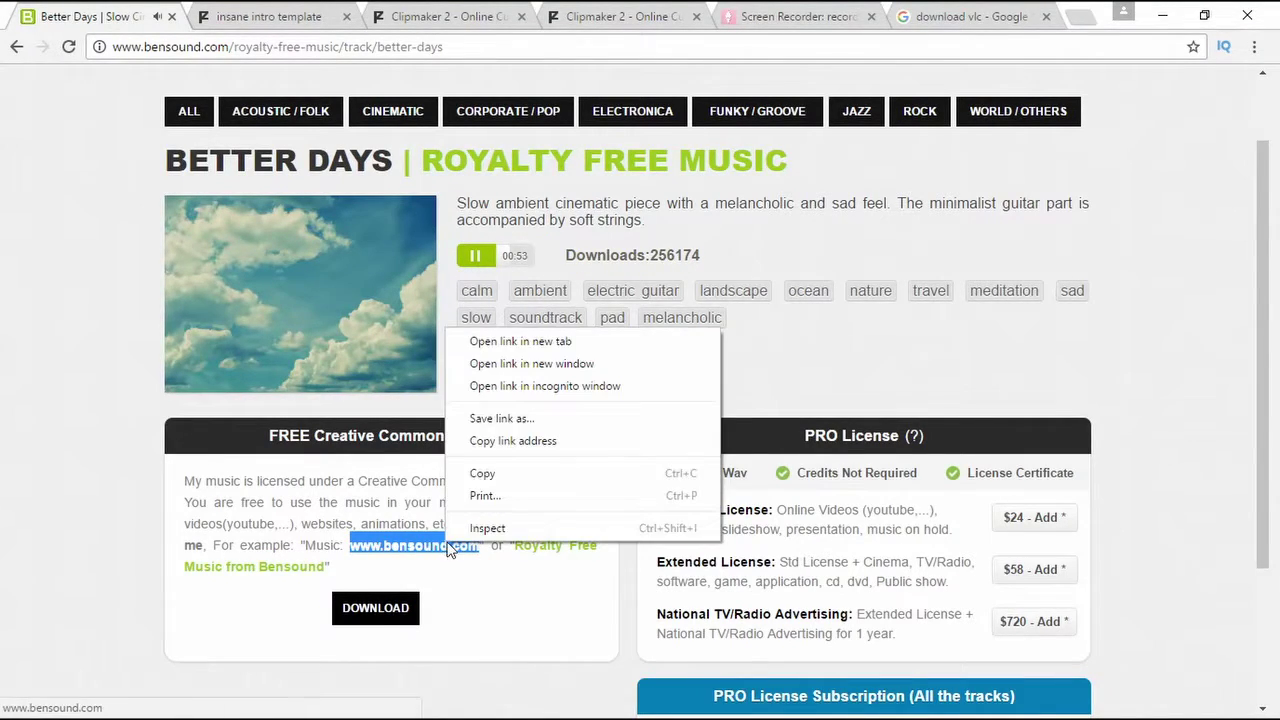
click(494, 476)
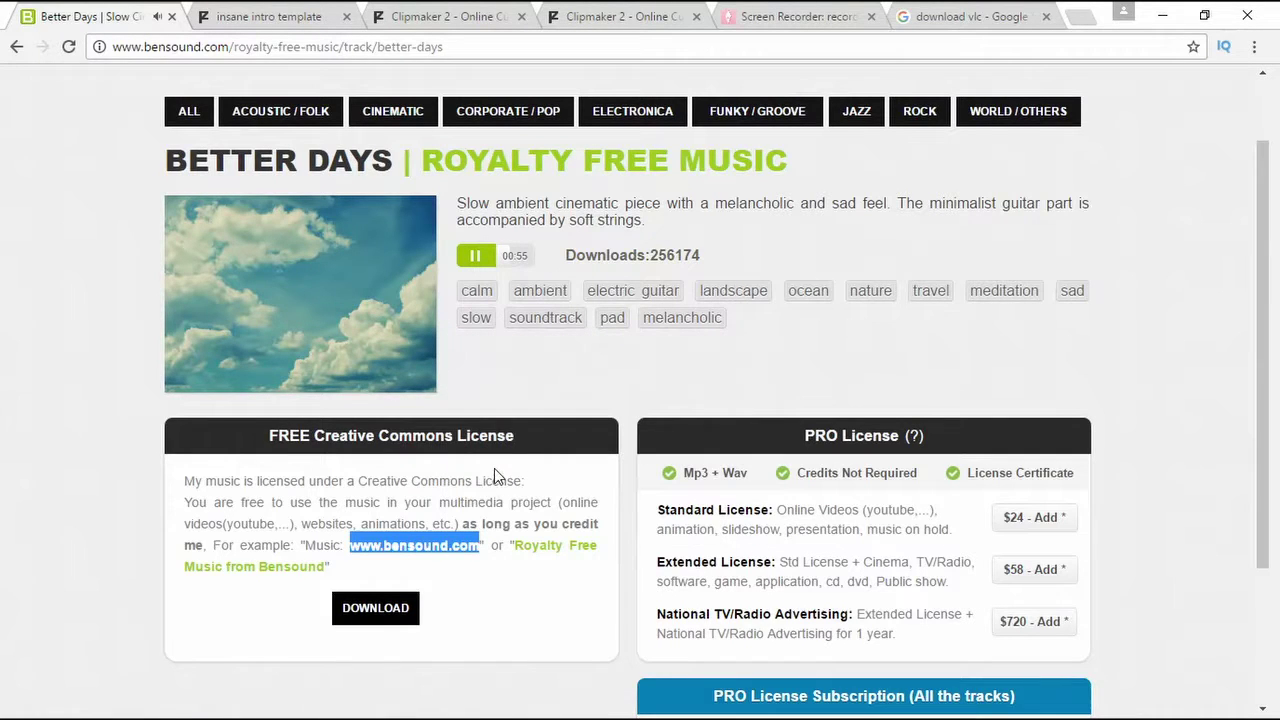
Download the Better Days track under the free license and show the downloaded MP3 in its folder.
click(392, 614)
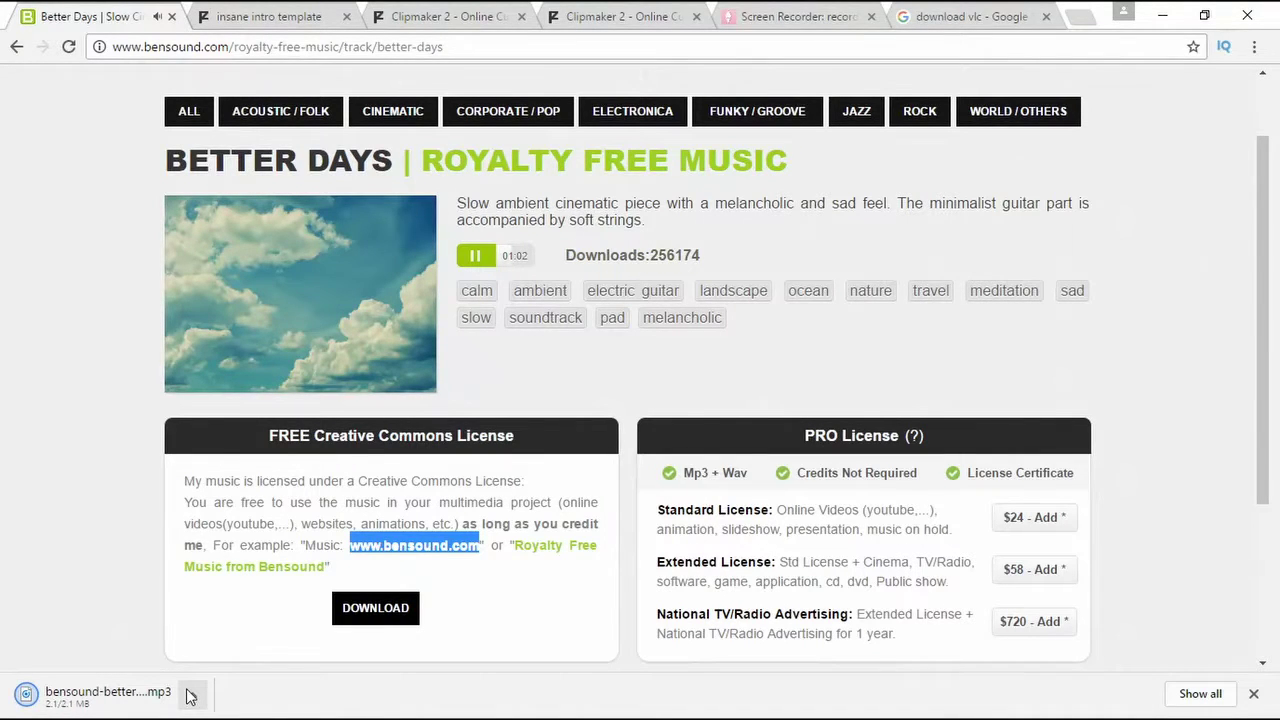
click(190, 704)
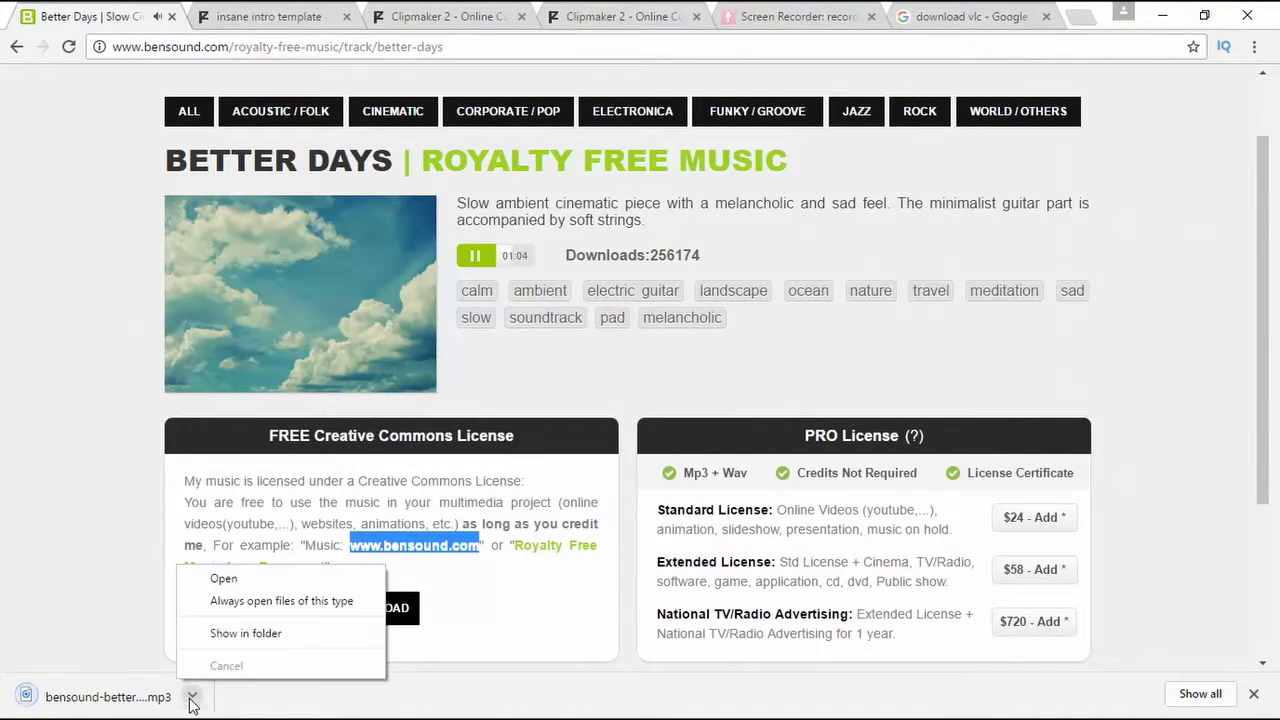
click(240, 634)
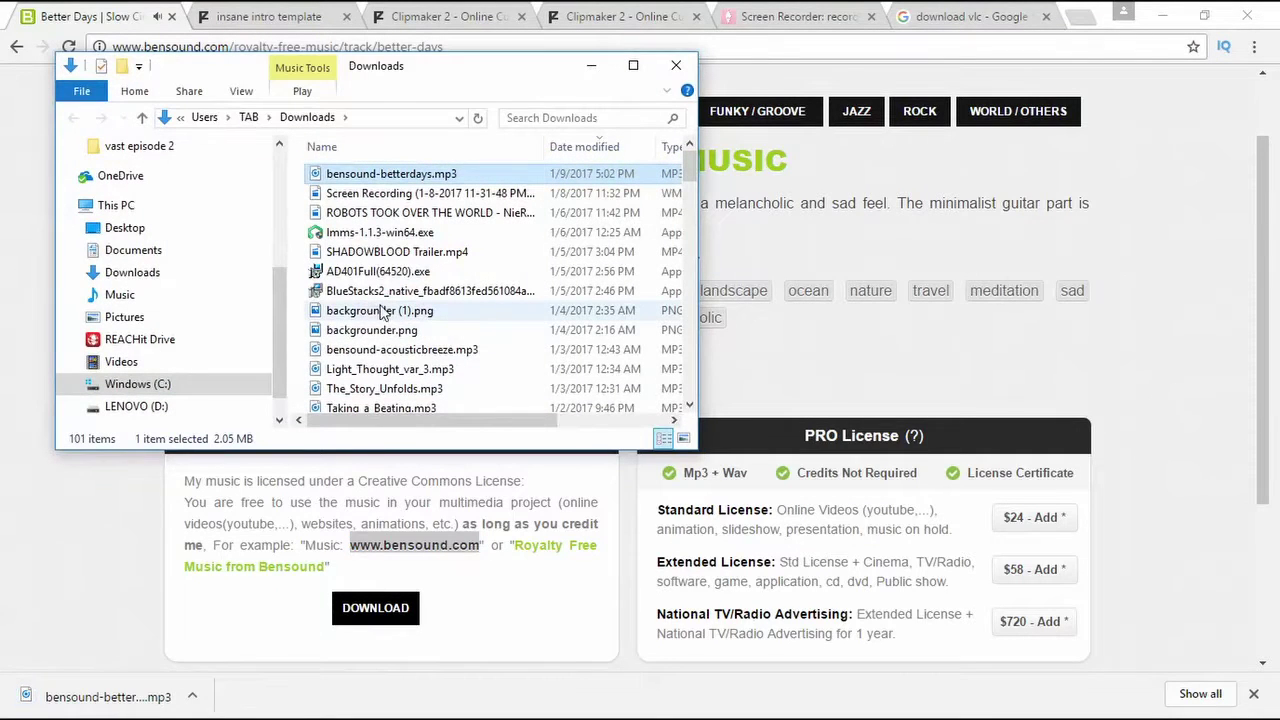
Move bensound-betterdays.mp3 from Downloads into the Youtube video folder under Videos, check that folder's contents, and close the window.
scroll(284, 328, down, 1)
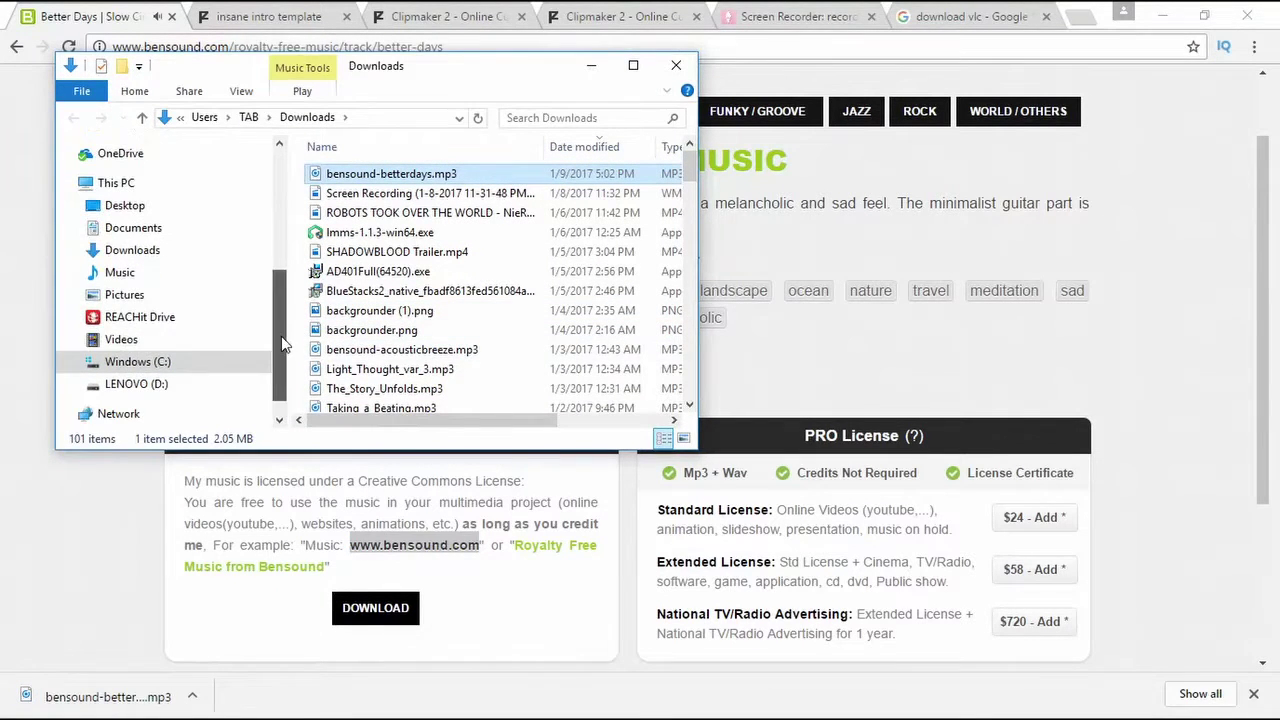
click(74, 340)
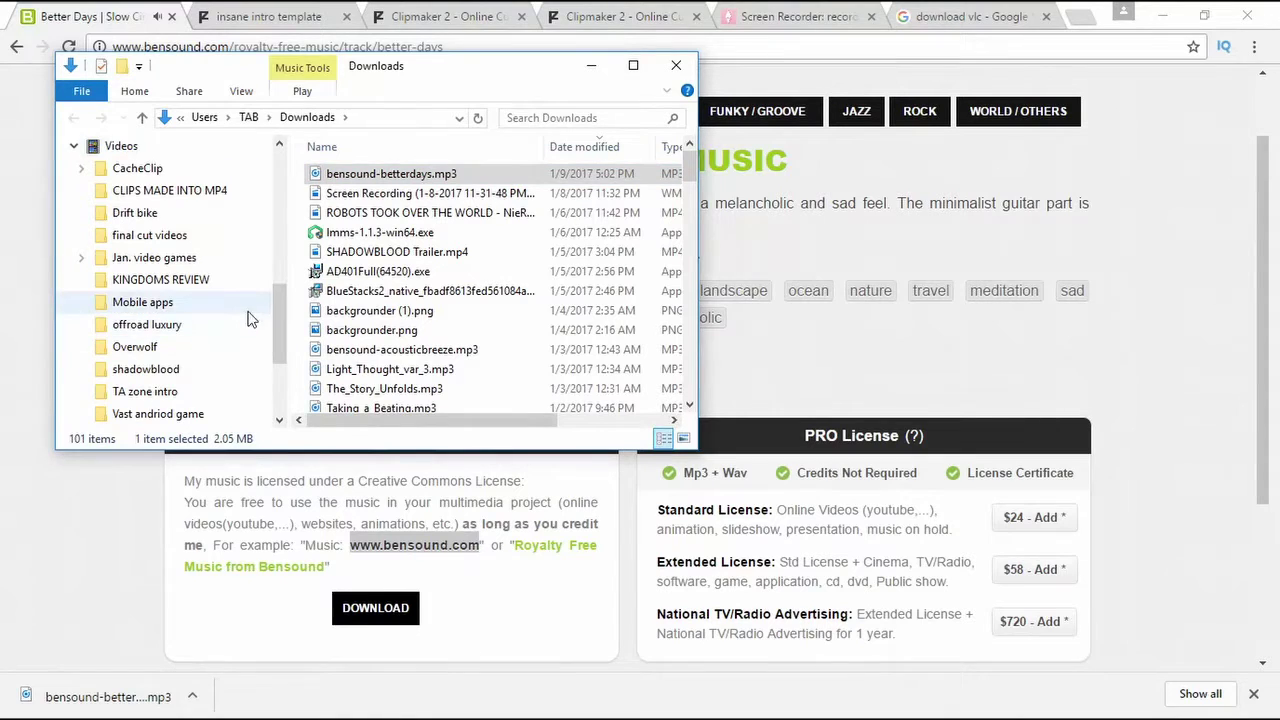
drag(276, 314, 274, 366)
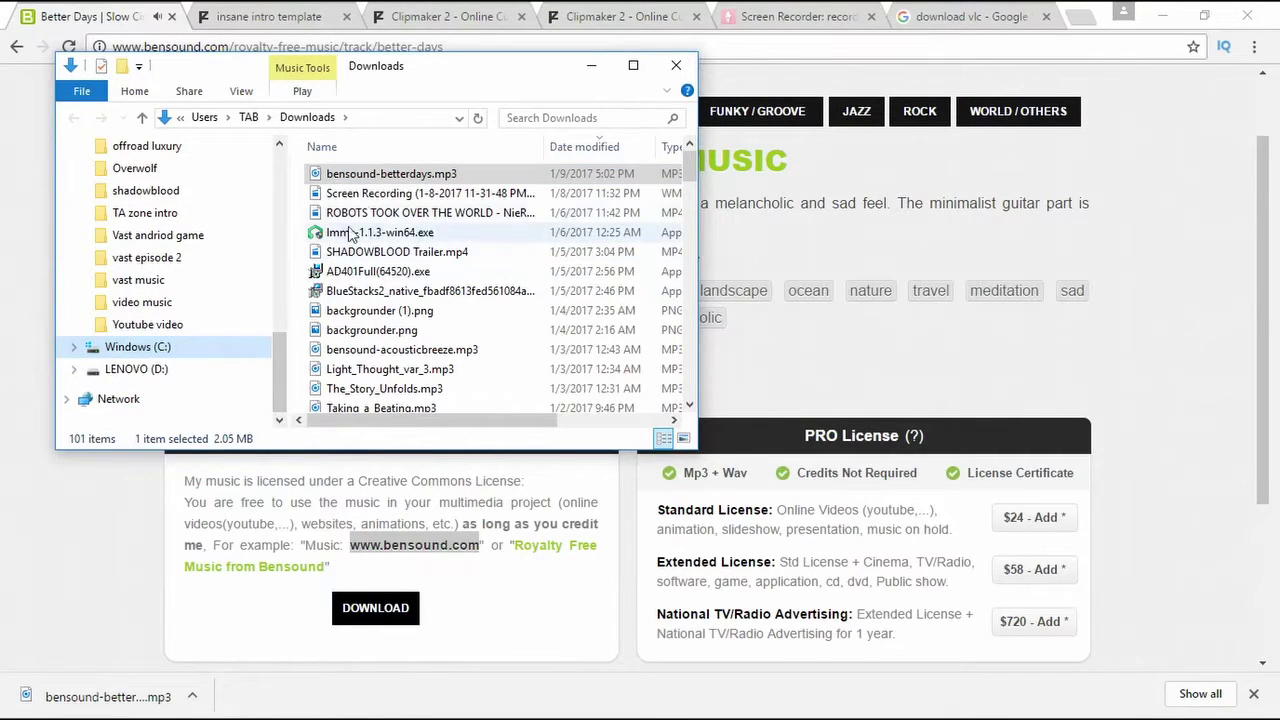
drag(368, 181, 165, 324)
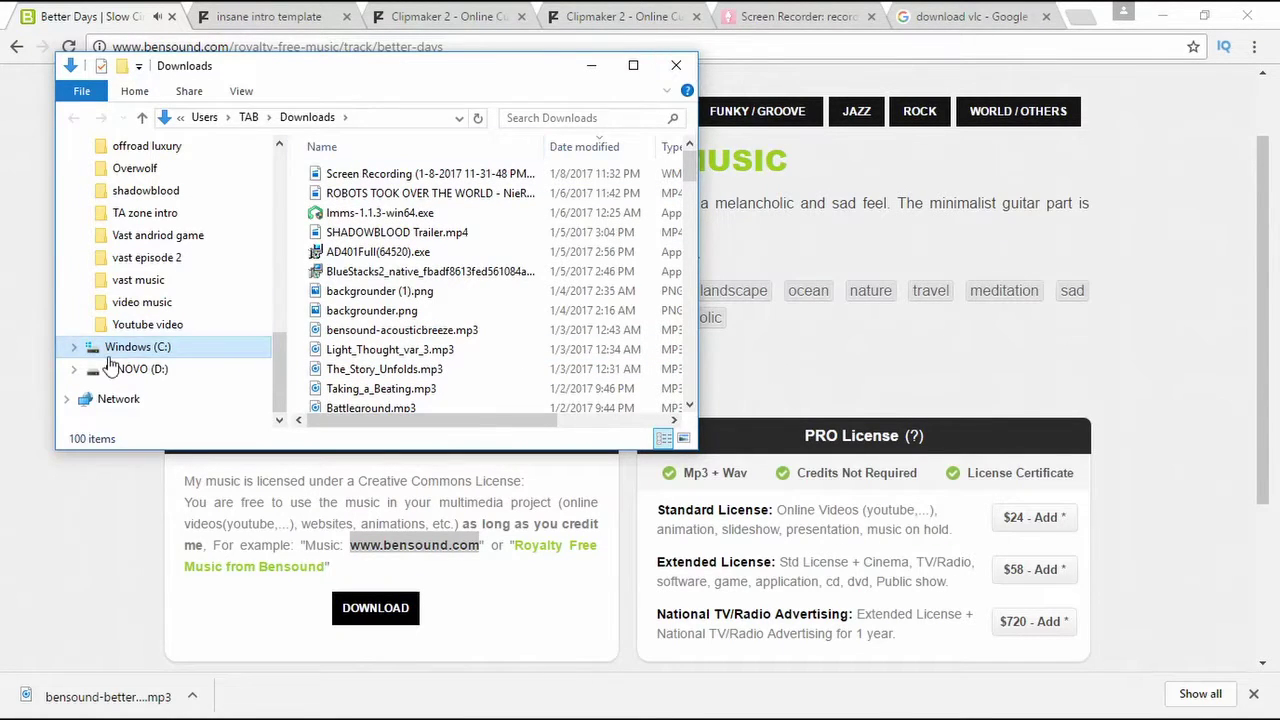
click(150, 326)
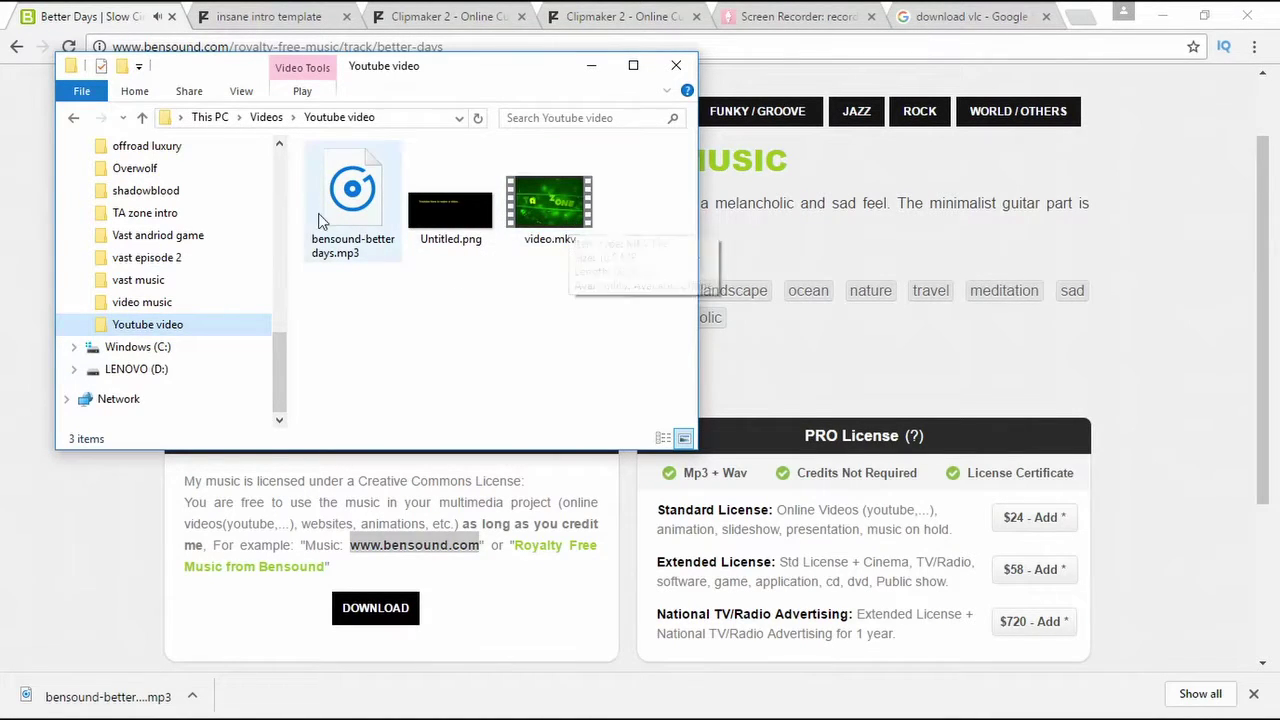
drag(505, 77, 686, 206)
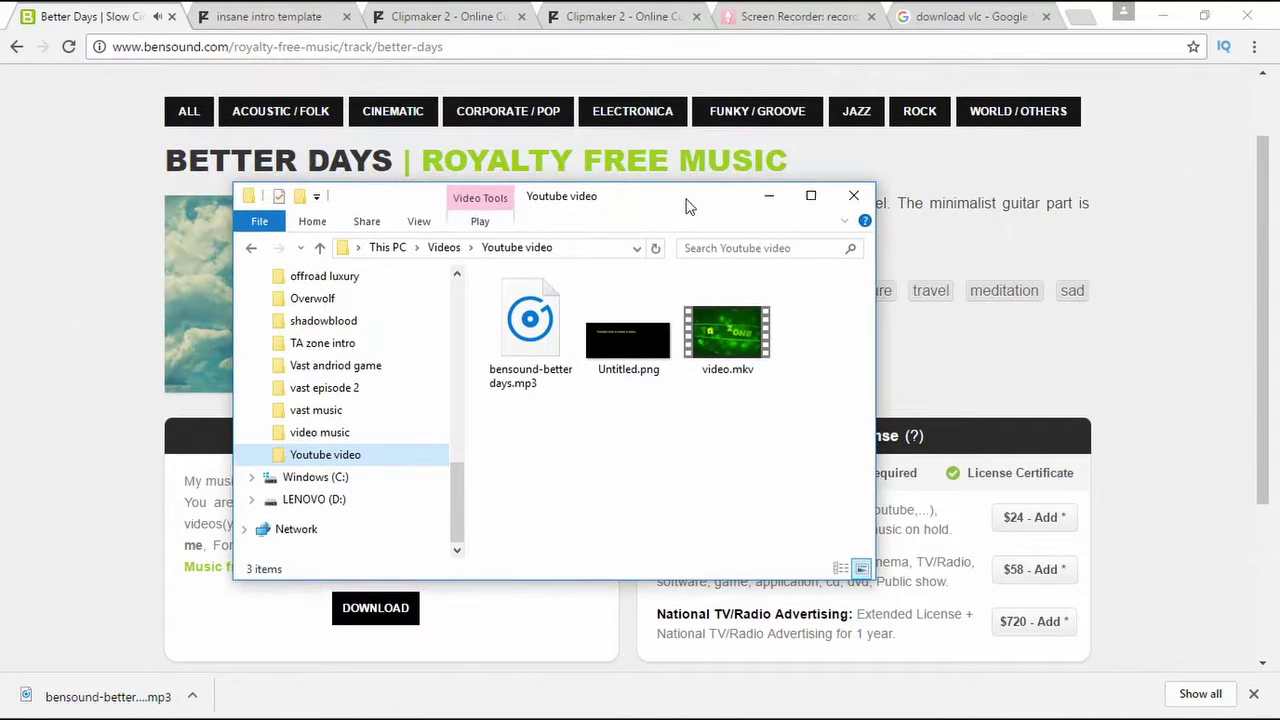
click(858, 197)
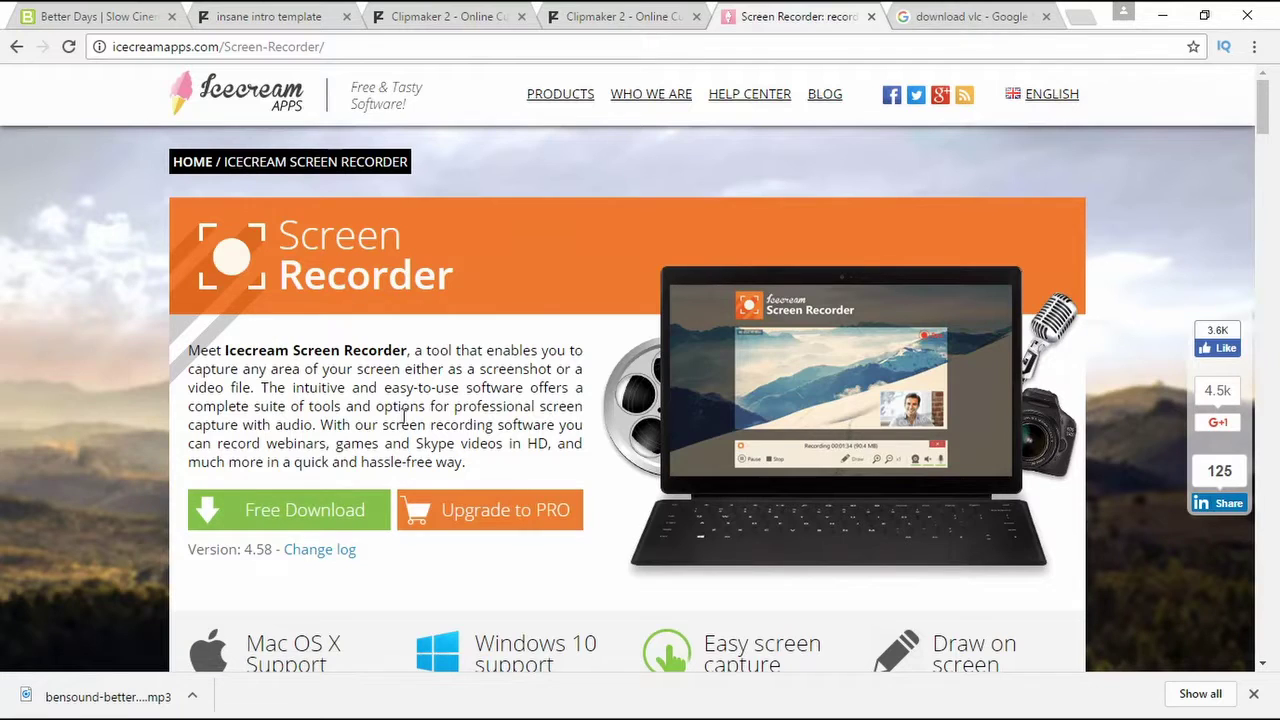
Dismiss the browser's download bar and open VideoLAN's VLC for Windows download page from the Google results.
click(1254, 694)
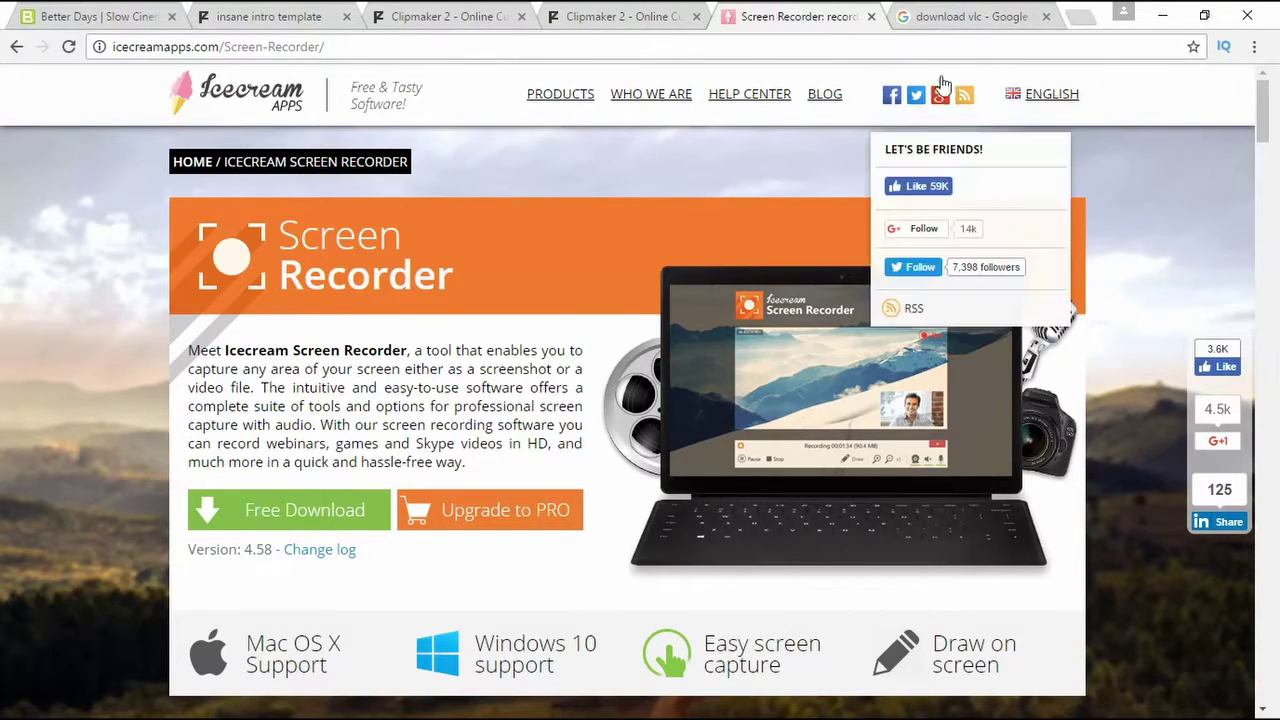
click(960, 16)
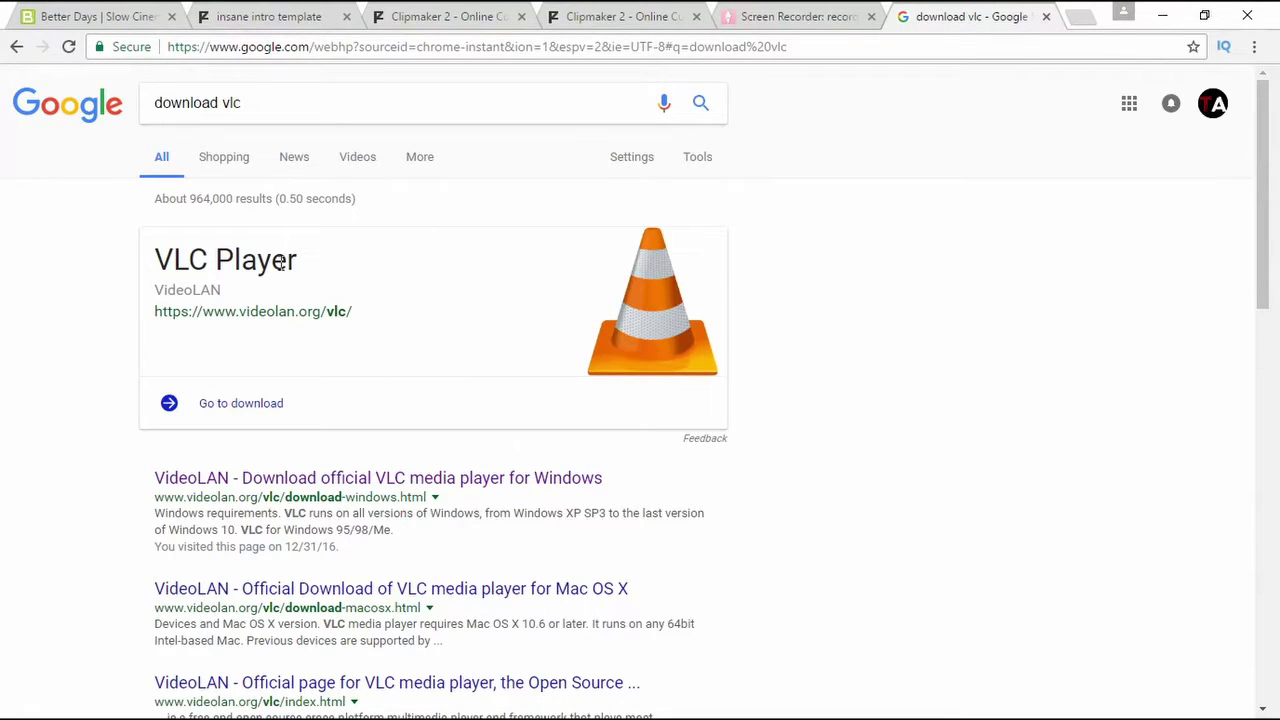
click(310, 478)
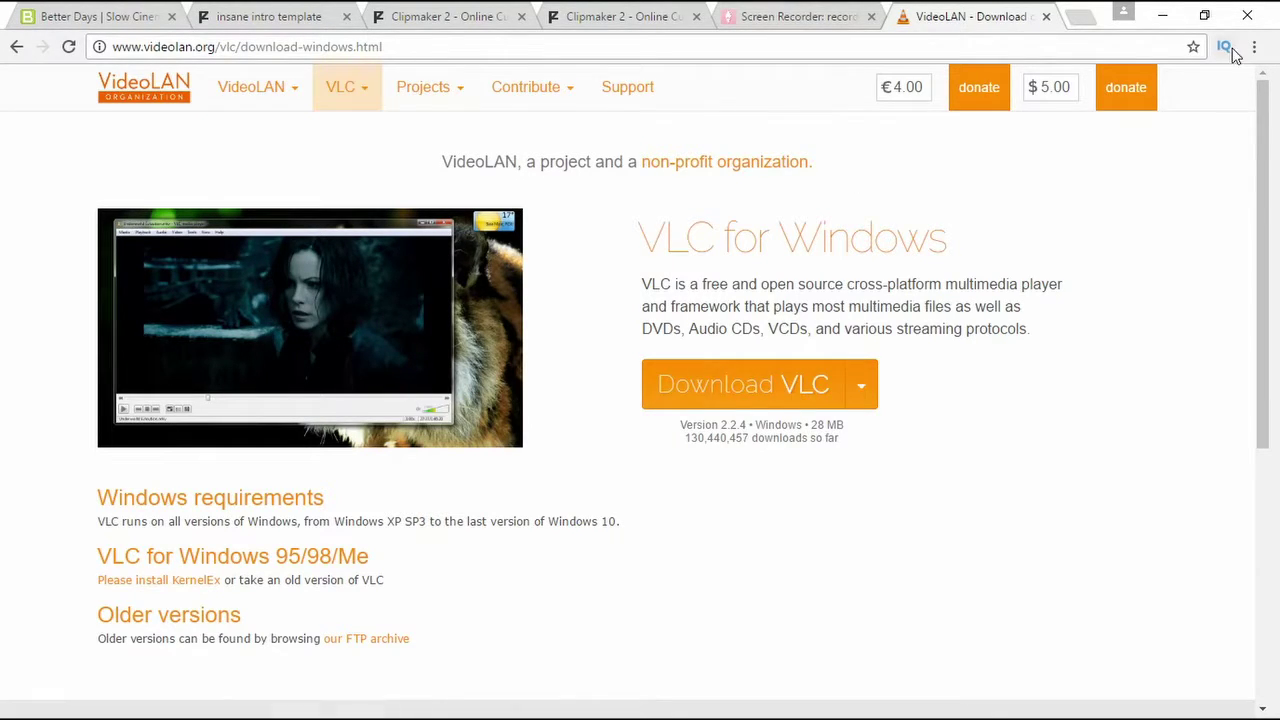
Minimise the browser and open the Youtube video folder in File Explorer.
click(1162, 17)
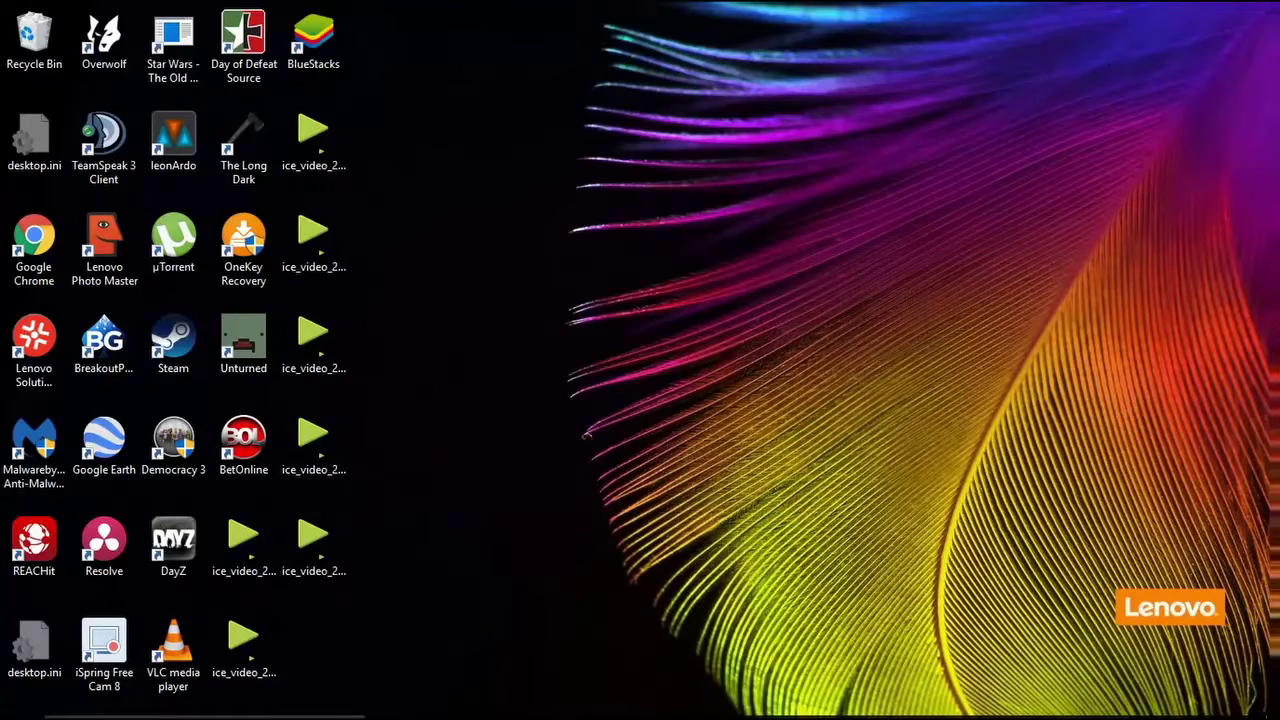
click(480, 699)
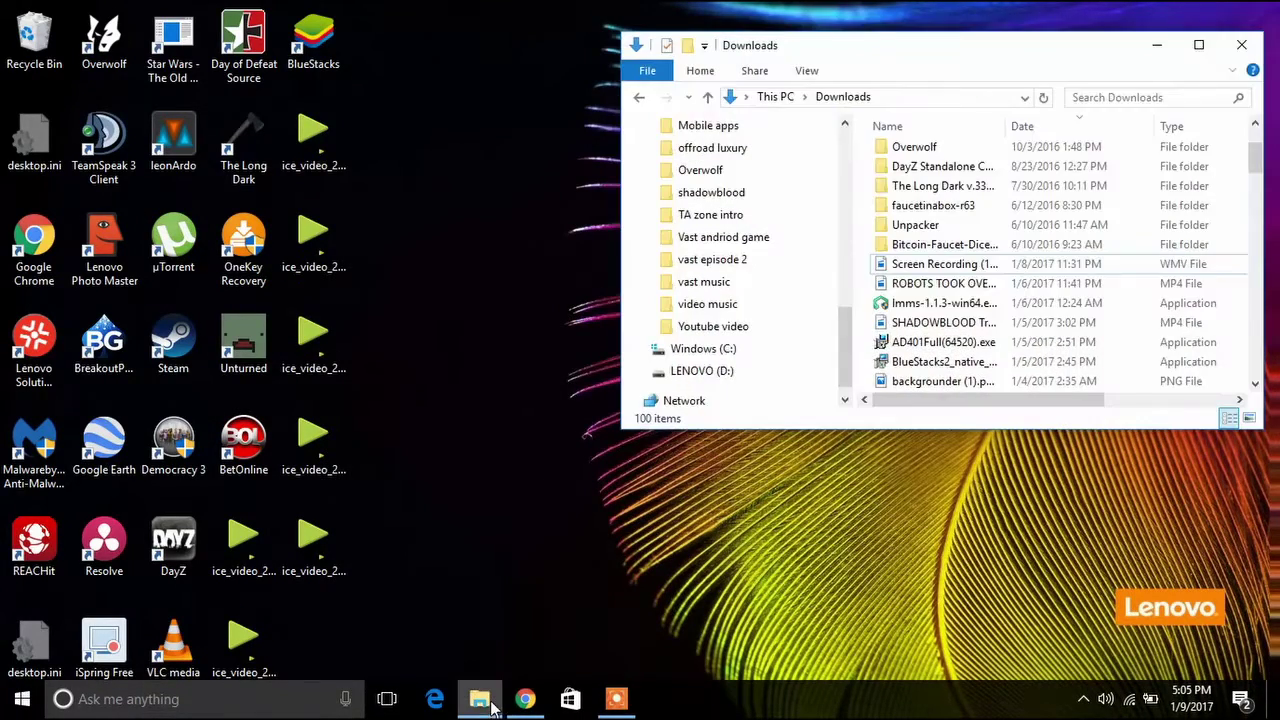
click(776, 330)
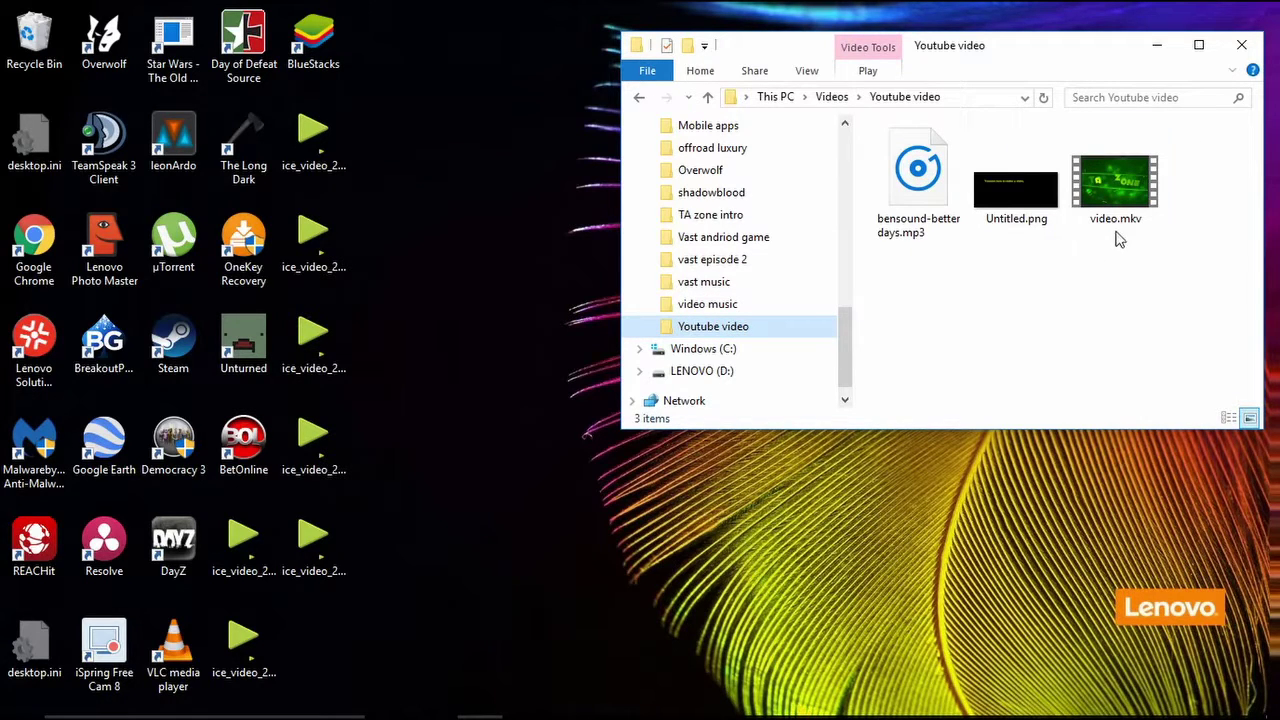
mouse_move(1136, 228)
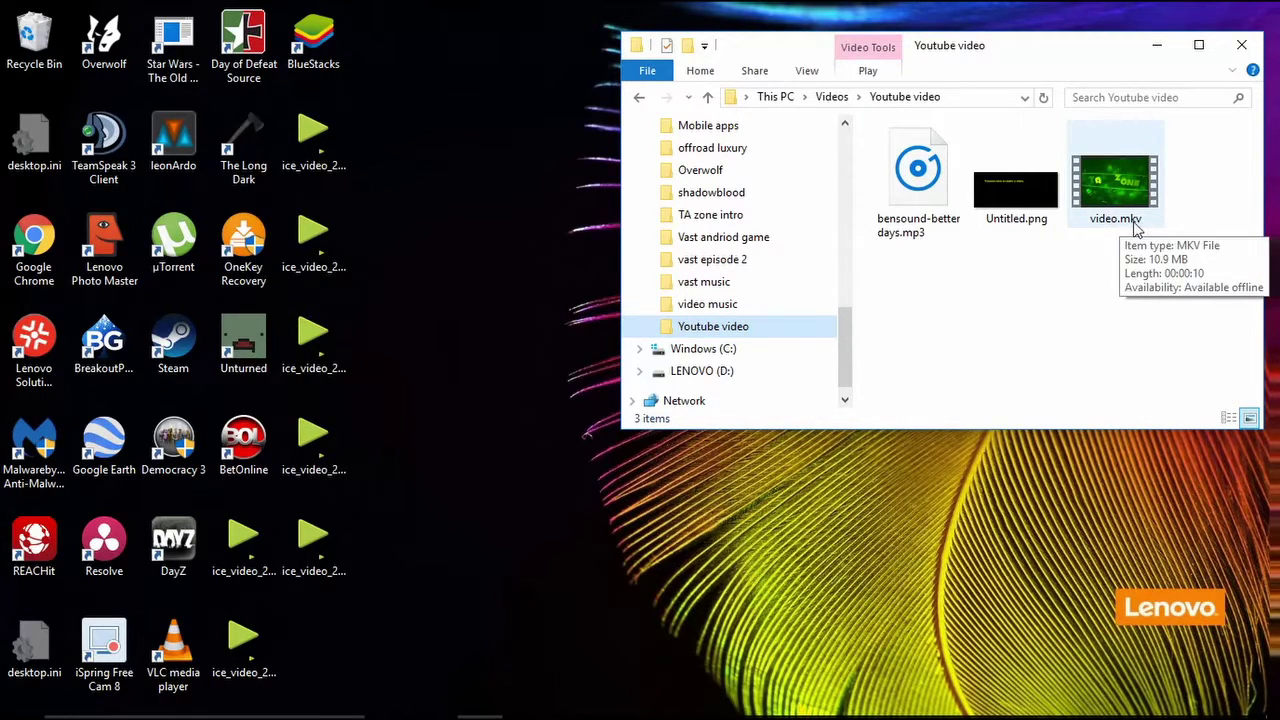
Launch VLC media player and load video.mkv from the Youtube video folder as the source for Convert / Save.
click(190, 652)
double_click(203, 648)
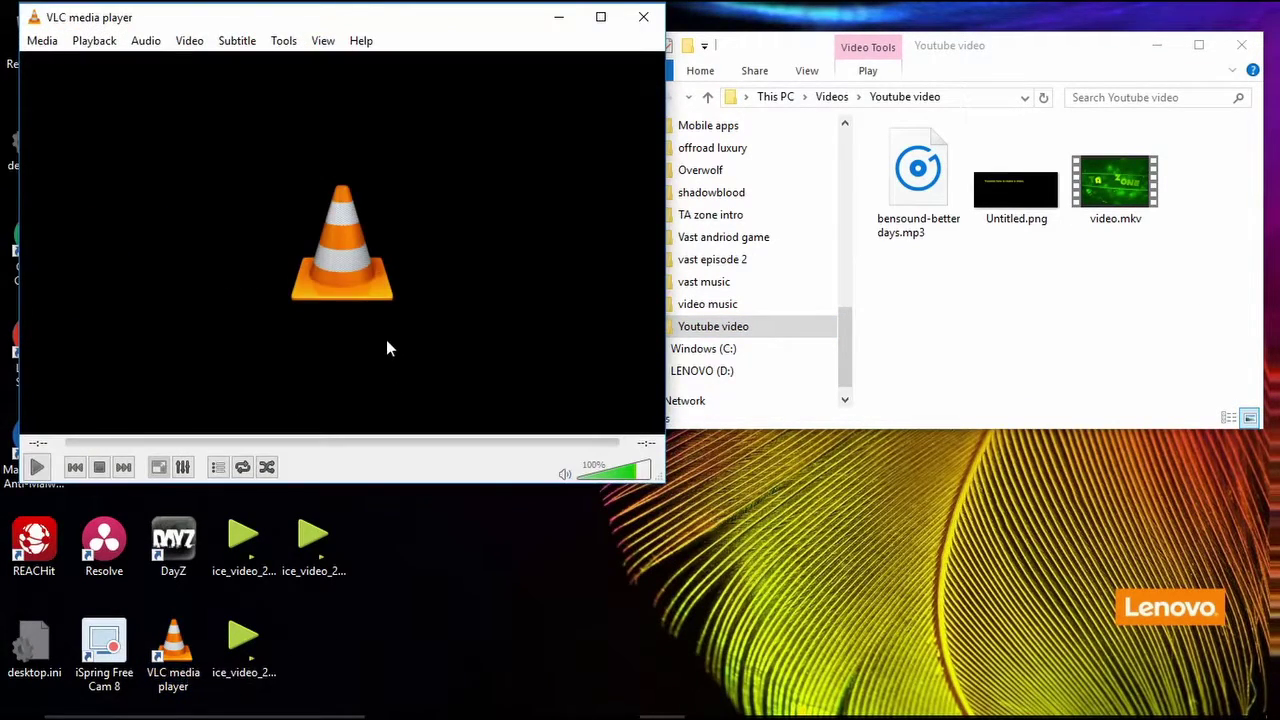
click(43, 44)
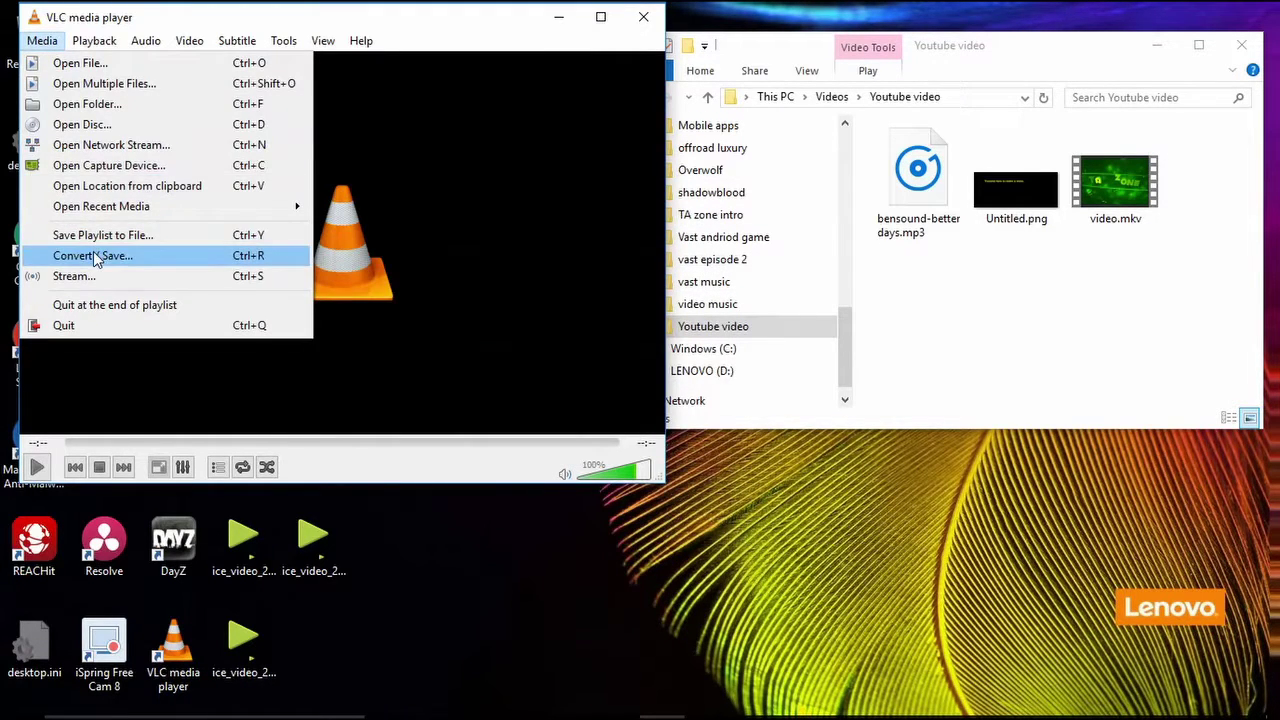
click(93, 256)
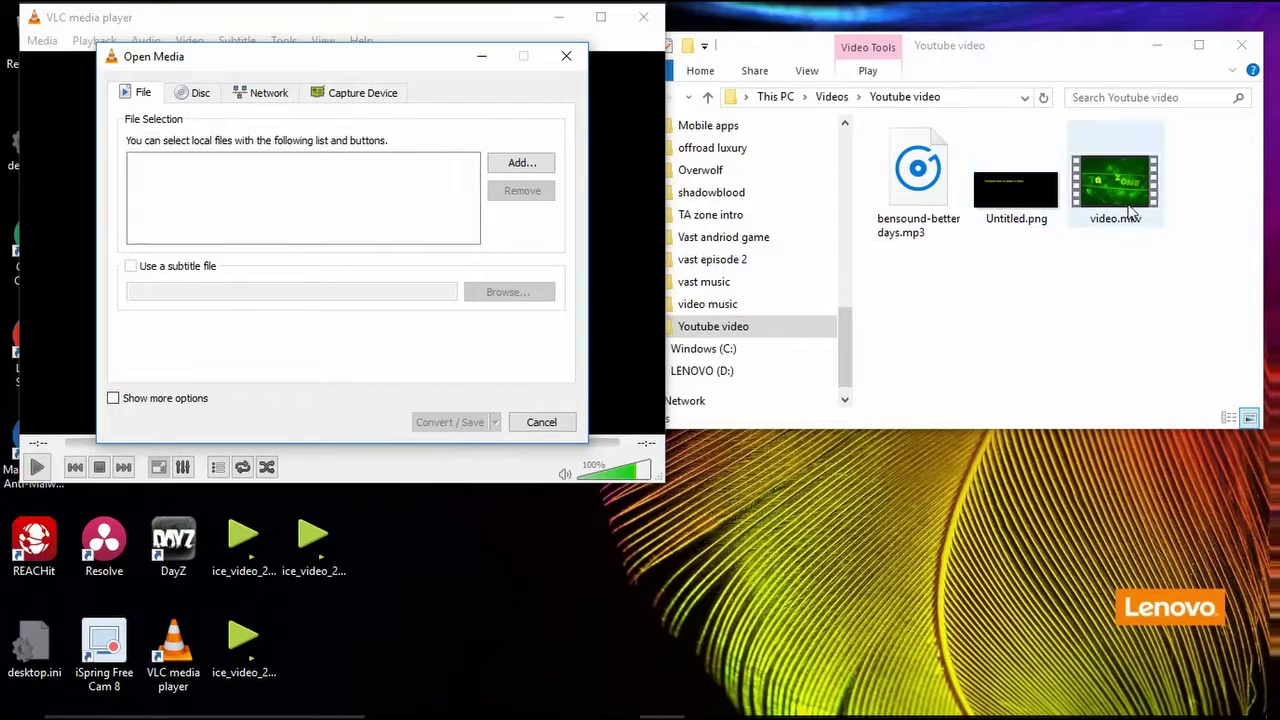
drag(1132, 214, 390, 220)
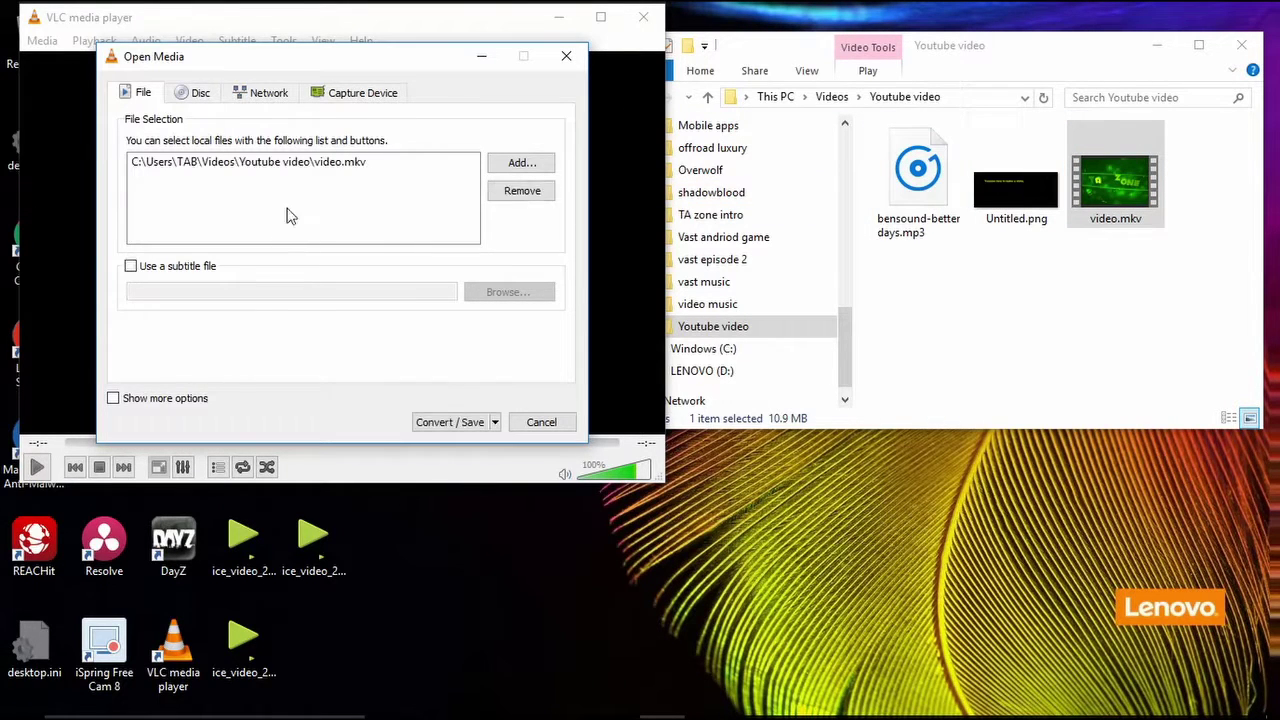
click(484, 422)
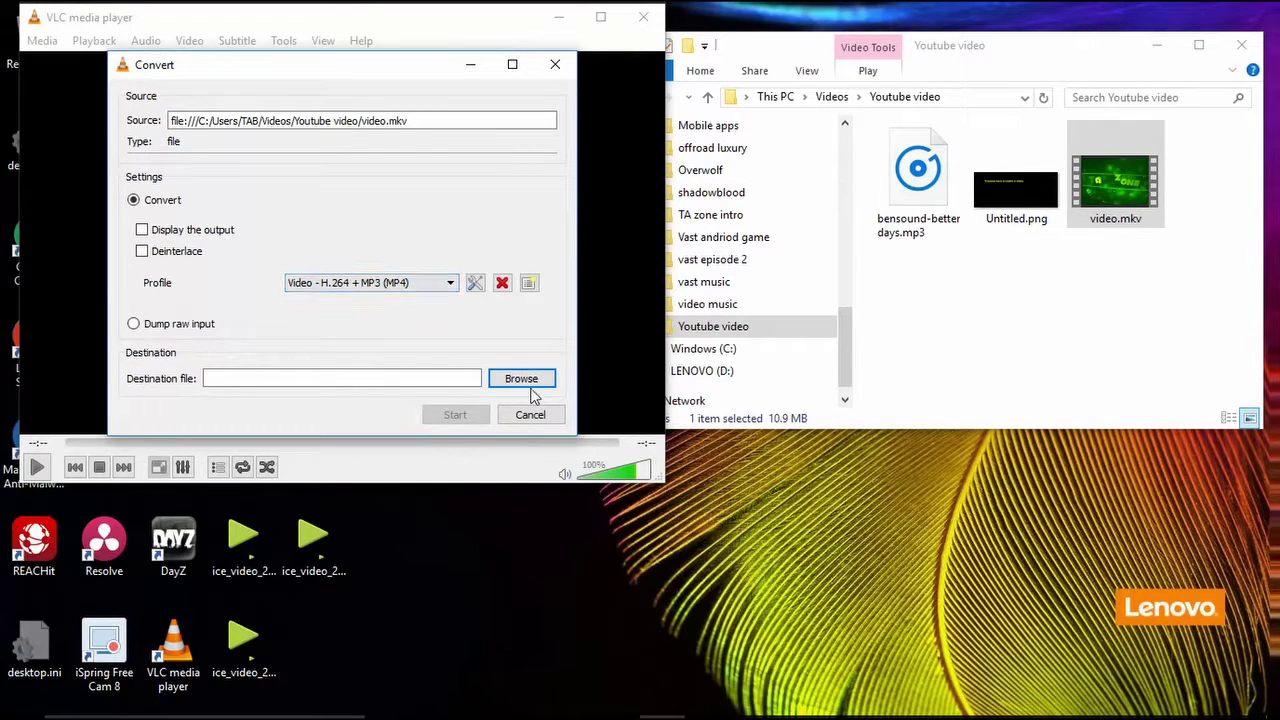
Set the destination file to "intro youtube video" as MP4 in the Youtube video folder and start the conversion.
click(530, 380)
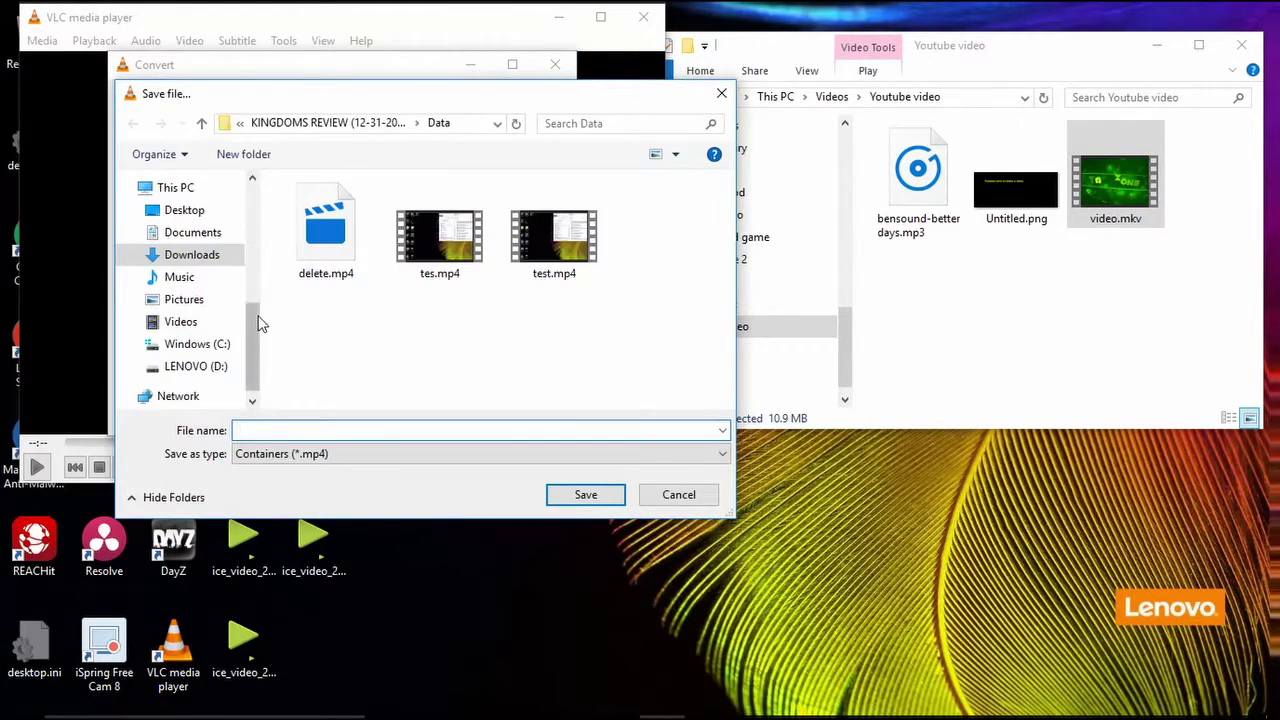
scroll(254, 334, down, 1)
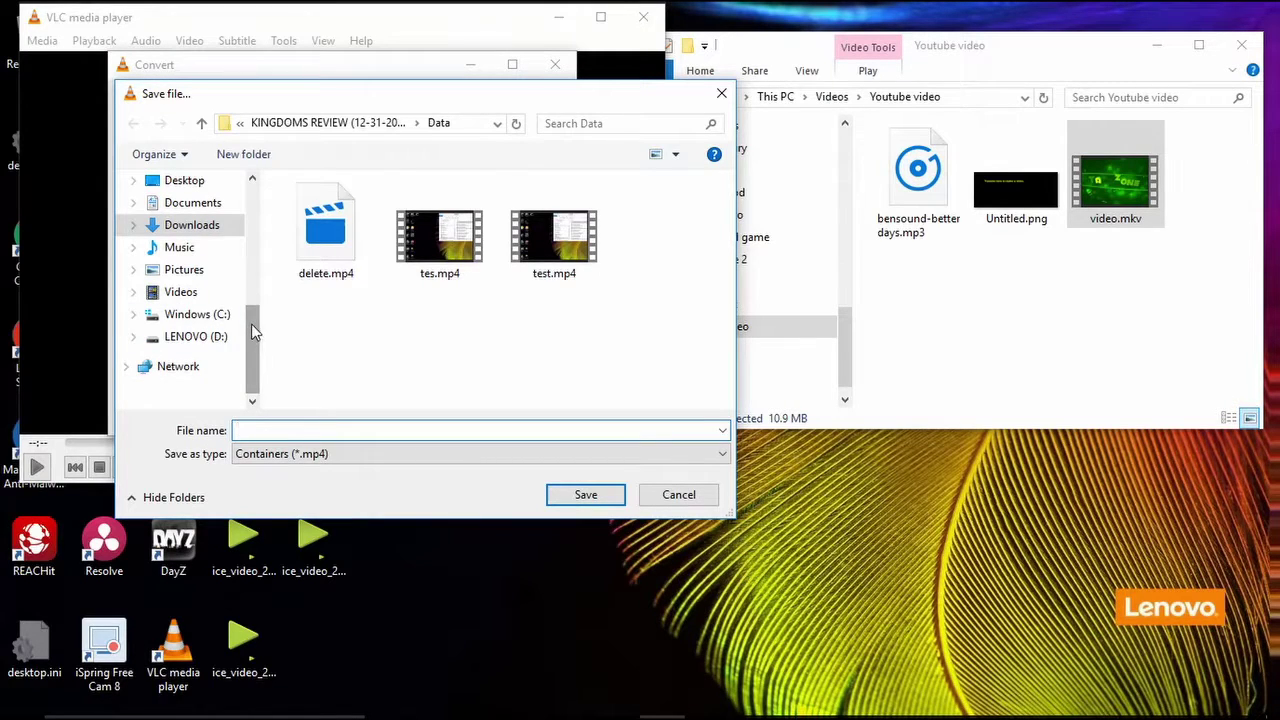
click(137, 294)
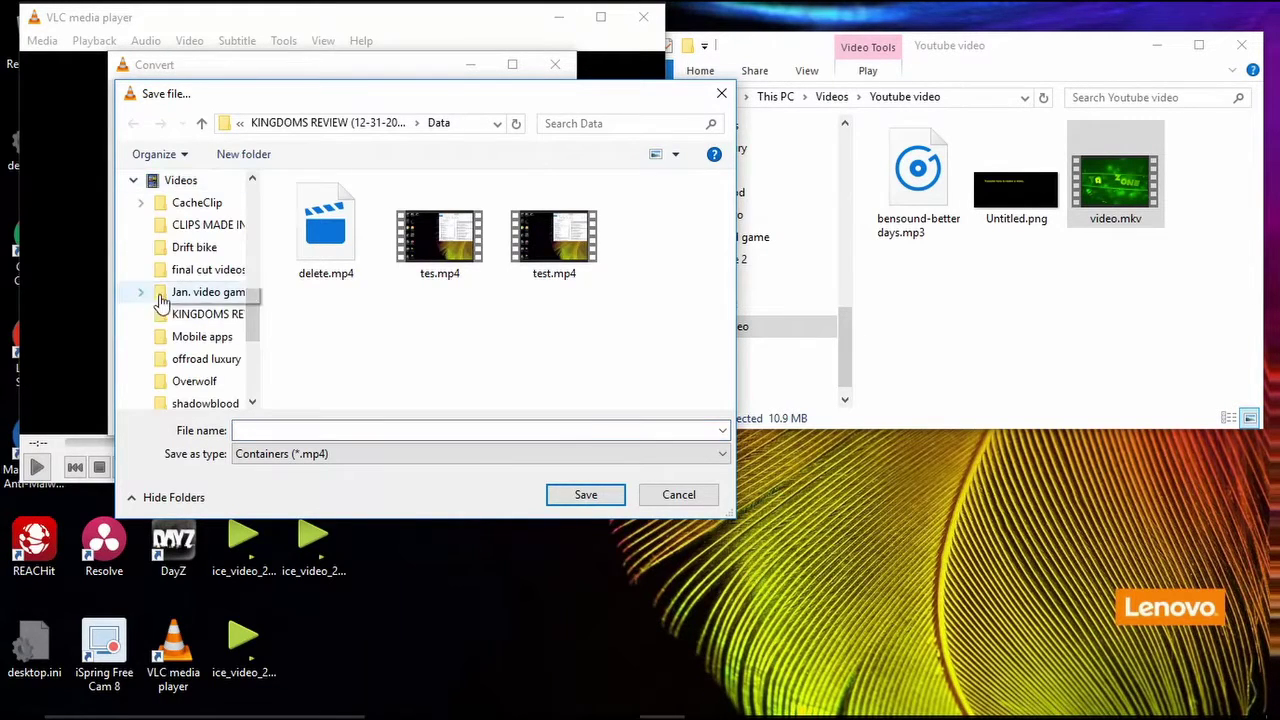
scroll(223, 360, down, 2)
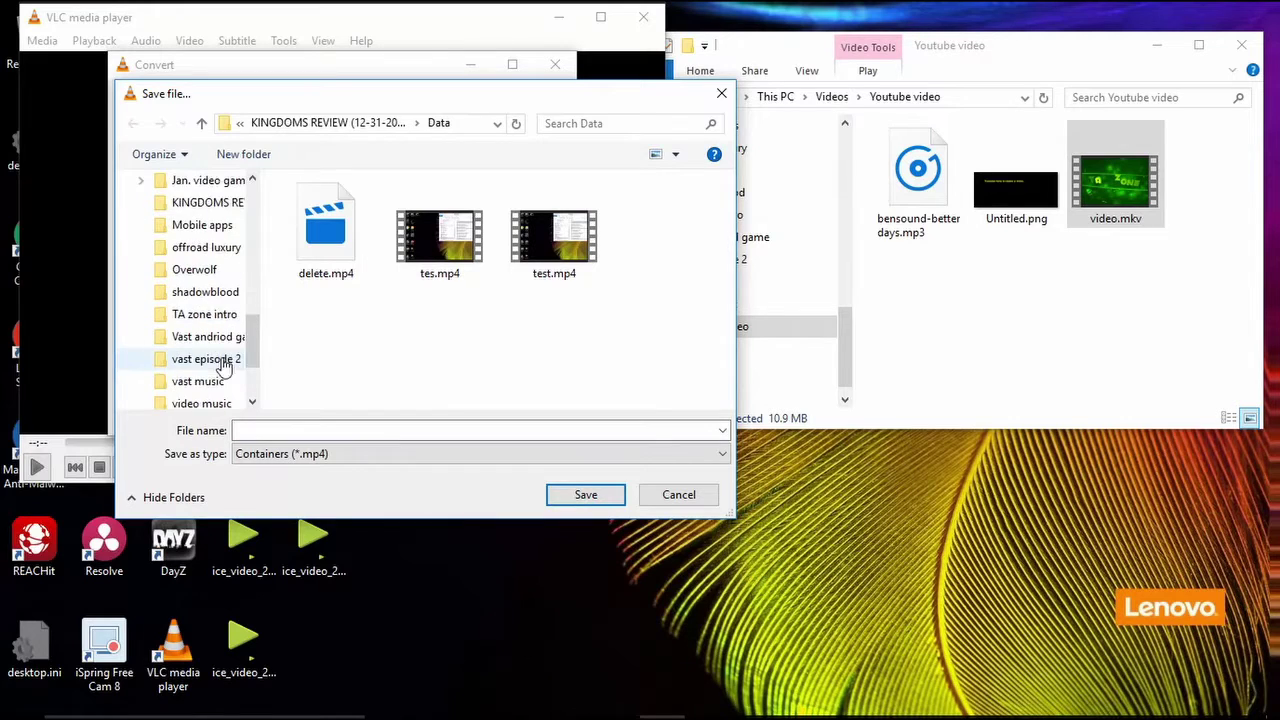
scroll(223, 362, down, 2)
click(228, 360)
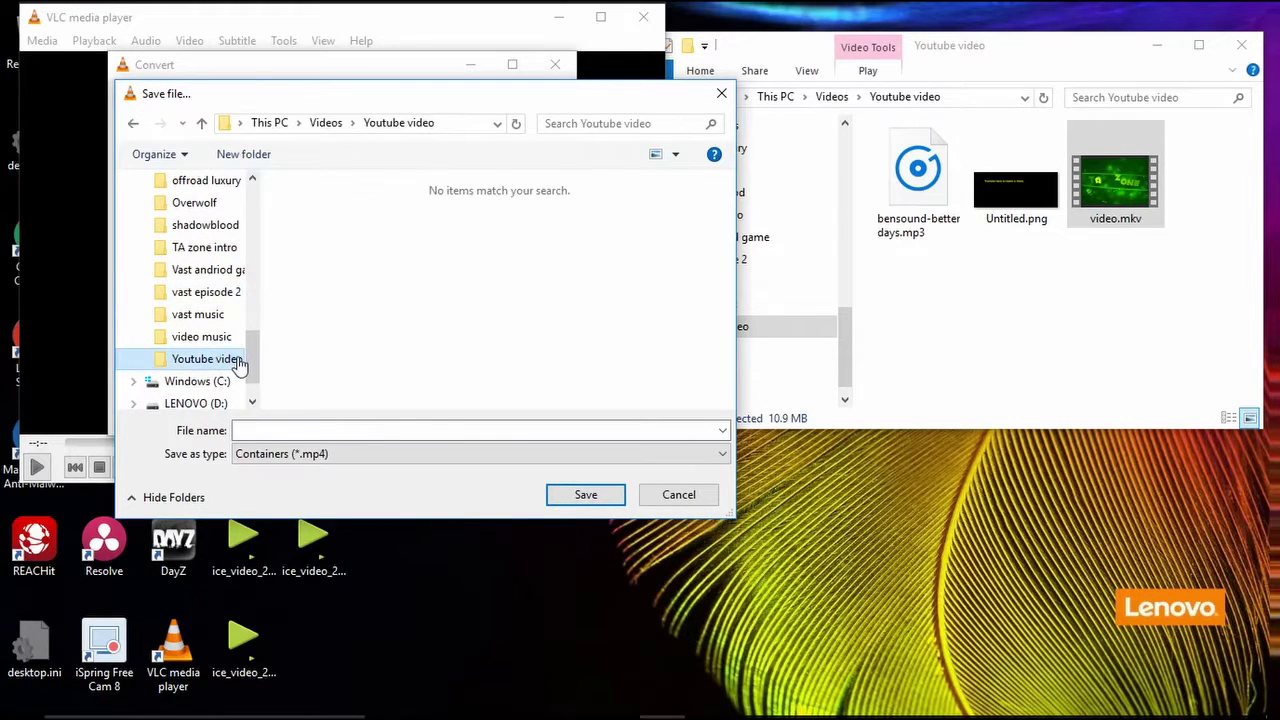
click(299, 428)
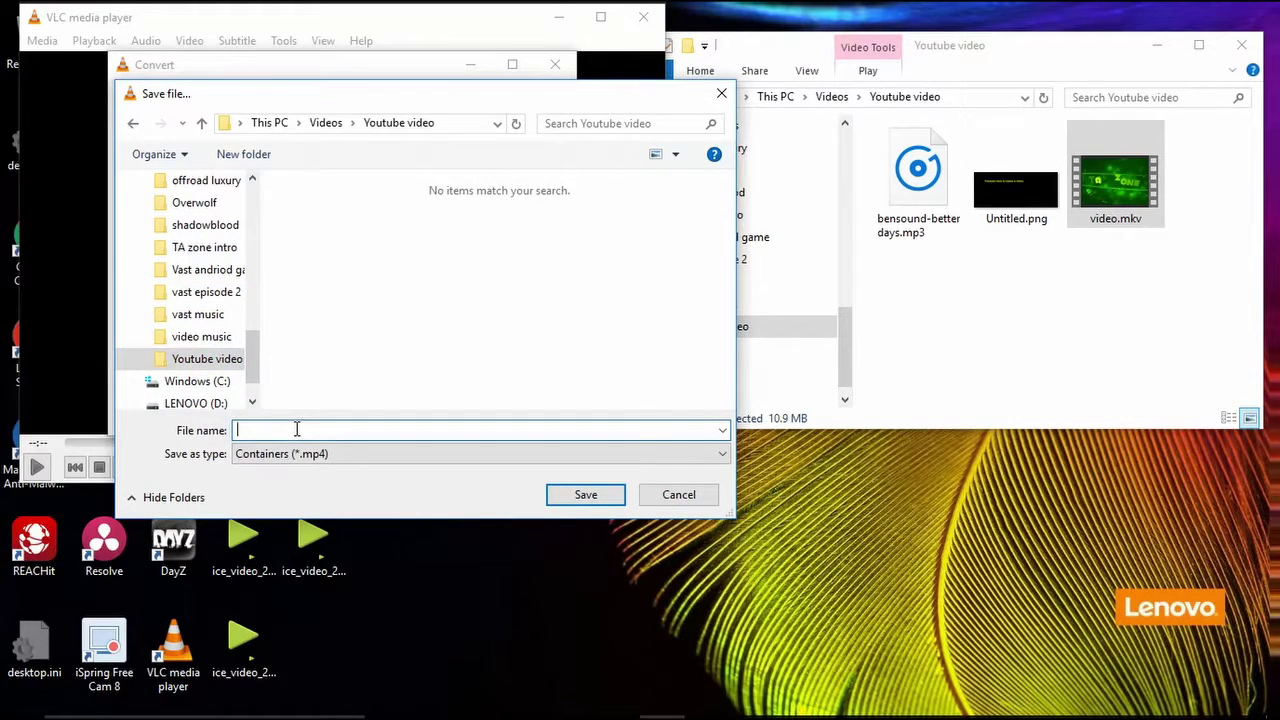
text(intro youtube video)
click(586, 494)
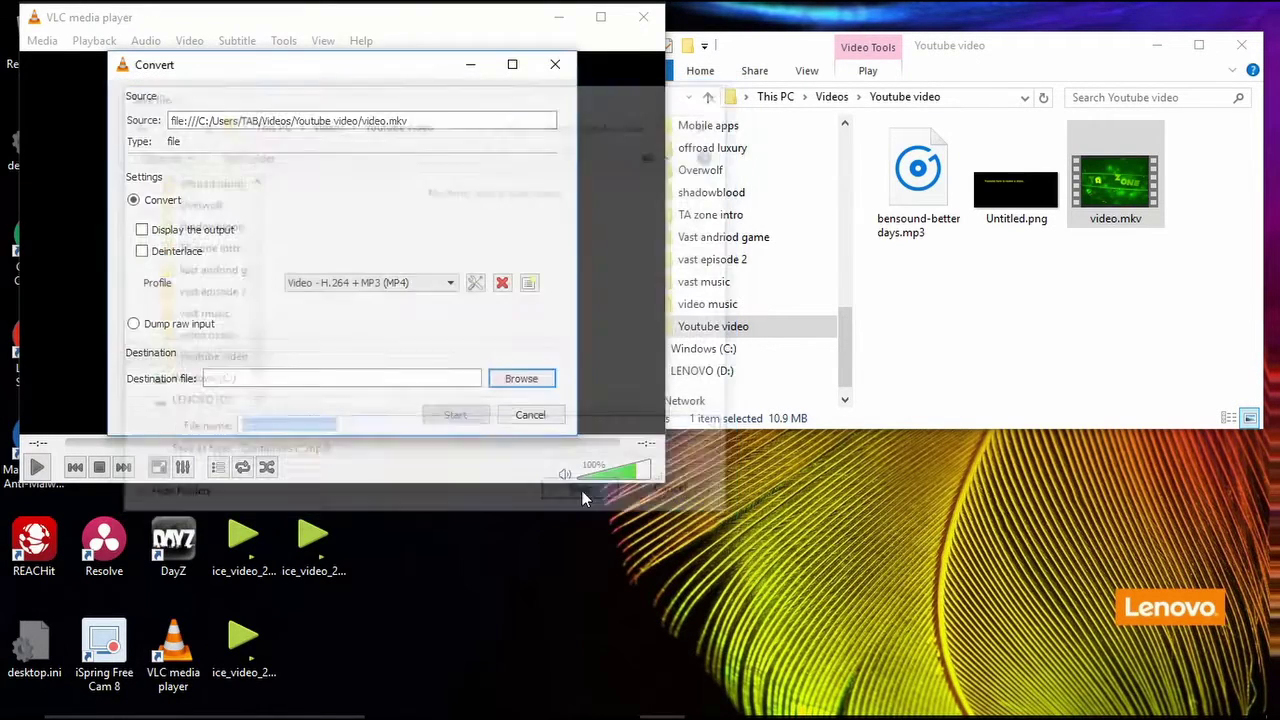
click(470, 412)
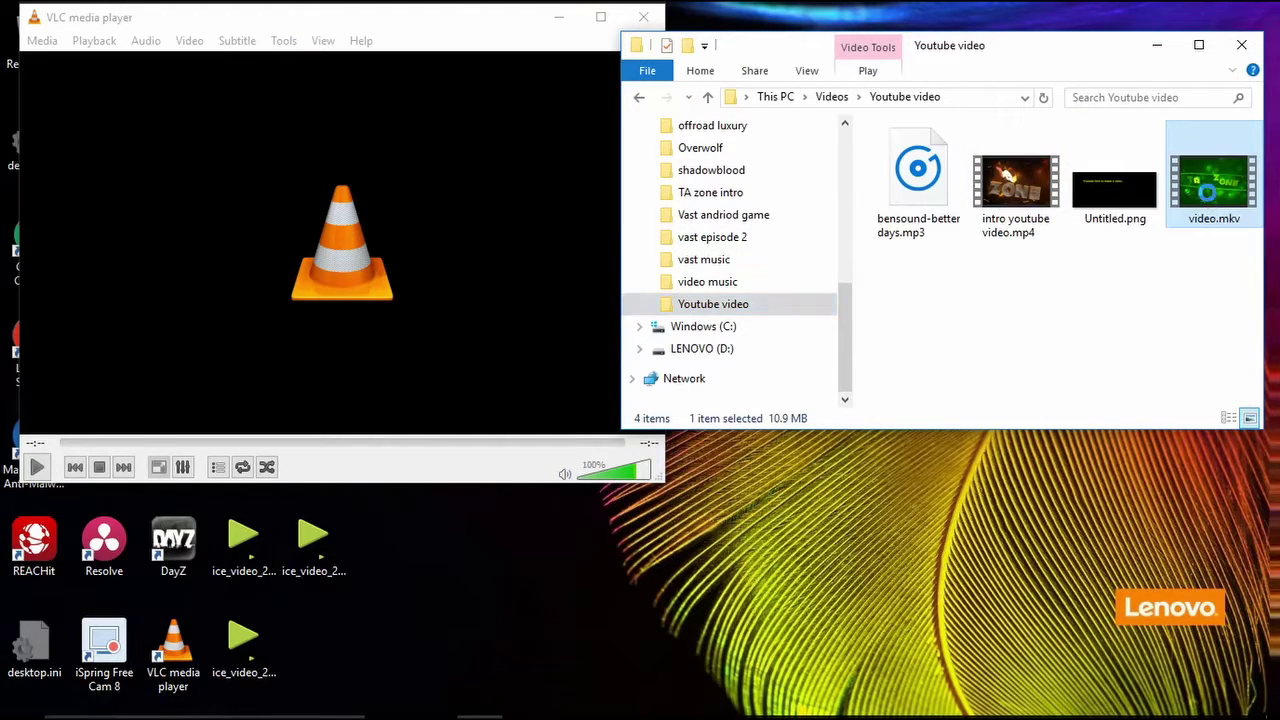
Delete the original video.mkv from the Youtube video folder.
right_click(1212, 197)
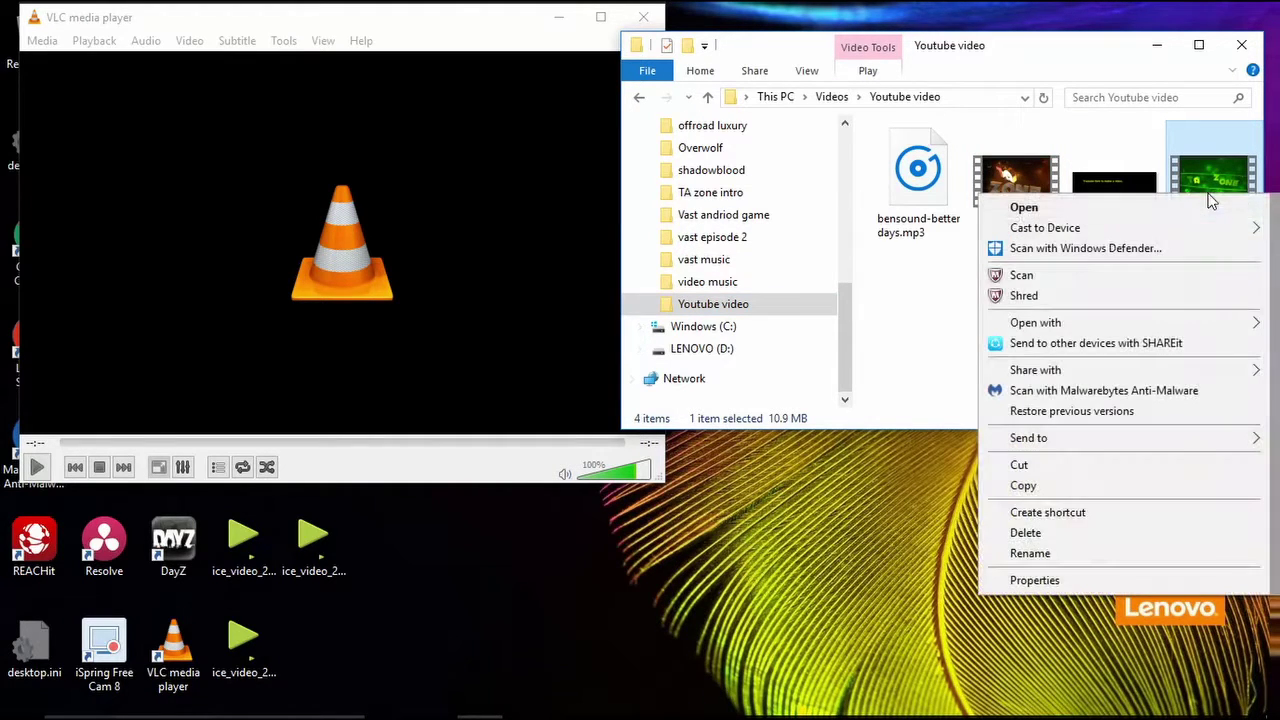
click(1063, 541)
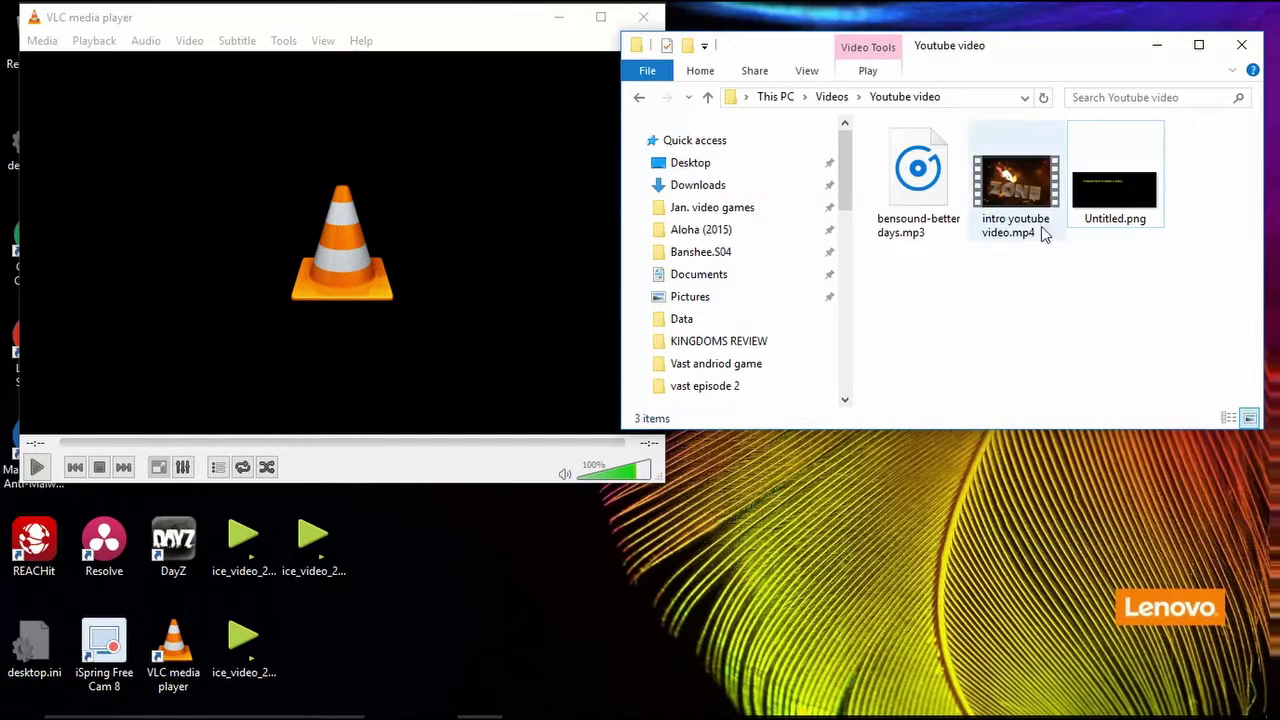
Play the converted intro youtube video.mp4 to check it and close the player.
double_click(1021, 179)
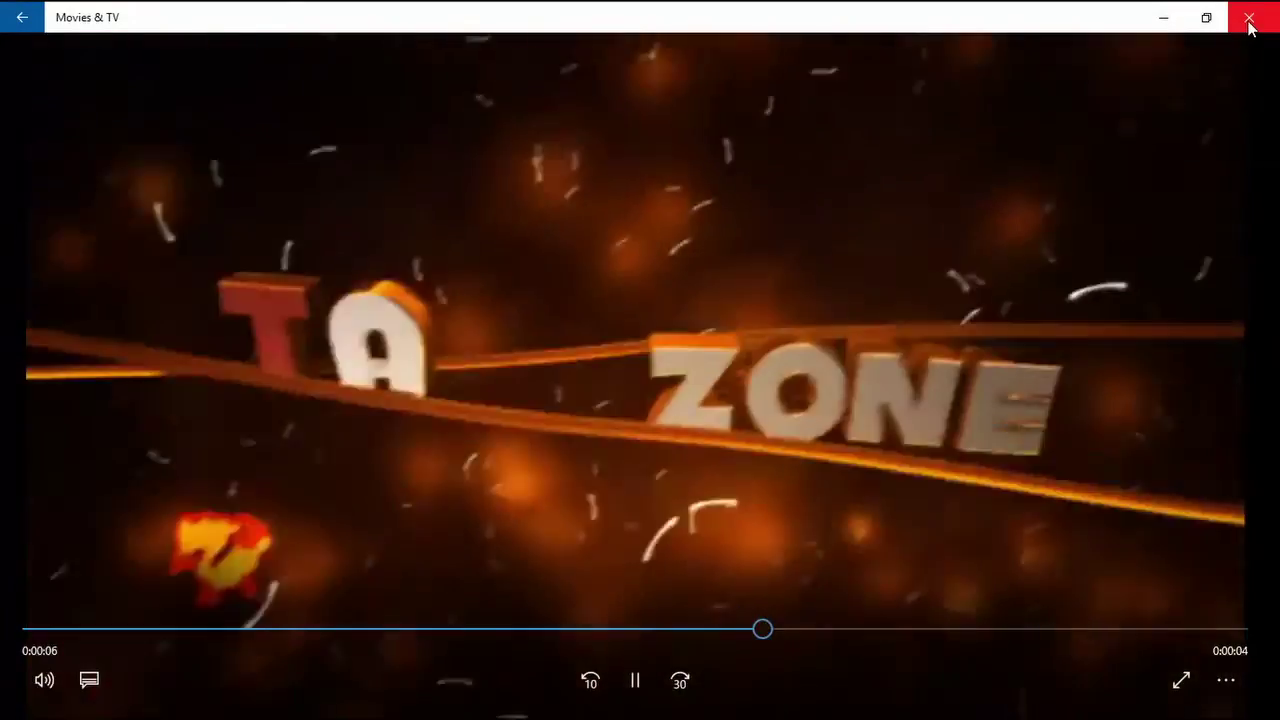
click(1248, 20)
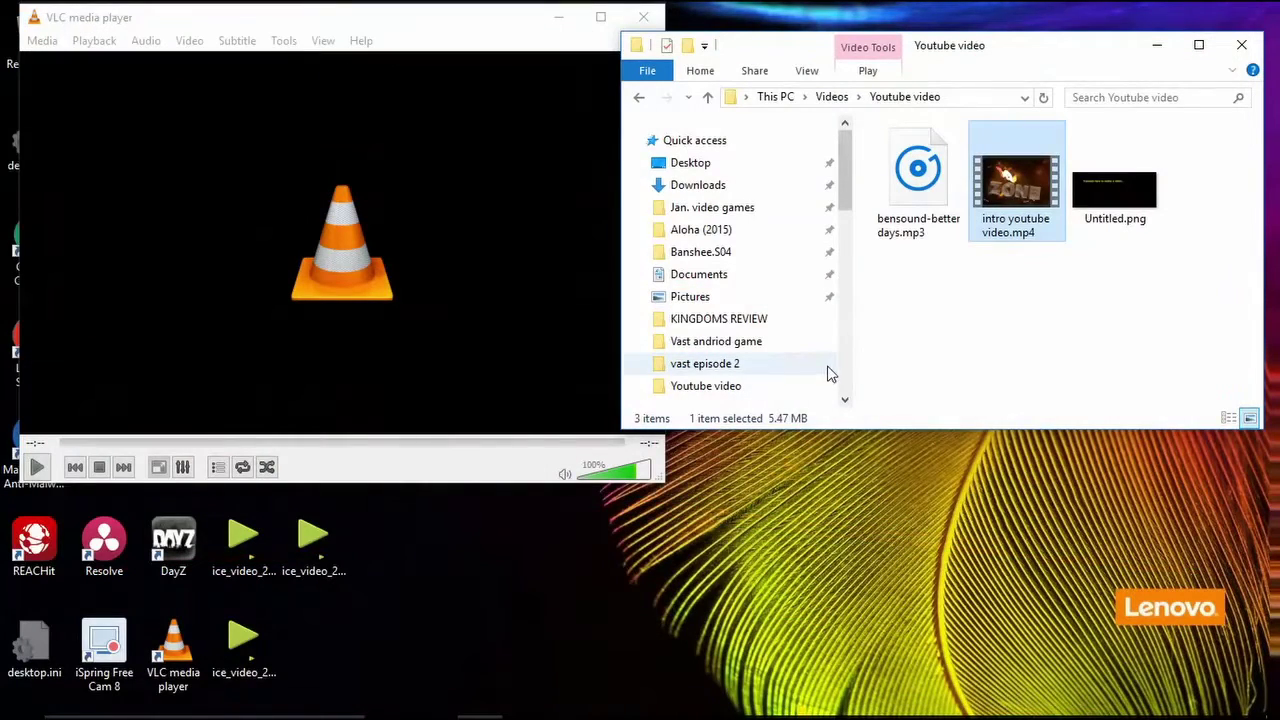
Switch to the browser, open Blackmagic Design's DaVinci Resolve page from the Google results and look over the product overview.
mouse_move(605, 712)
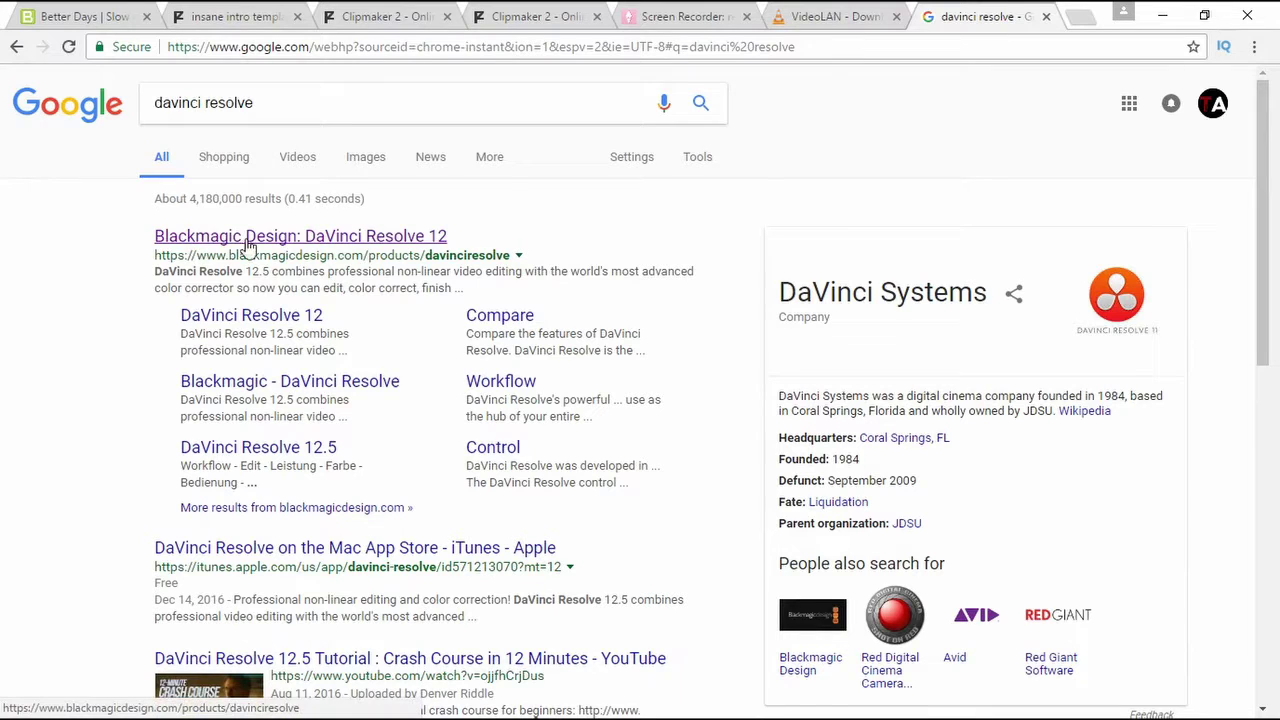
click(338, 245)
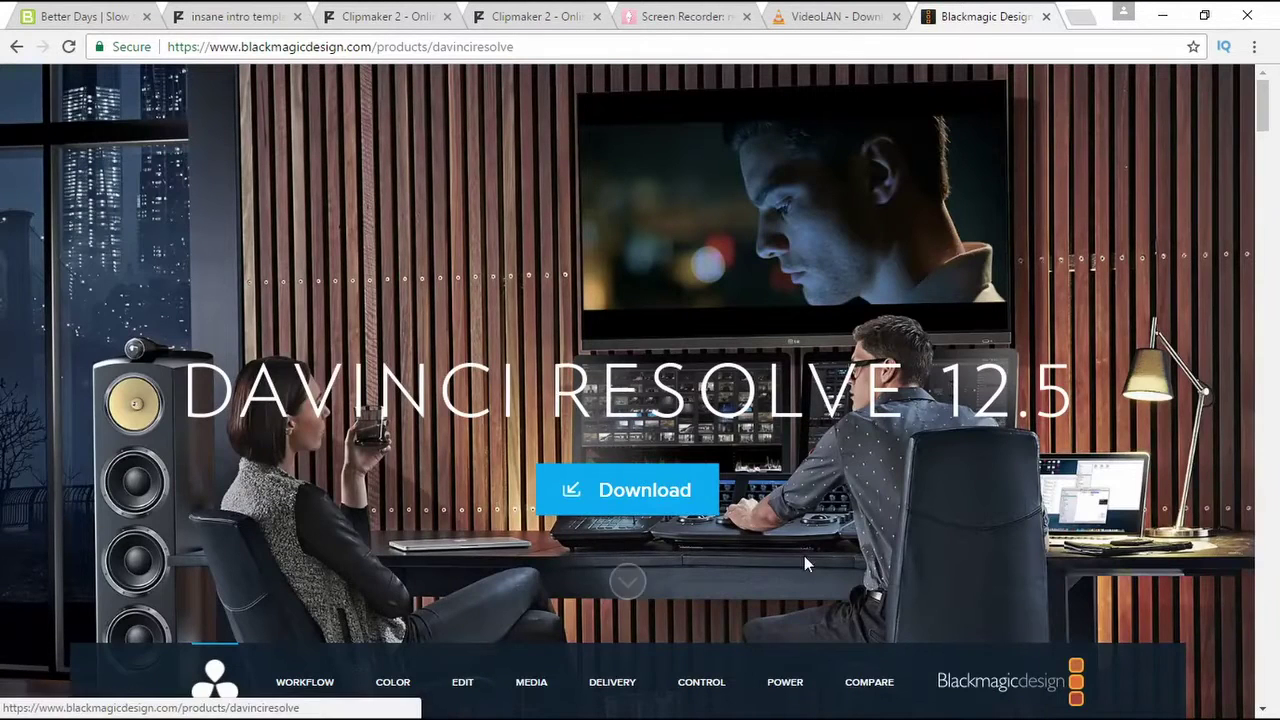
scroll(728, 546, down, 2)
scroll(728, 552, down, 2)
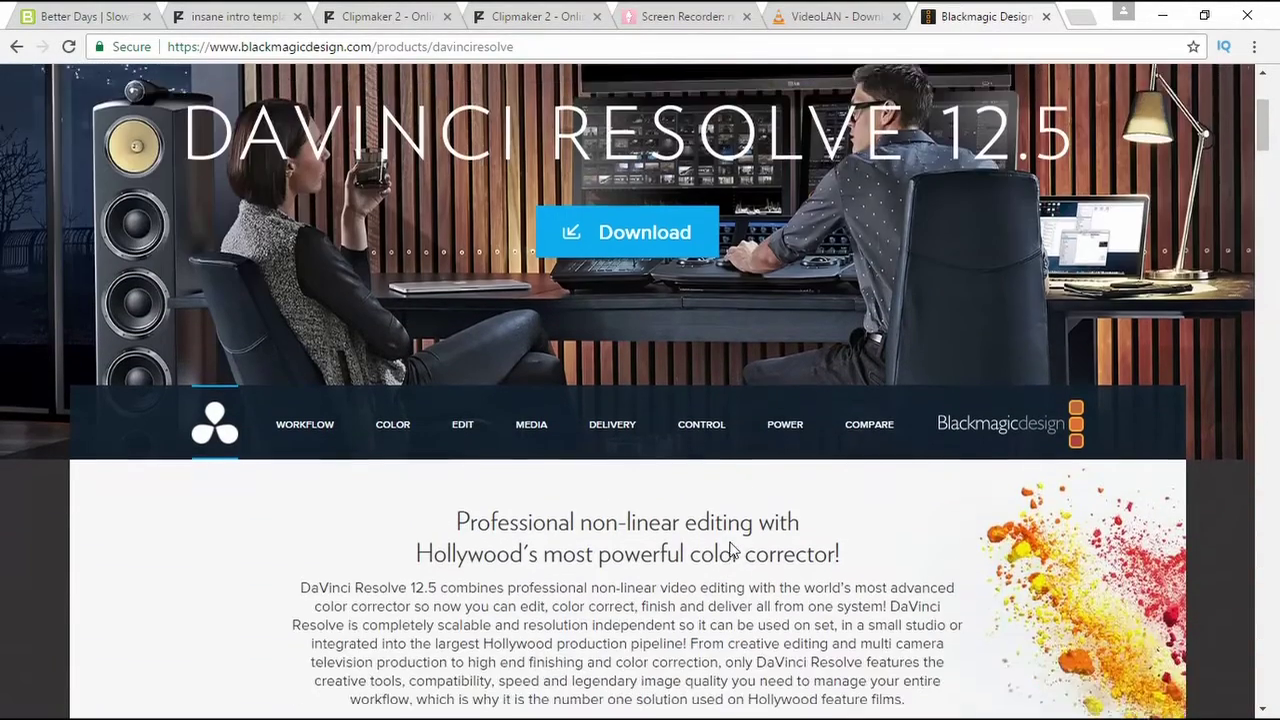
scroll(731, 543, up, 1)
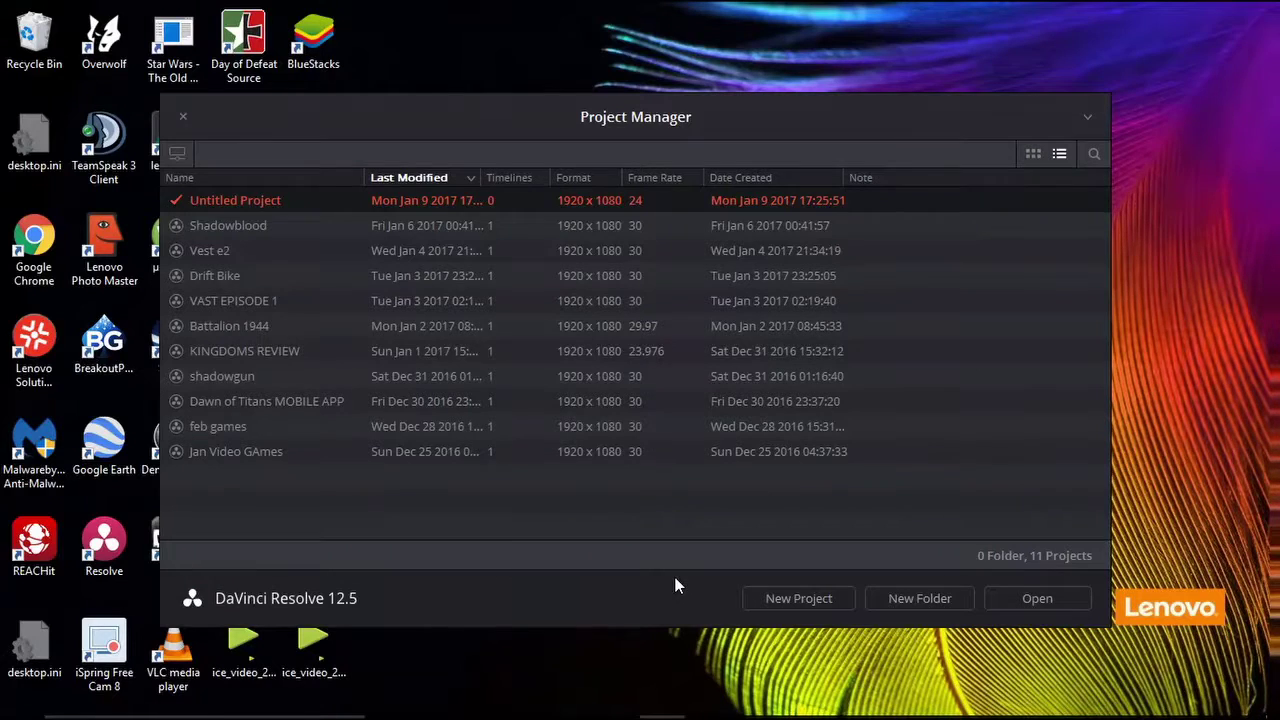
Create a DaVinci Resolve project named "youtube video" in the Project Manager and open it.
click(767, 600)
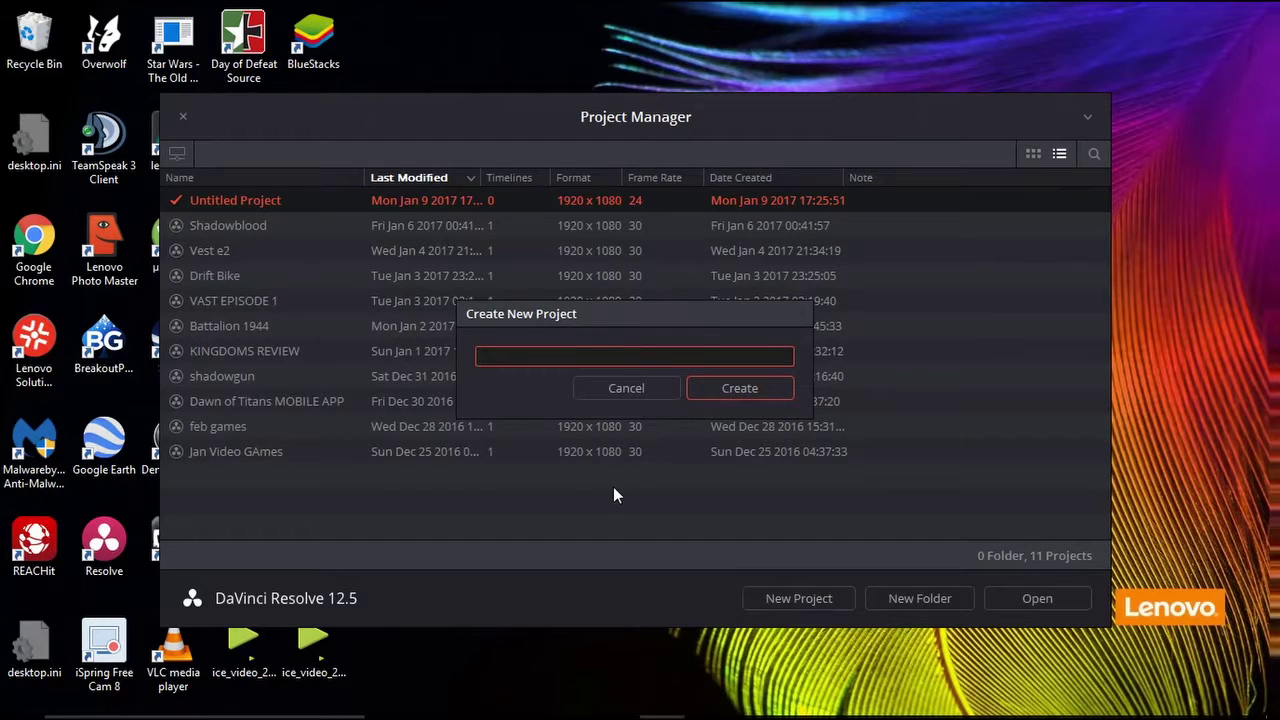
text(youtube video)
click(765, 386)
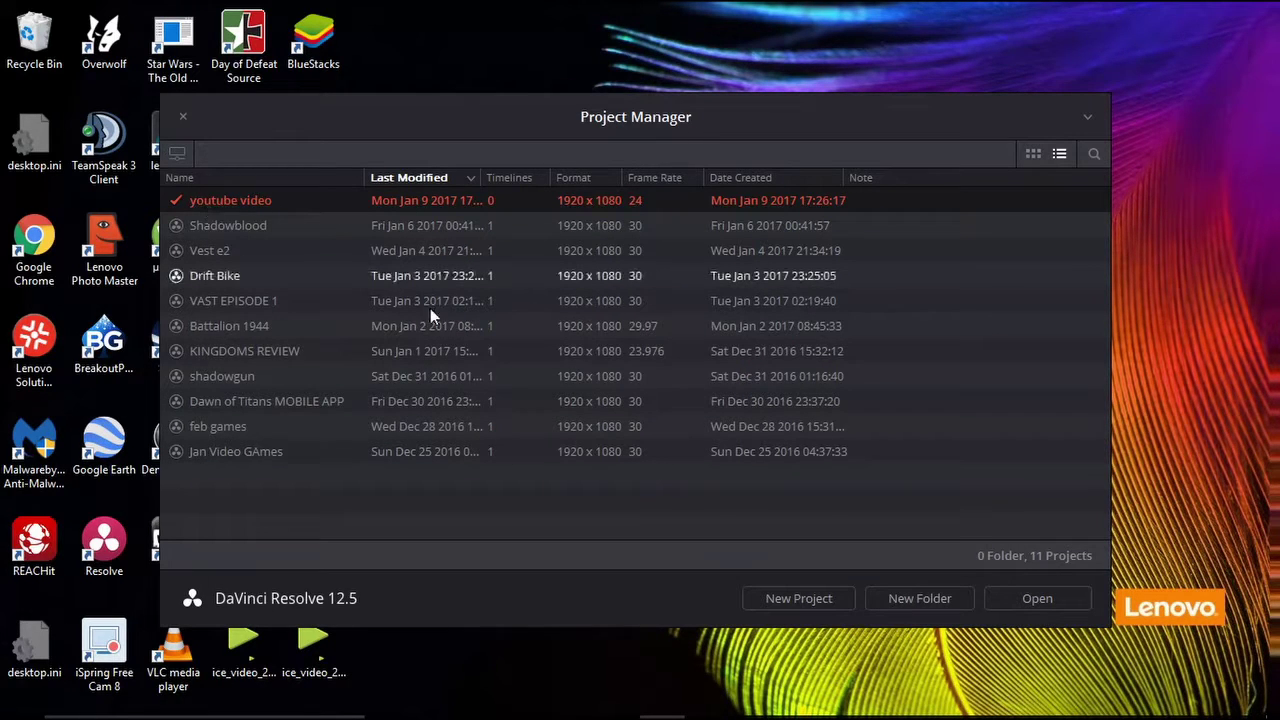
click(1003, 603)
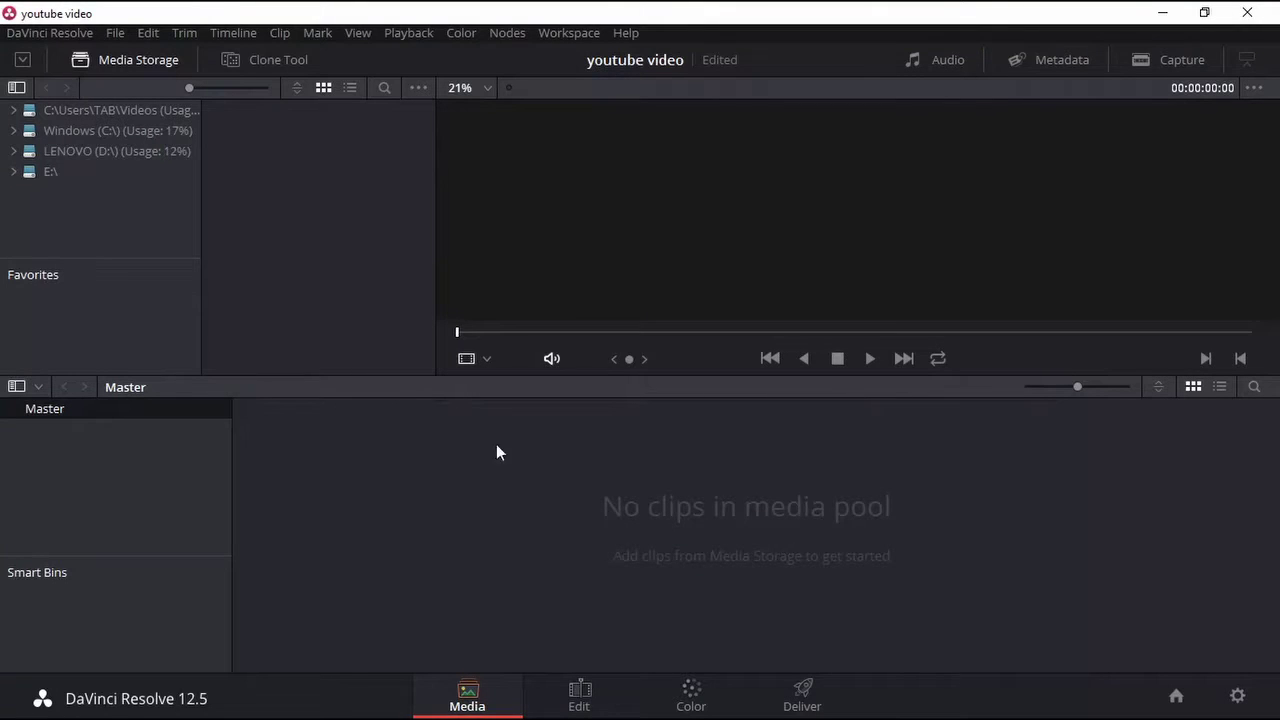
Add Untitled.png, bensound-betterdays.mp3, intro youtube video.mp4 and video1.mp4 from the Youtube video folder to the media pool.
click(13, 110)
scroll(31, 155, down, 2)
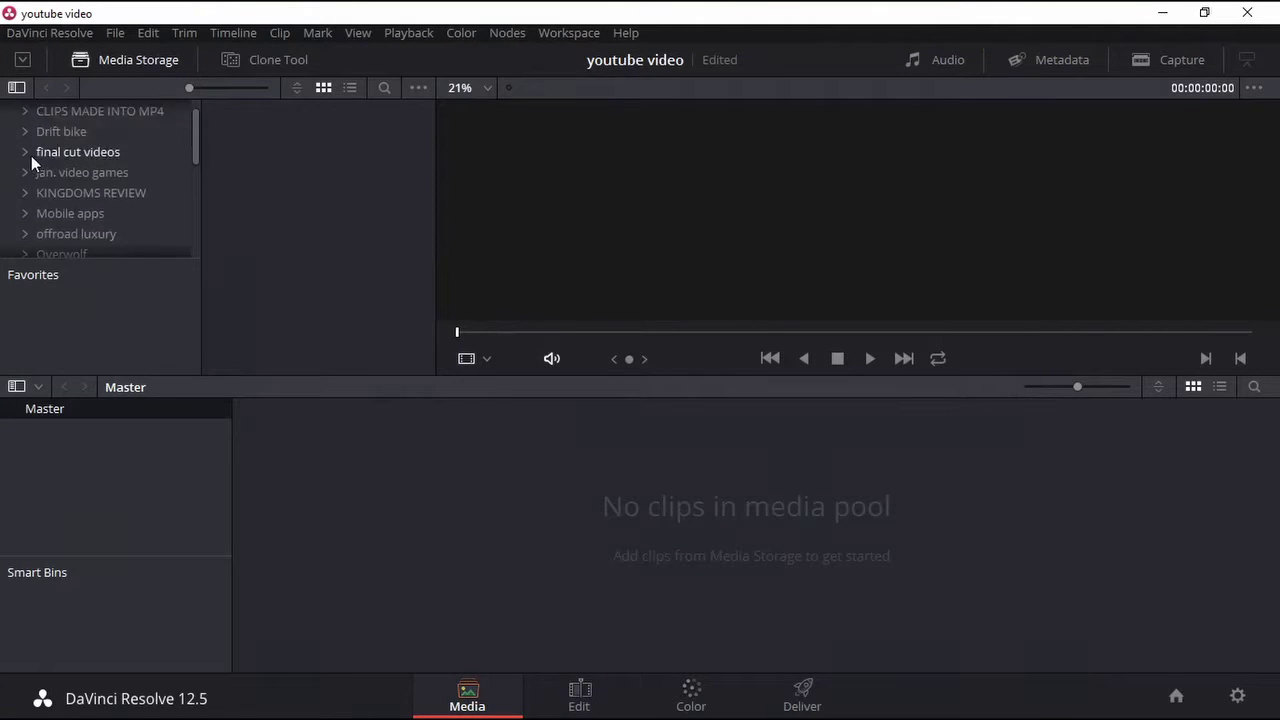
scroll(81, 170, down, 8)
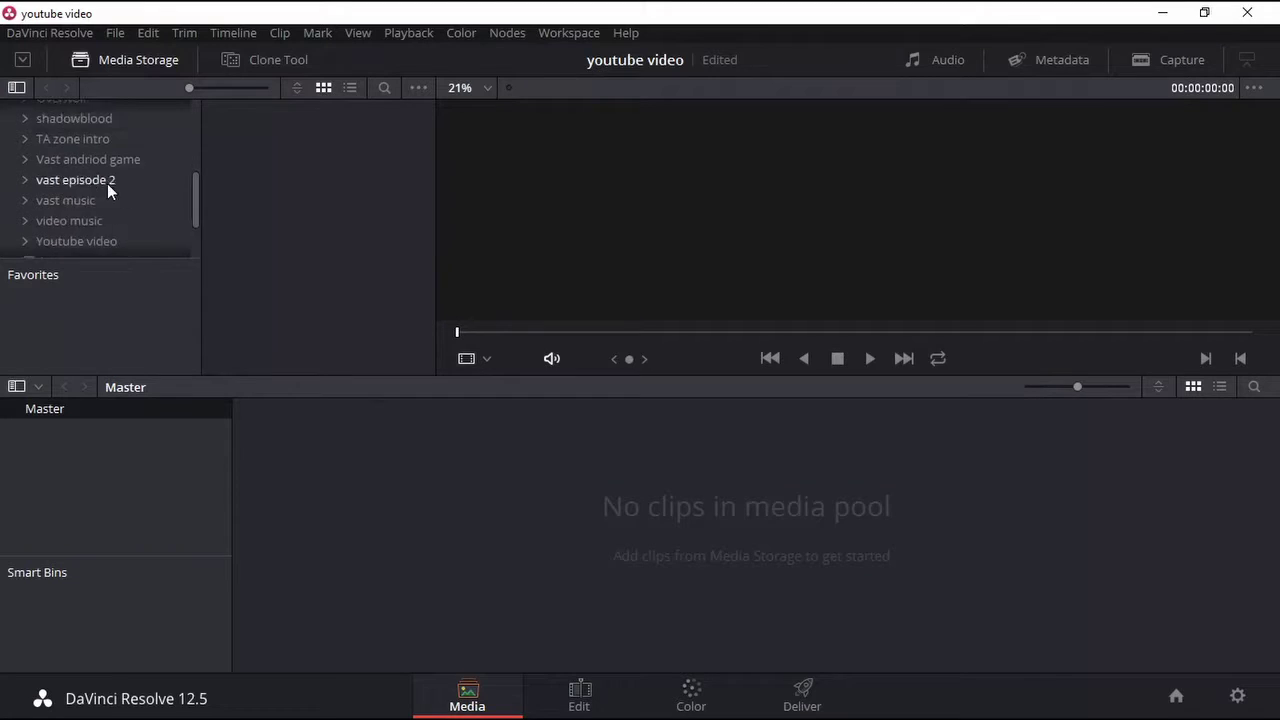
click(79, 221)
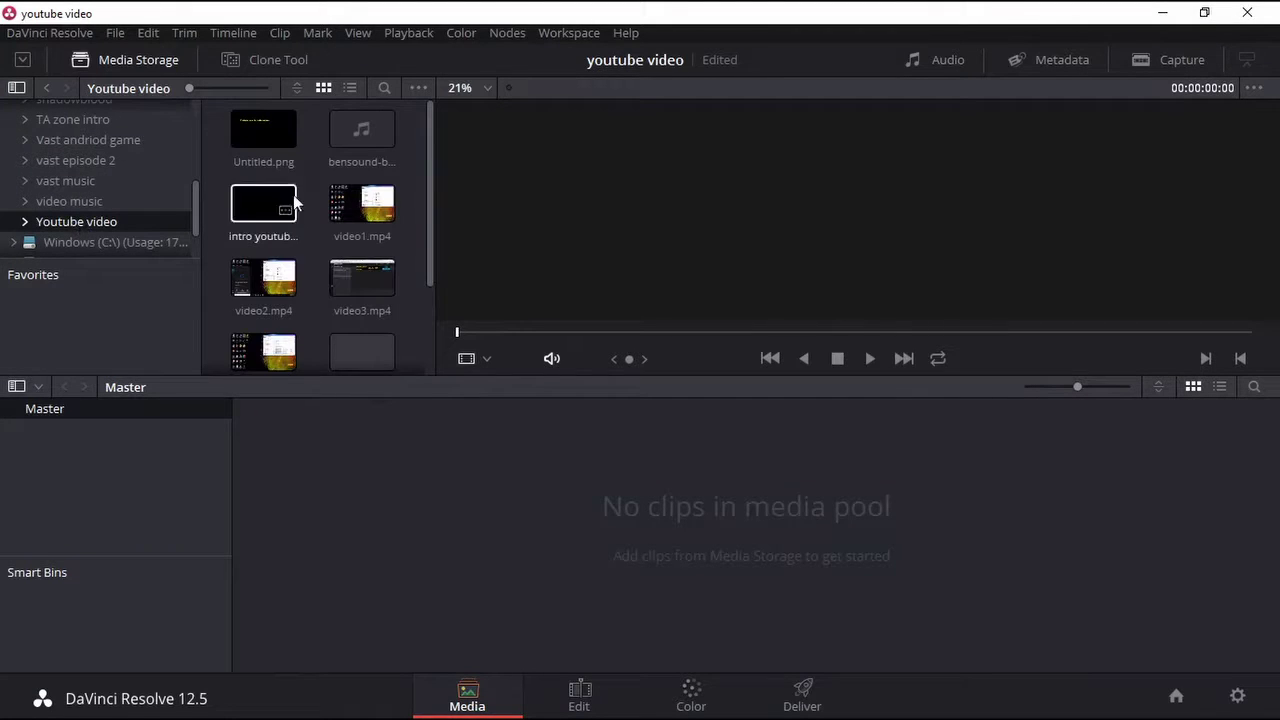
drag(243, 133, 304, 537)
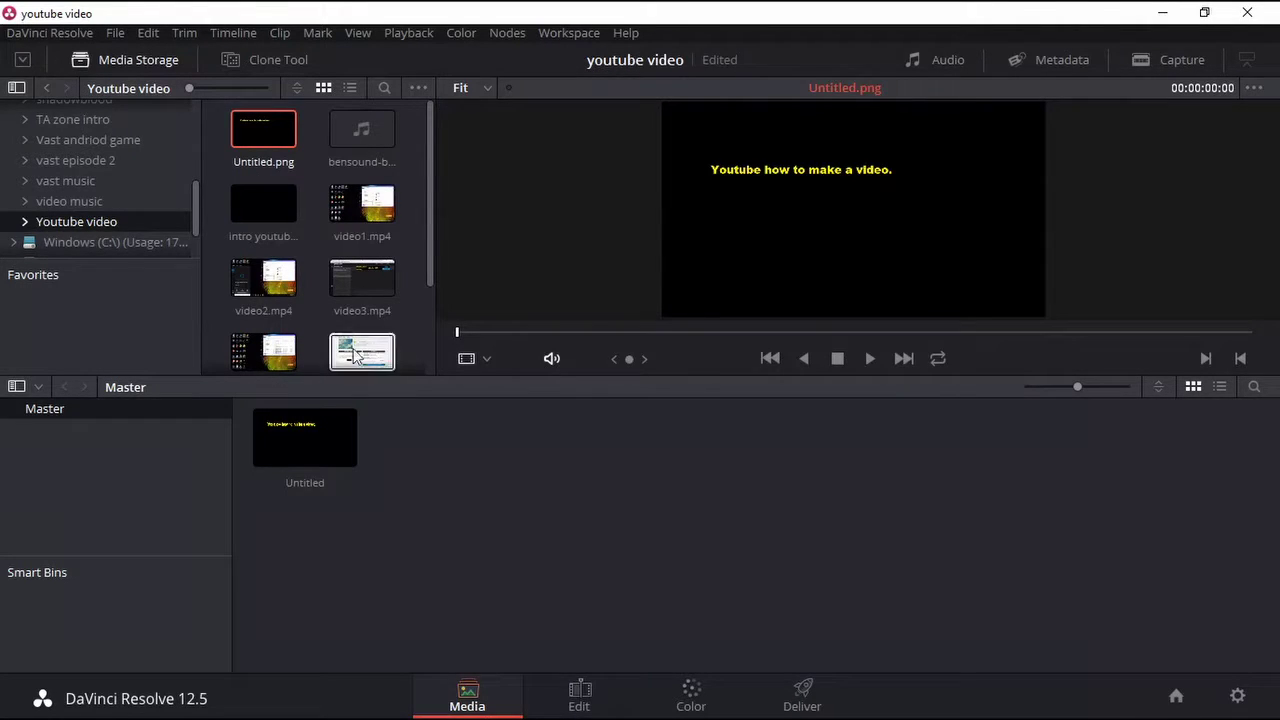
drag(356, 136, 434, 478)
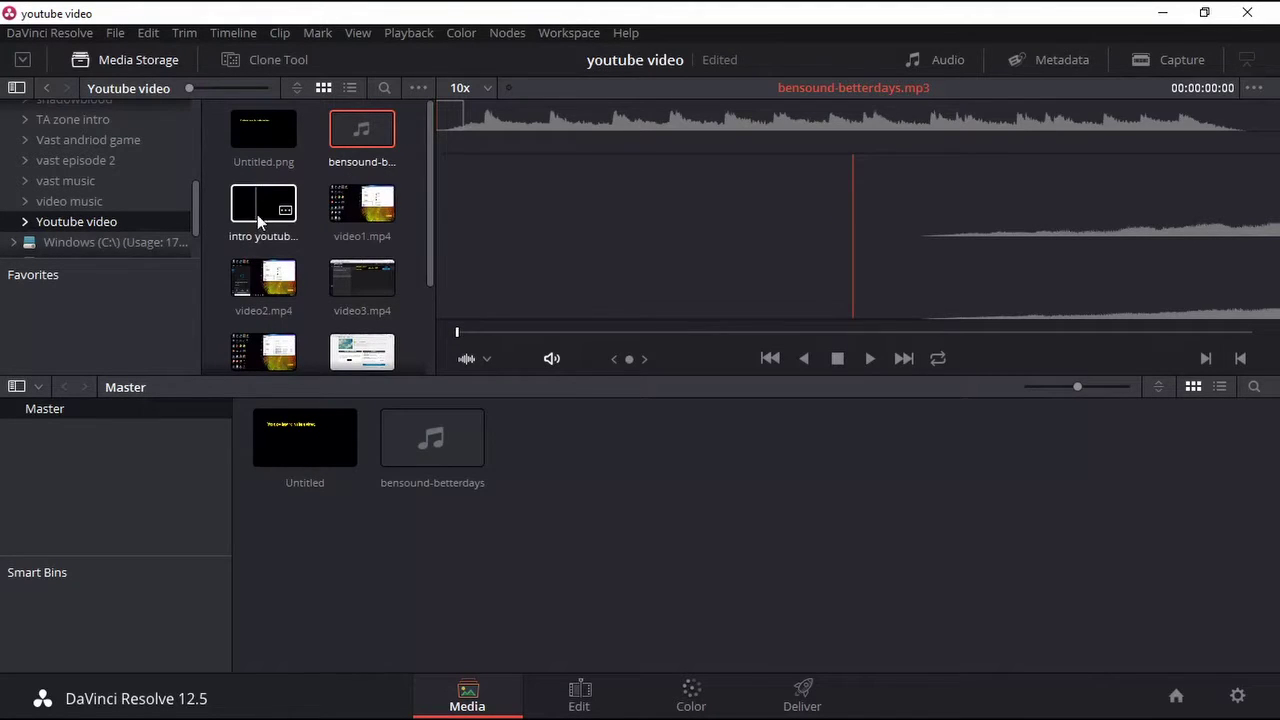
drag(257, 214, 635, 458)
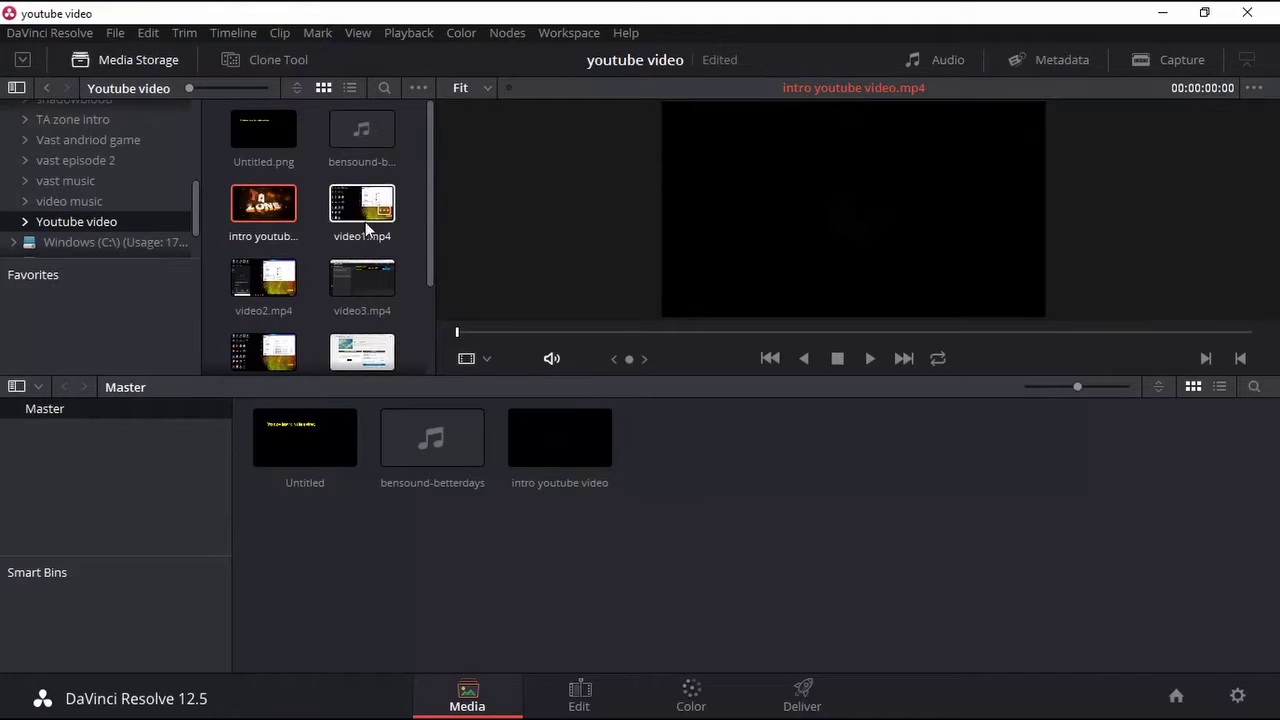
drag(349, 213, 716, 478)
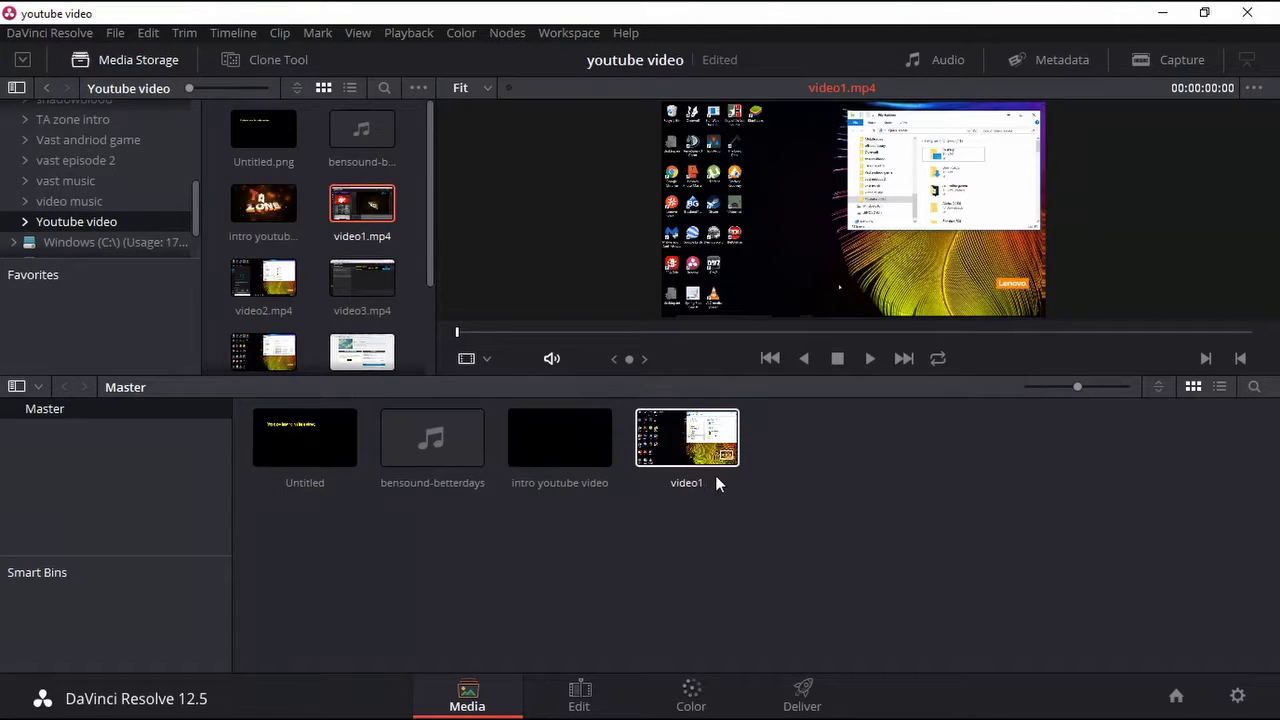
Switch to the Edit page and place the intro youtube video clip at the very start of video track V1.
click(581, 706)
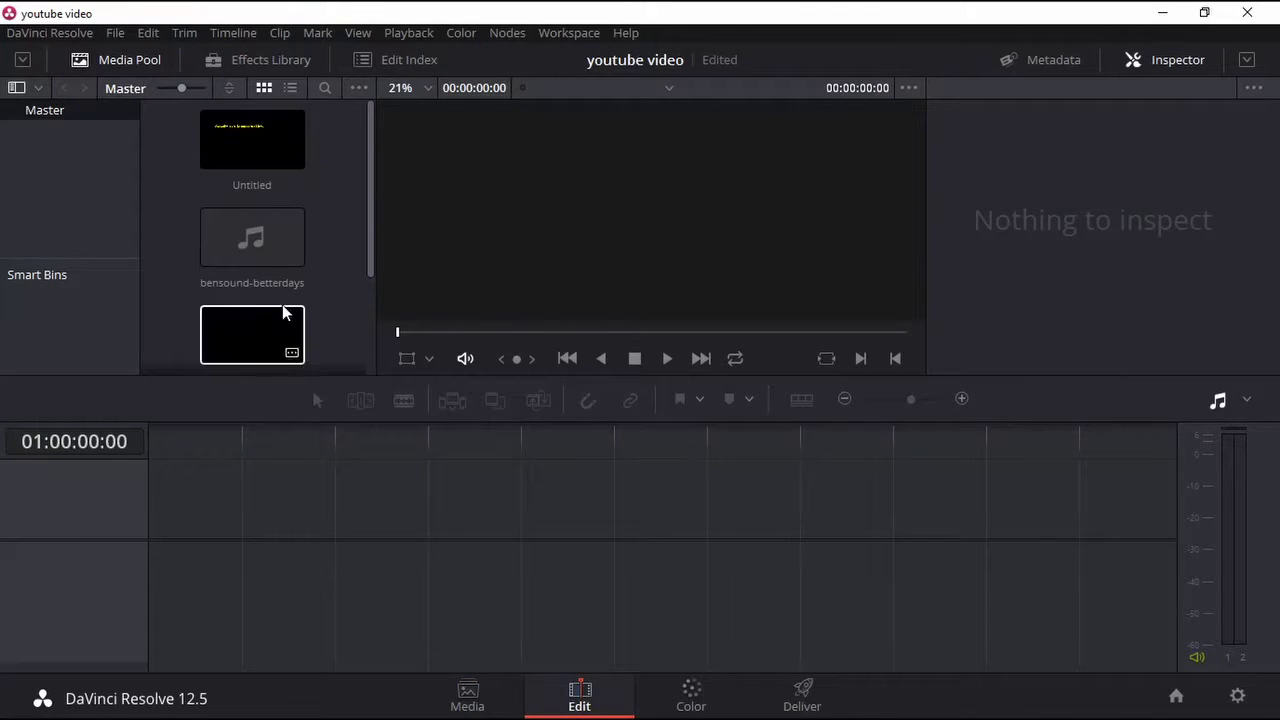
scroll(284, 300, down, 2)
drag(252, 298, 210, 531)
click(906, 400)
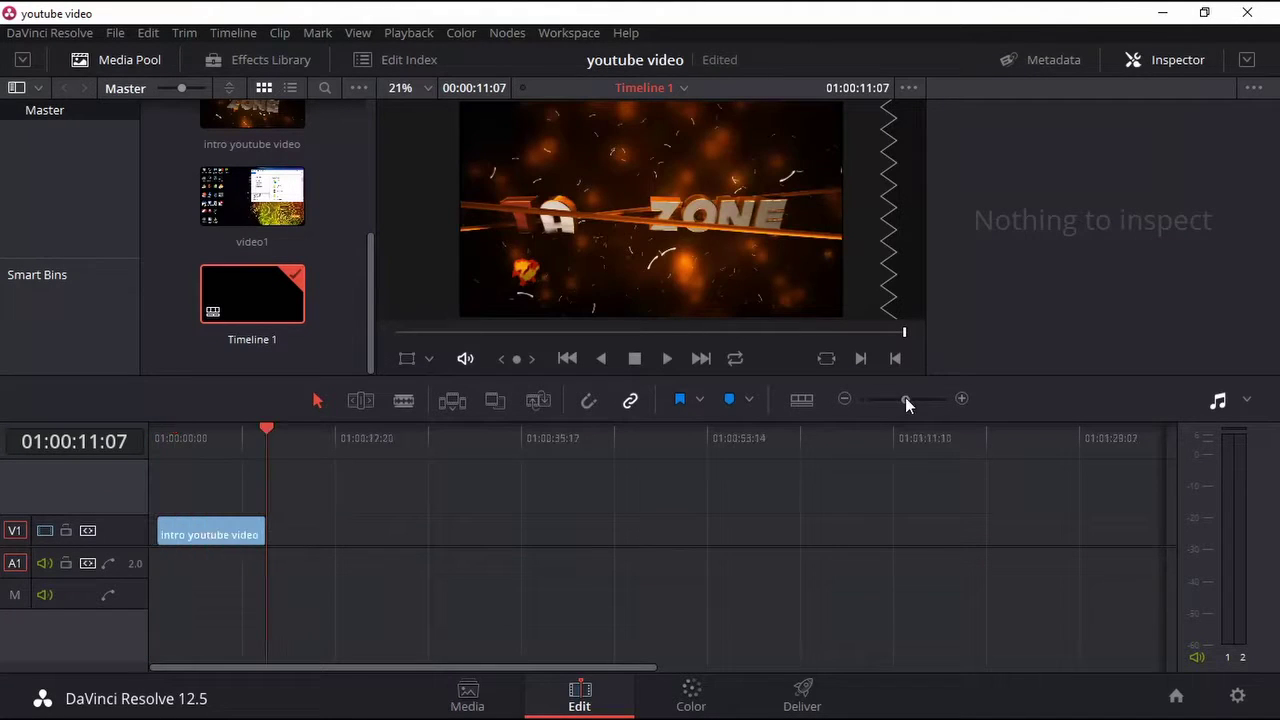
drag(198, 536, 190, 530)
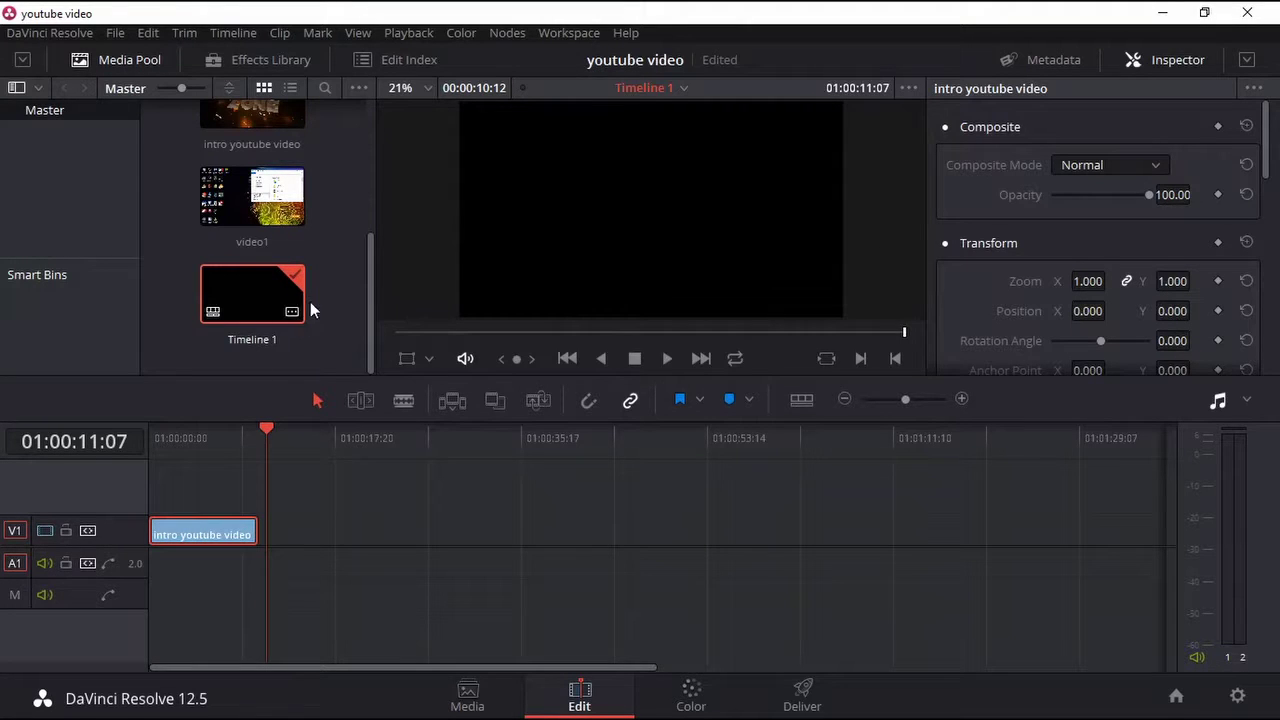
Place the Untitled title image on track V1 directly after the intro clip.
scroll(317, 274, up, 3)
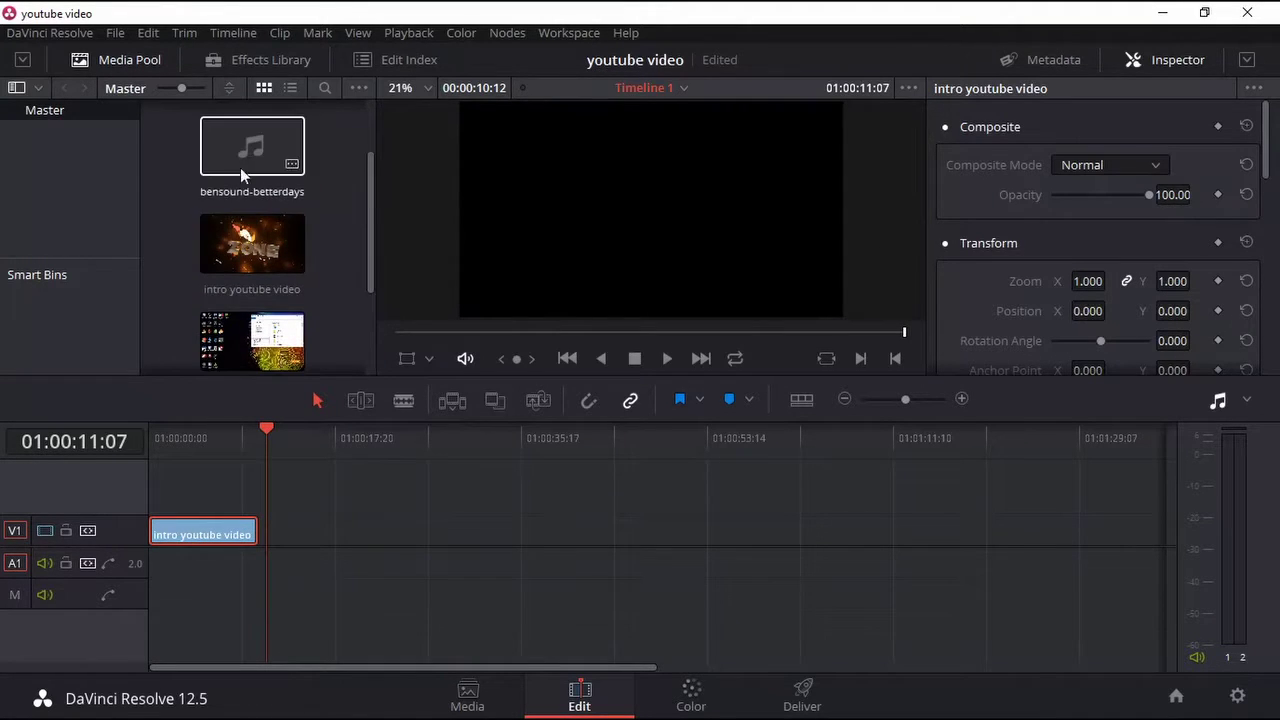
scroll(240, 141, up, 2)
drag(240, 141, 226, 490)
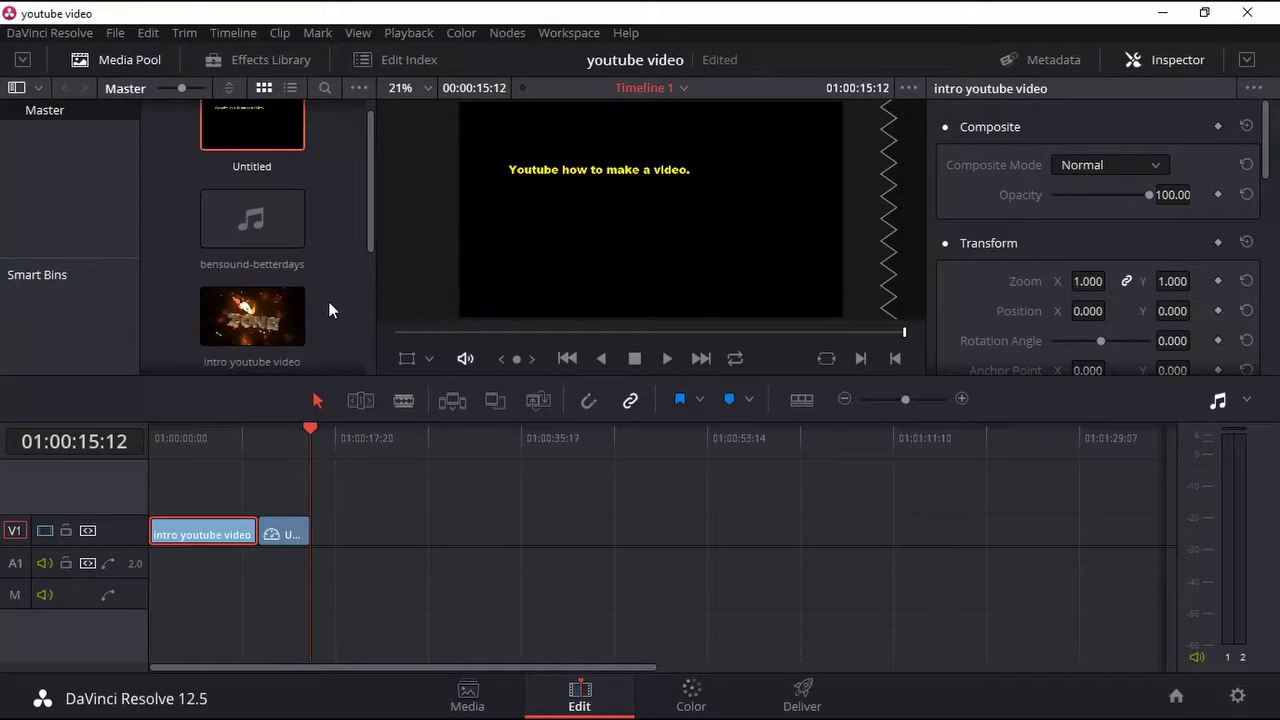
Place the video1 clip on track V1 directly after the title image.
scroll(330, 303, down, 1)
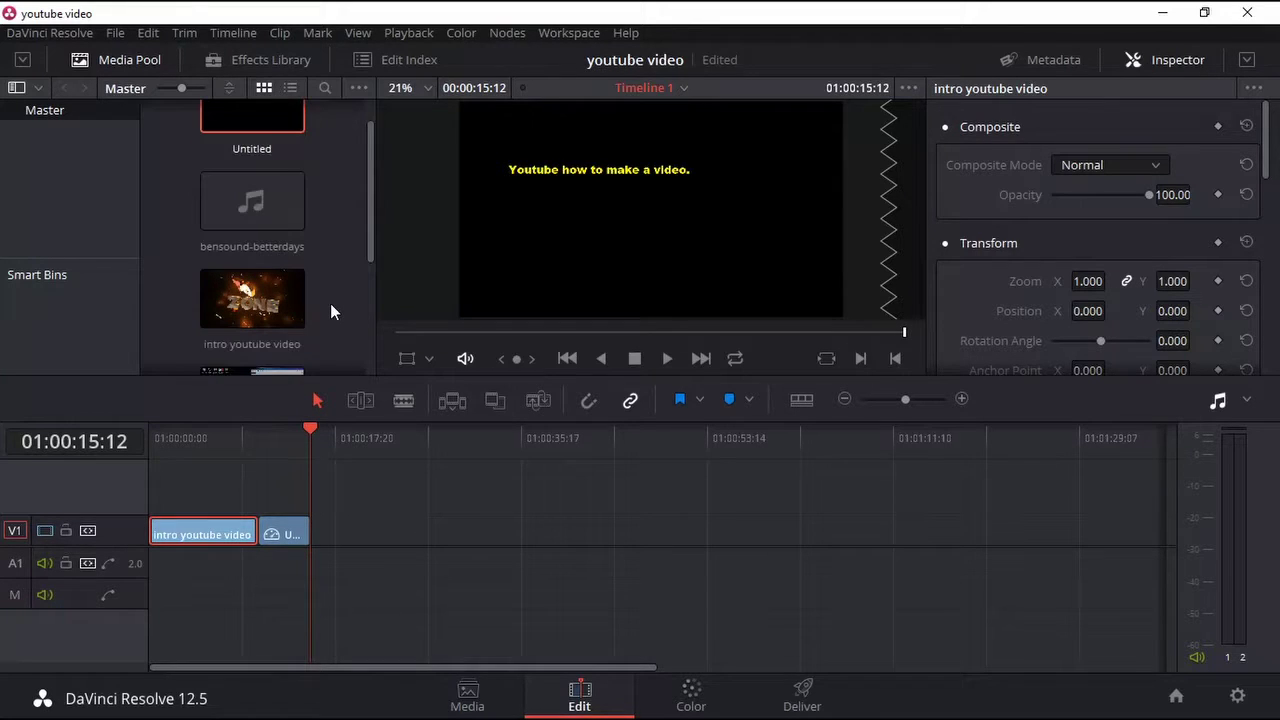
scroll(330, 303, down, 3)
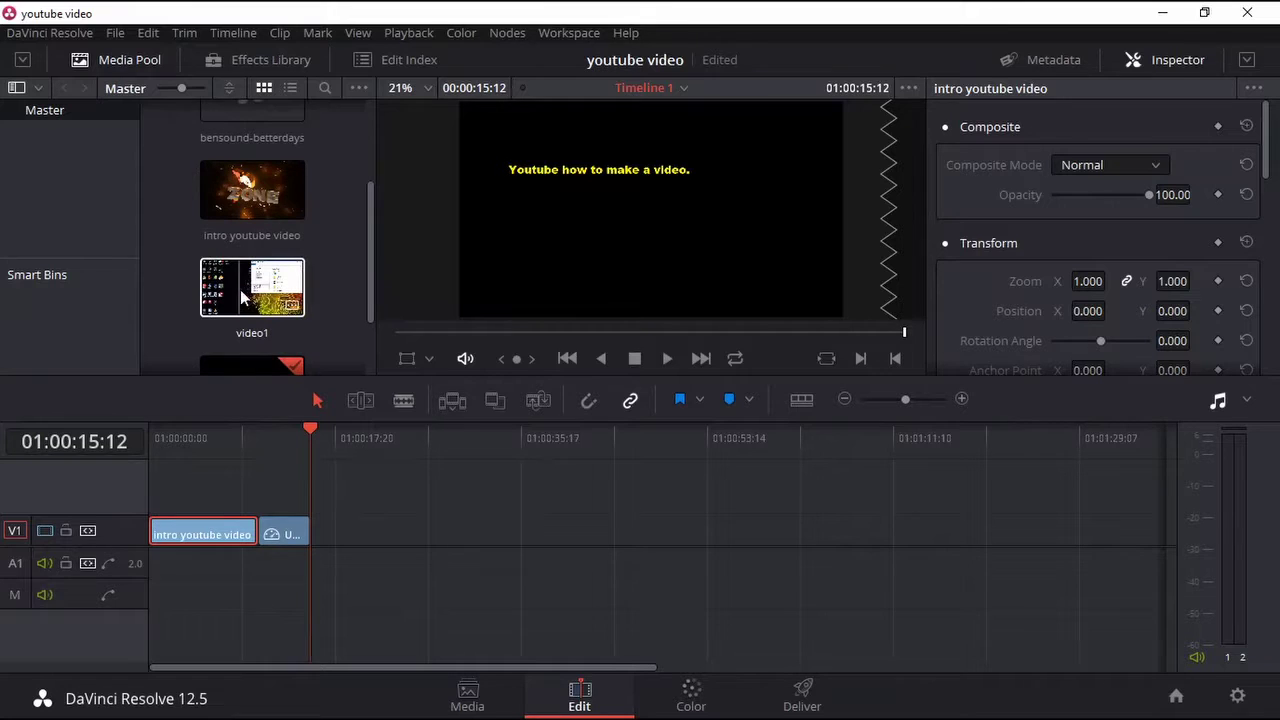
drag(240, 289, 280, 509)
key(End)
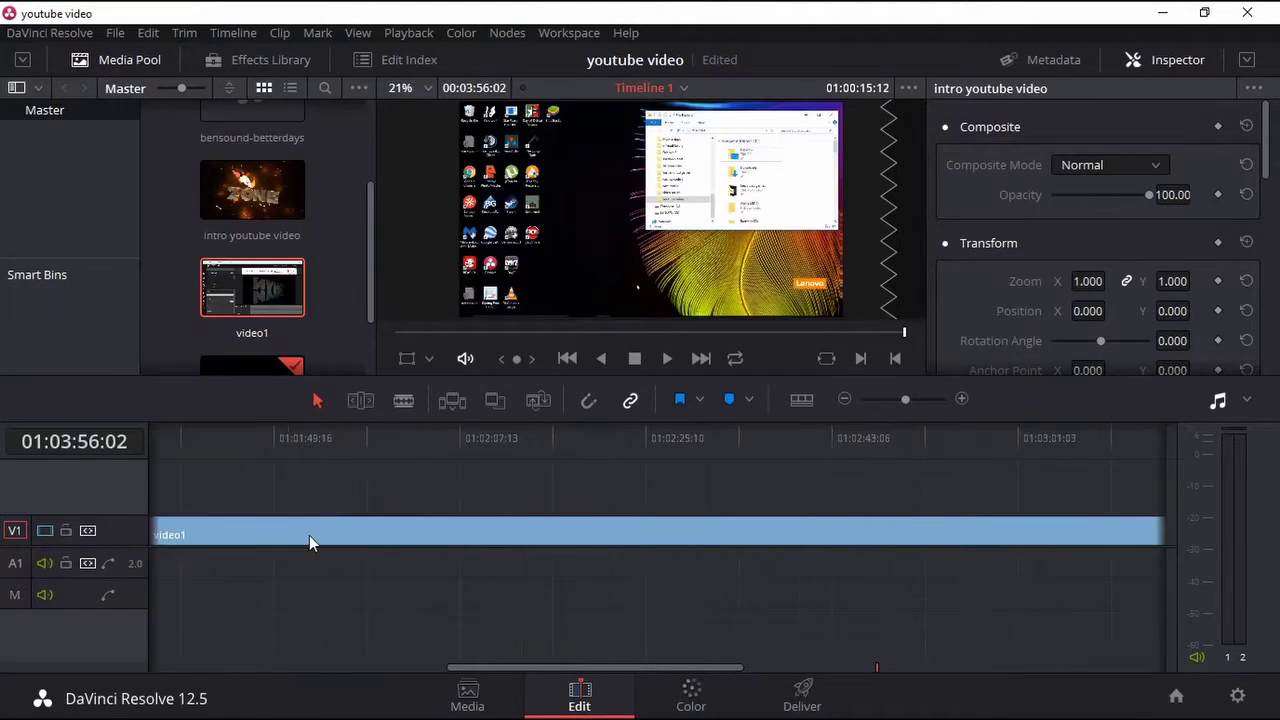
Lay bensound-betterdays on audio track A1 from the timeline start and append a second copy directly after it.
drag(580, 672, 259, 666)
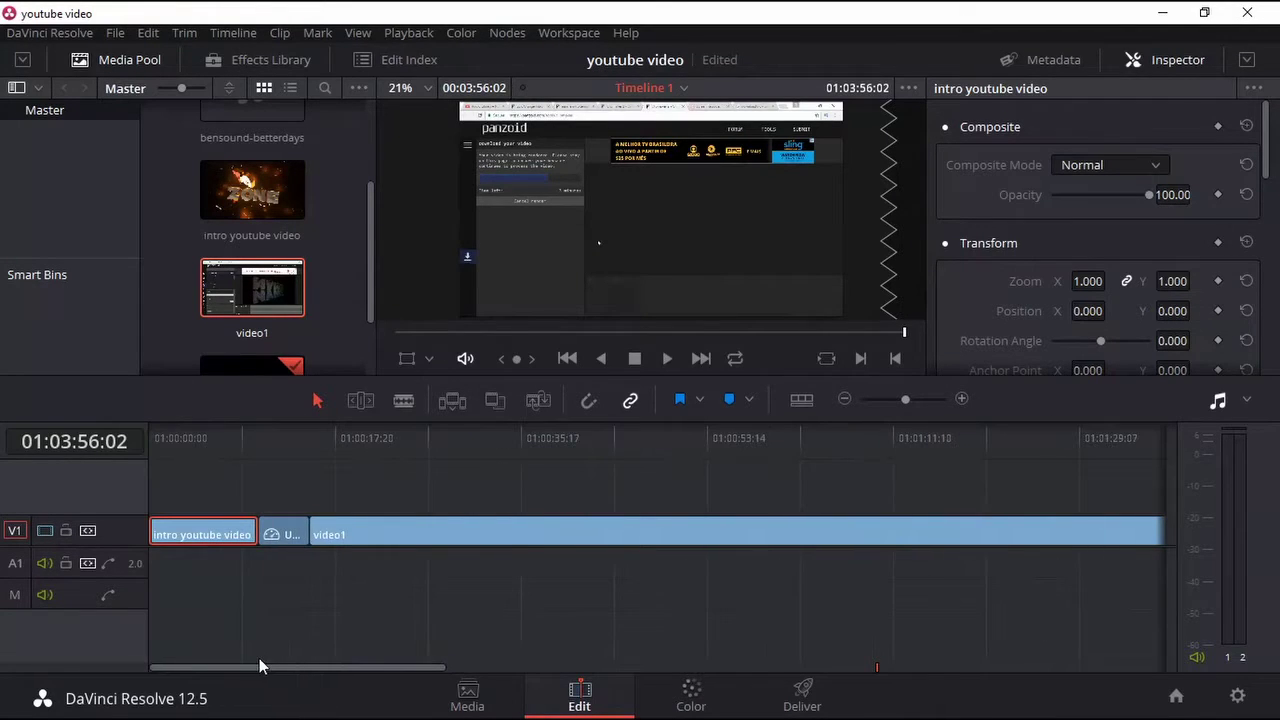
scroll(301, 282, down, 1)
scroll(308, 280, up, 3)
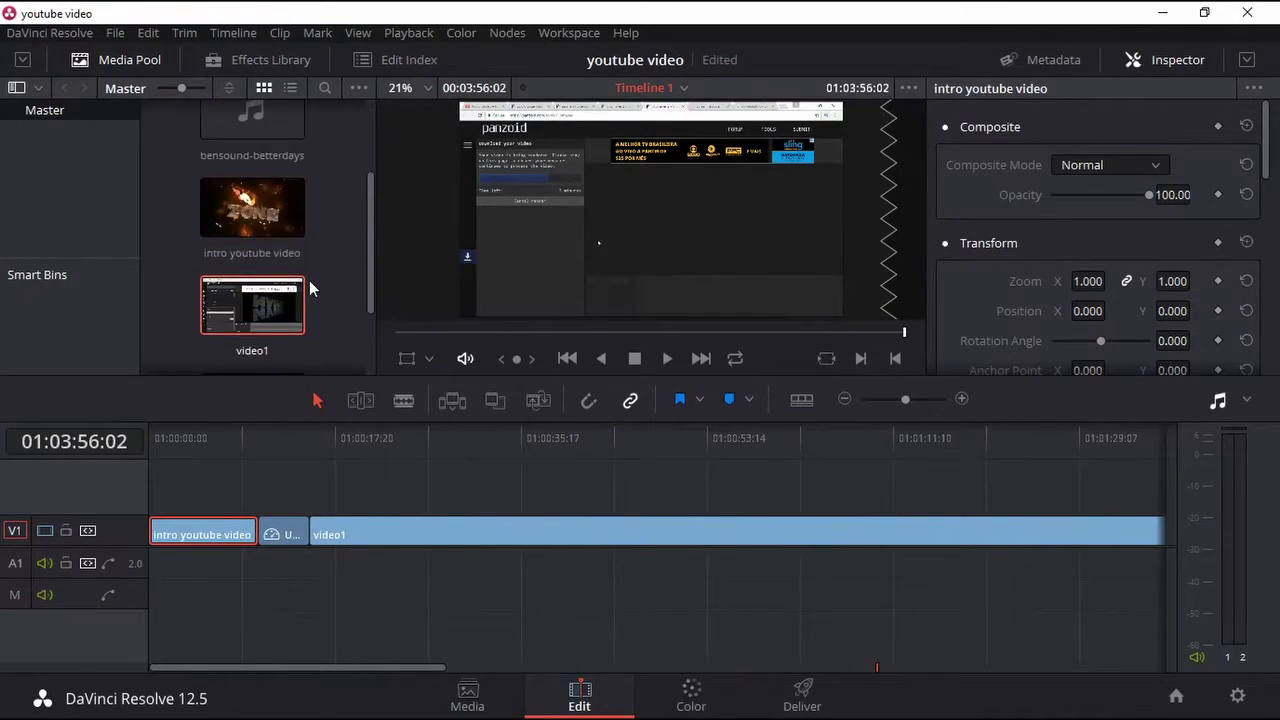
scroll(309, 280, up, 2)
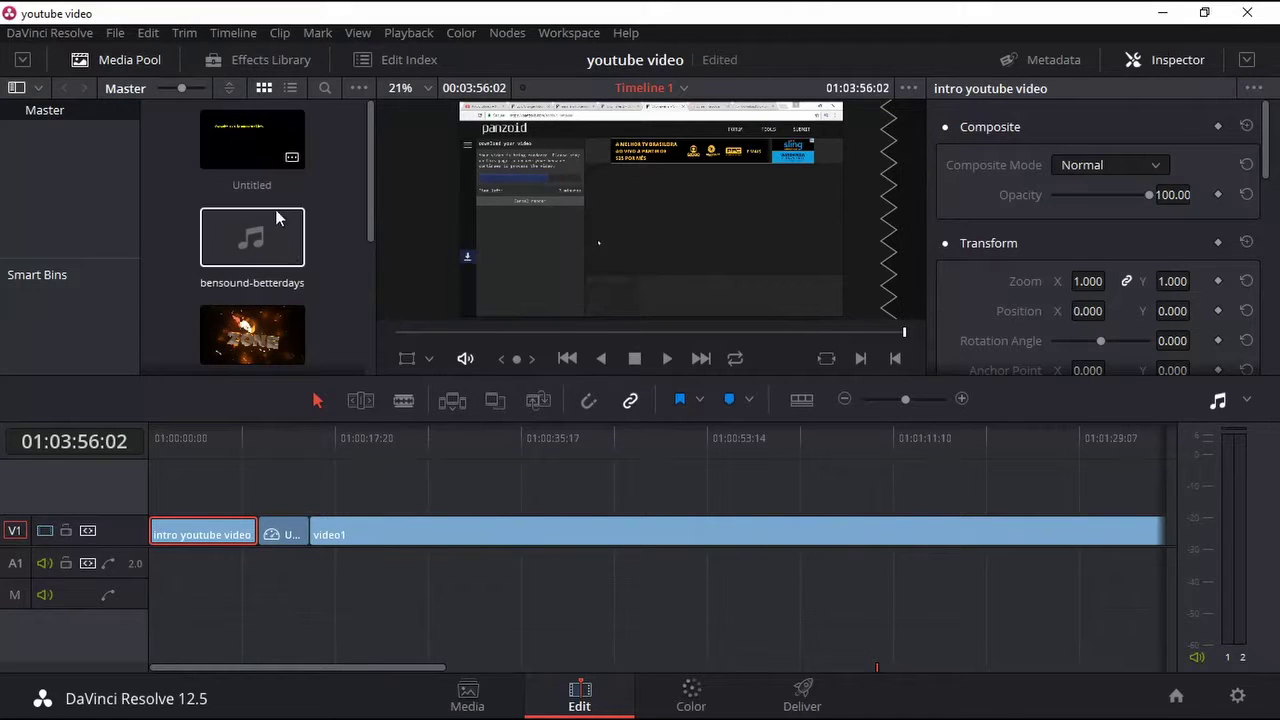
drag(246, 226, 114, 530)
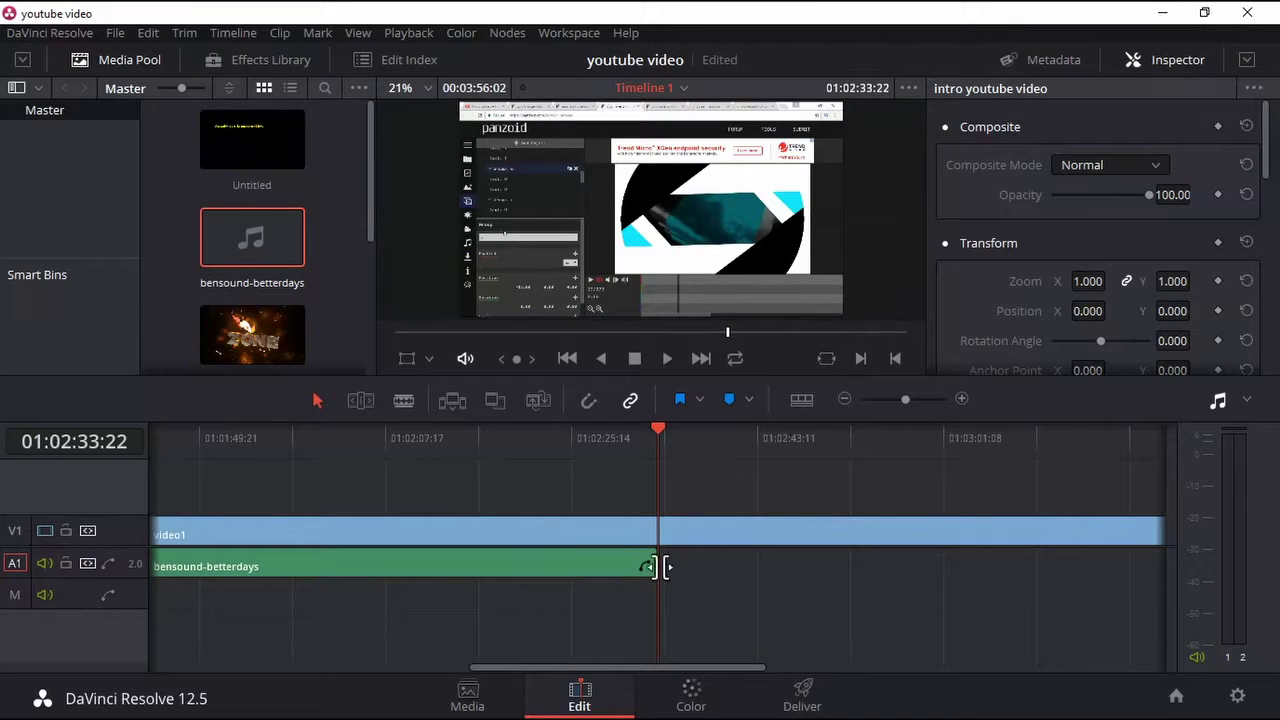
click(660, 565)
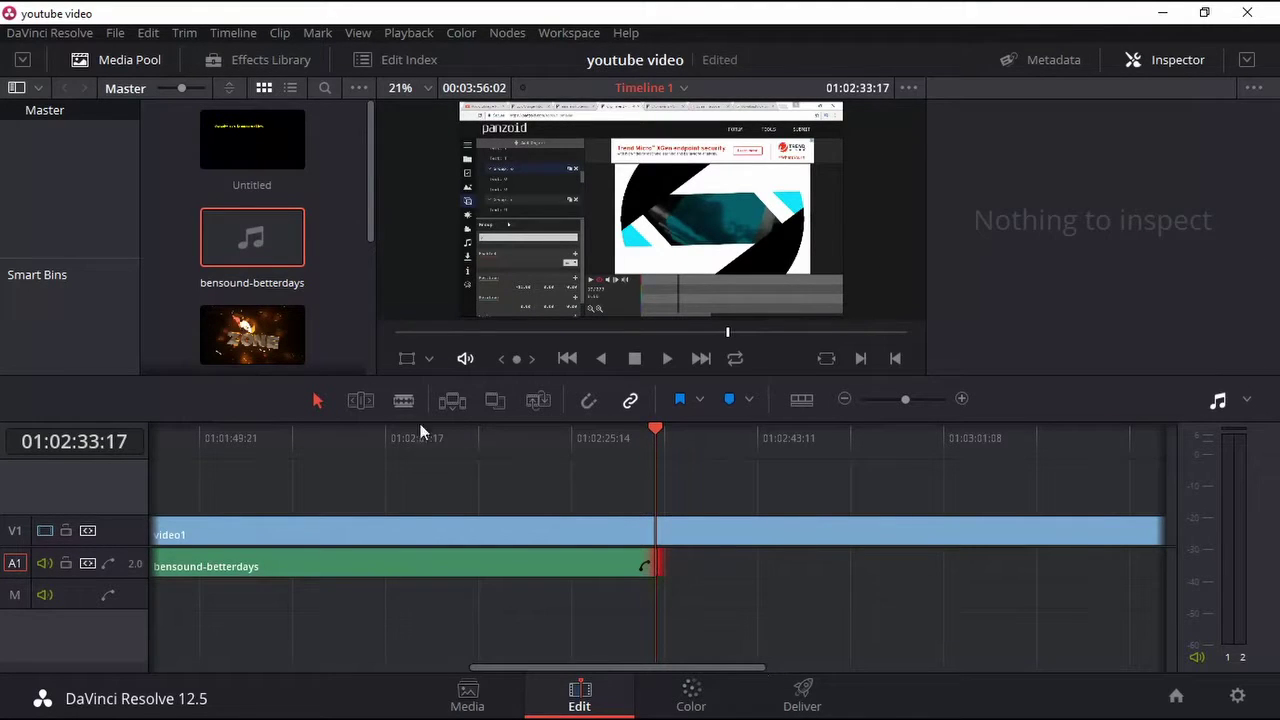
drag(349, 317, 657, 578)
Split the second bensound-betterdays copy at the end of video1 and delete the excess music beyond the cut.
drag(748, 669, 624, 667)
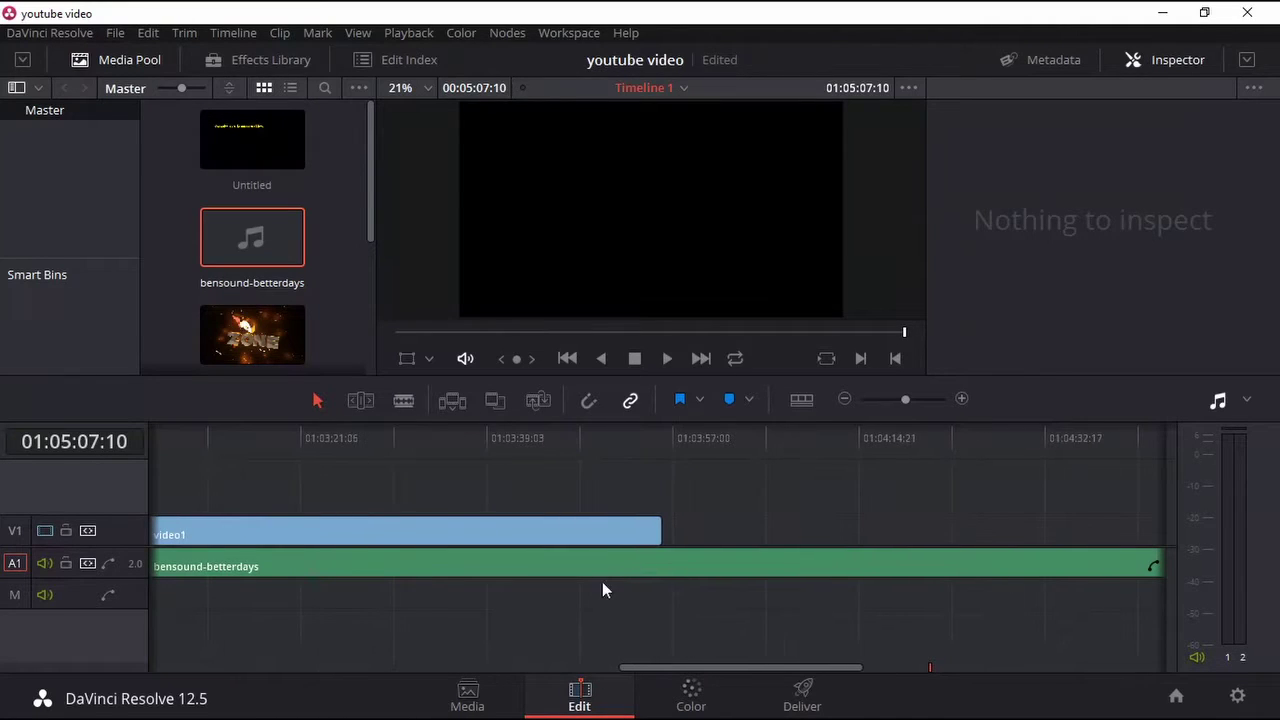
click(404, 400)
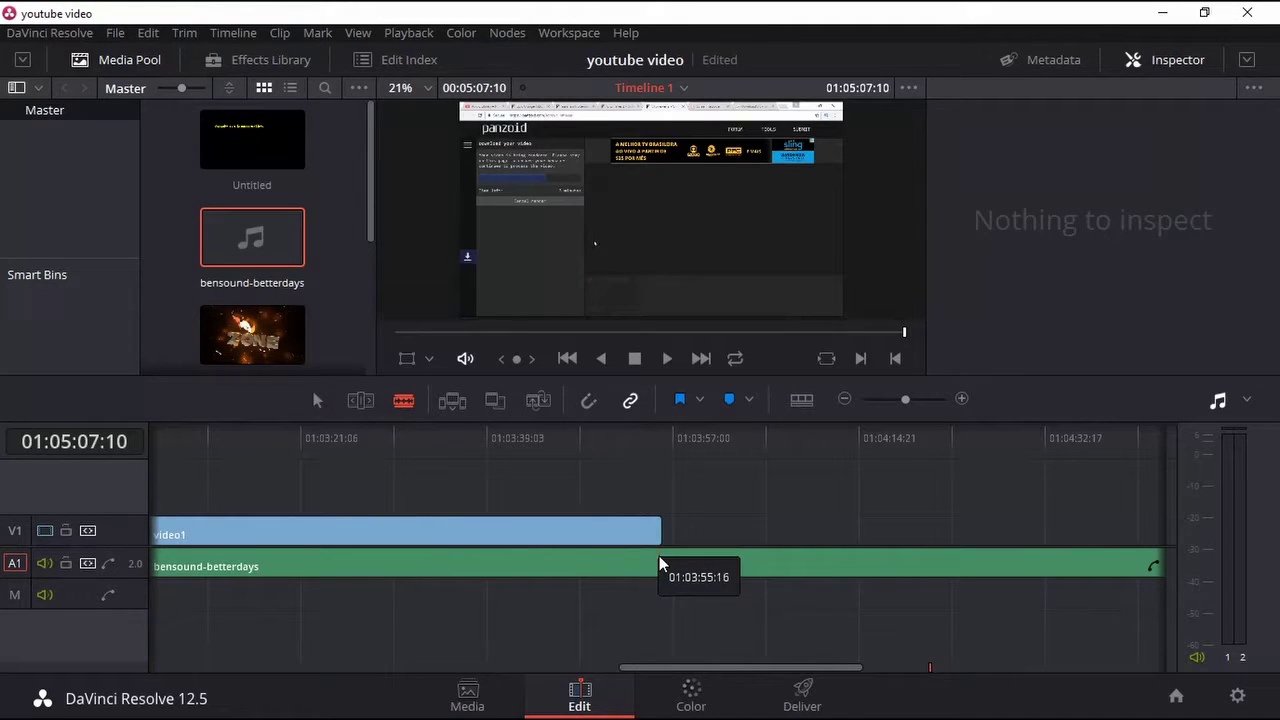
click(660, 565)
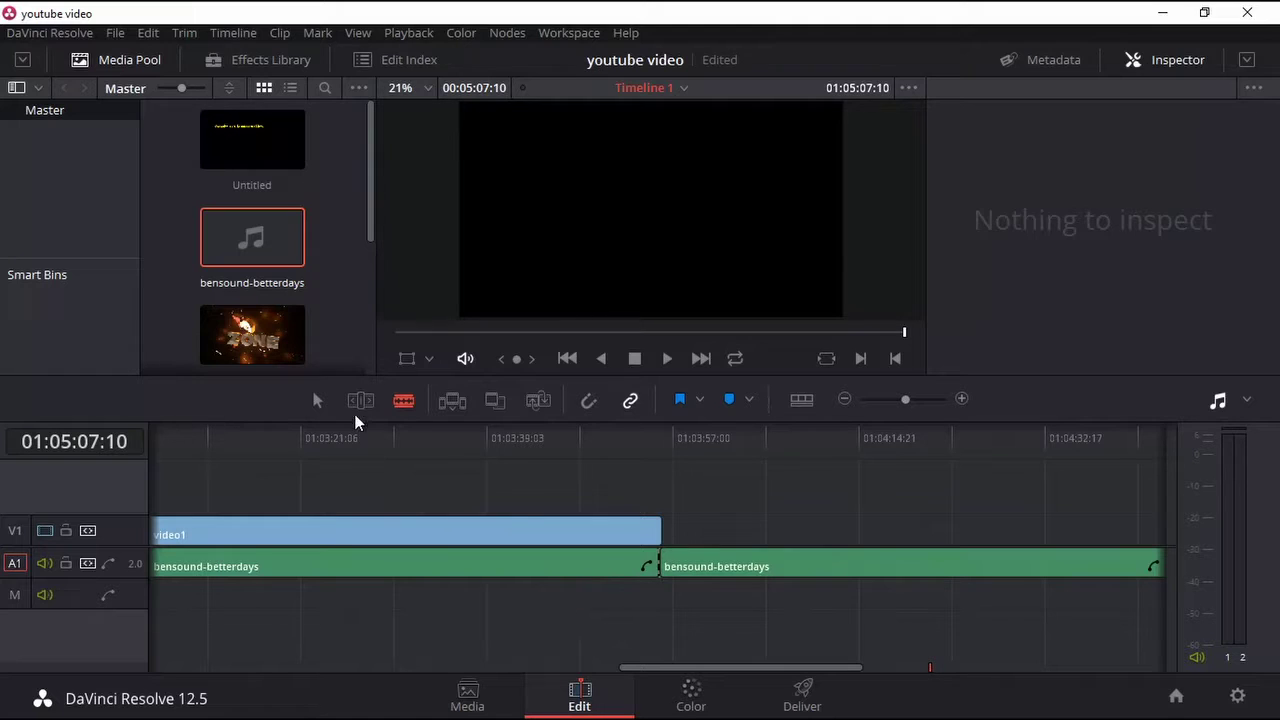
click(318, 401)
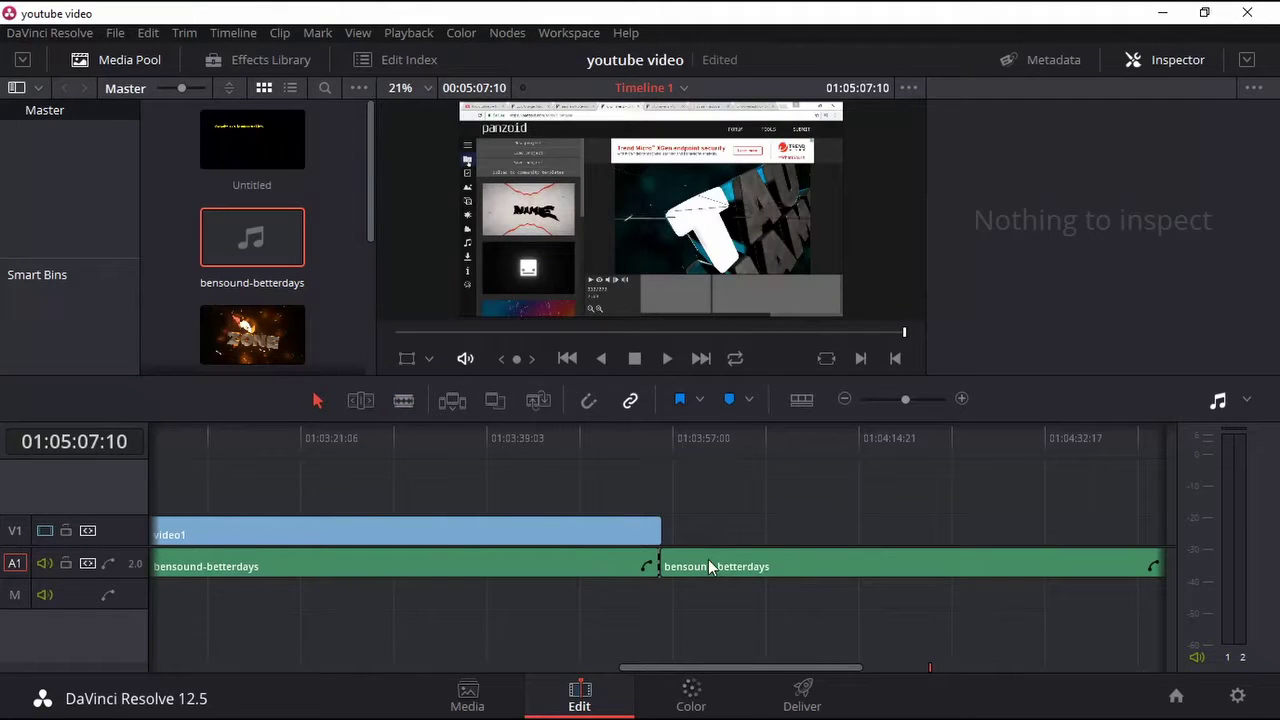
click(708, 567)
right_click(812, 570)
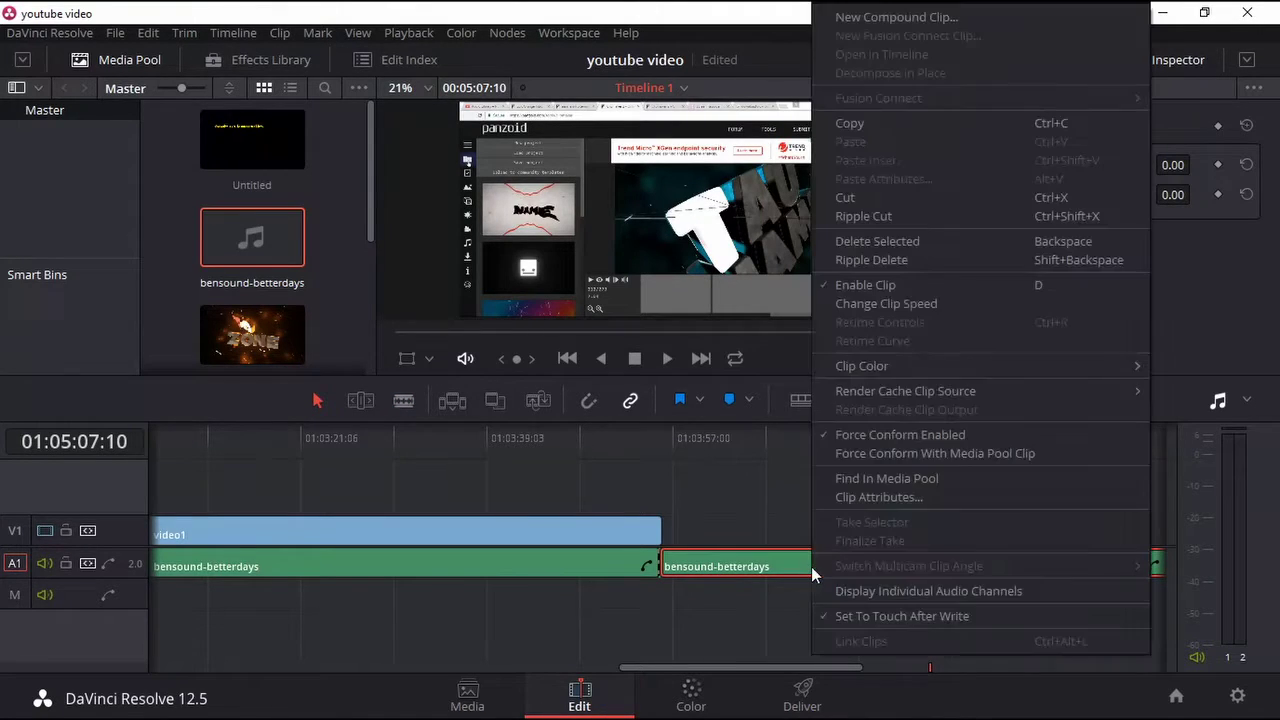
click(851, 238)
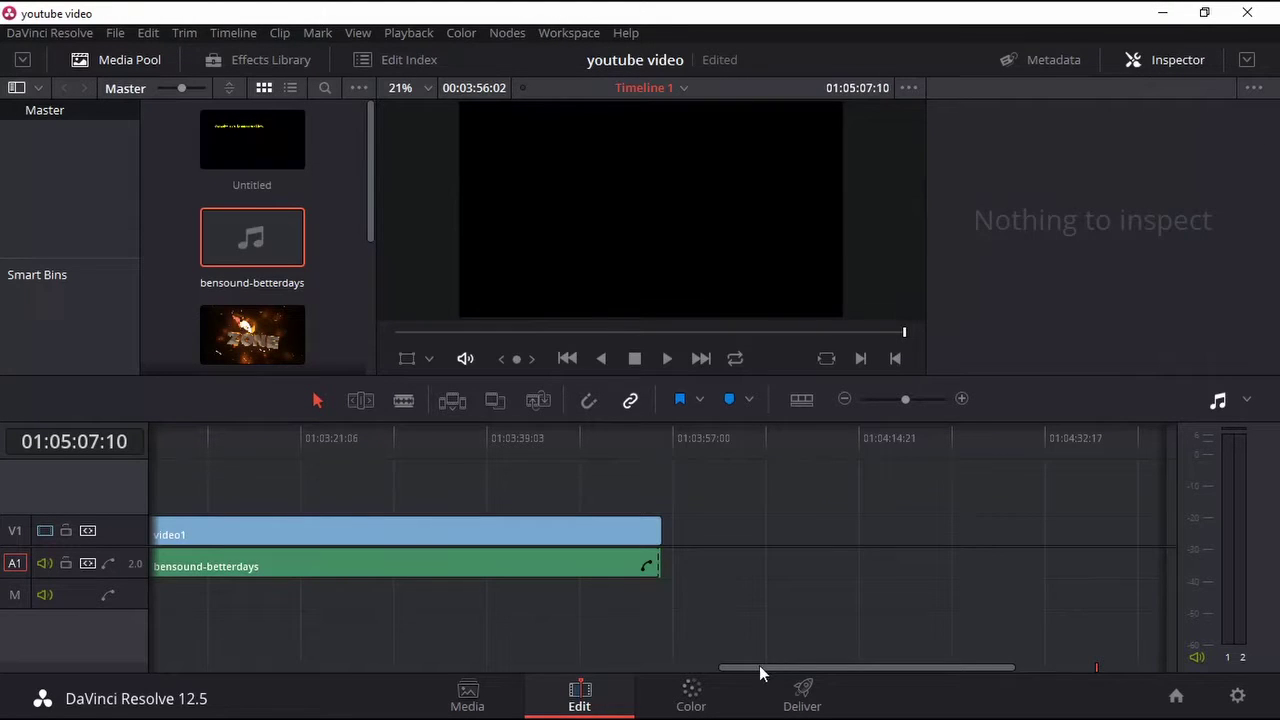
Play the timeline from its beginning through the intro and the Untitled title image to review their timing.
drag(759, 665, 181, 662)
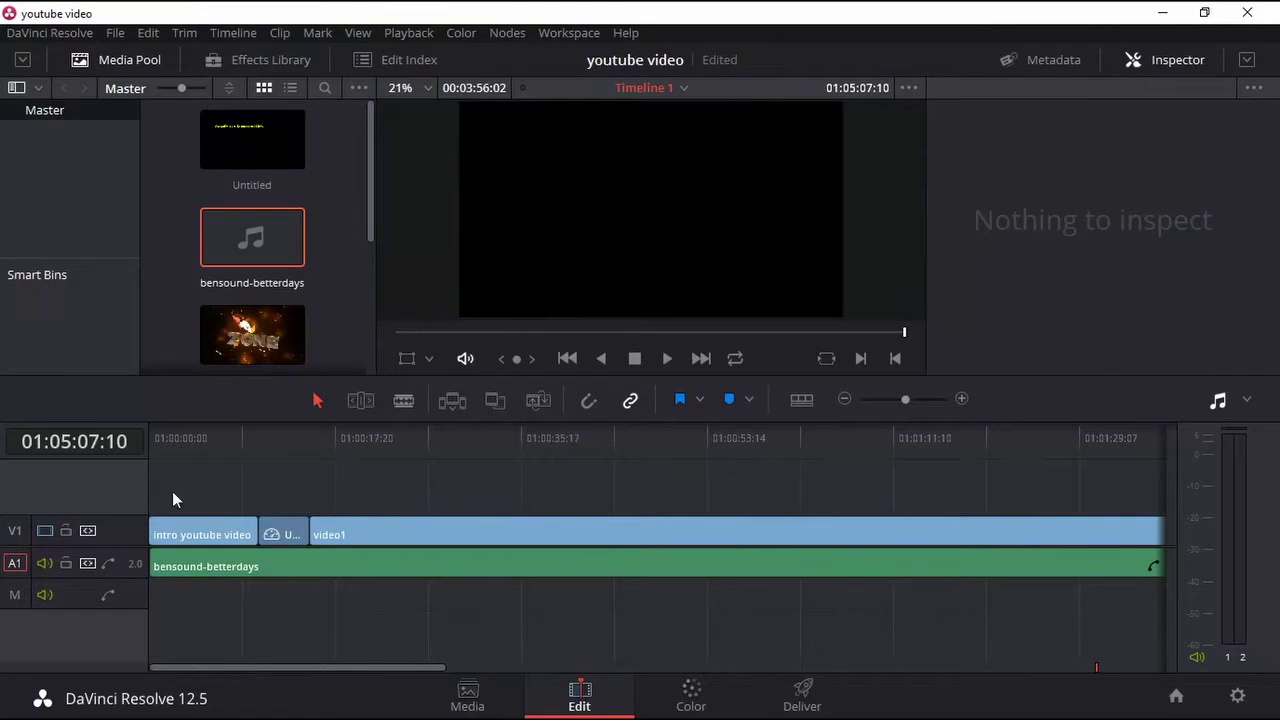
click(155, 436)
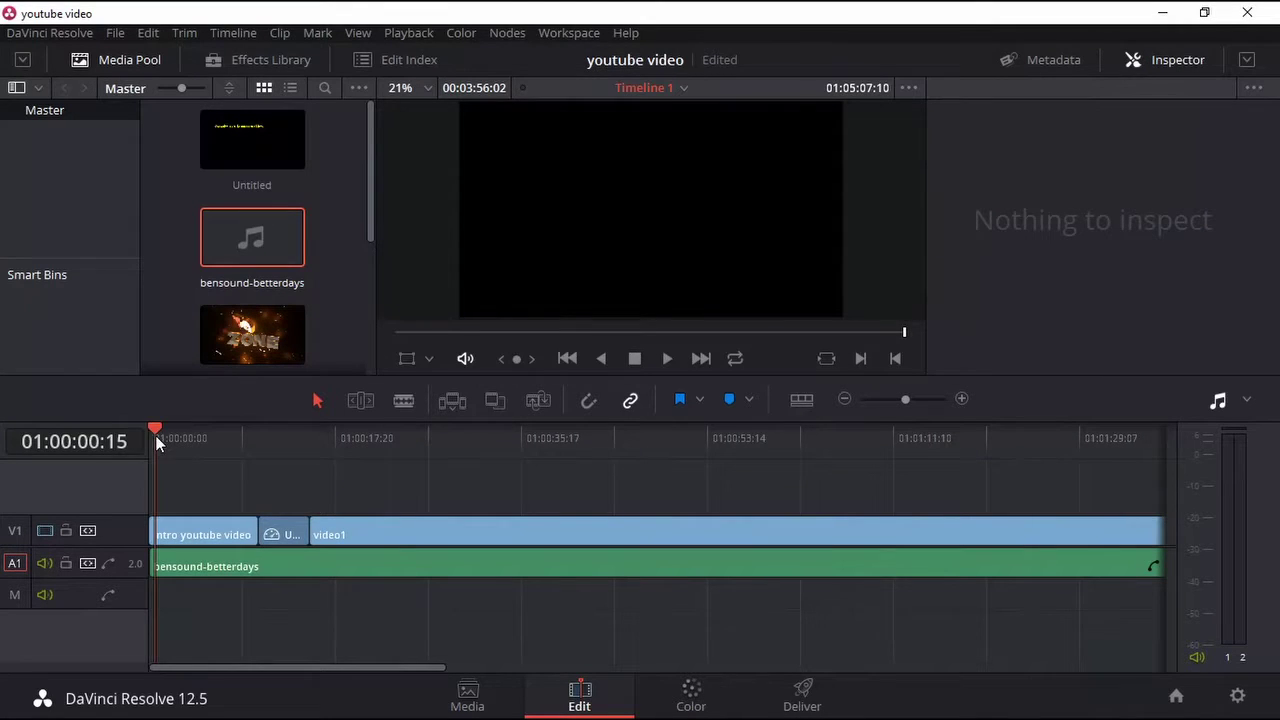
click(667, 359)
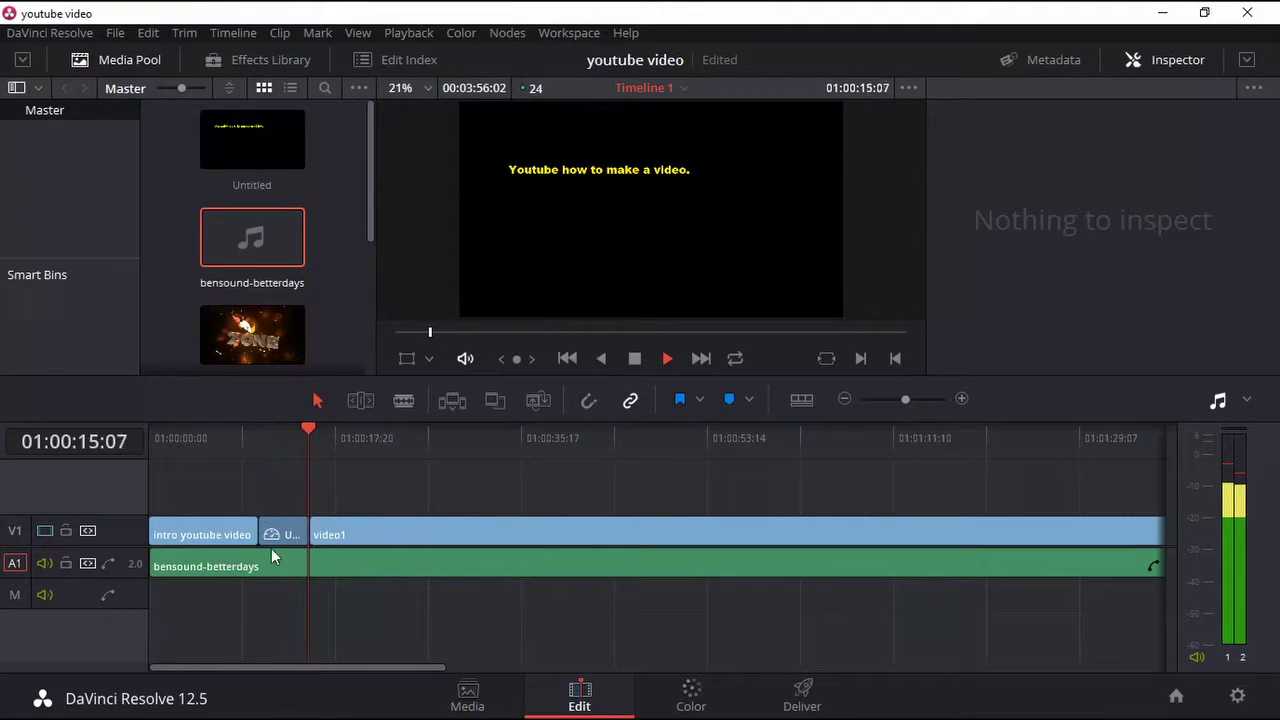
click(634, 358)
Shorten the Untitled title image by splitting it at 01:00:12:22 and deleting the second part, and close the gap with video1.
click(284, 438)
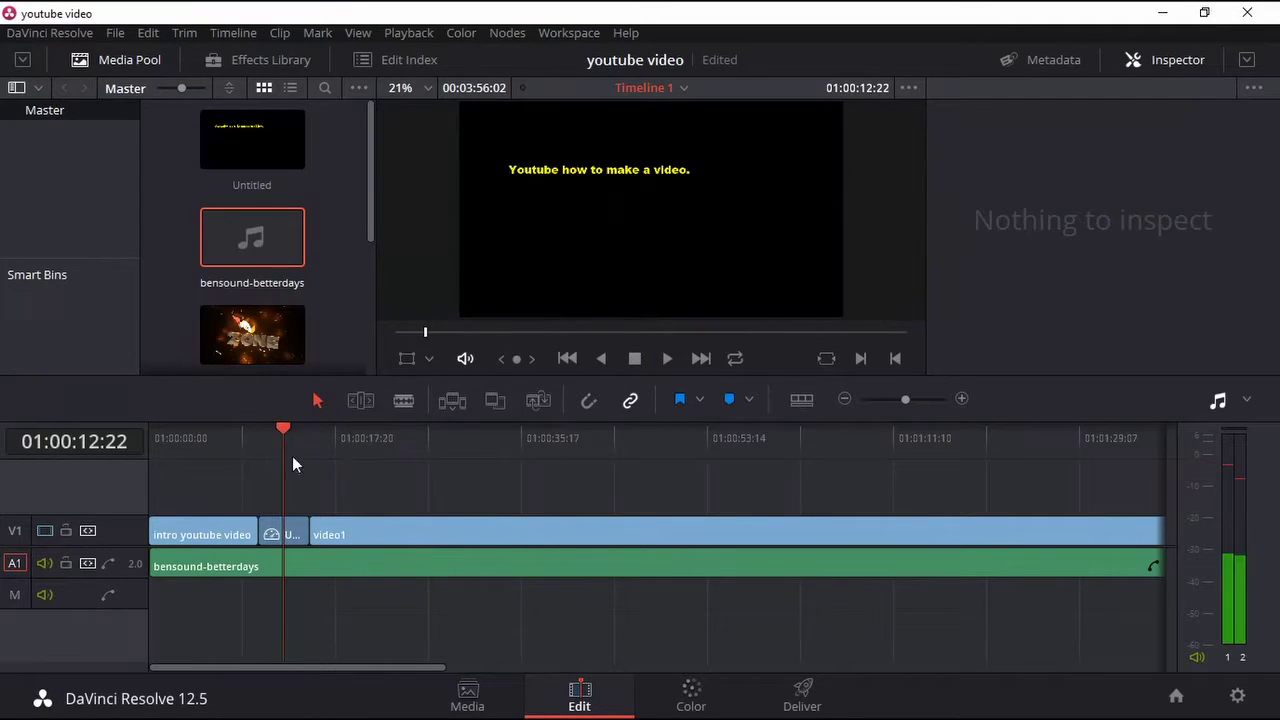
click(403, 400)
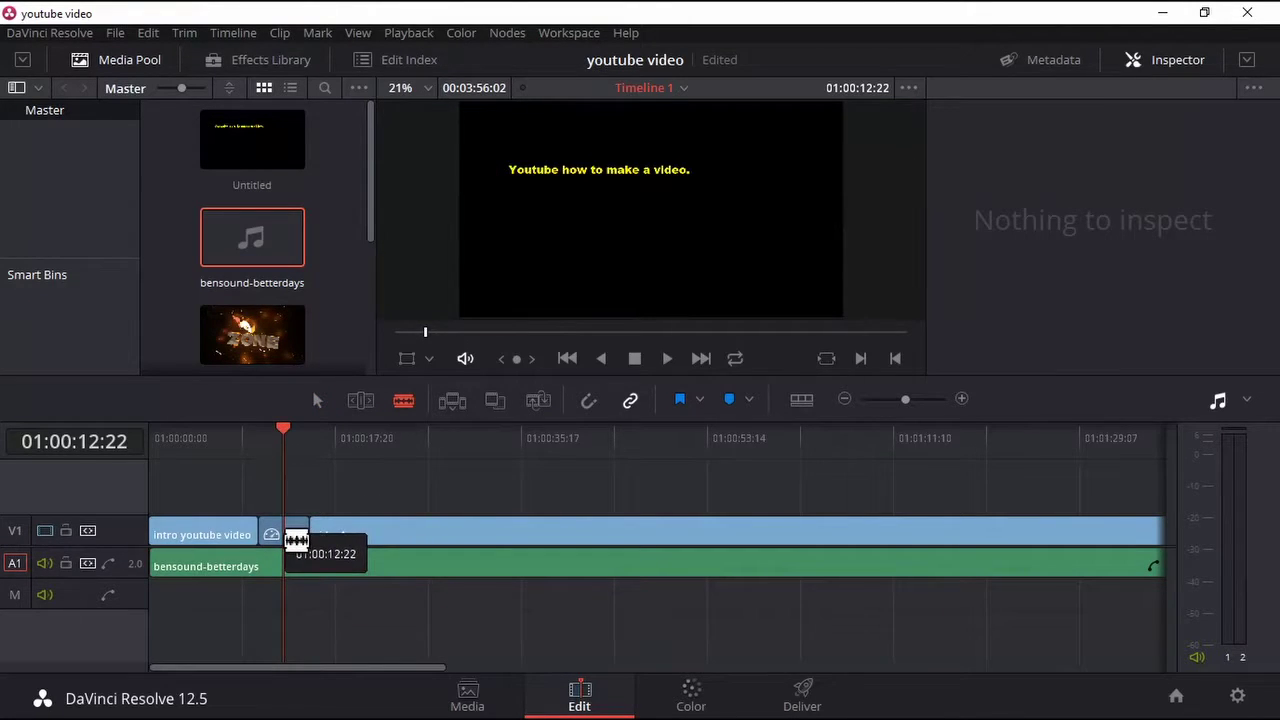
click(285, 540)
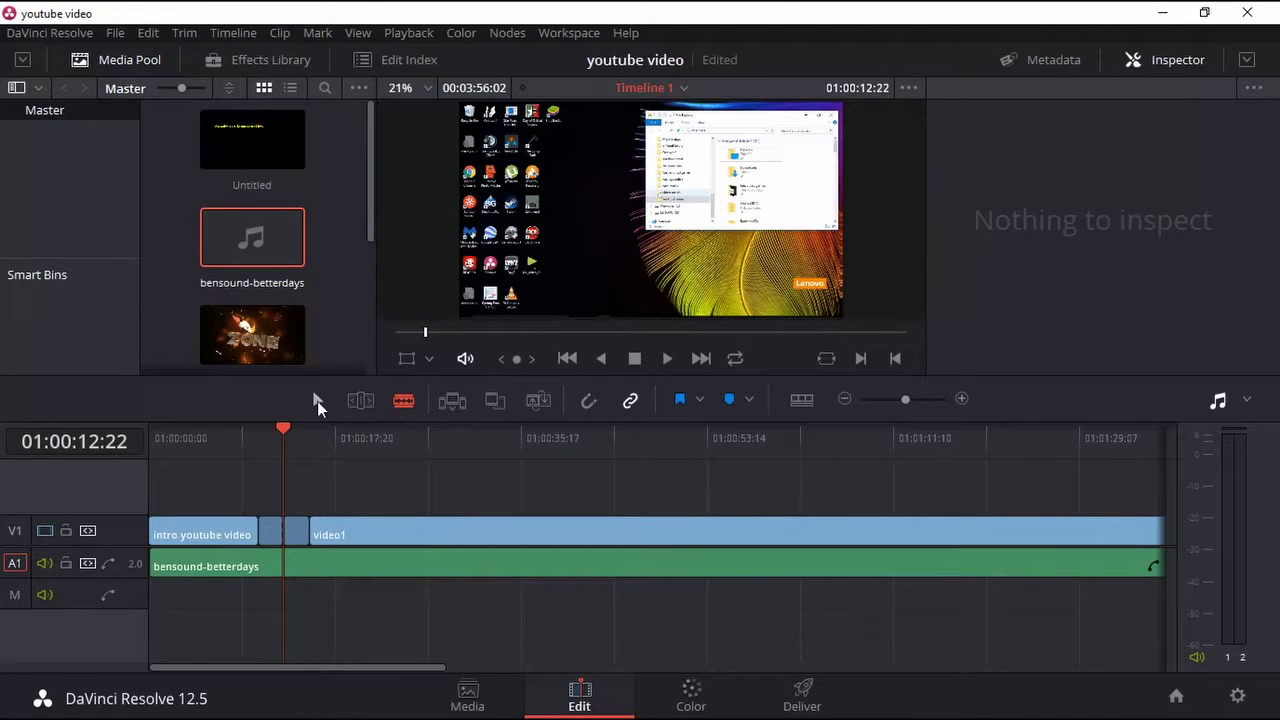
click(317, 401)
click(294, 538)
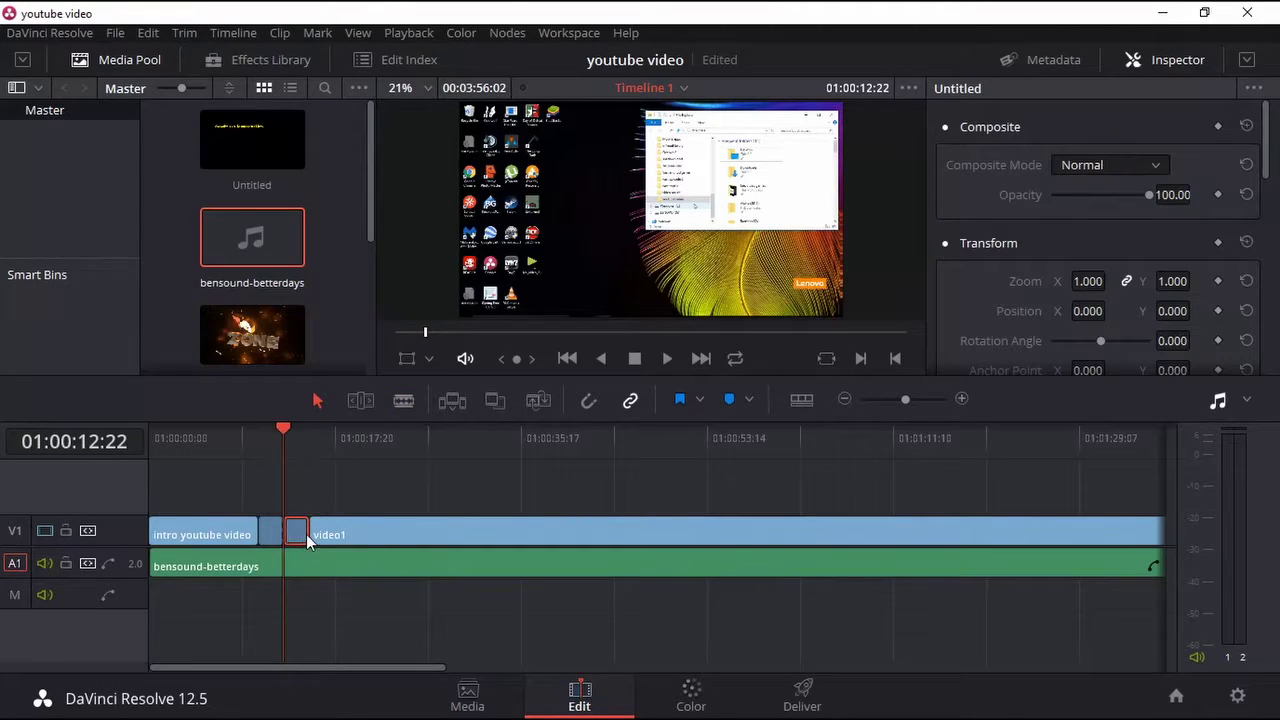
right_click(306, 534)
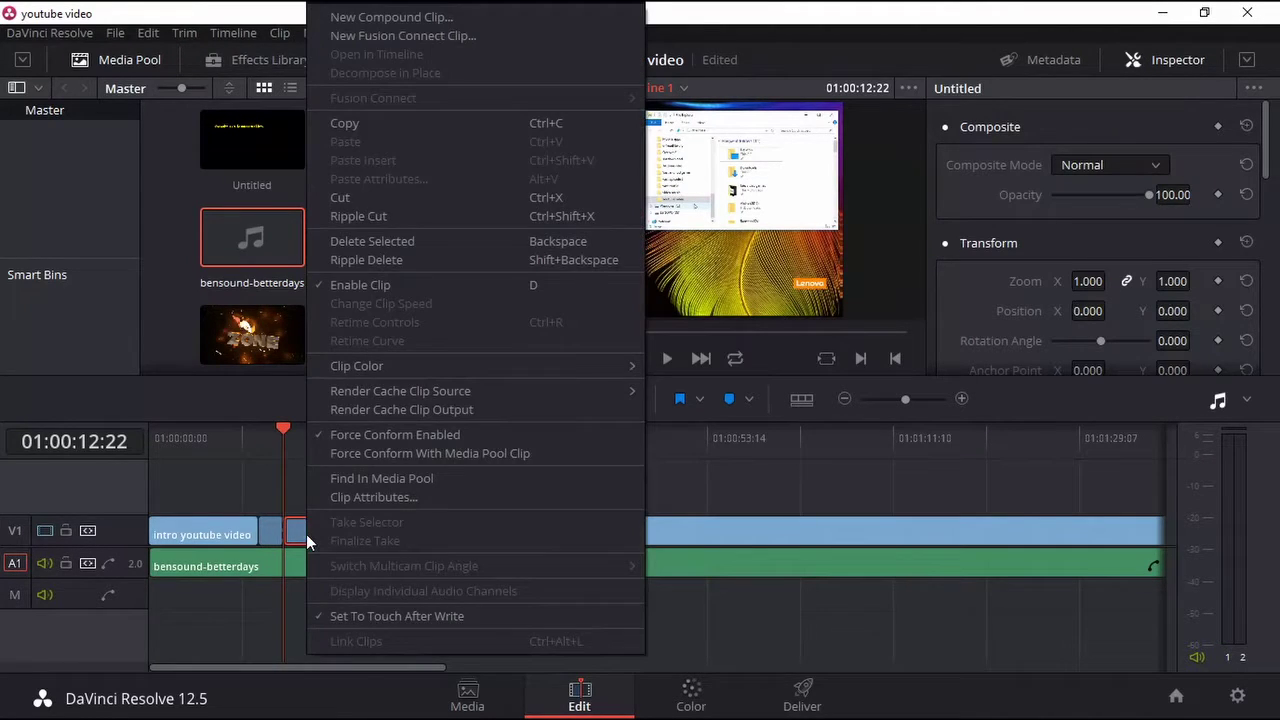
click(368, 243)
drag(384, 532, 360, 535)
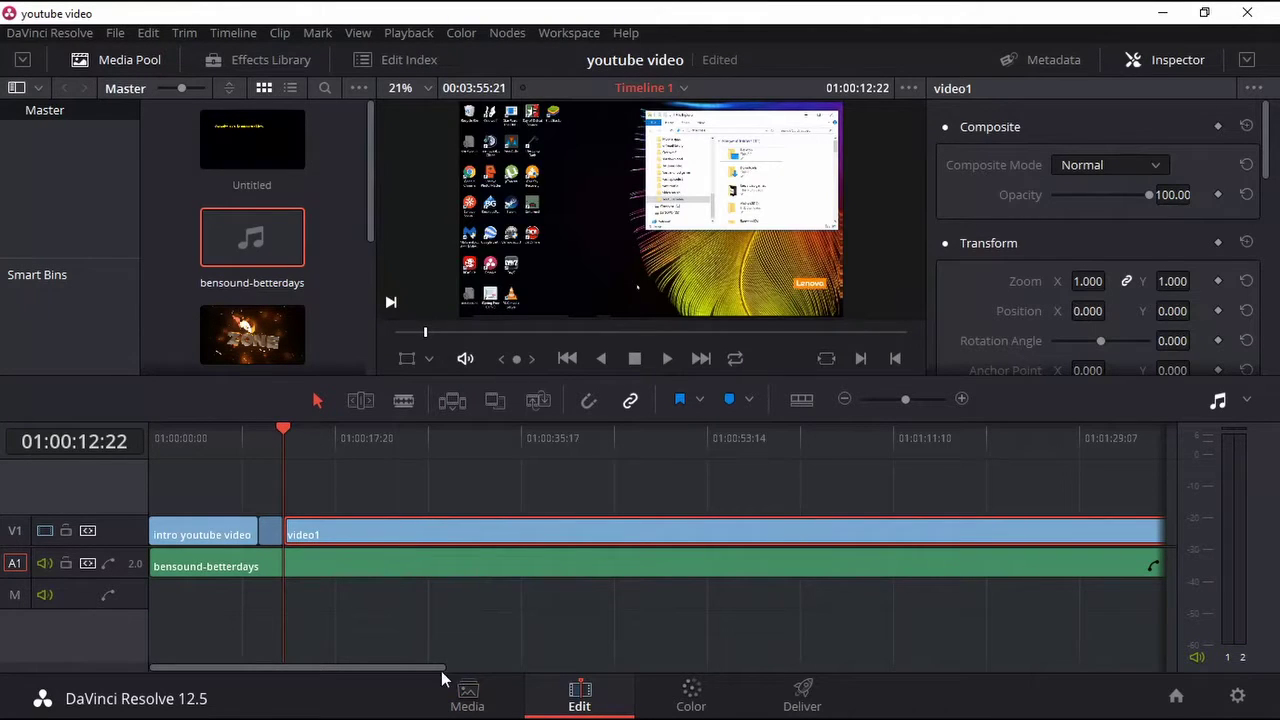
Split the last bensound-betterdays clip on A1 at the end of video1 and delete the music beyond the cut.
drag(441, 667, 900, 647)
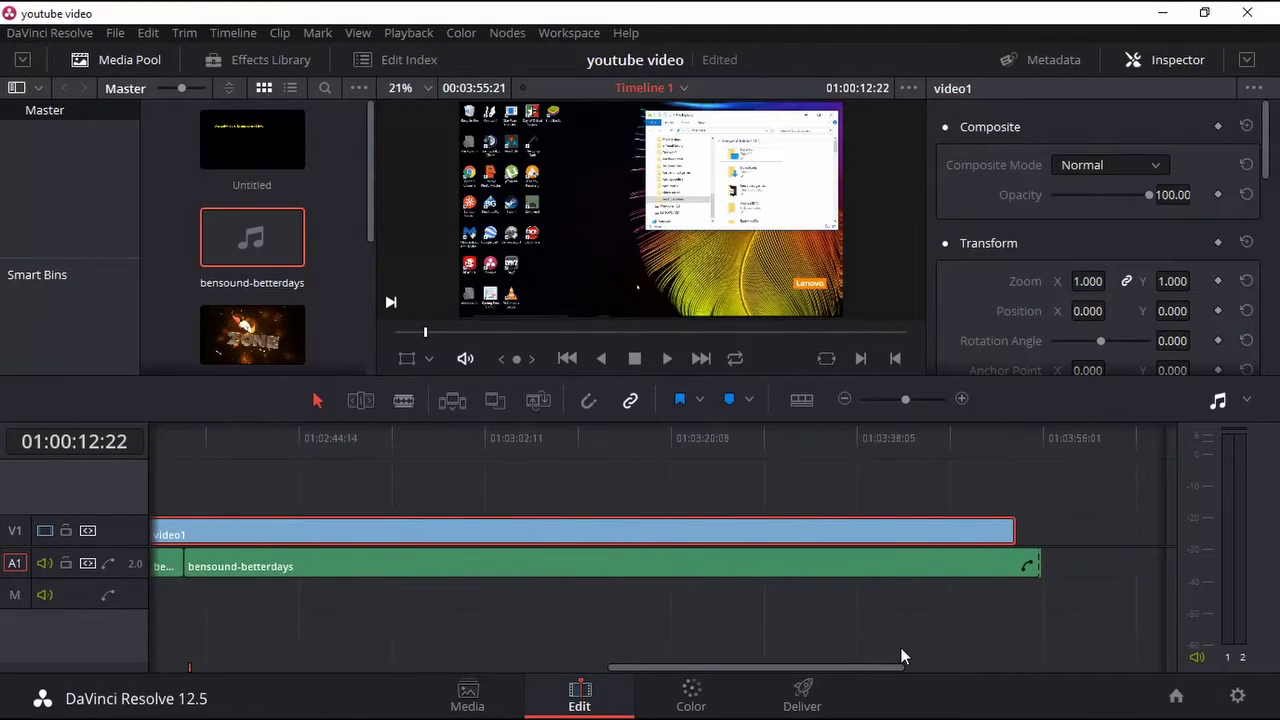
click(1004, 432)
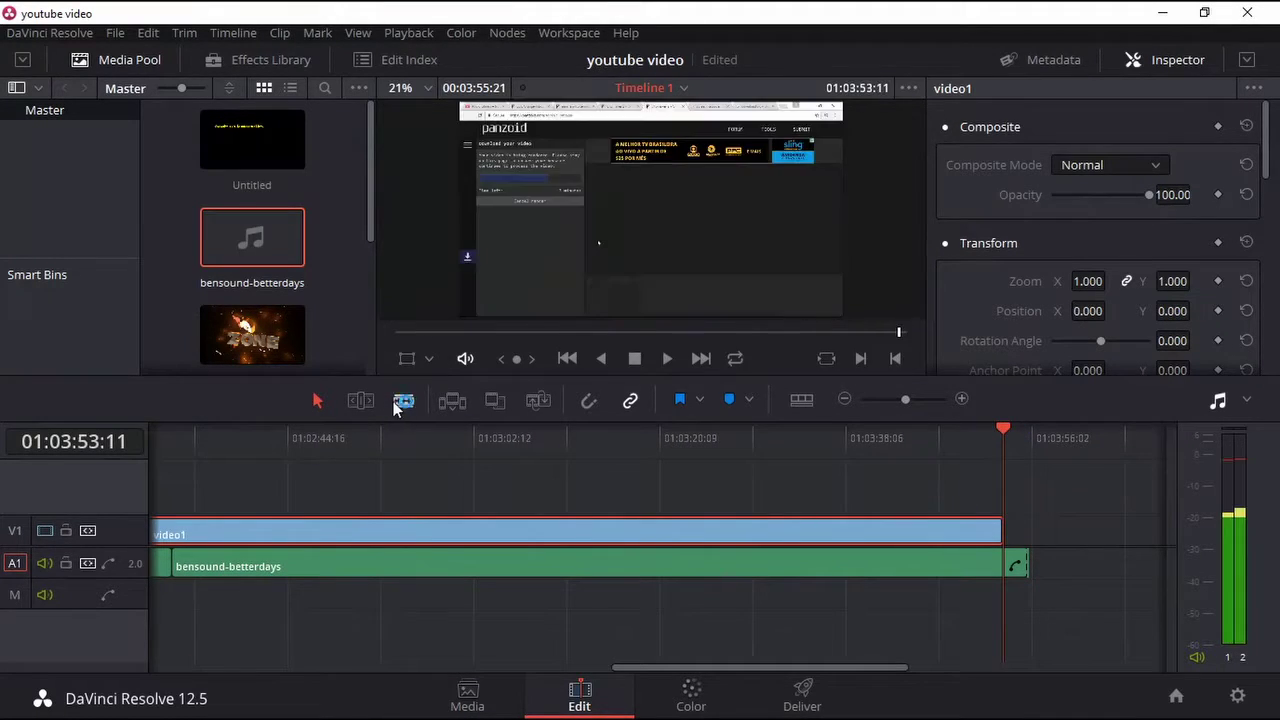
drag(1025, 566, 1015, 575)
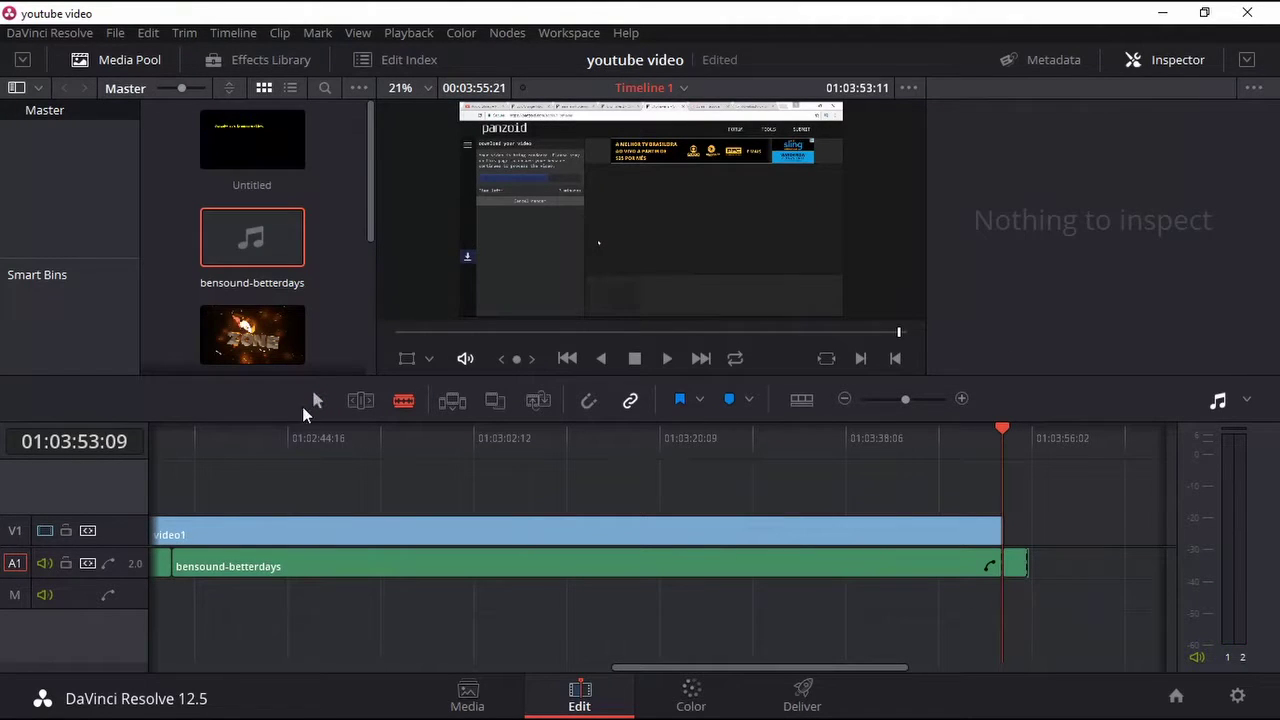
click(315, 399)
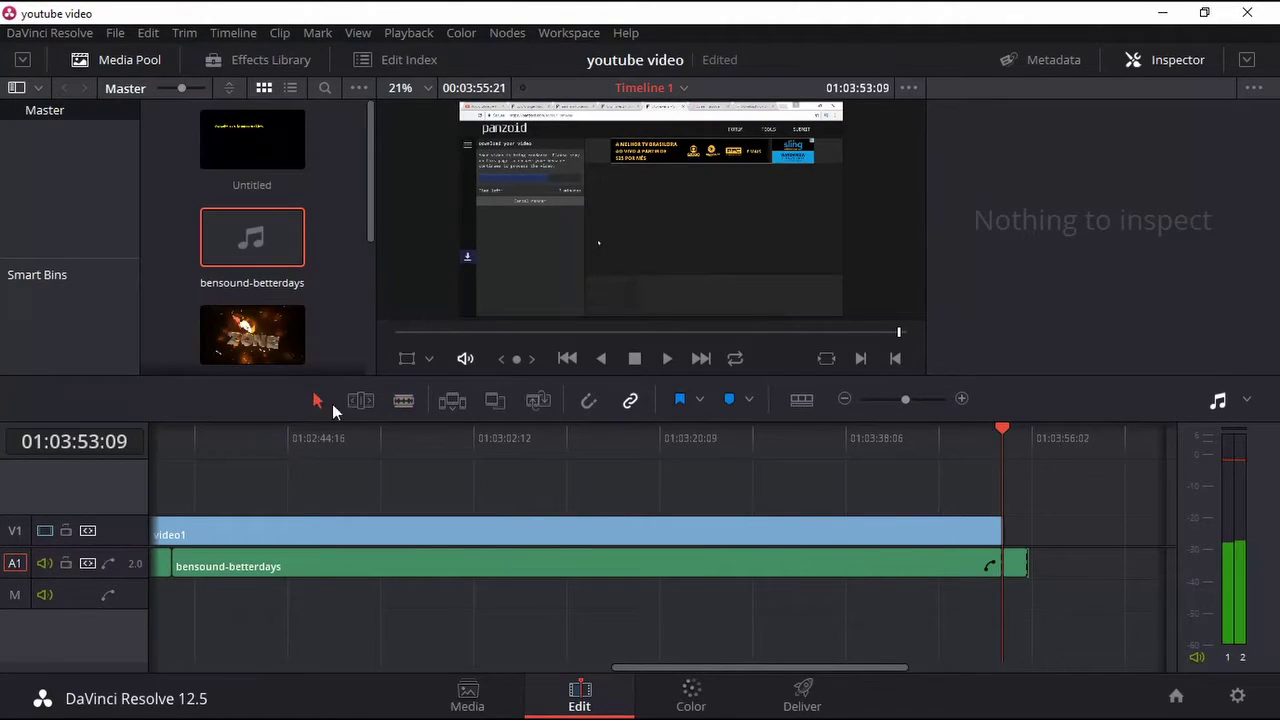
click(1014, 563)
right_click(1012, 558)
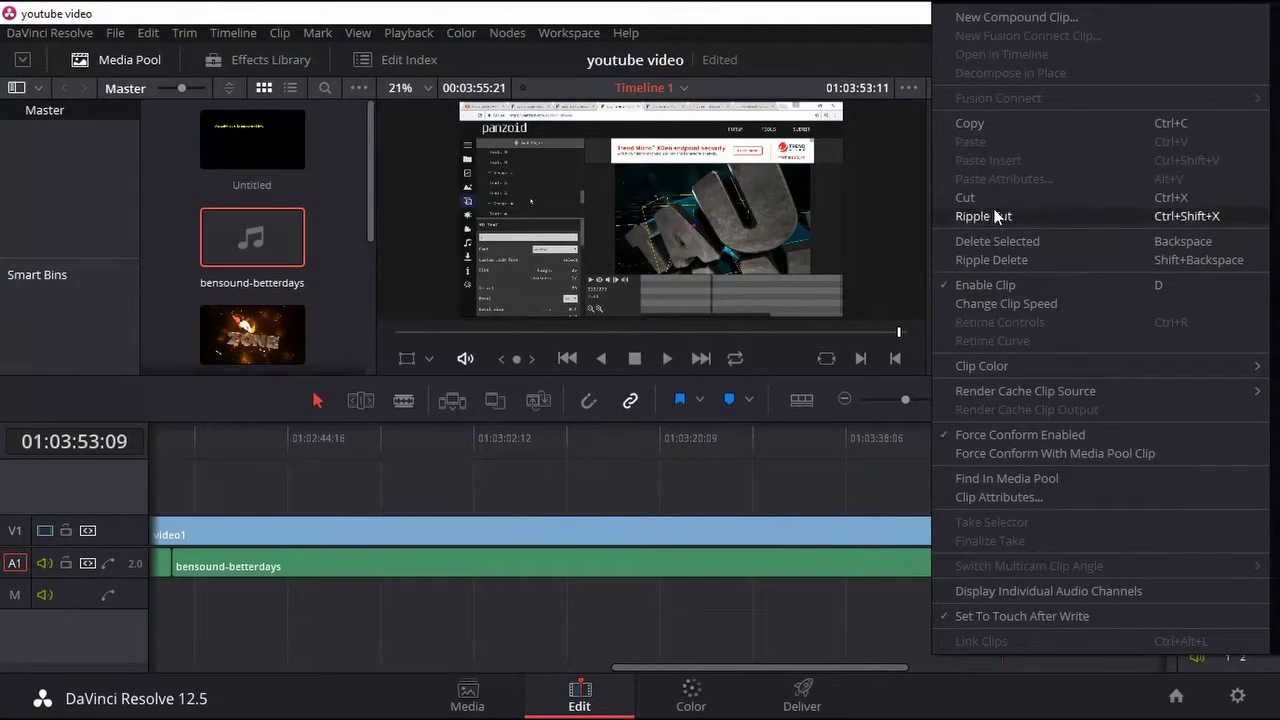
click(997, 241)
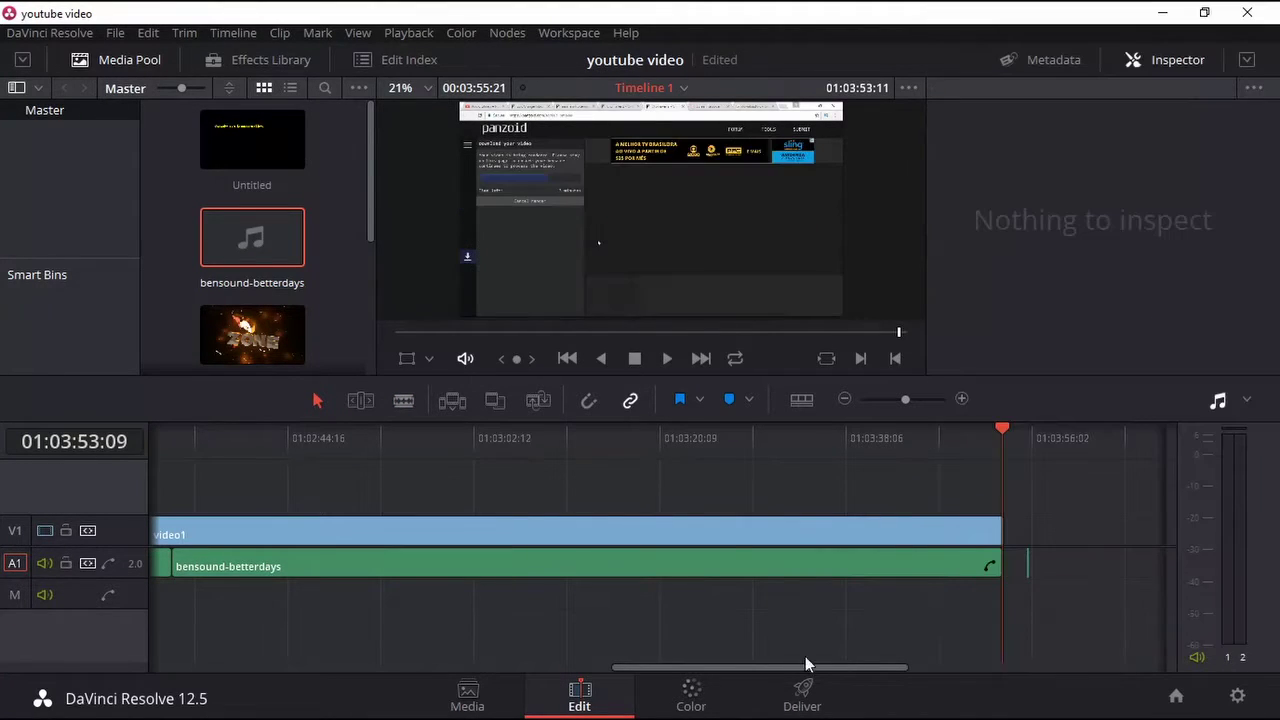
Delete the leftover sliver of bensound-betterdays beyond the end of video1 on A1.
click(1028, 563)
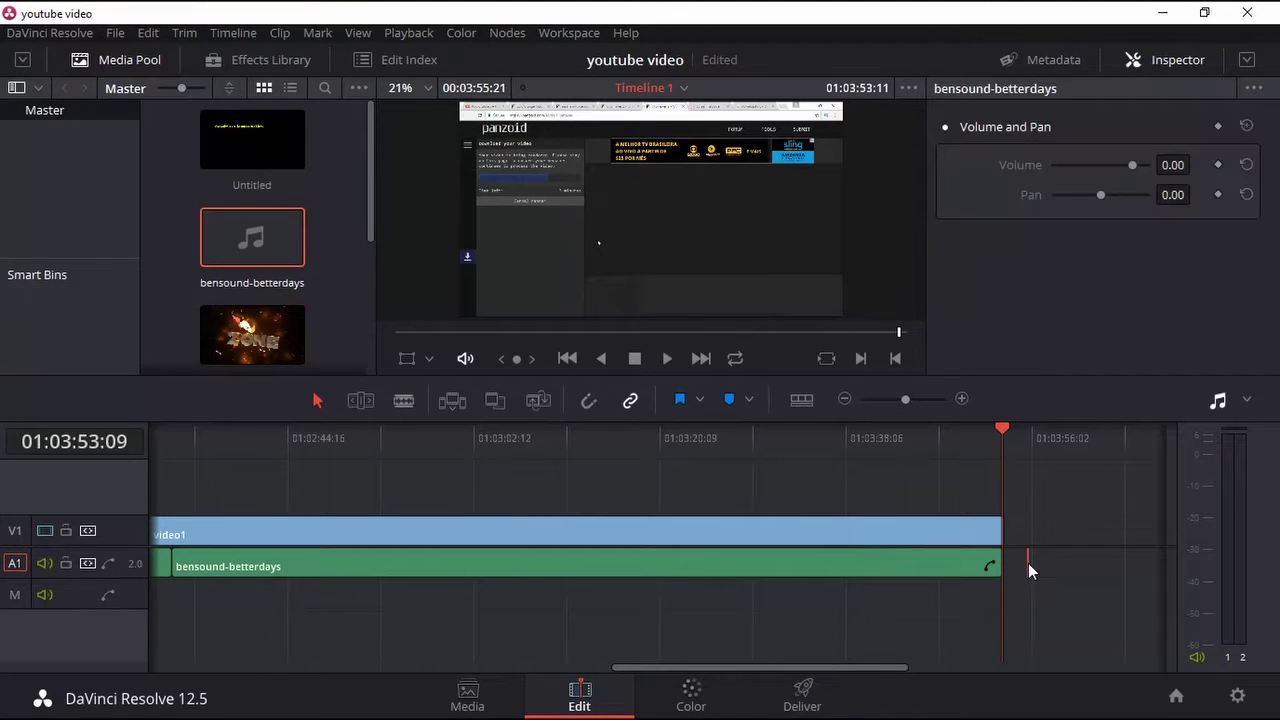
right_click(1028, 558)
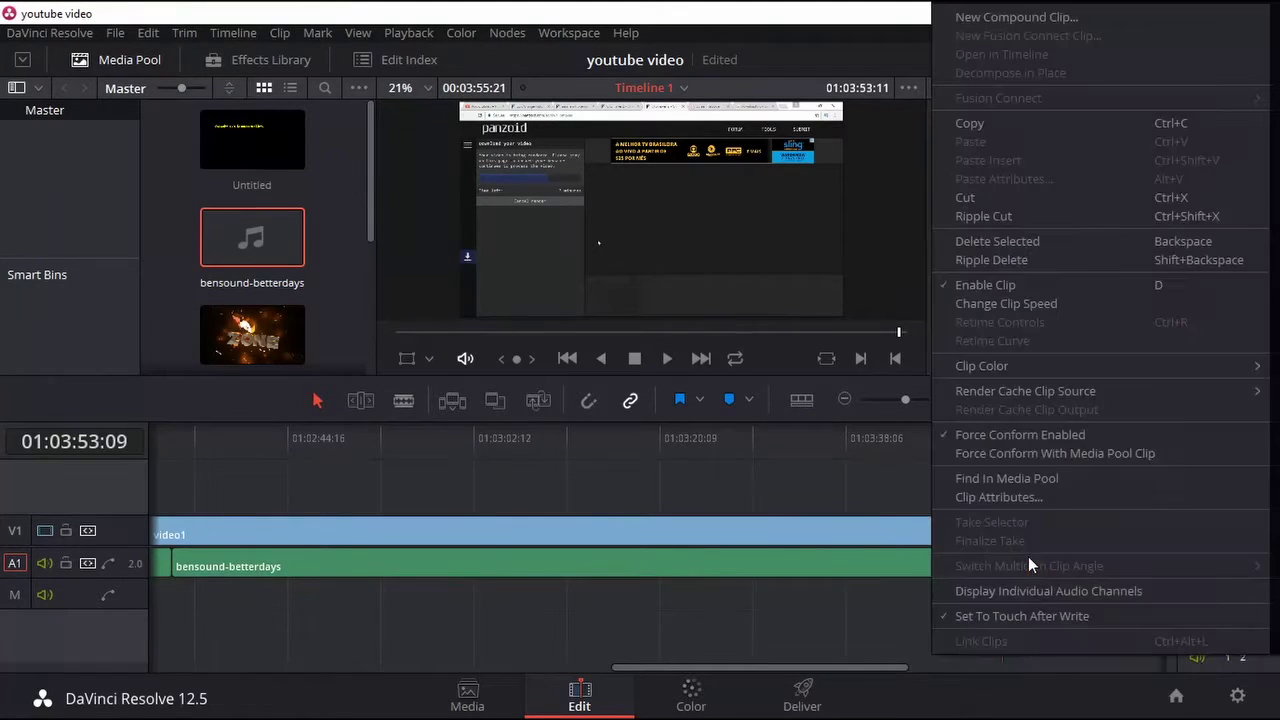
click(1013, 243)
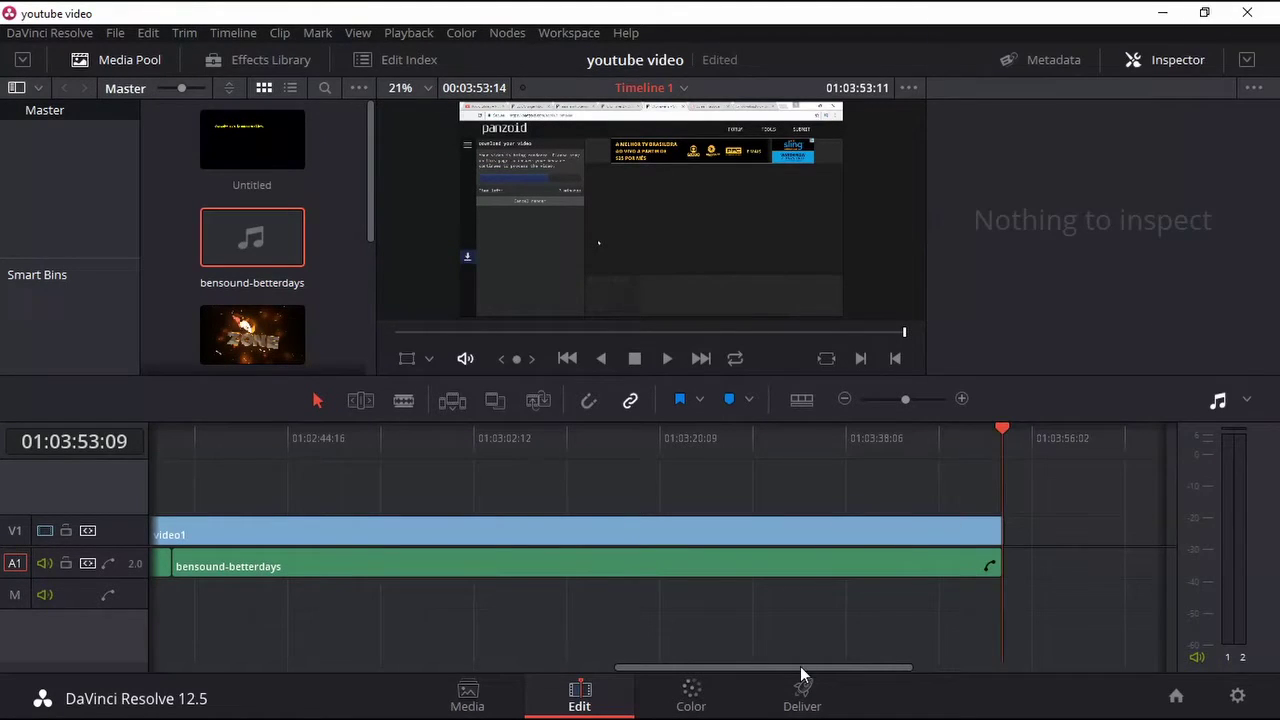
Play the timeline from near its start to review the passage from the intro and title image into video1.
drag(800, 667, 225, 642)
click(172, 438)
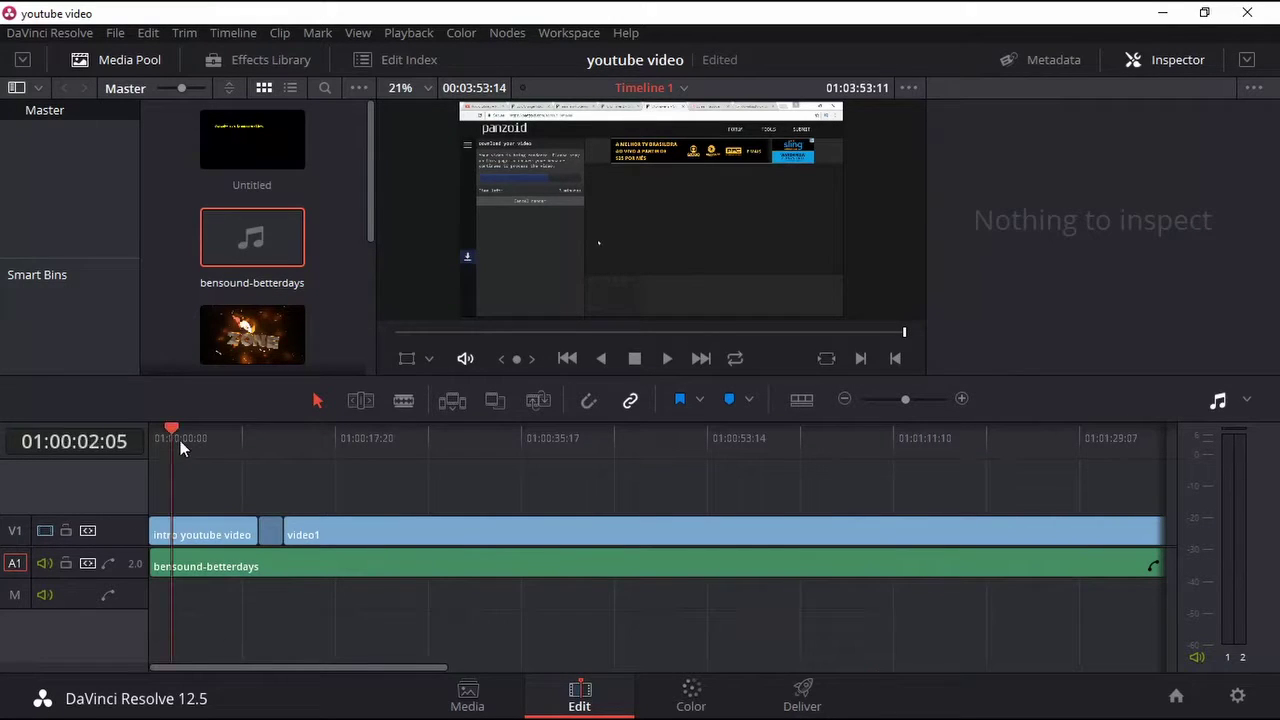
click(663, 359)
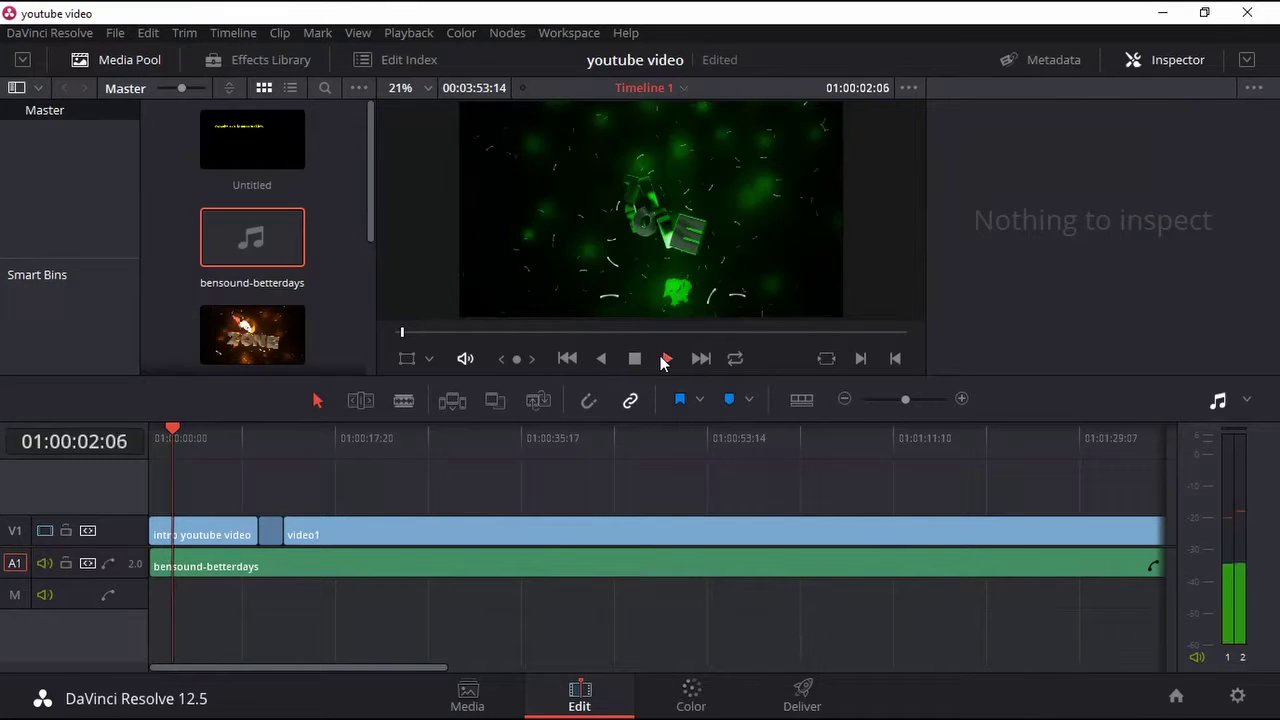
click(244, 434)
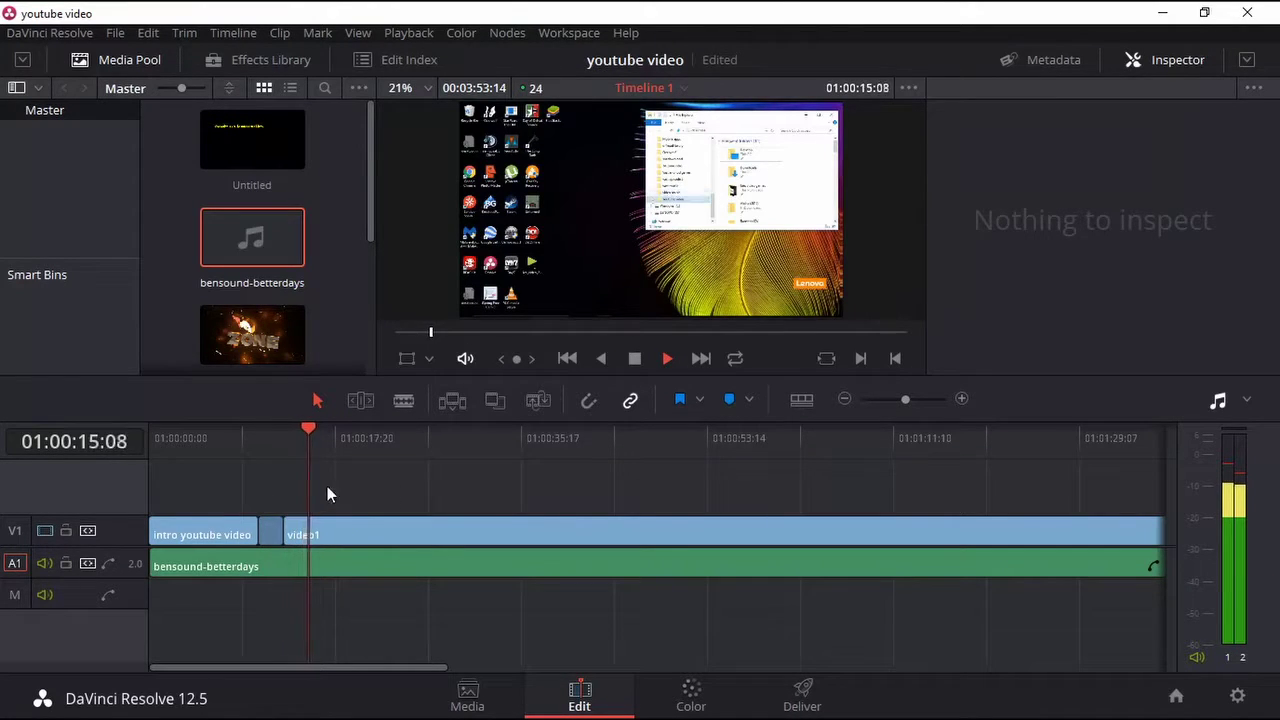
click(276, 438)
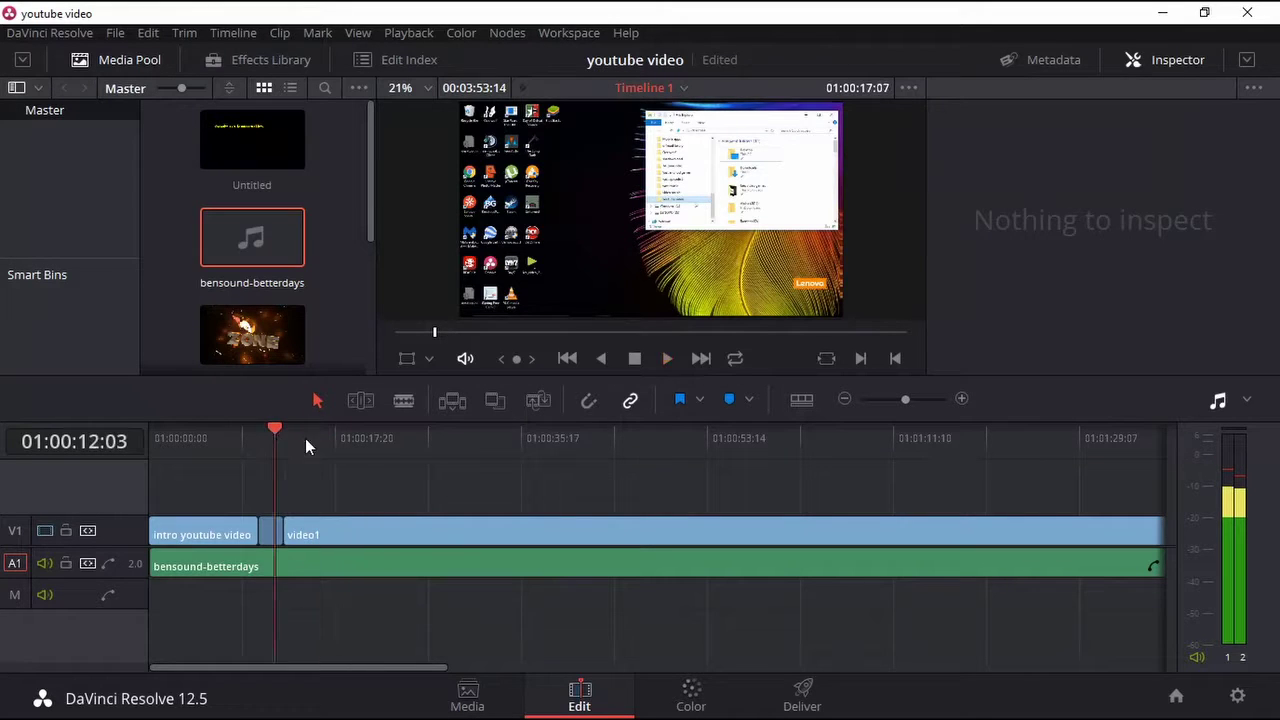
click(633, 359)
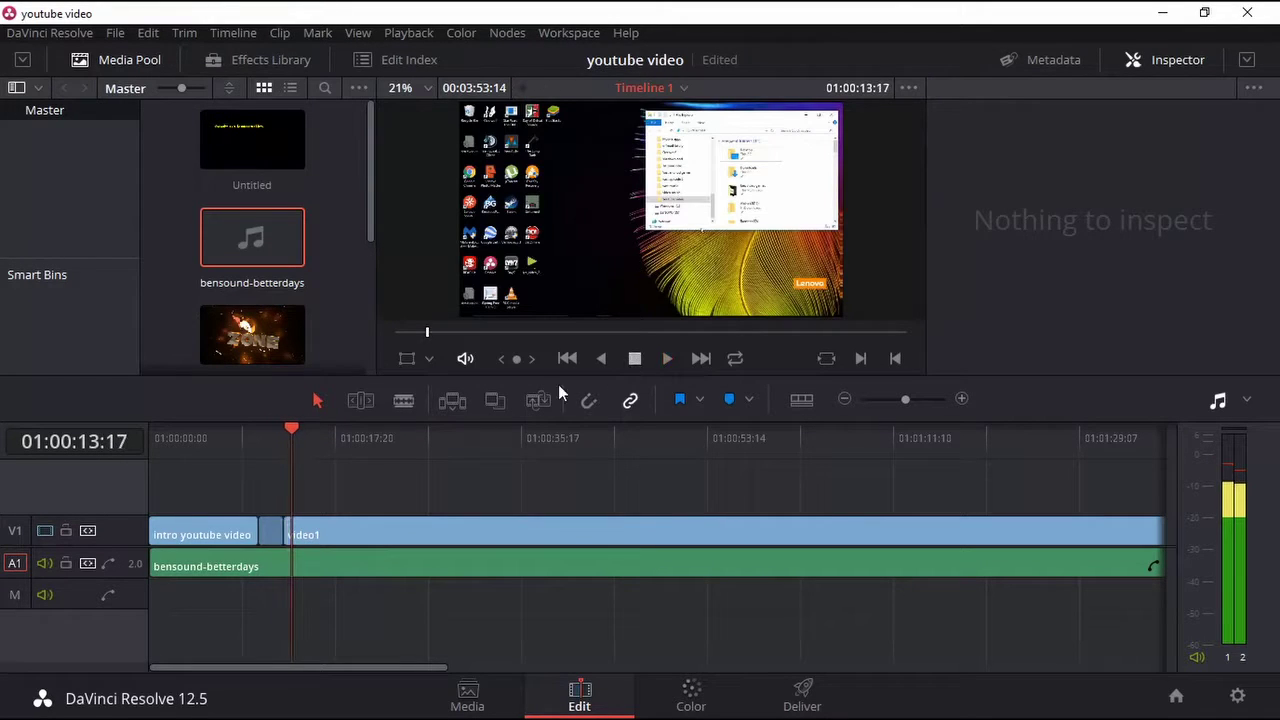
Split the first bensound-betterdays clip on A1 at 01:00:12:20, where video1 begins.
drag(291, 428, 285, 429)
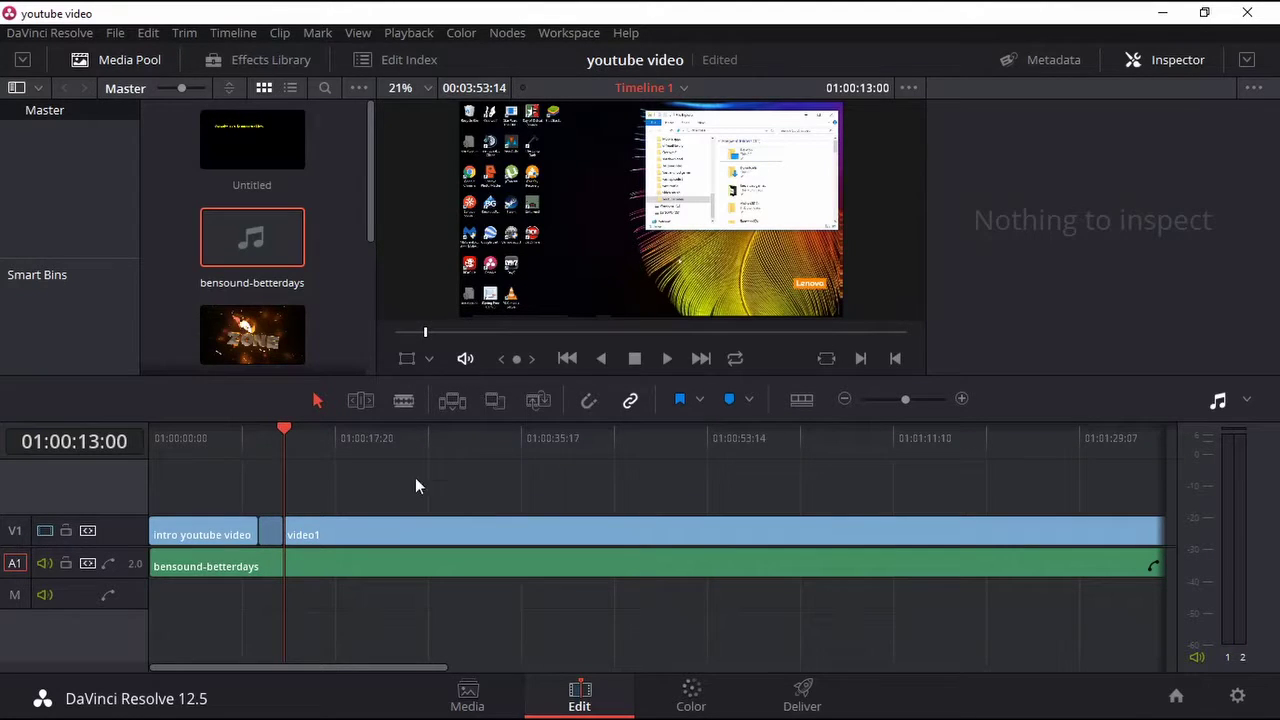
click(404, 400)
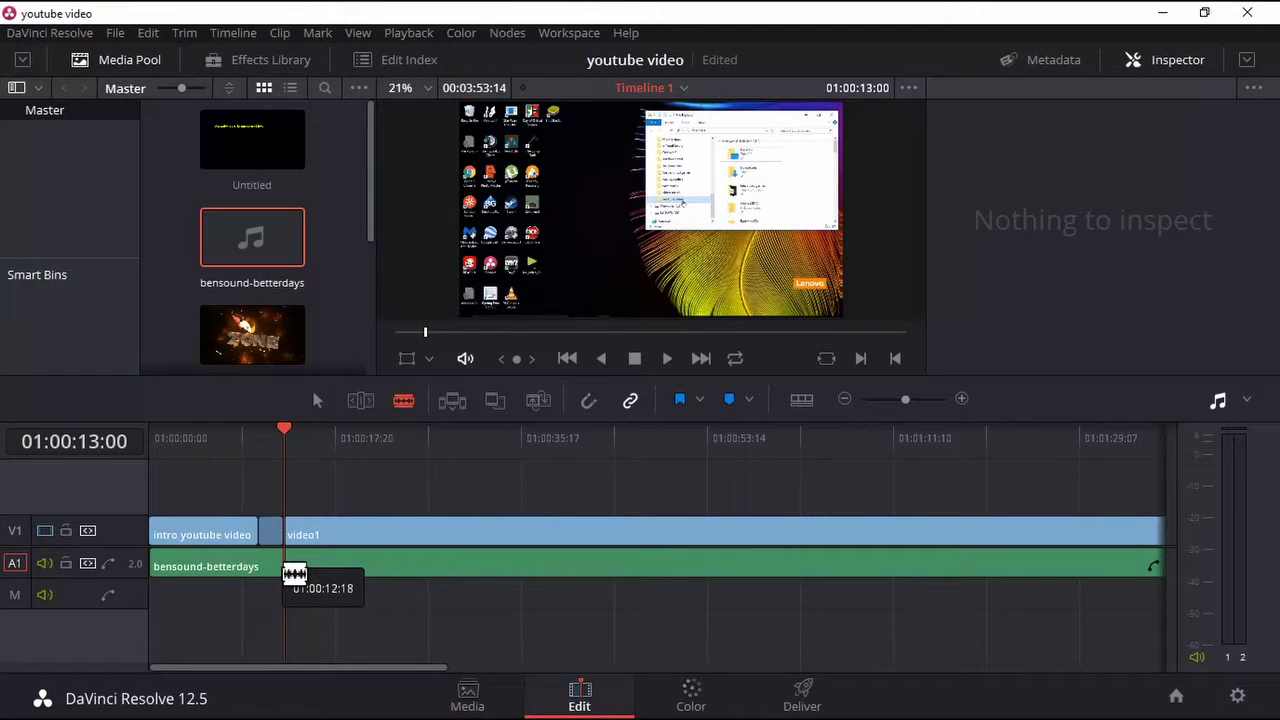
click(284, 573)
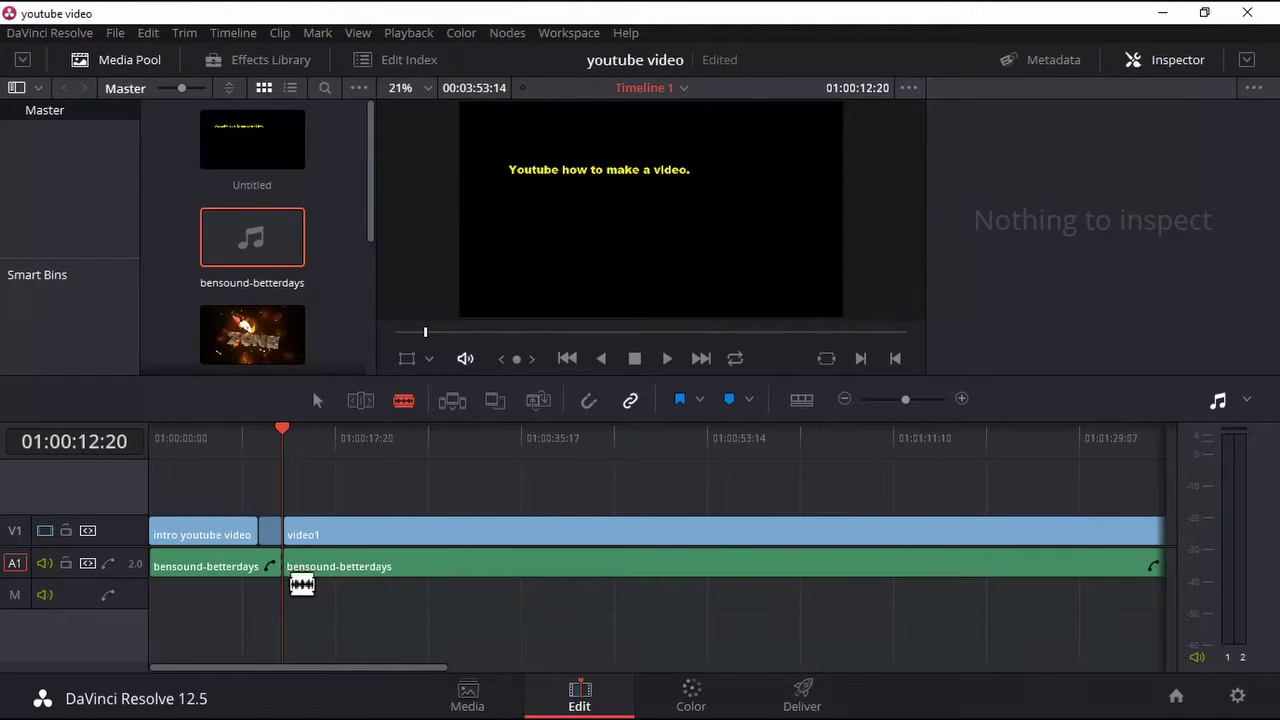
click(317, 400)
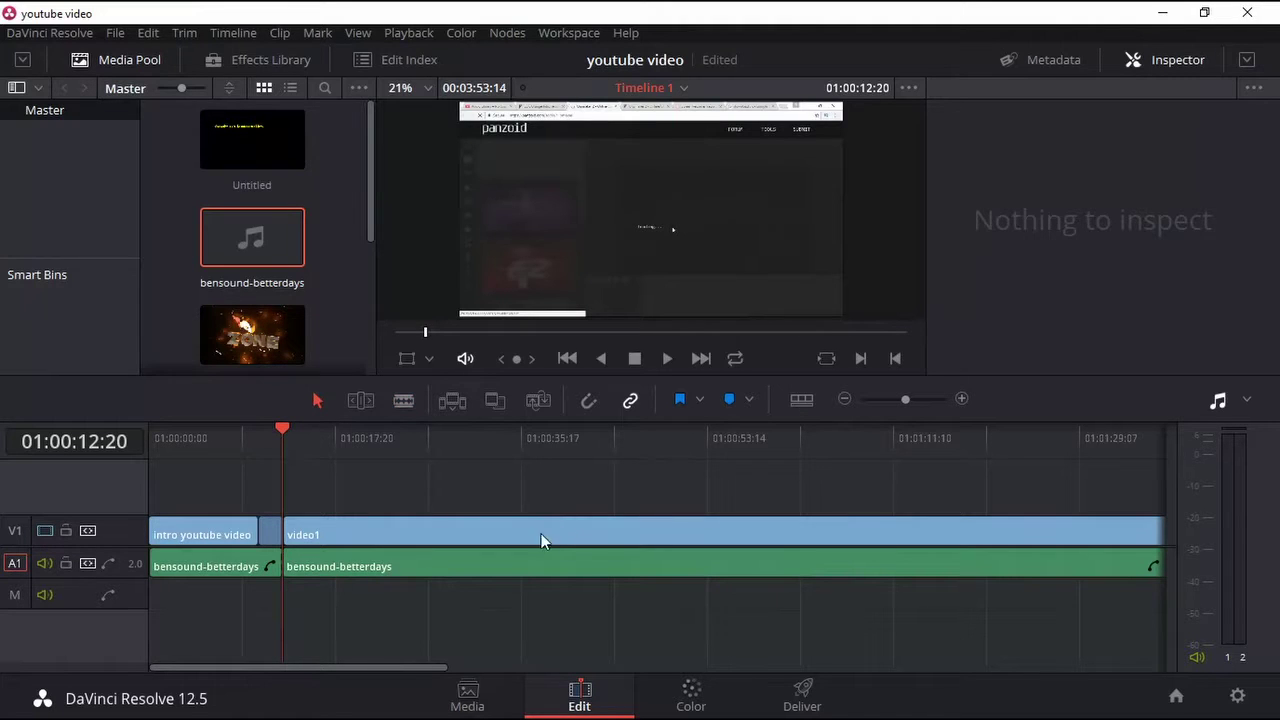
Lower the volume of the bensound-betterdays clip starting under video1 to -10.12 while playing the timeline to judge the level.
click(527, 567)
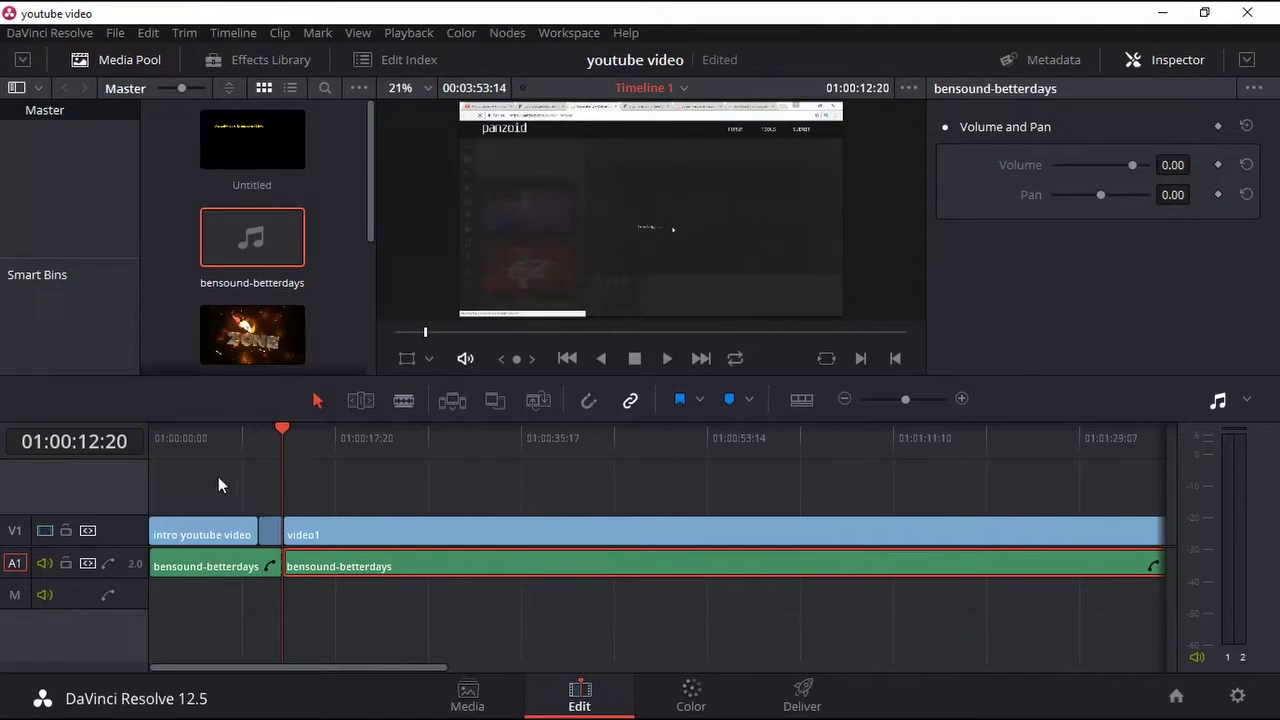
drag(284, 430, 267, 428)
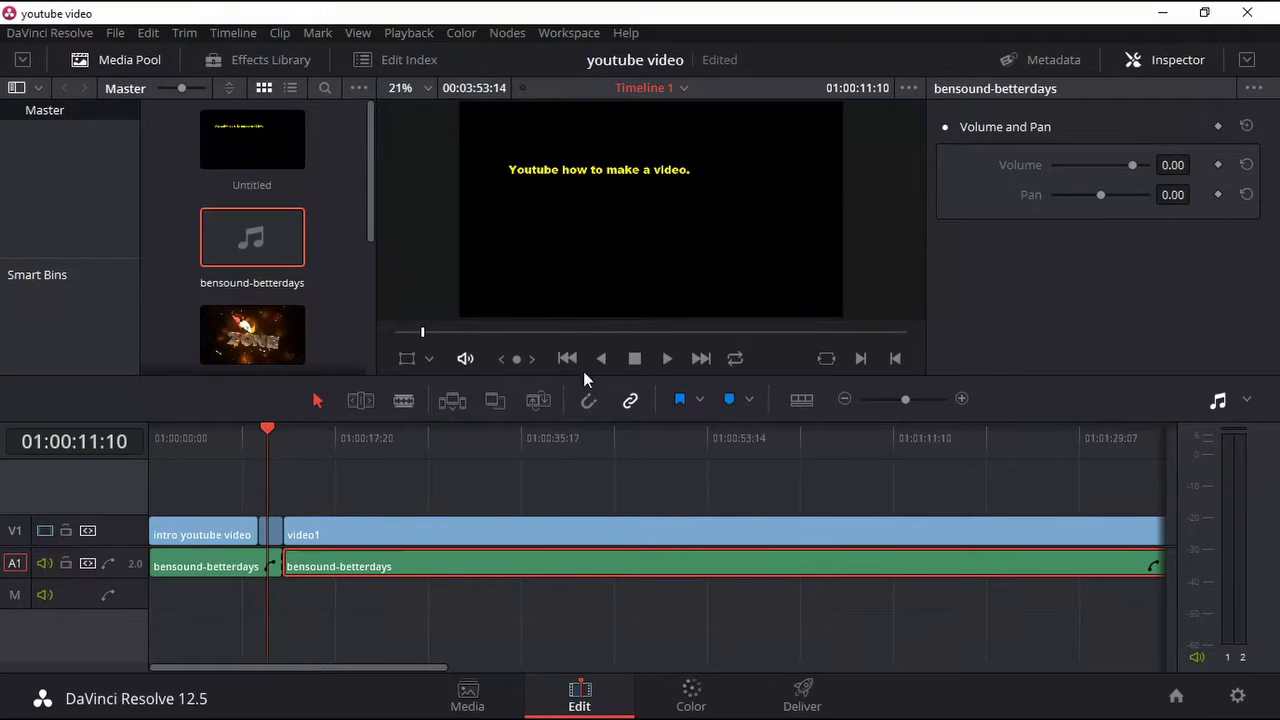
click(664, 359)
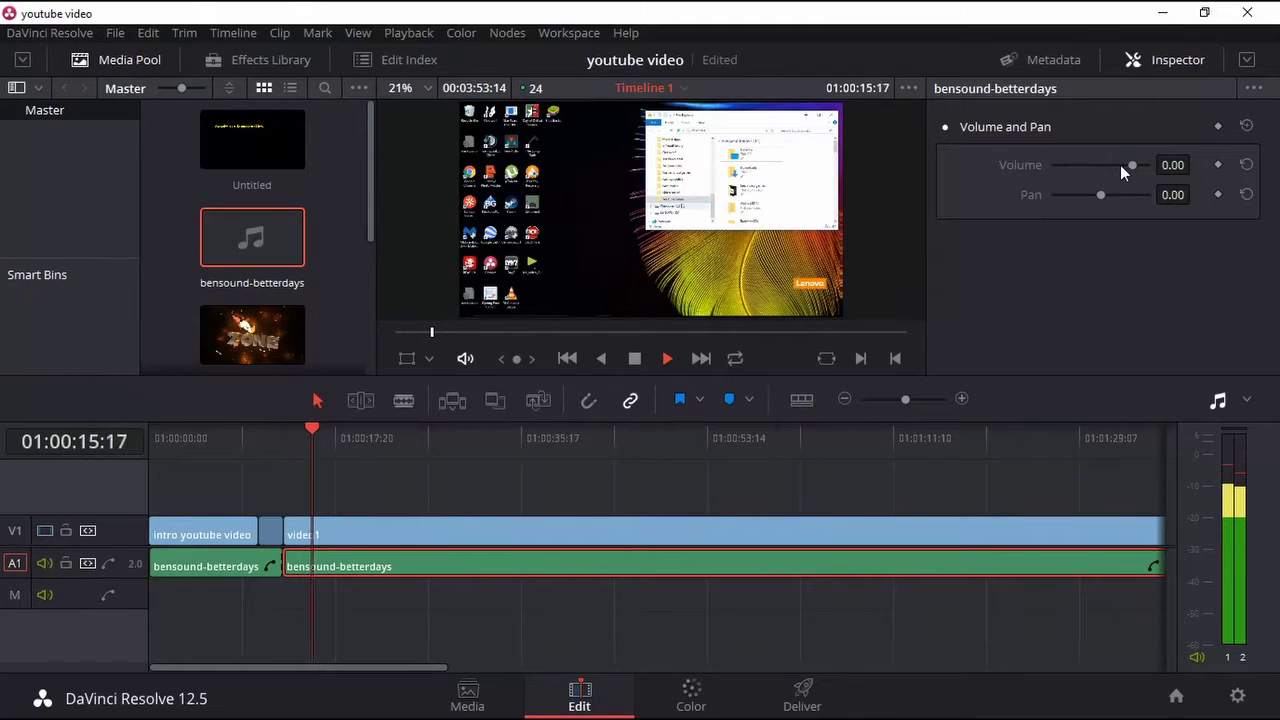
drag(1131, 165, 1124, 165)
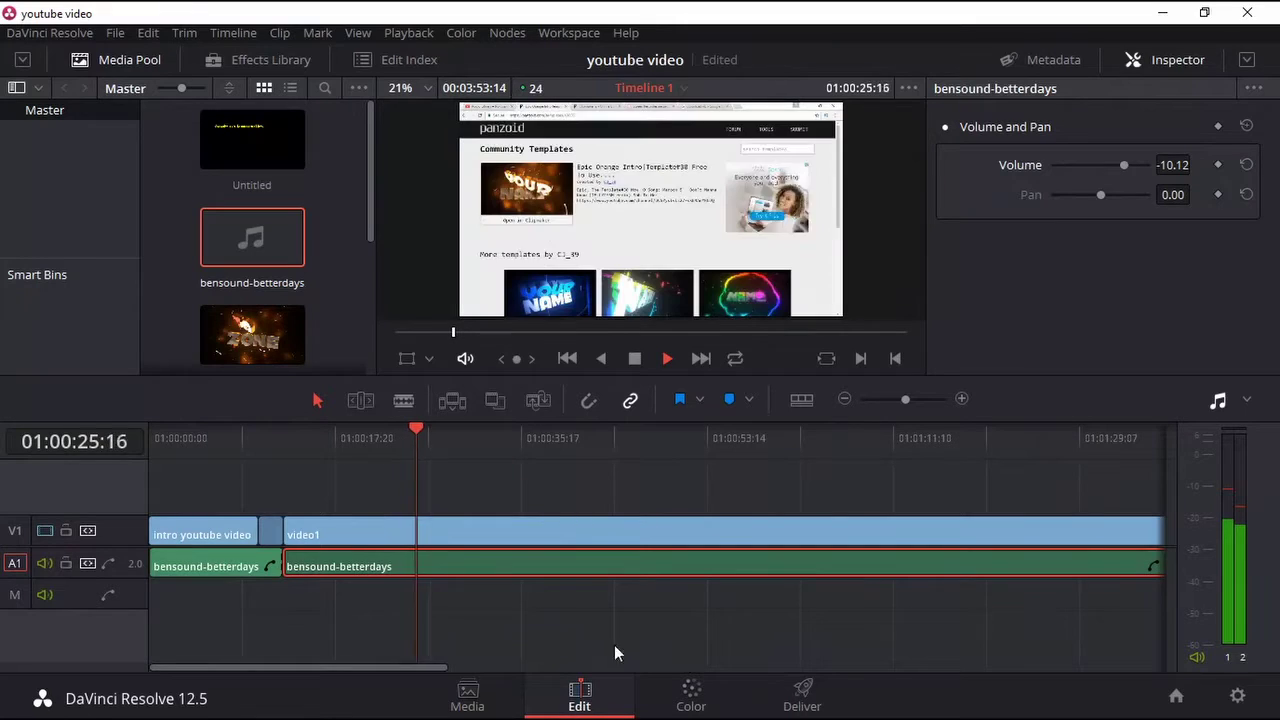
click(637, 360)
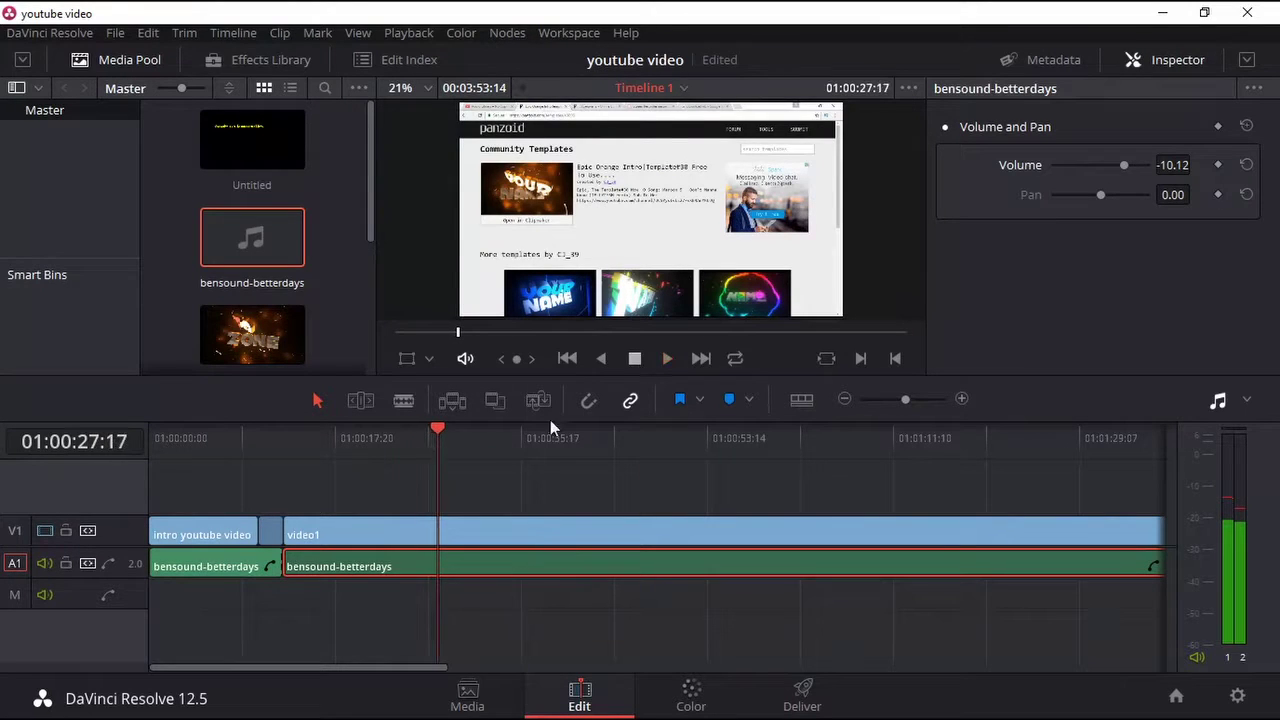
Lower the volume of the last bensound-betterdays clip on A1 to -10.12 to match the clip before it.
drag(422, 672, 770, 647)
click(746, 564)
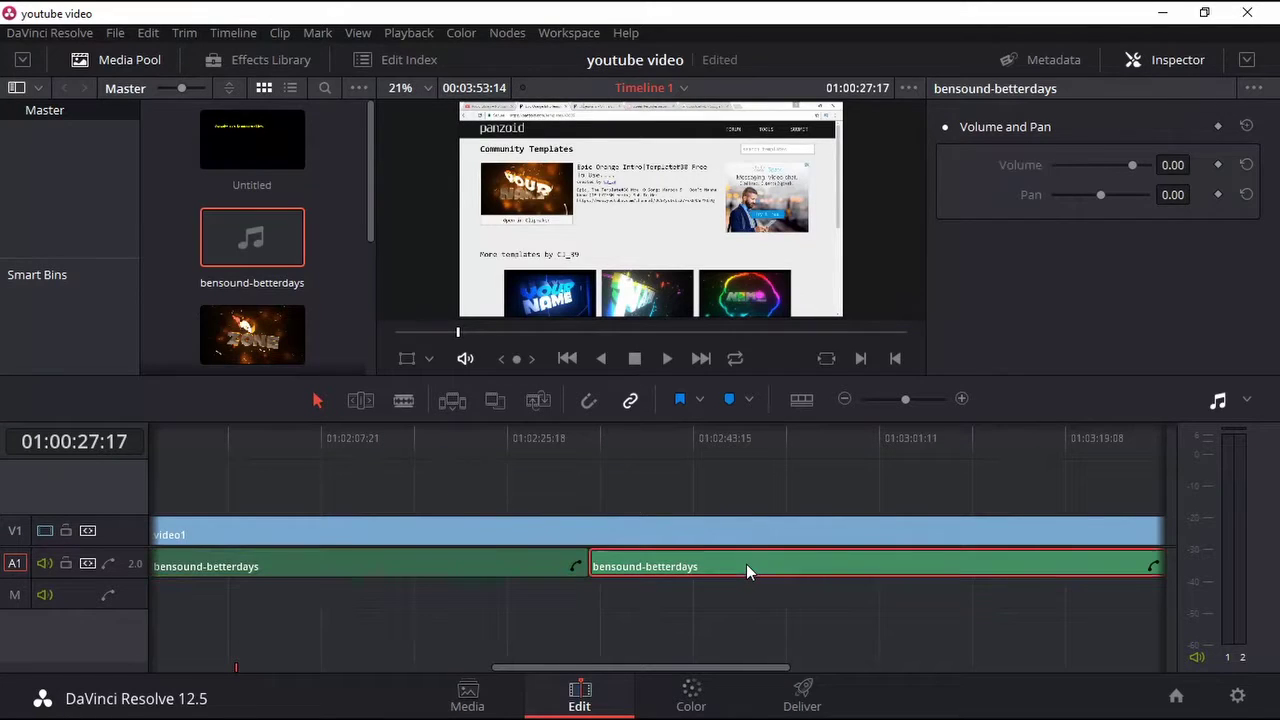
drag(1122, 161, 1124, 162)
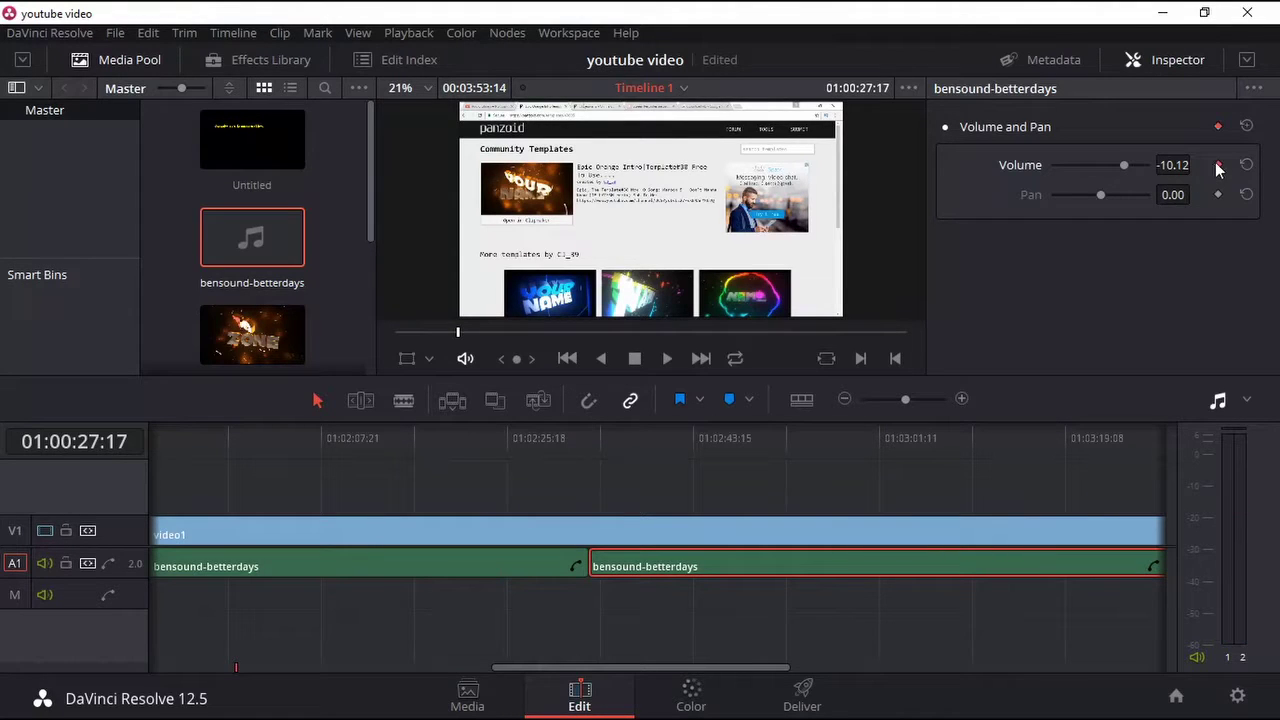
click(521, 563)
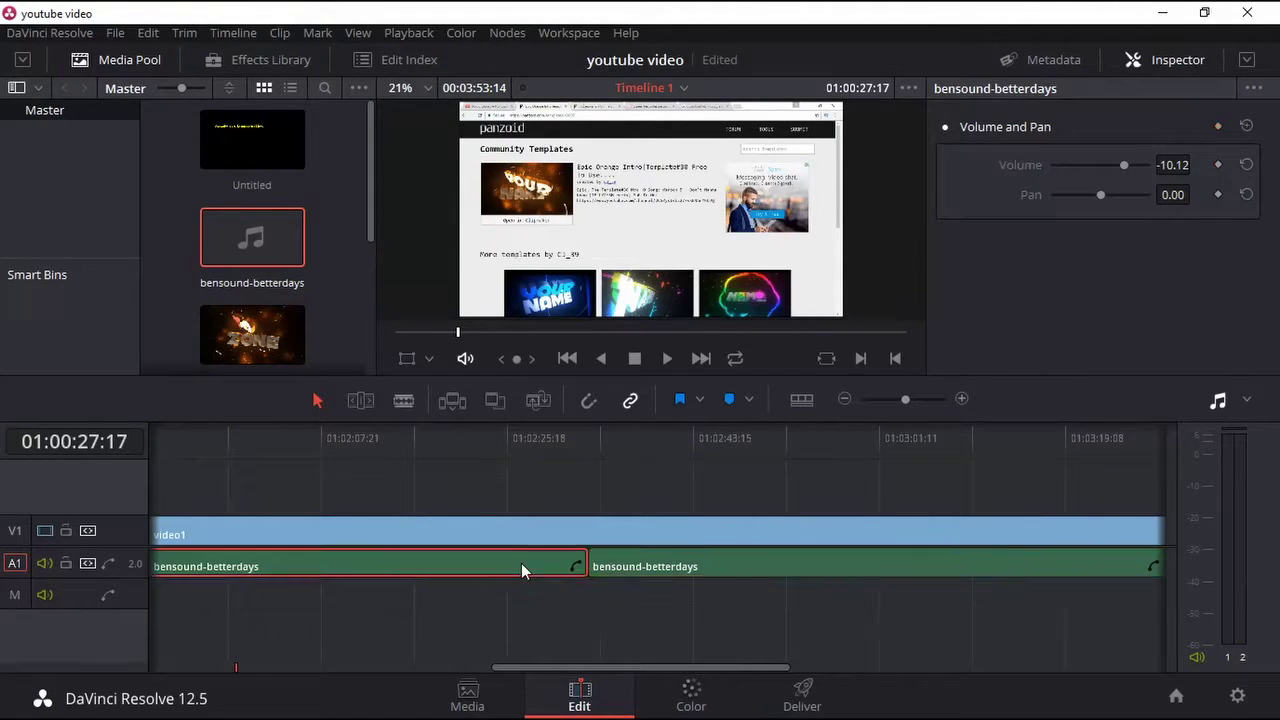
Check the volume settings of the last two bensound-betterdays clips on A1 and return to the timeline's start.
click(630, 566)
click(523, 558)
drag(545, 667, 134, 654)
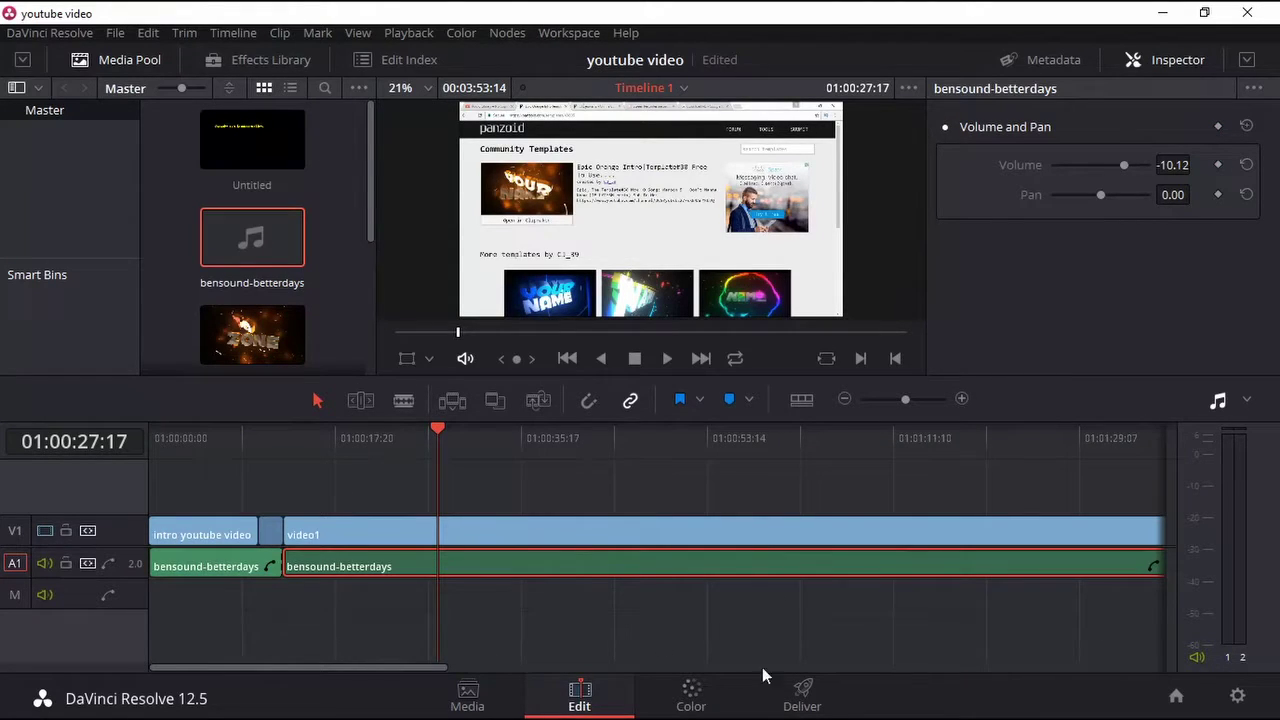
Choose the YouTube 720p render preset on the Deliver page and review its video and audio export settings.
click(705, 700)
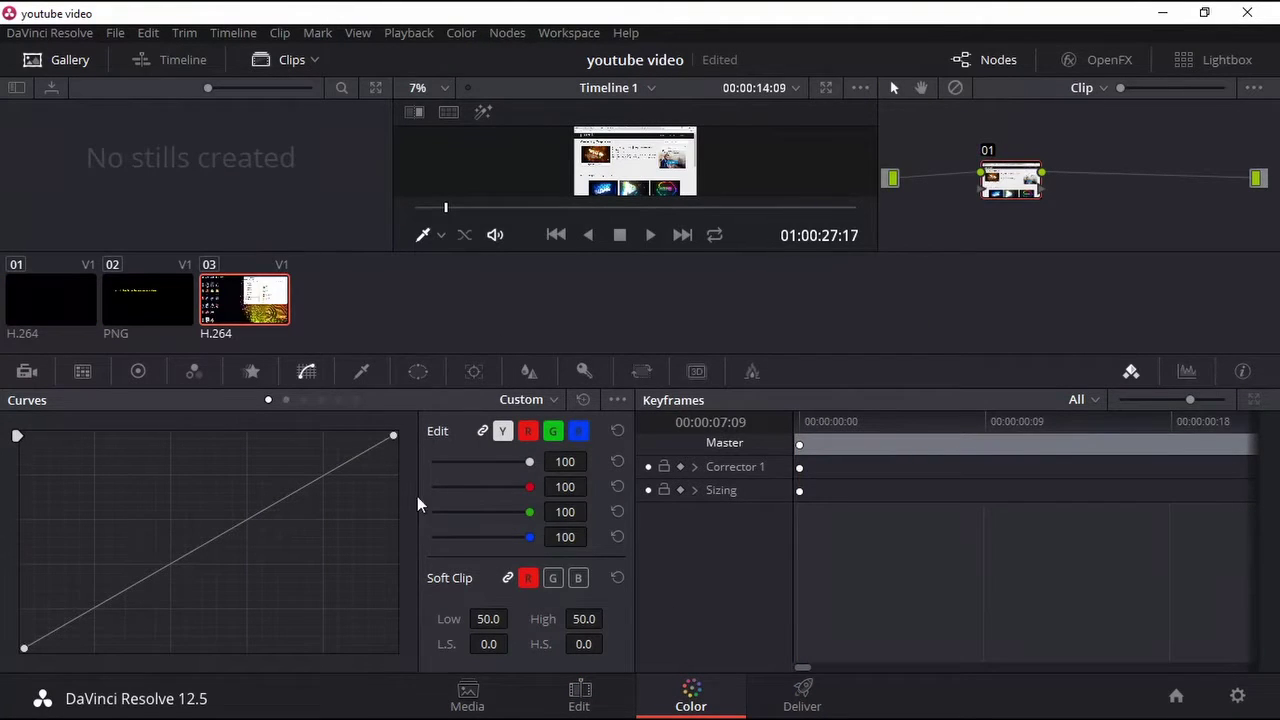
click(810, 692)
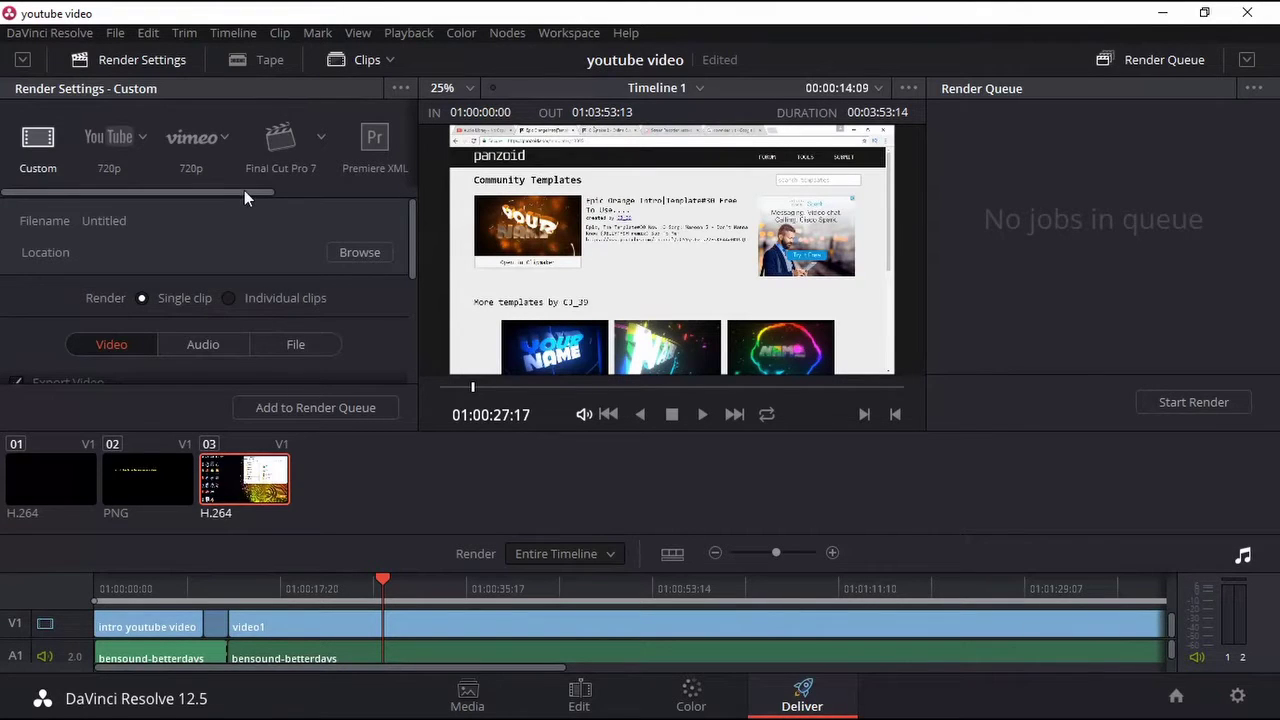
mouse_move(244, 190)
mouse_down()
mouse_move(394, 194)
mouse_move(223, 191)
mouse_up()
click(100, 141)
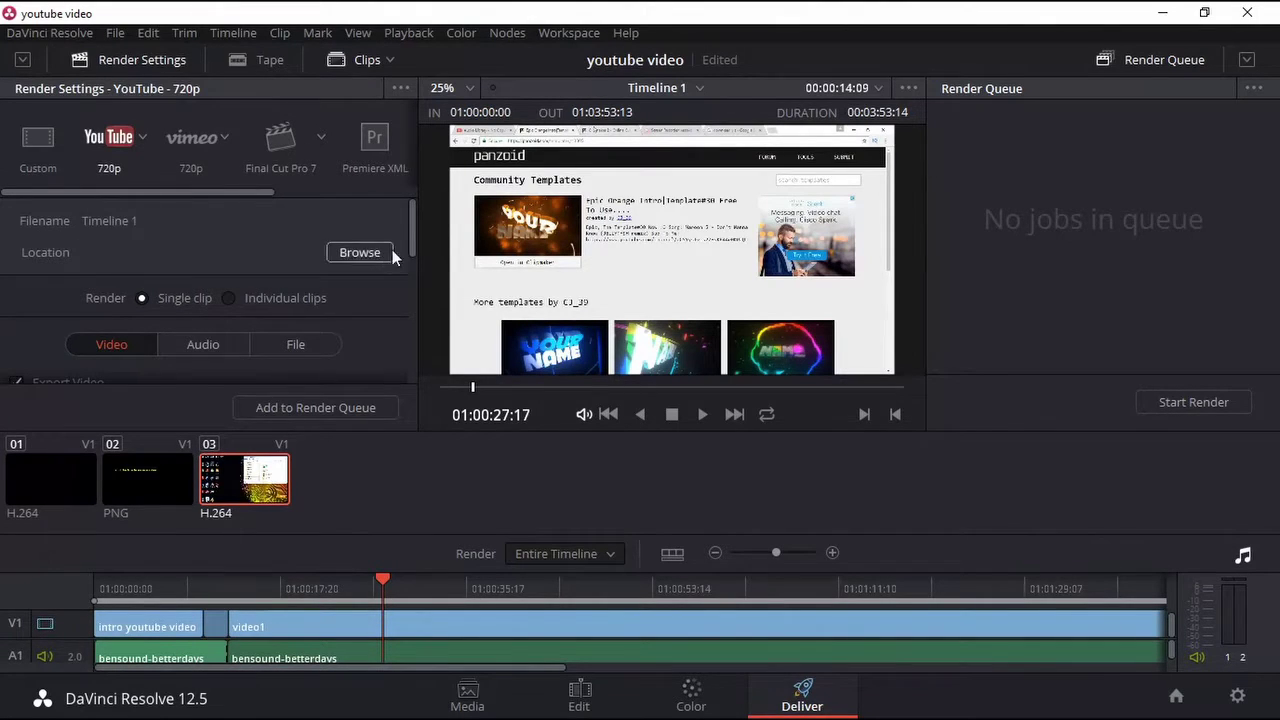
drag(410, 234, 407, 330)
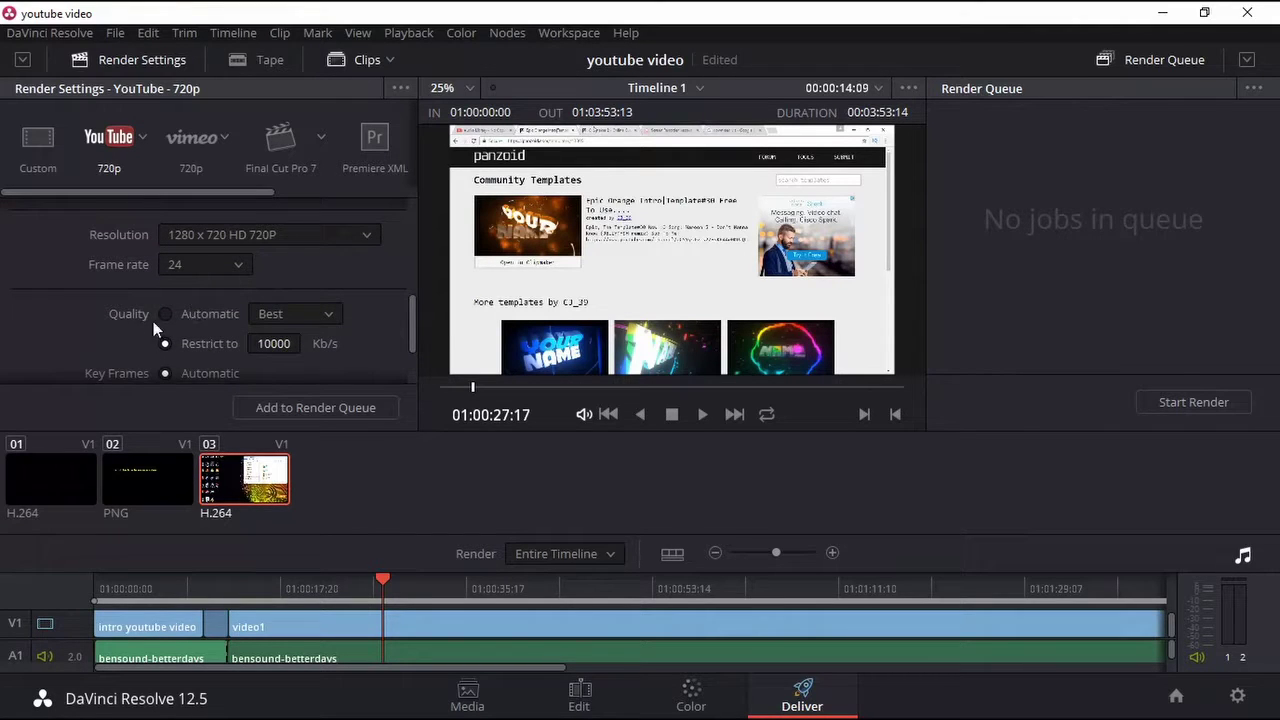
drag(414, 322, 412, 332)
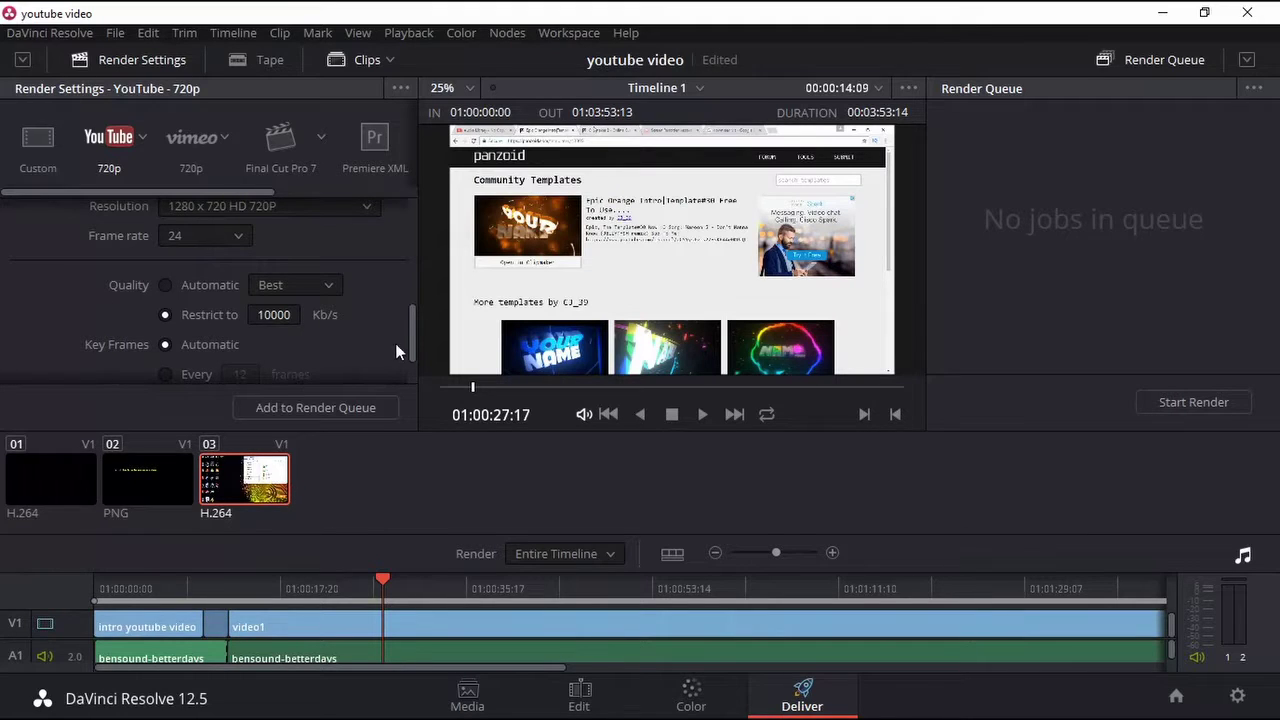
drag(410, 335, 408, 262)
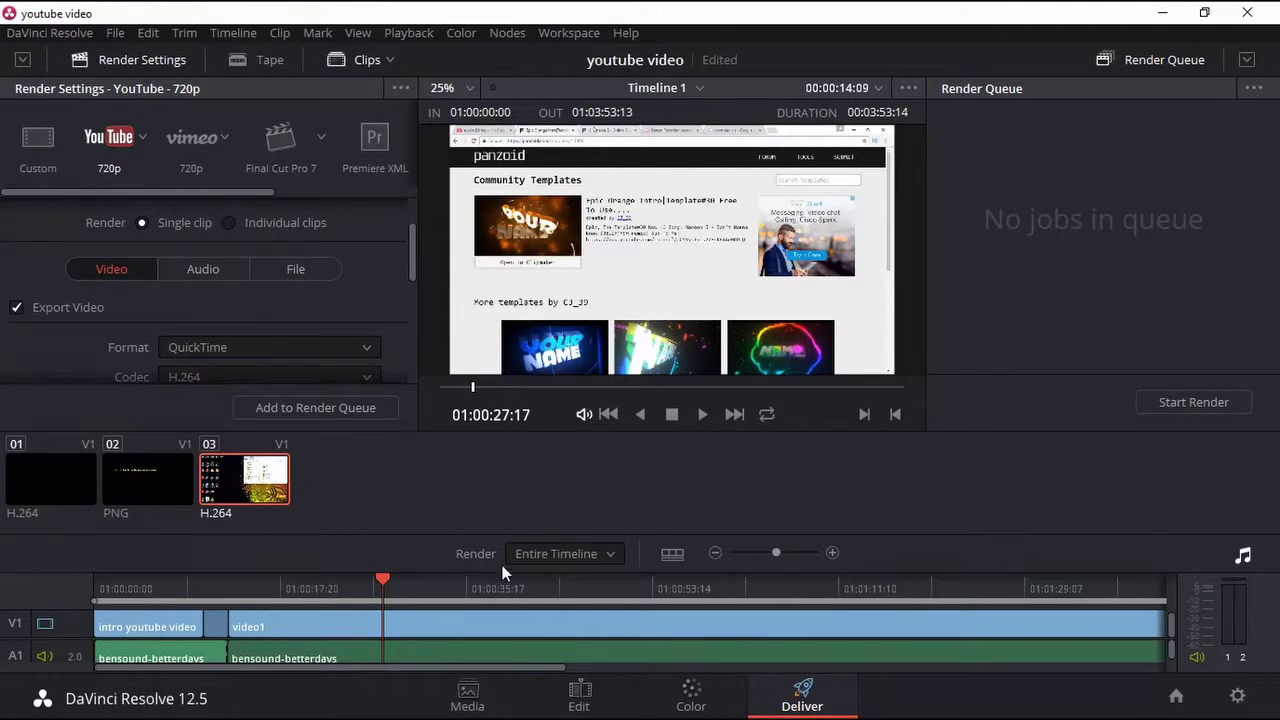
click(203, 270)
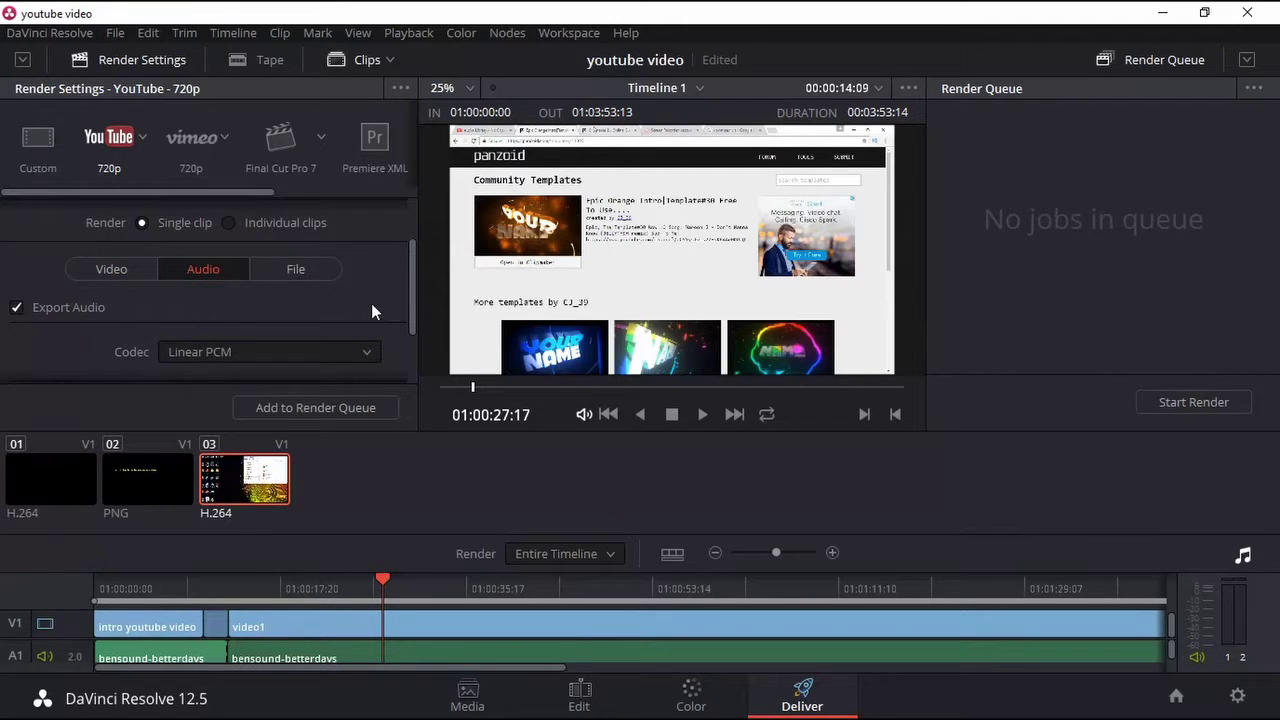
Add Timeline 1 to the render queue with the Youtube video folder under Videos as destination, and start the render.
drag(412, 284, 400, 234)
click(356, 410)
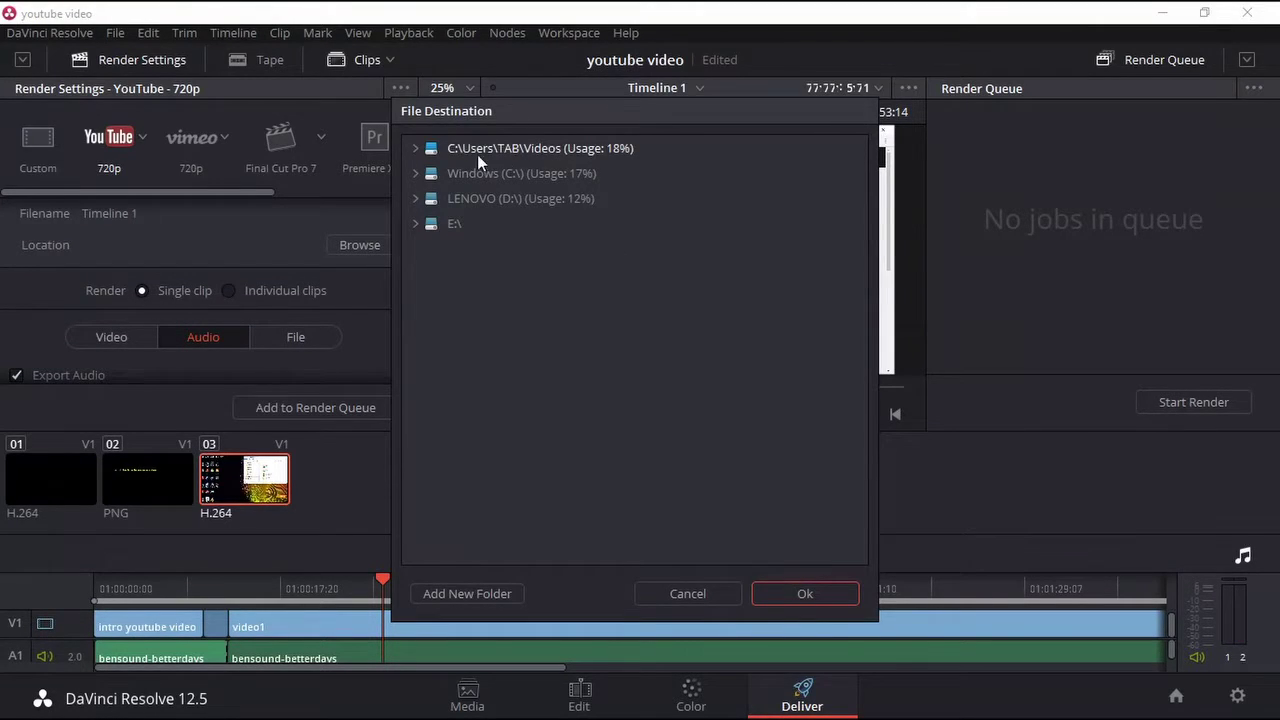
click(412, 146)
scroll(542, 343, down, 2)
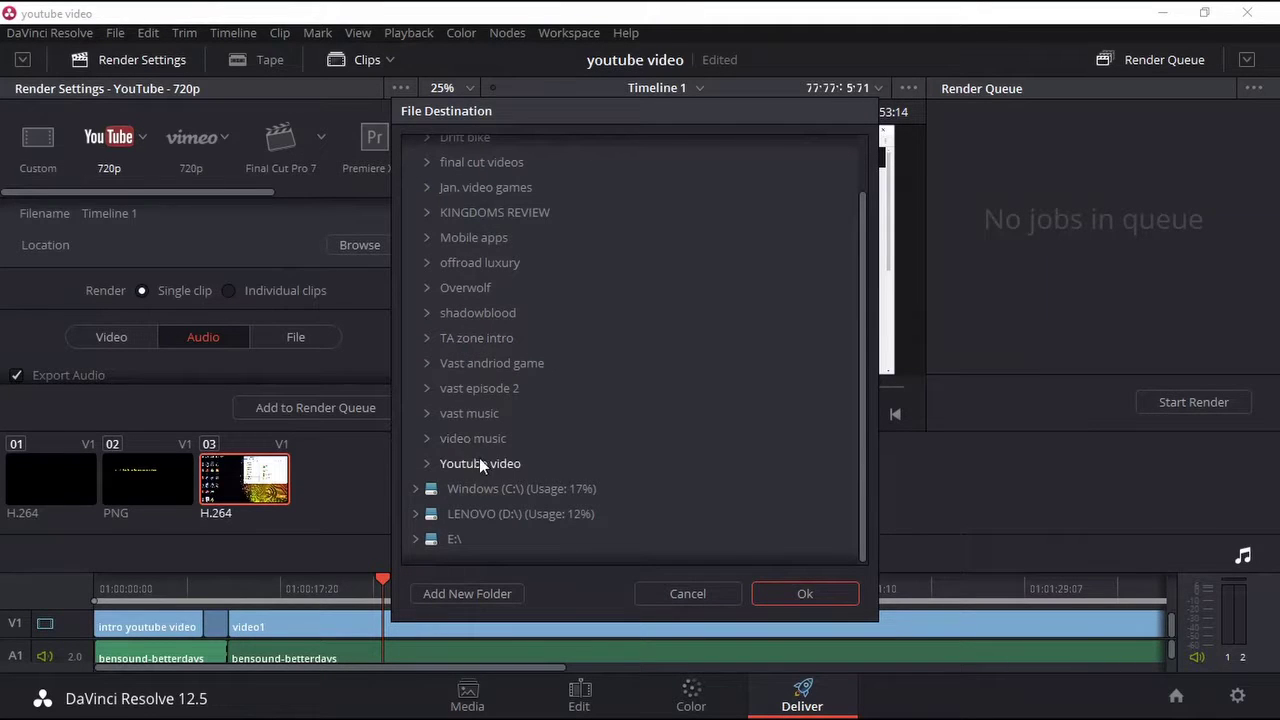
click(479, 460)
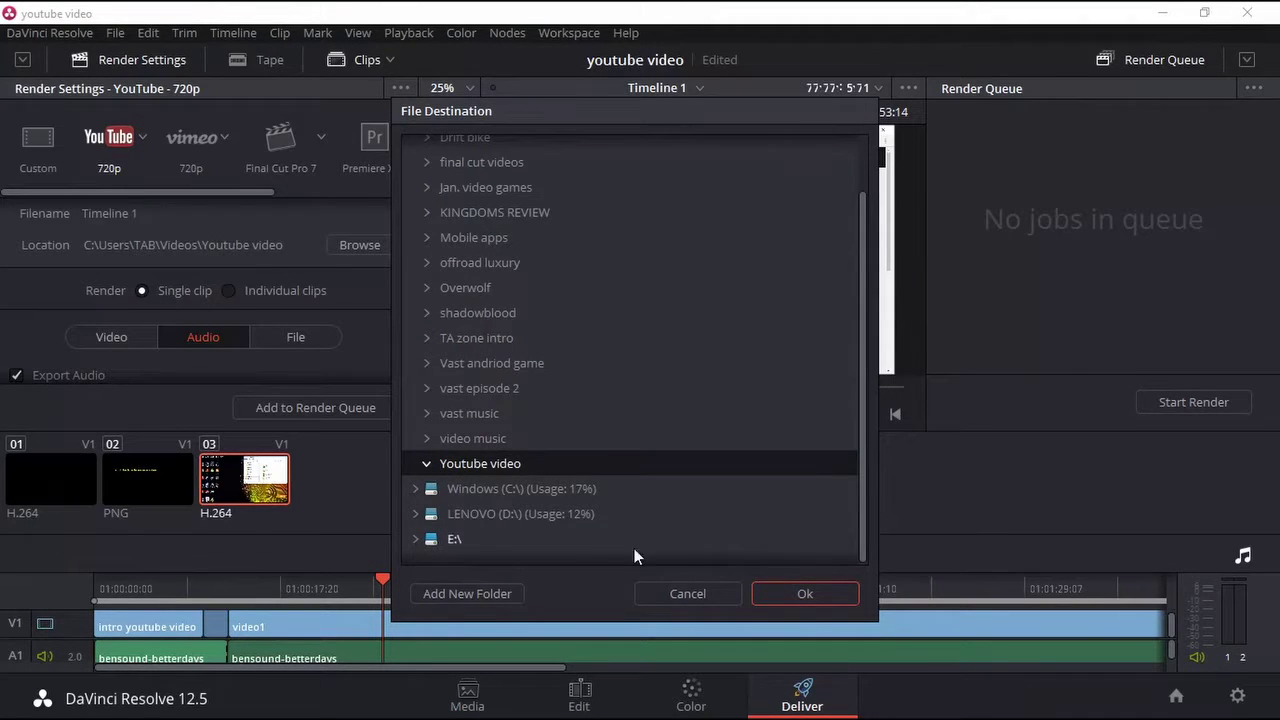
click(772, 594)
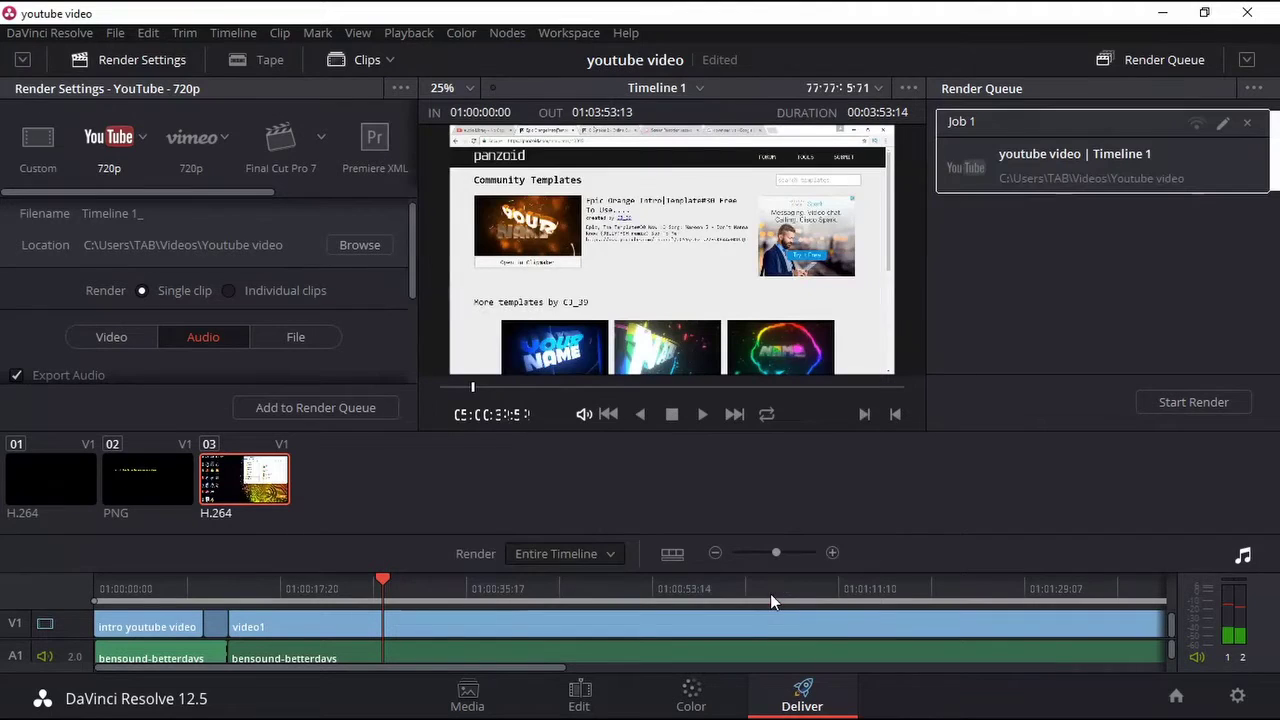
click(1180, 403)
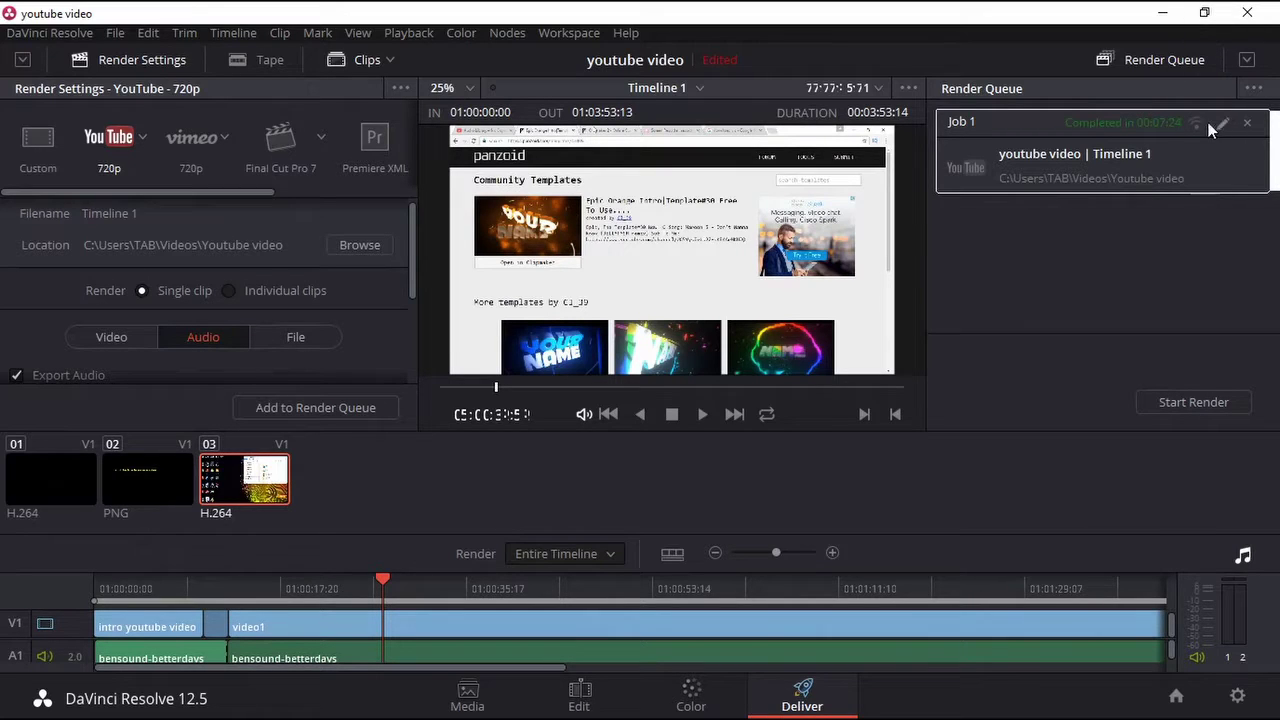
Open the file location of the rendered job and look through the Youtube video folder for the exported movie.
right_click(1100, 121)
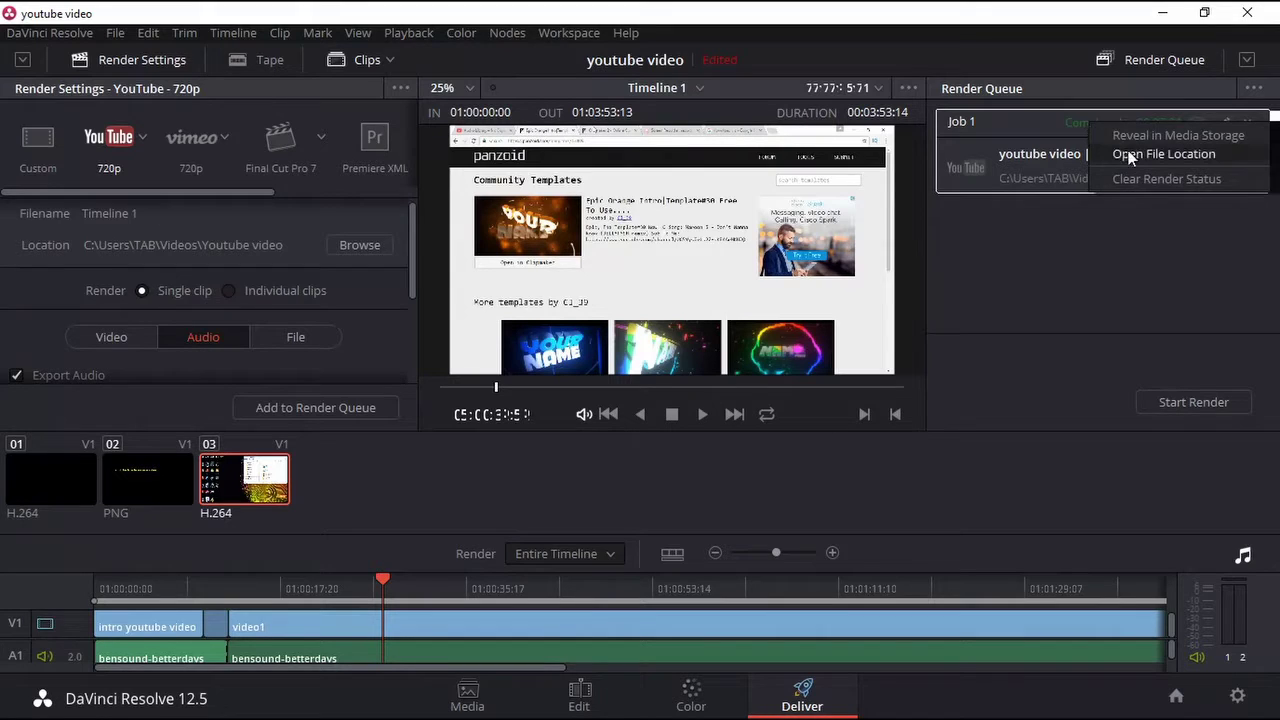
click(1129, 153)
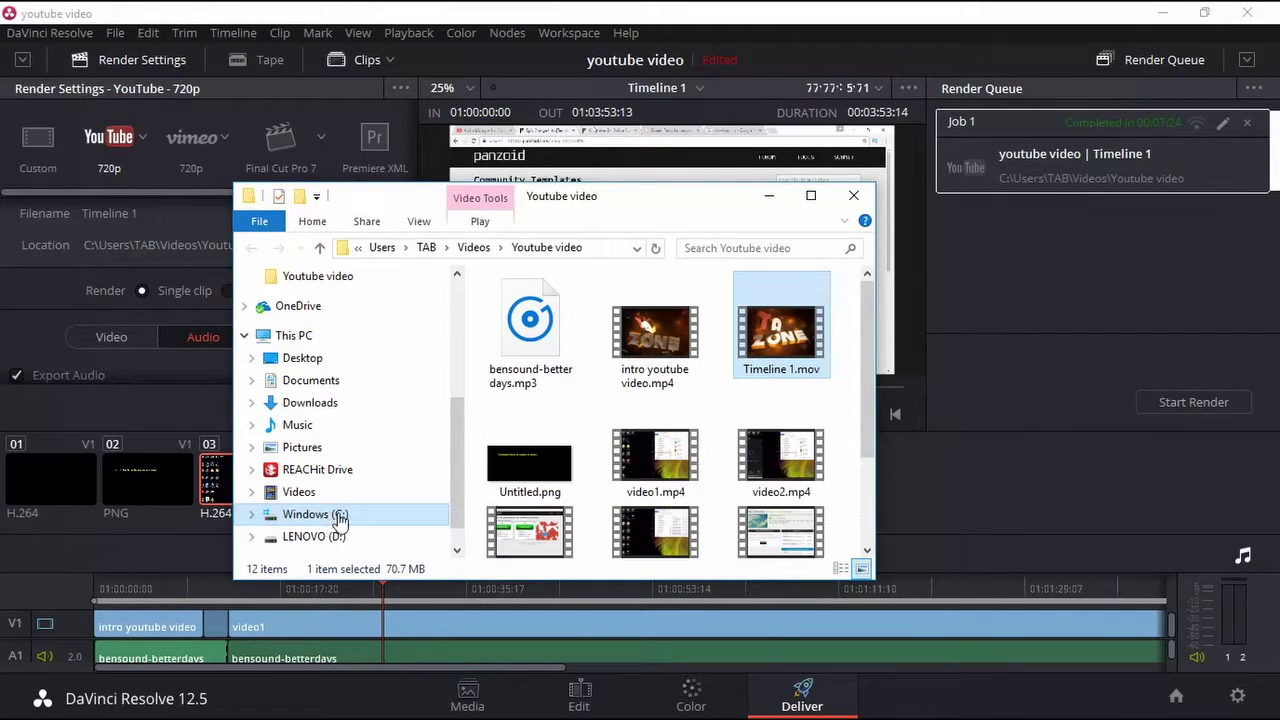
scroll(585, 510, down, 2)
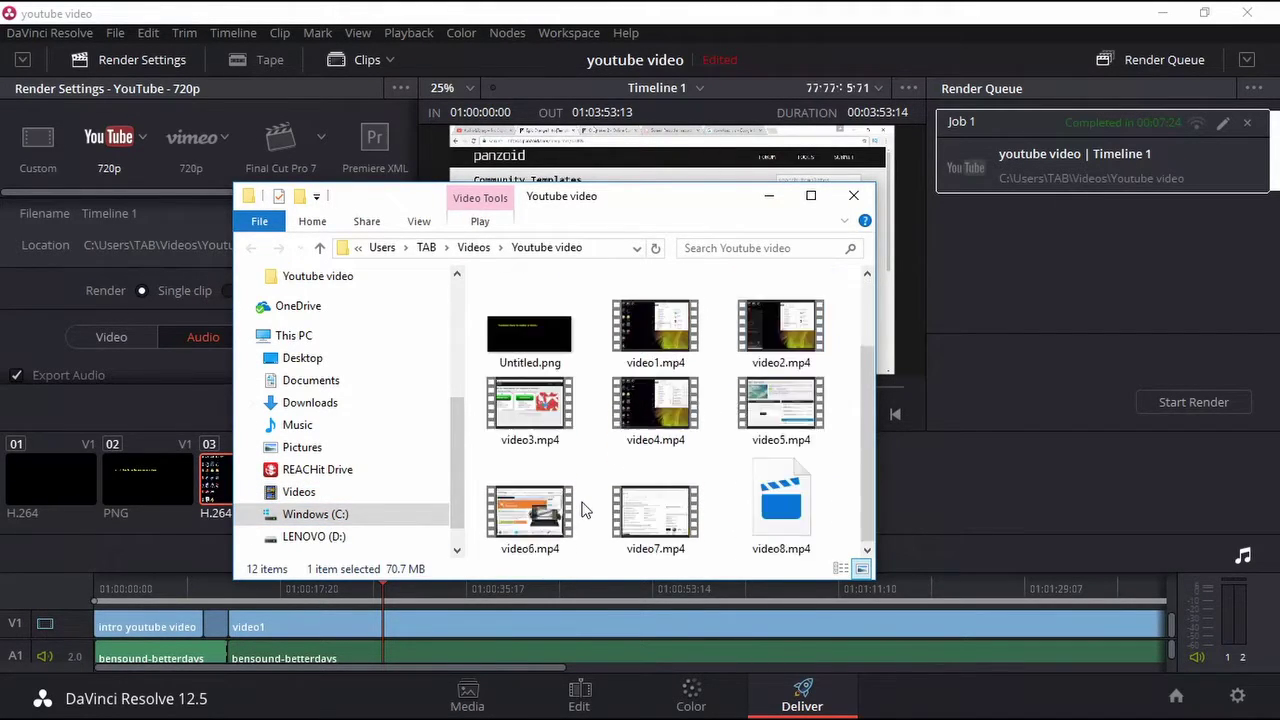
scroll(585, 510, up, 2)
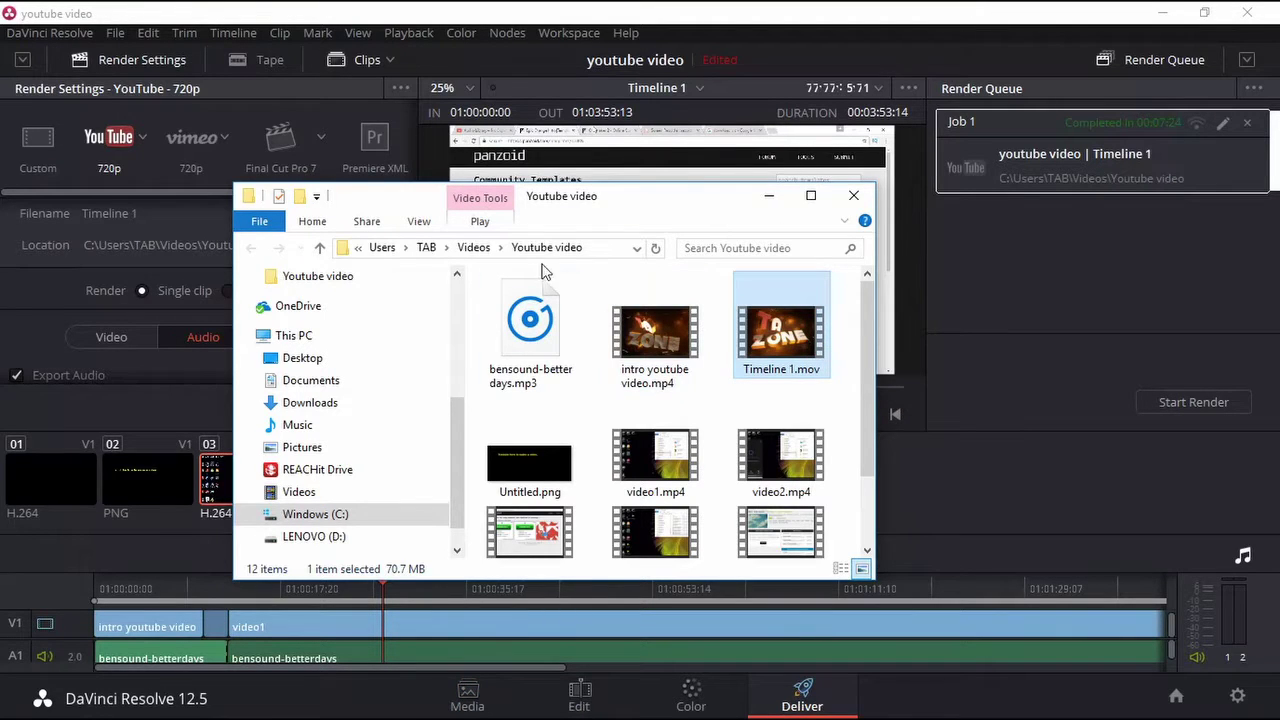
Switch to Google Chrome and open the YouTube upload page by way of the channel's Creator Studio.
click(1161, 13)
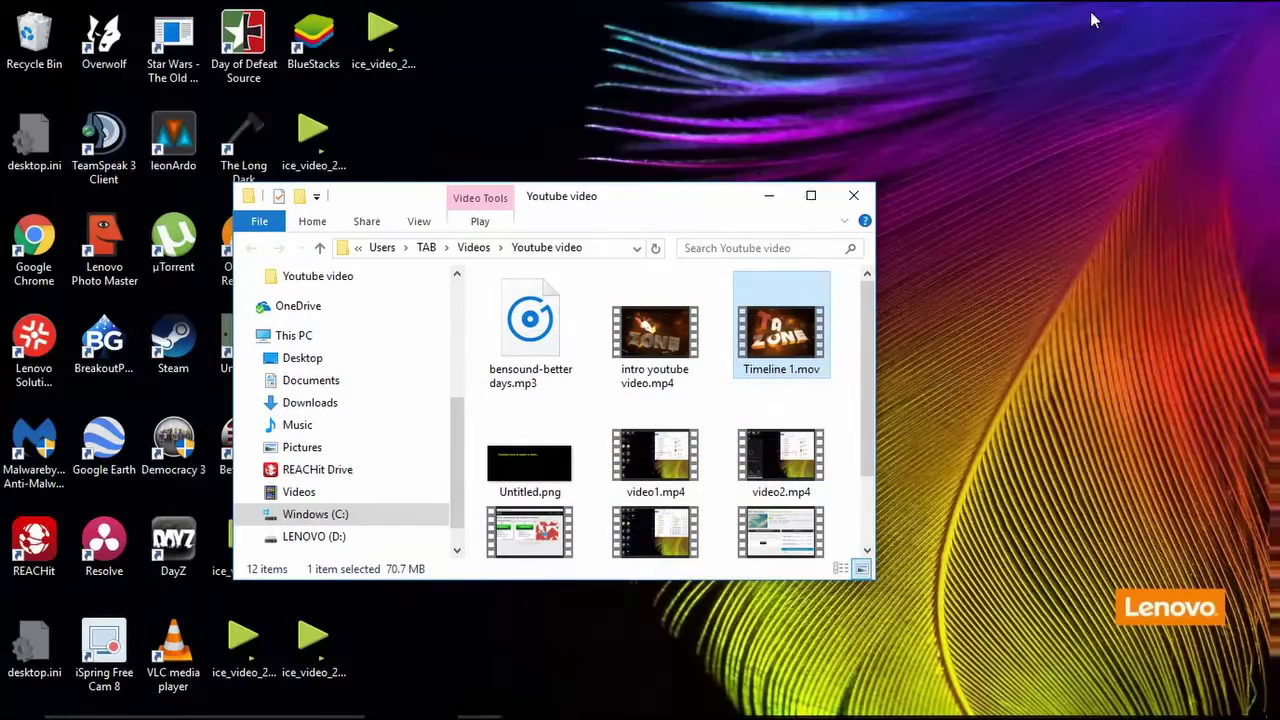
click(769, 195)
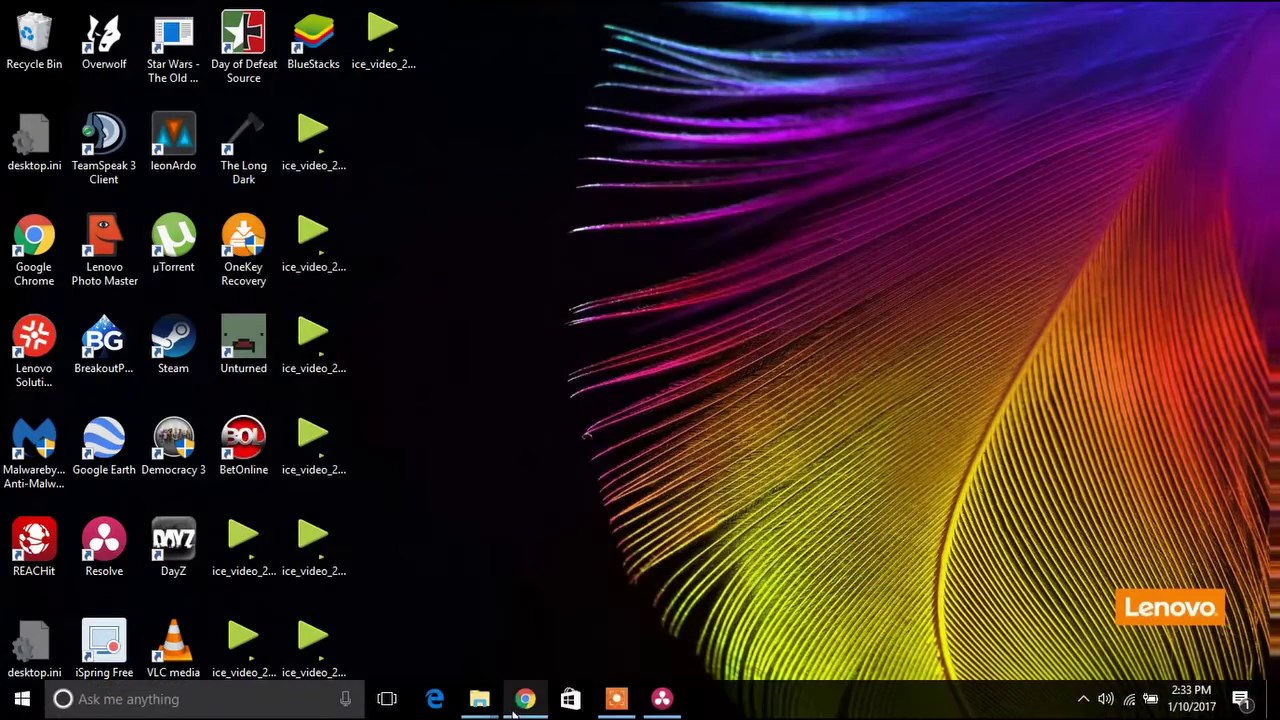
click(522, 705)
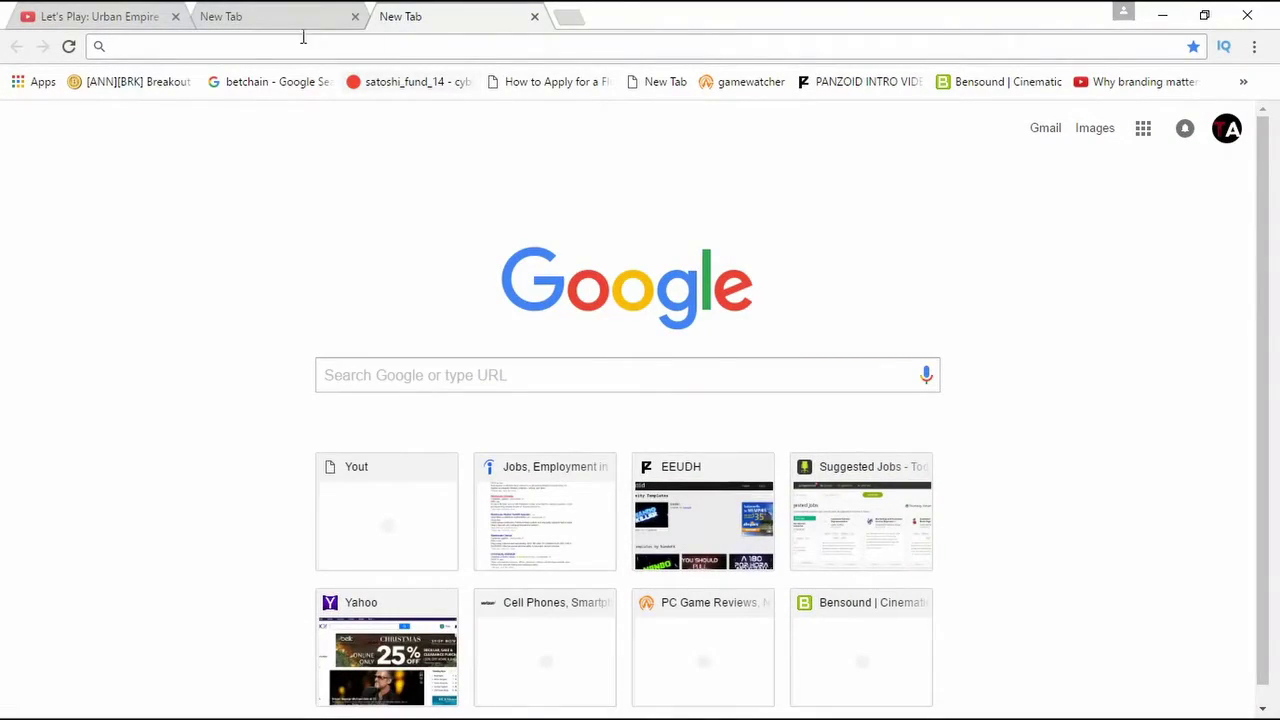
click(128, 16)
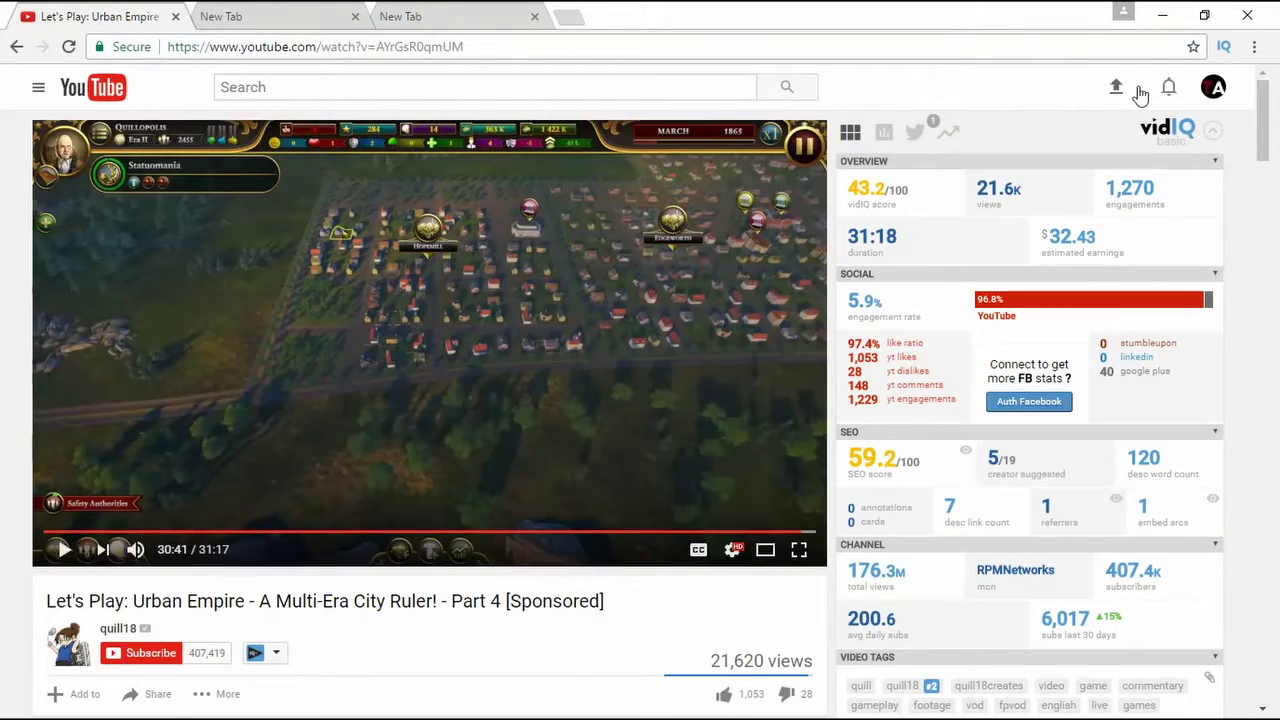
click(1210, 90)
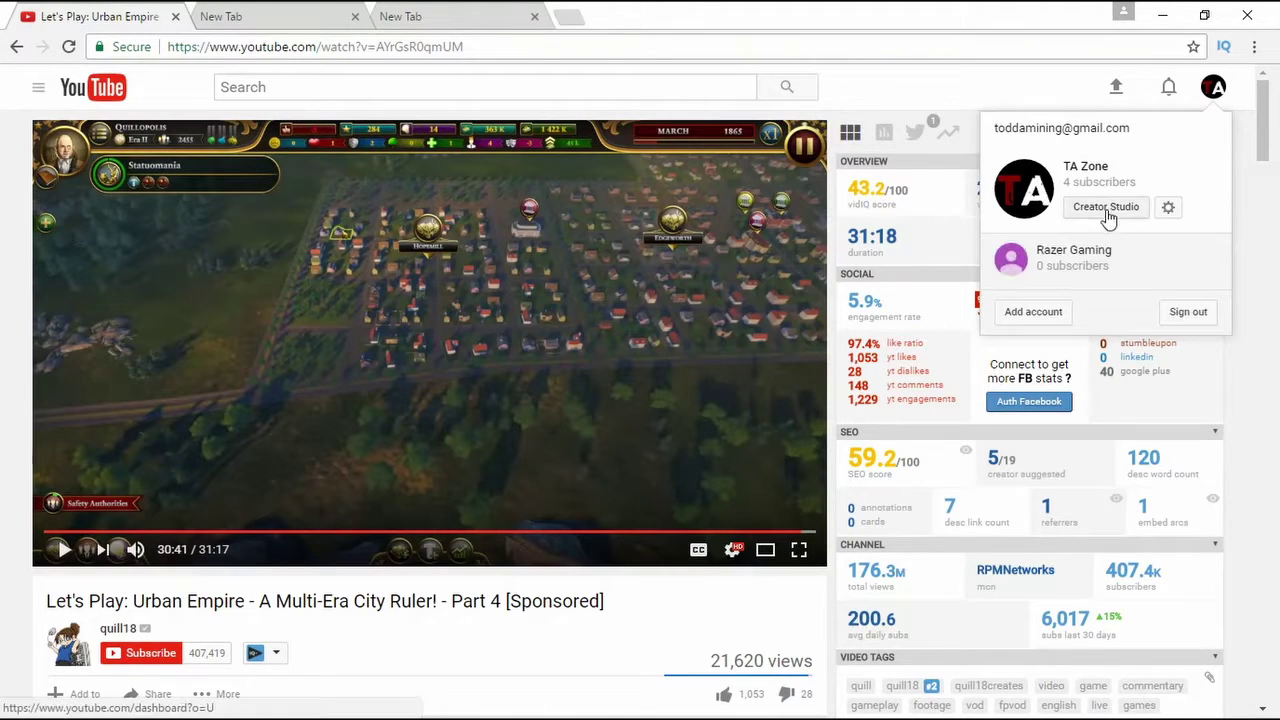
click(1106, 214)
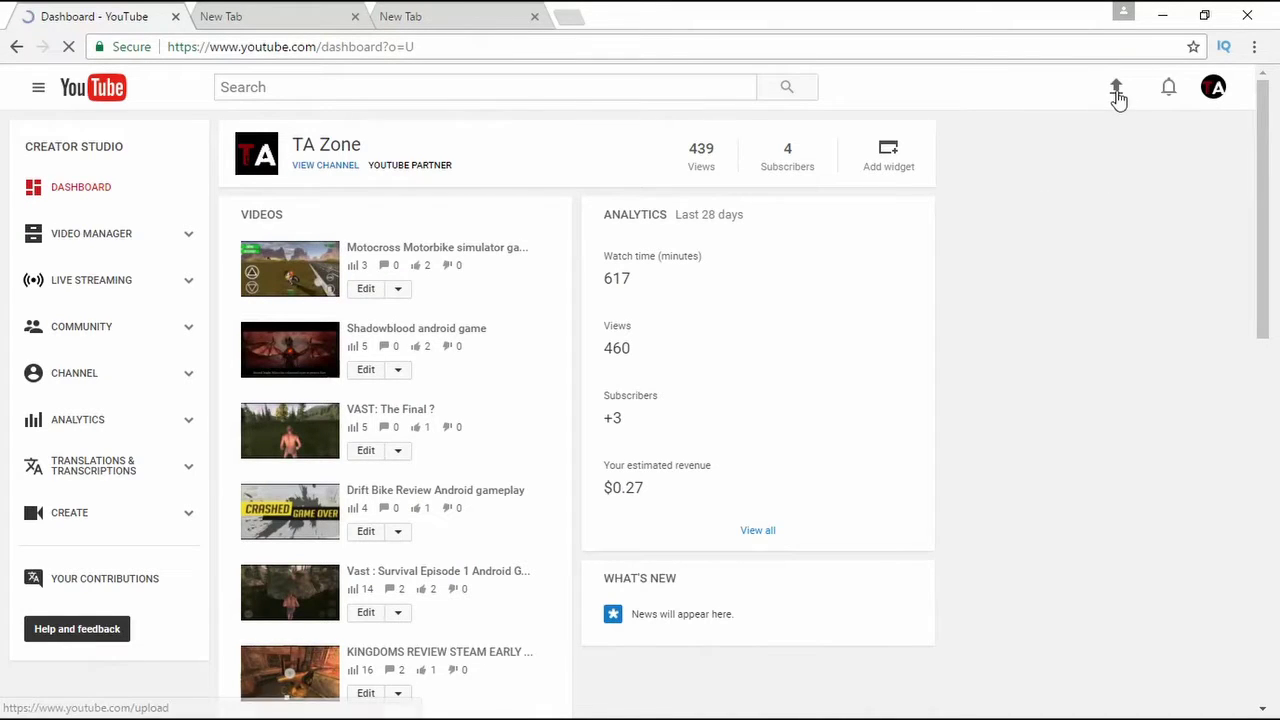
click(1117, 92)
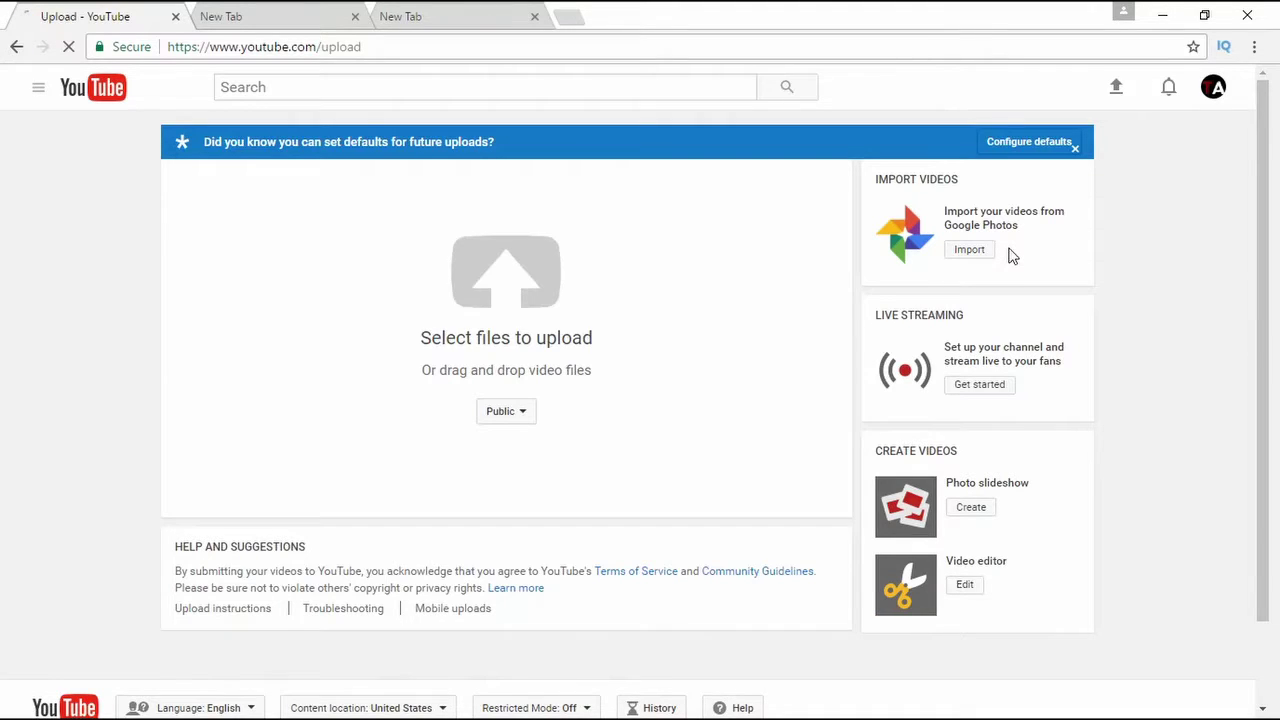
Upload Timeline 1.mov from the Youtube video folder under Videos to YouTube.
click(523, 287)
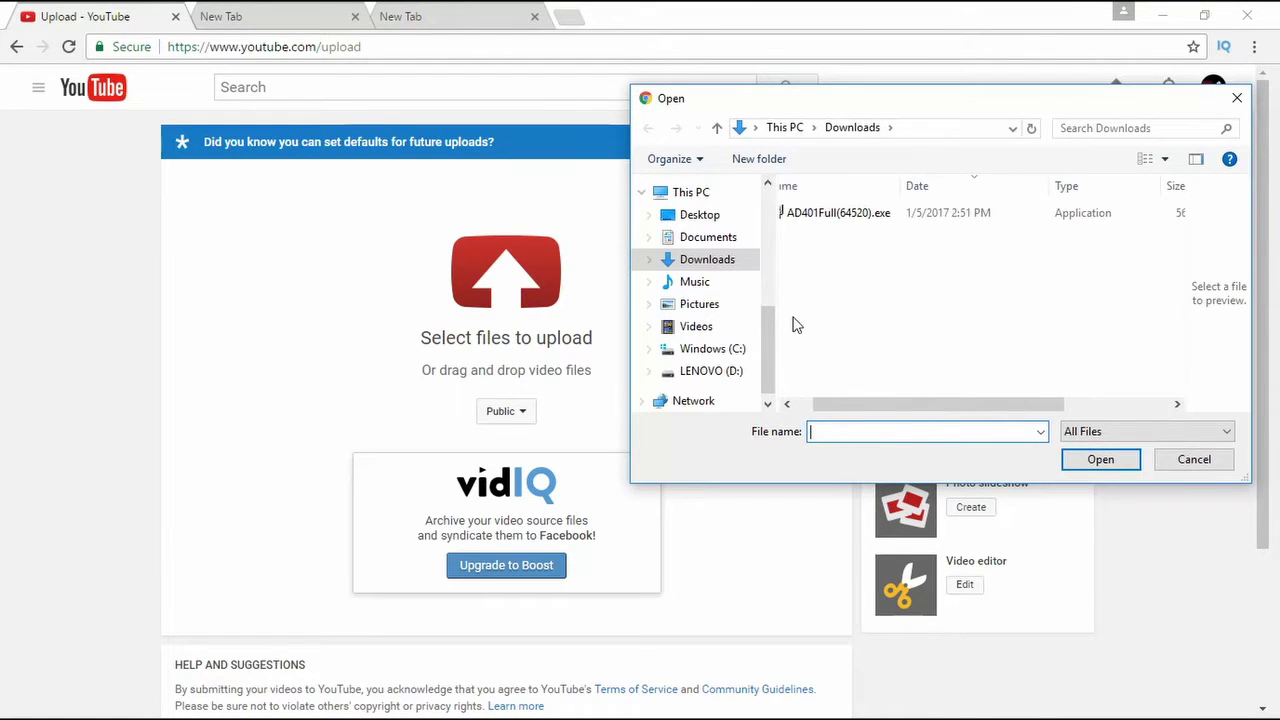
click(687, 334)
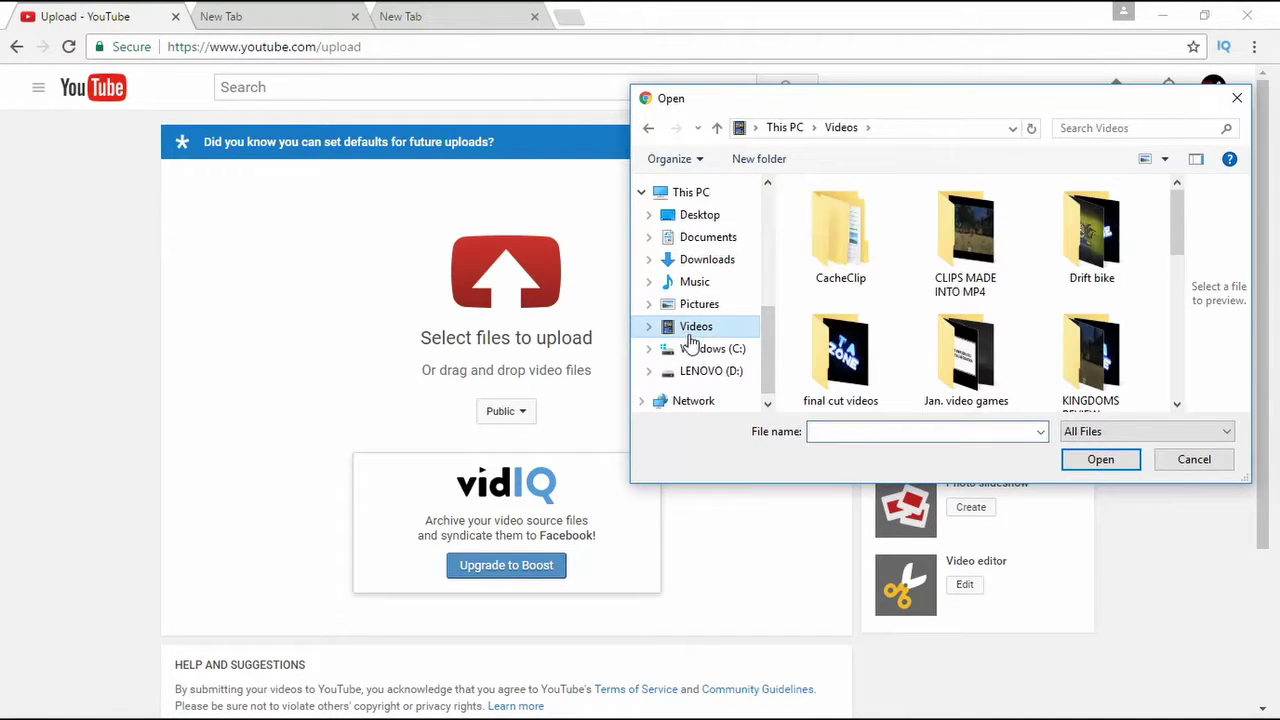
scroll(695, 355, down, 2)
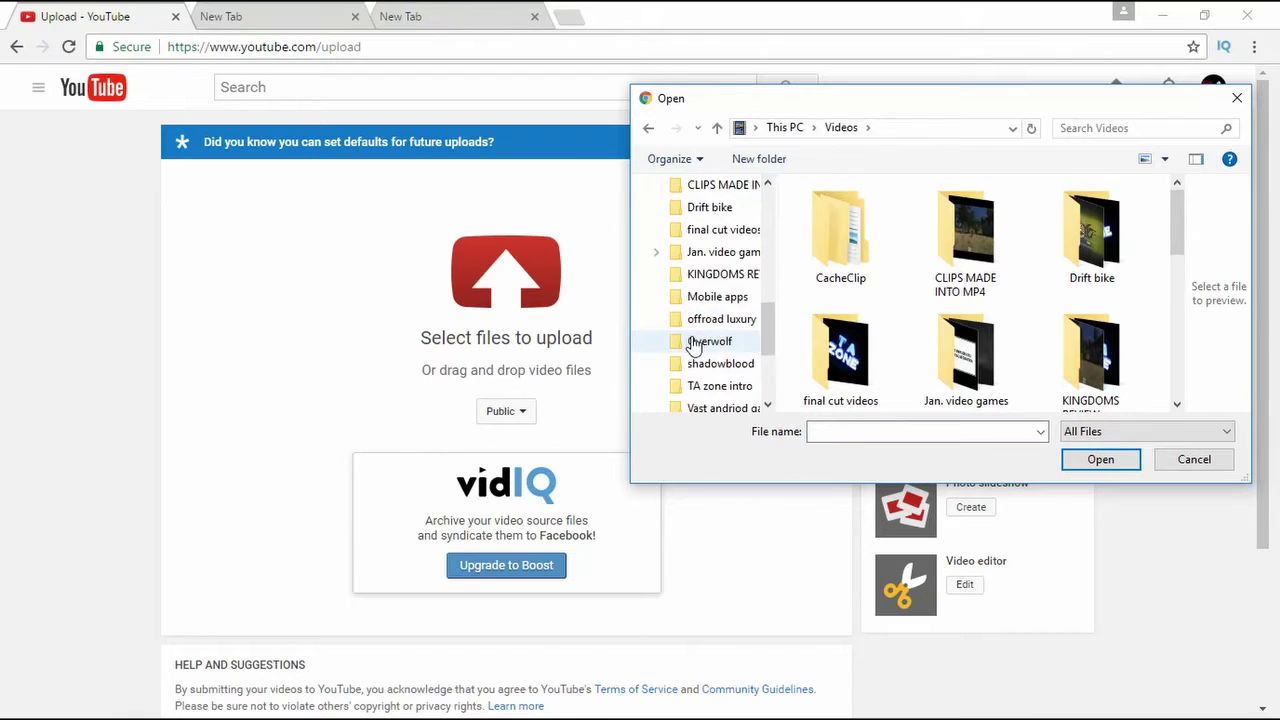
scroll(710, 370, down, 1)
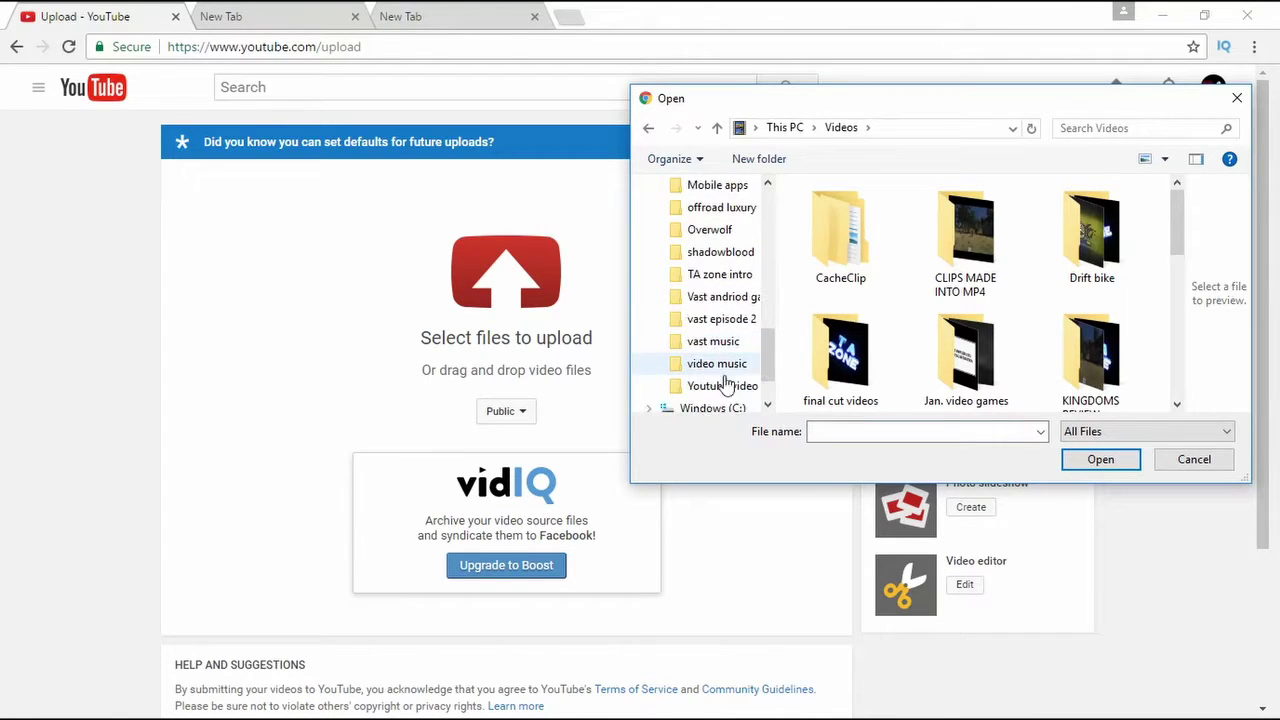
click(728, 390)
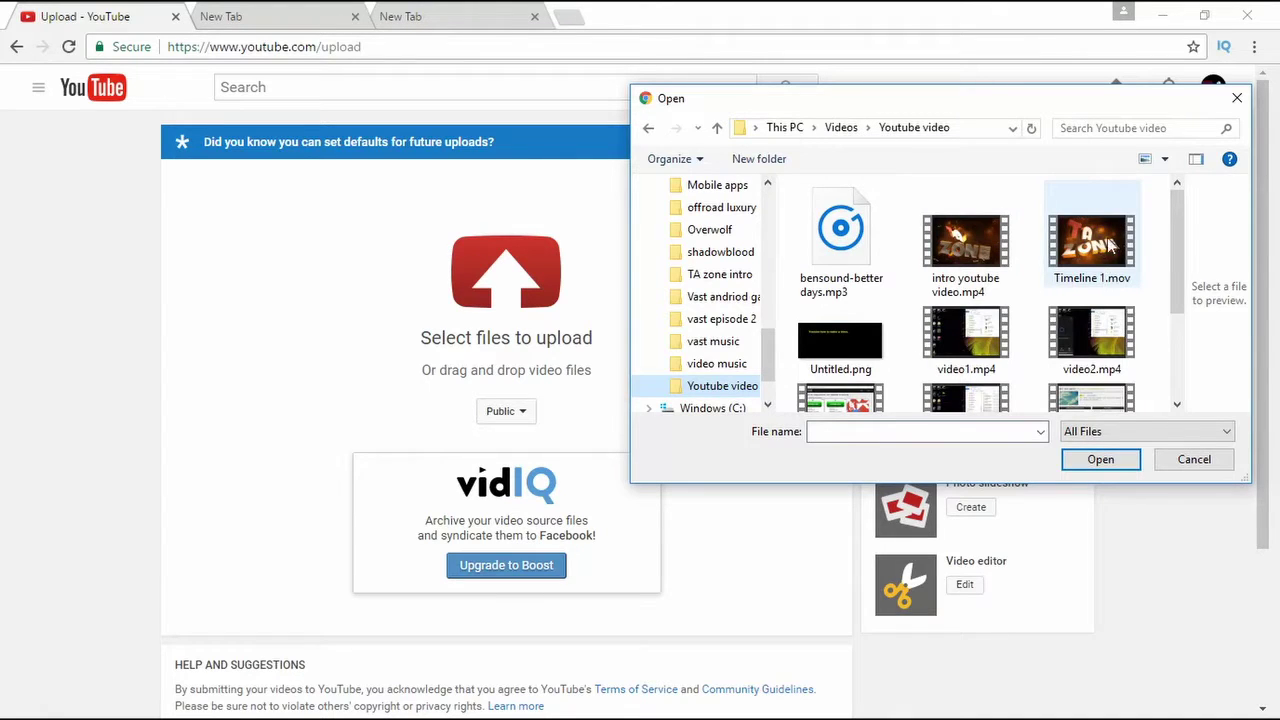
drag(1100, 270, 536, 288)
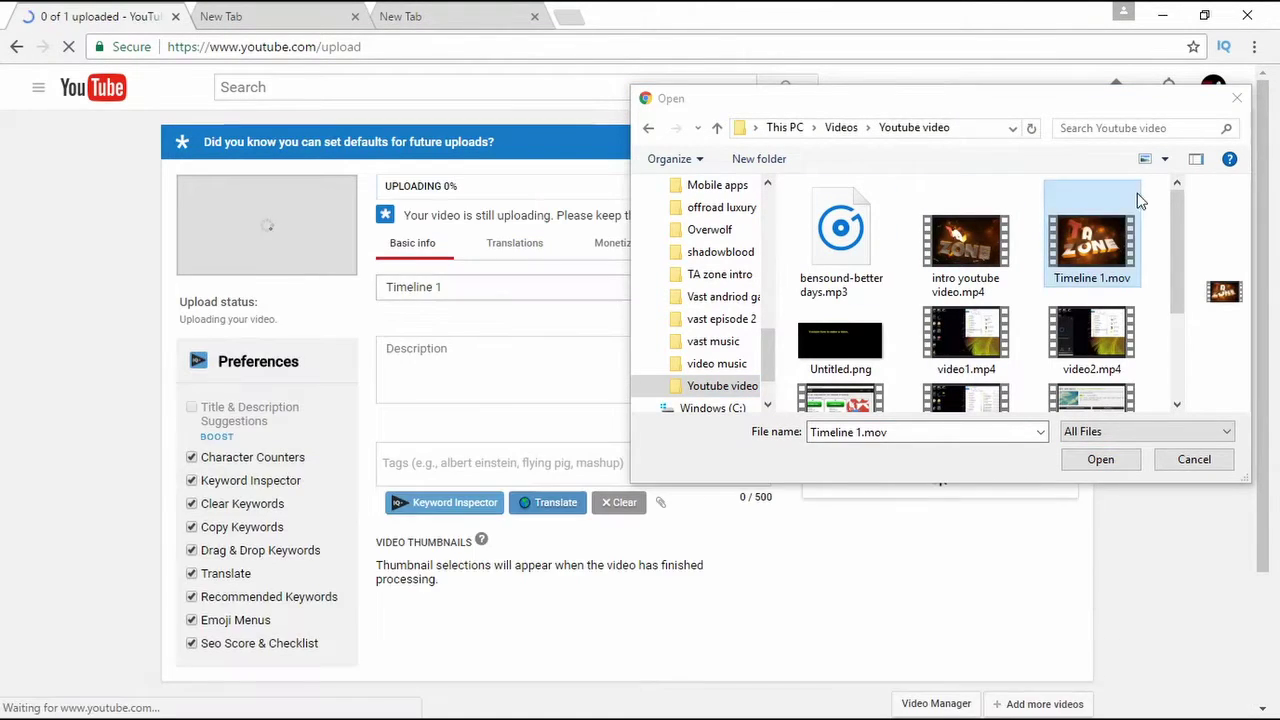
click(1237, 100)
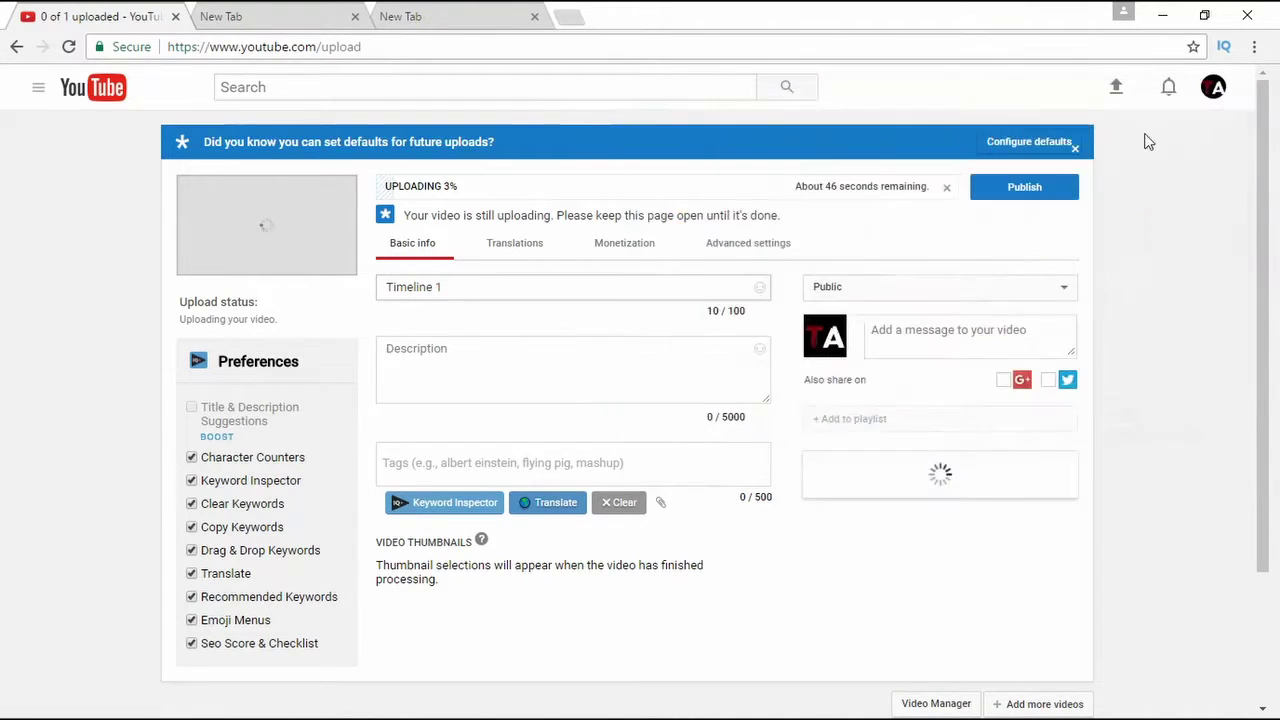
Try "youtube video" as the title of the uploading video.
triple_click(450, 283)
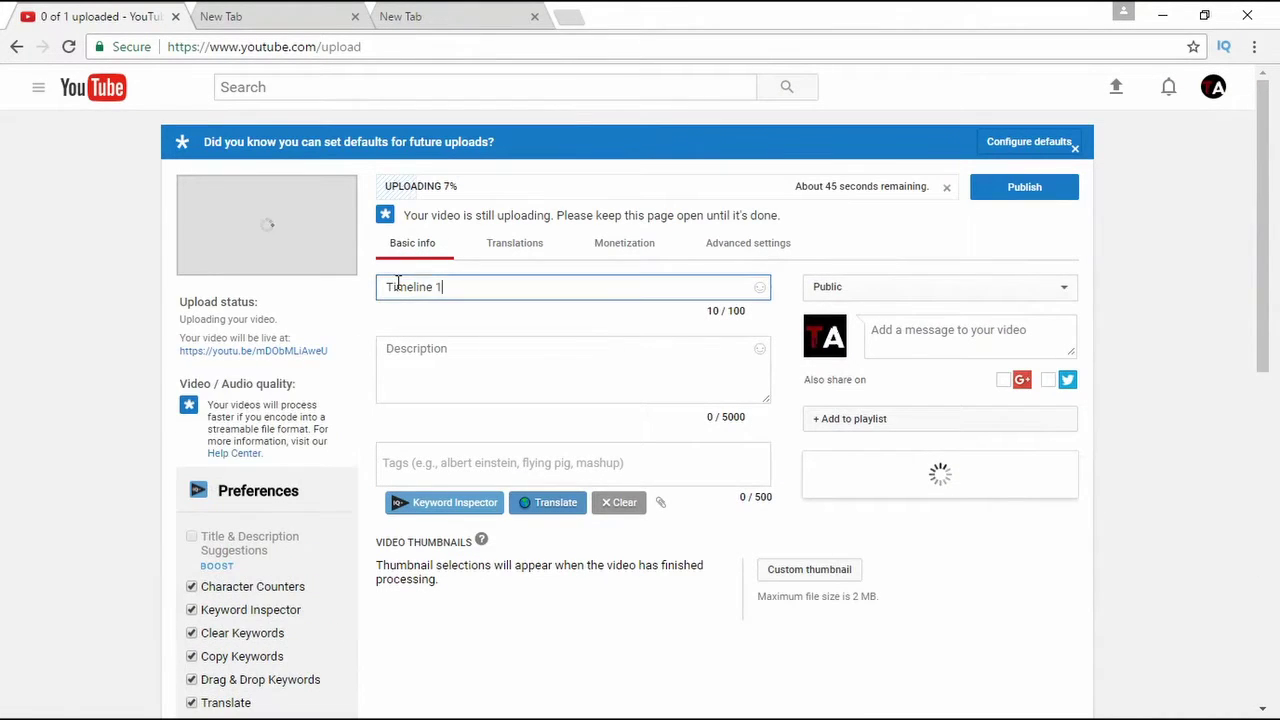
text(you)
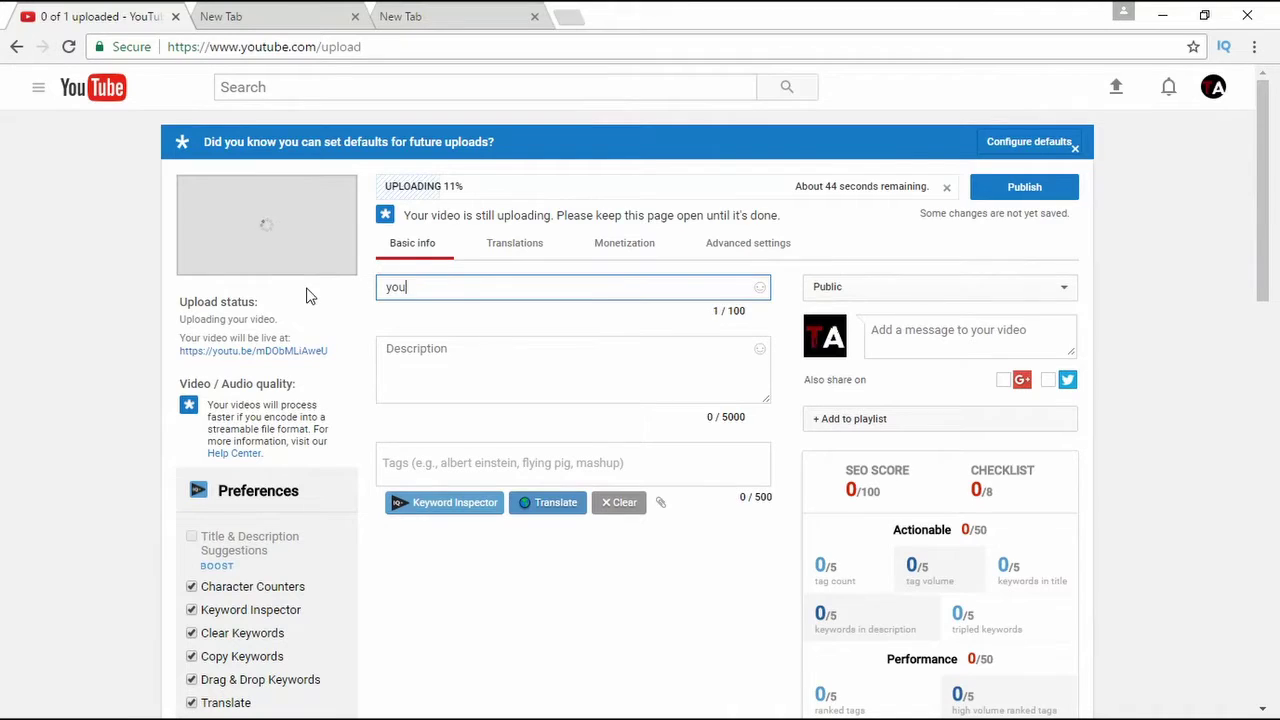
text(tube vide)
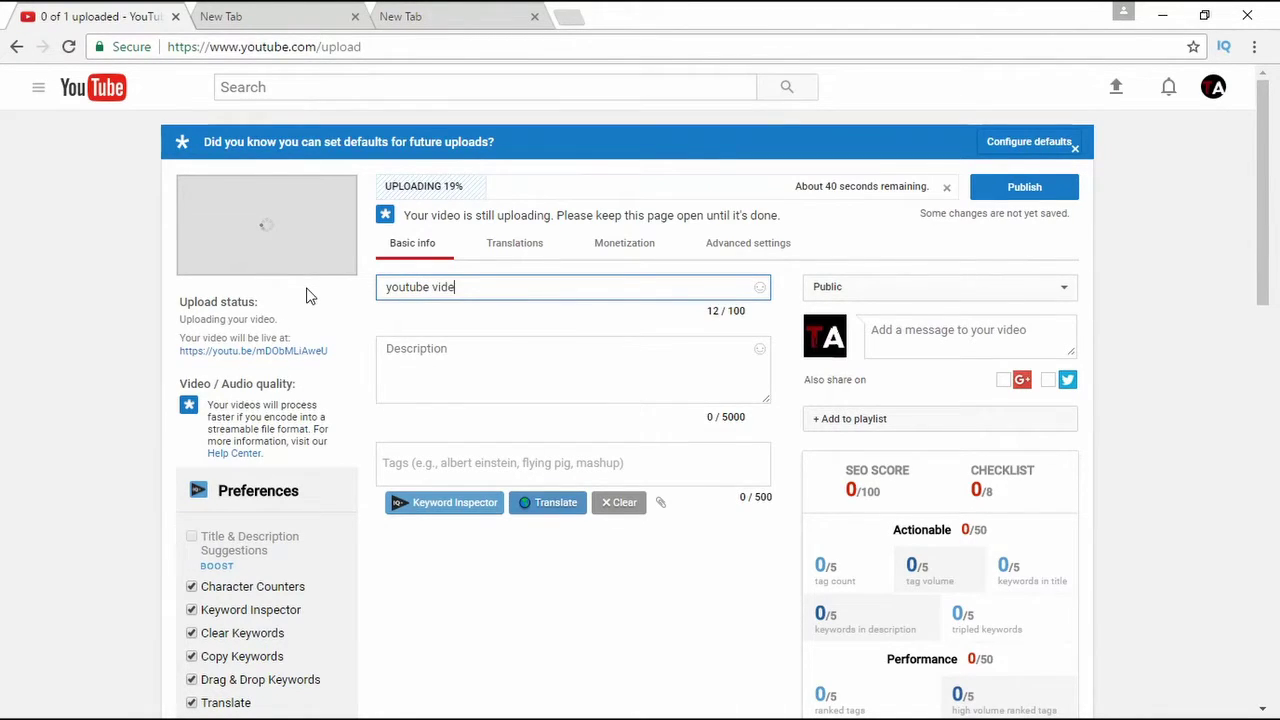
text(o)
Clear the title of the uploading video.
key(BackSpace)
key(BackSpace)
key(BackSpace)
key(BackSpace)
key(BackSpace)
key(BackSpace)
key(BackSpace)
key(BackSpace)
key(BackSpace)
key(BackSpace)
key(BackSpace)
key(BackSpace)
key(BackSpace)
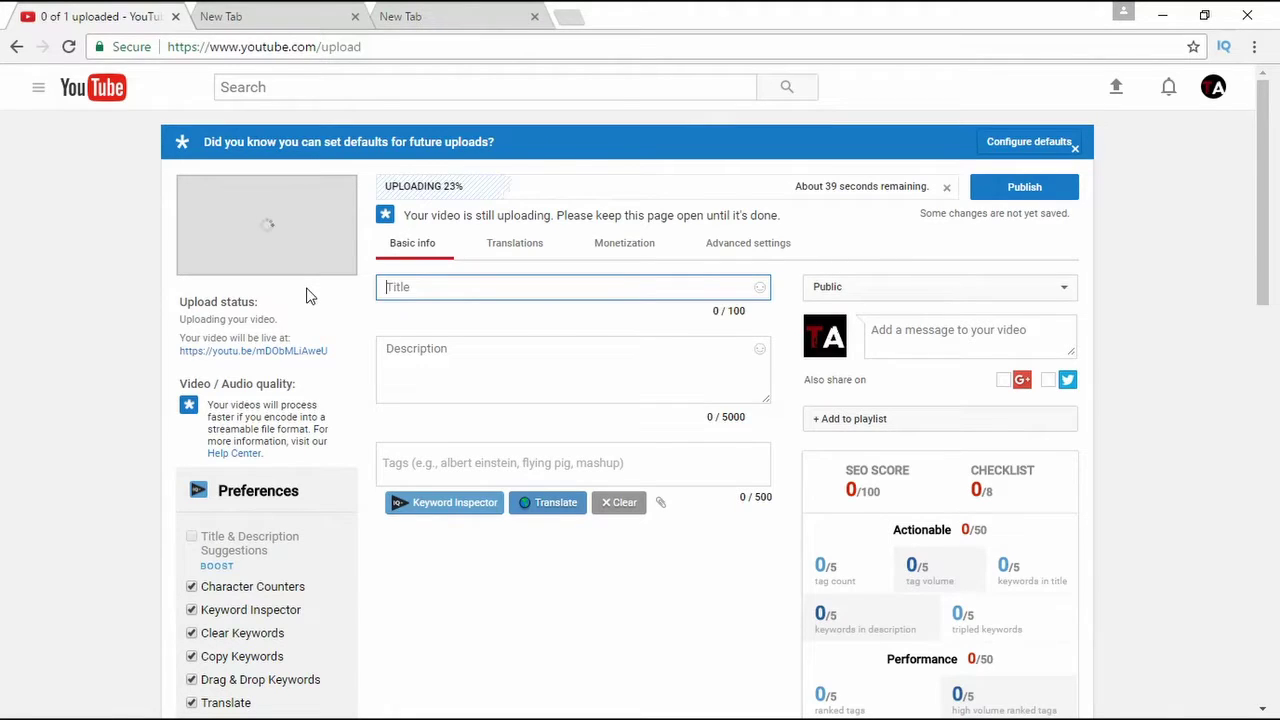
Title the video "how to make a youtube video" and enter the description "how to make a simple youtube video .......".
text(how to make a y)
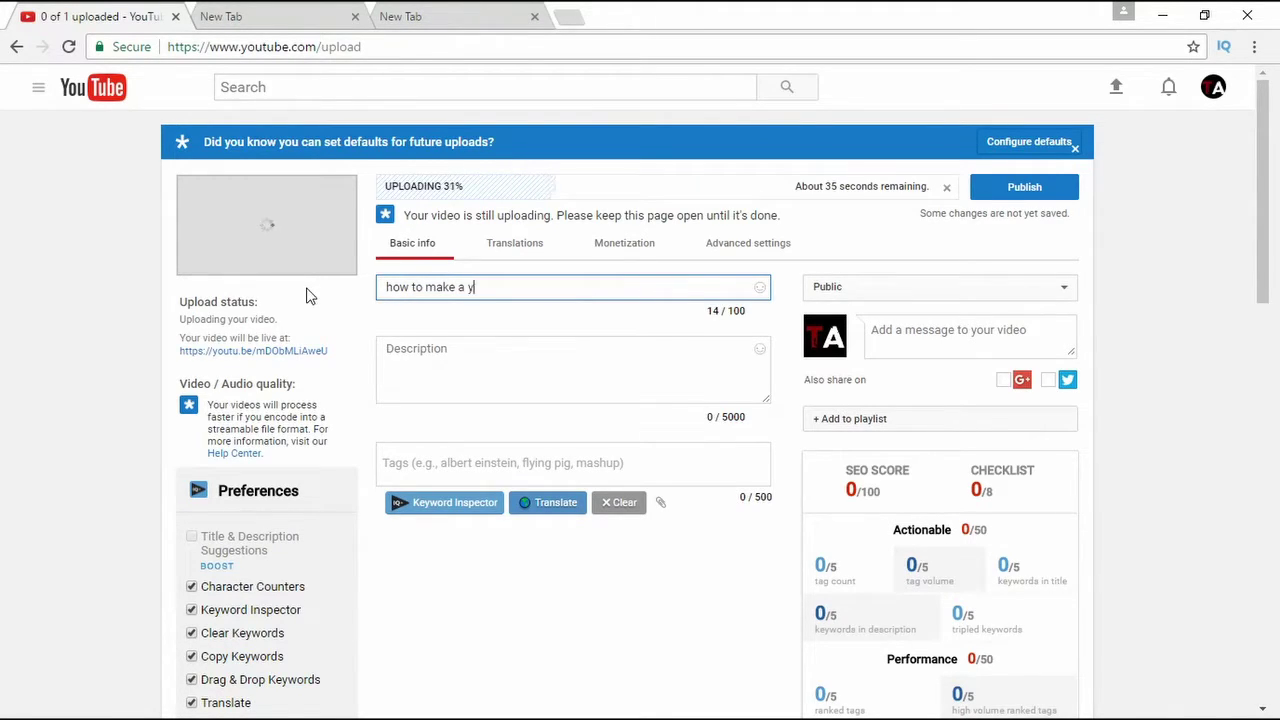
text(outube video)
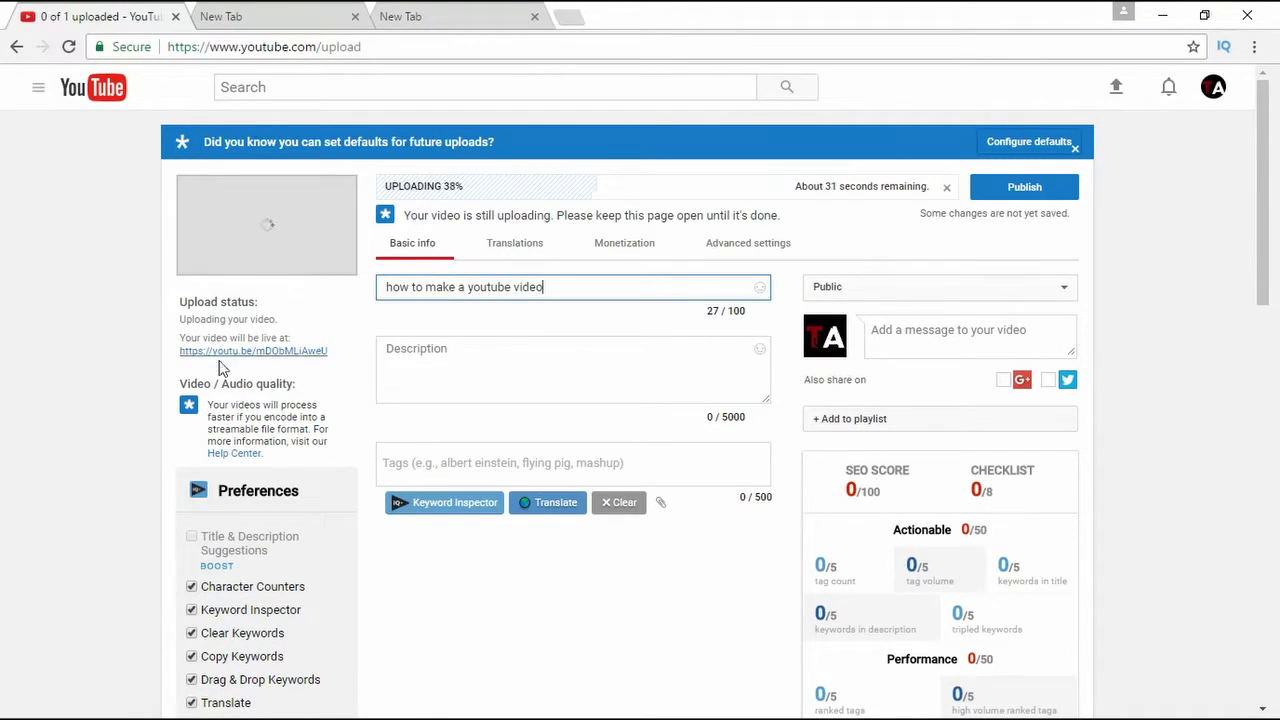
click(496, 372)
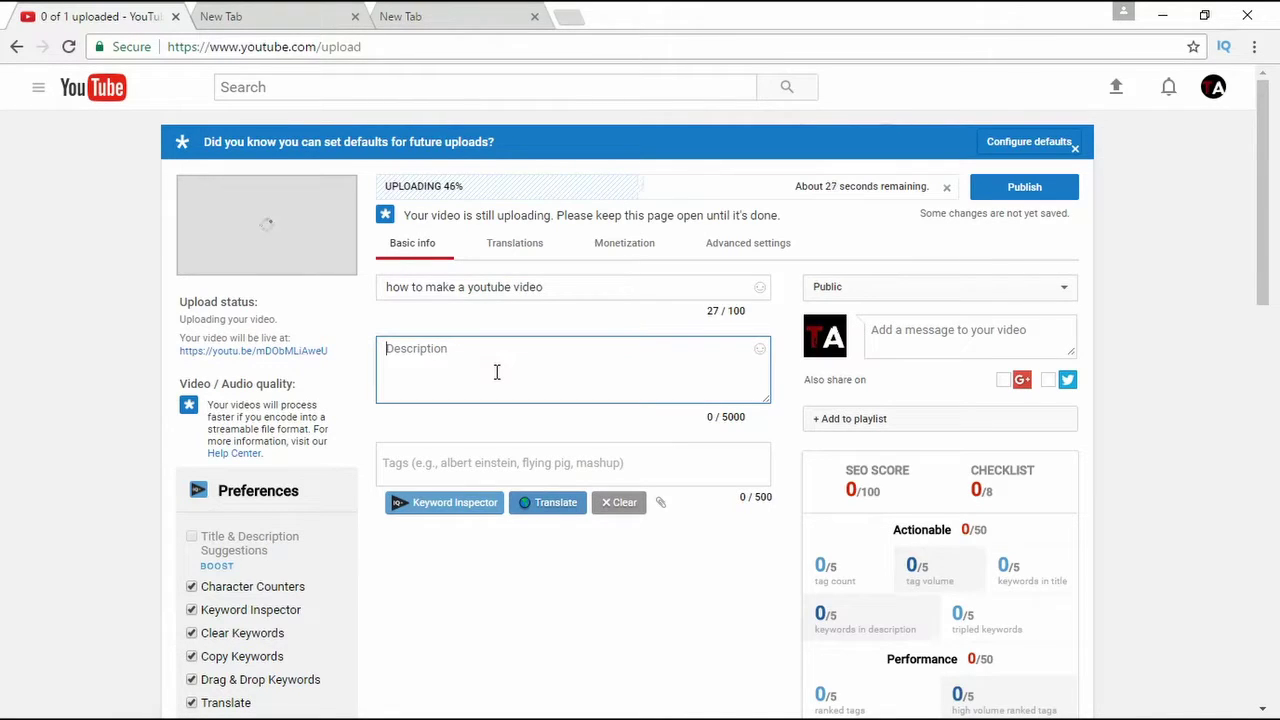
text(how to make a s)
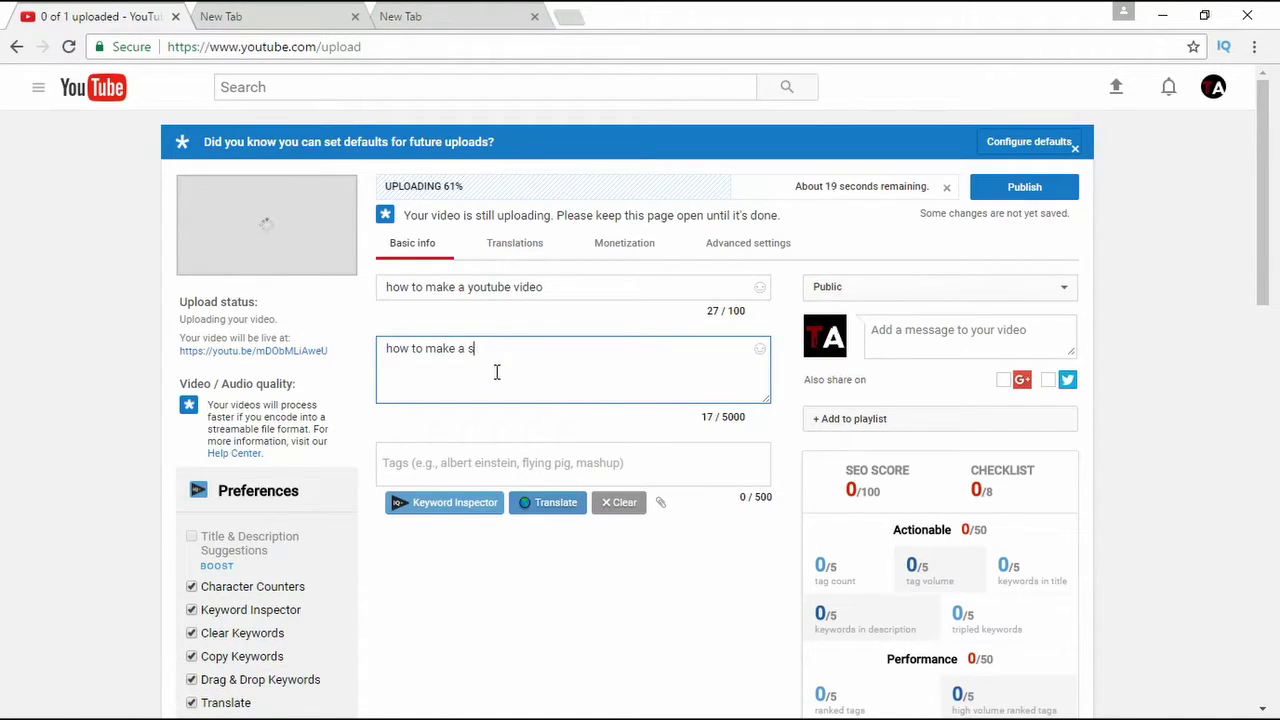
text(imple youtube video)
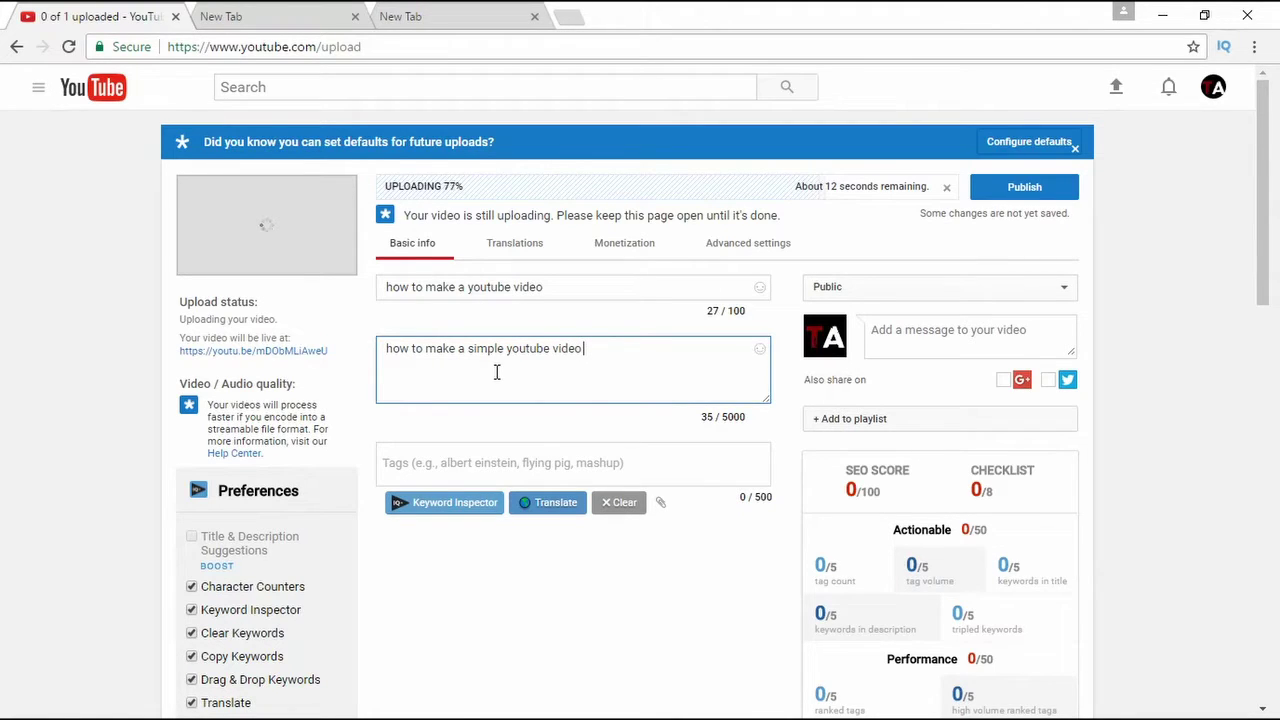
text( .......)
Add the tag "youtube video" to the uploading video.
click(442, 463)
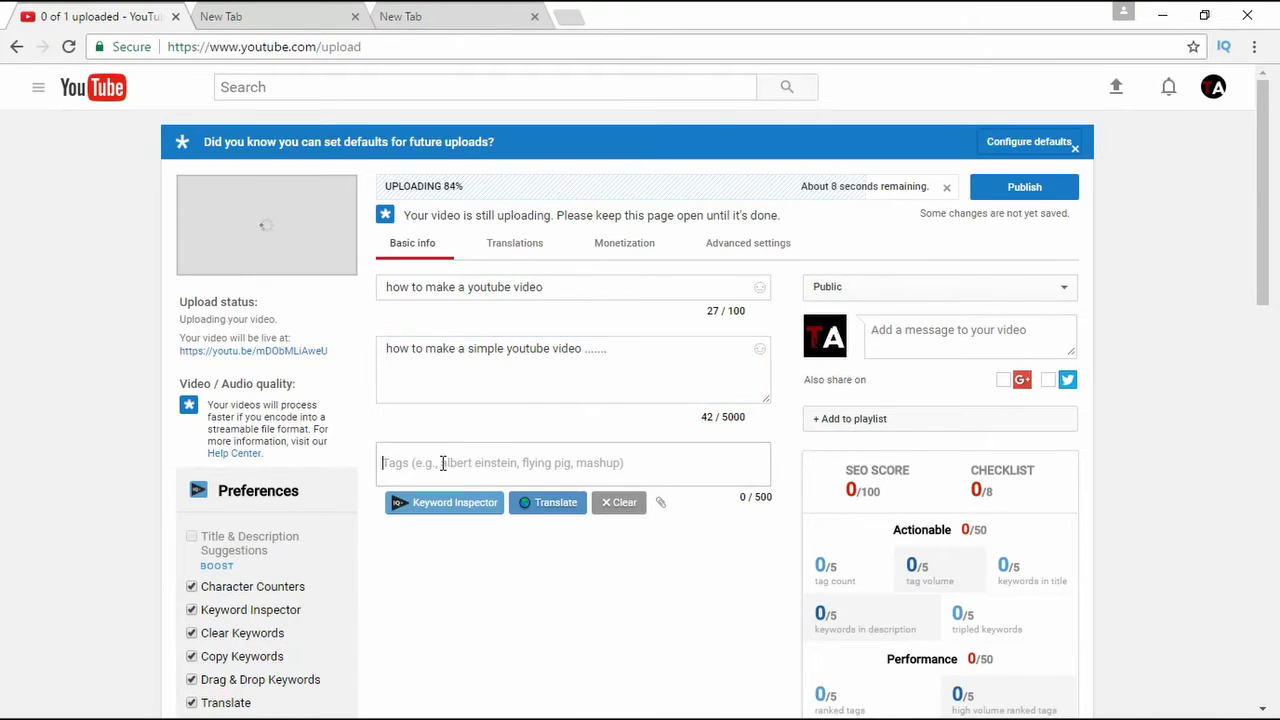
text(youtbu)
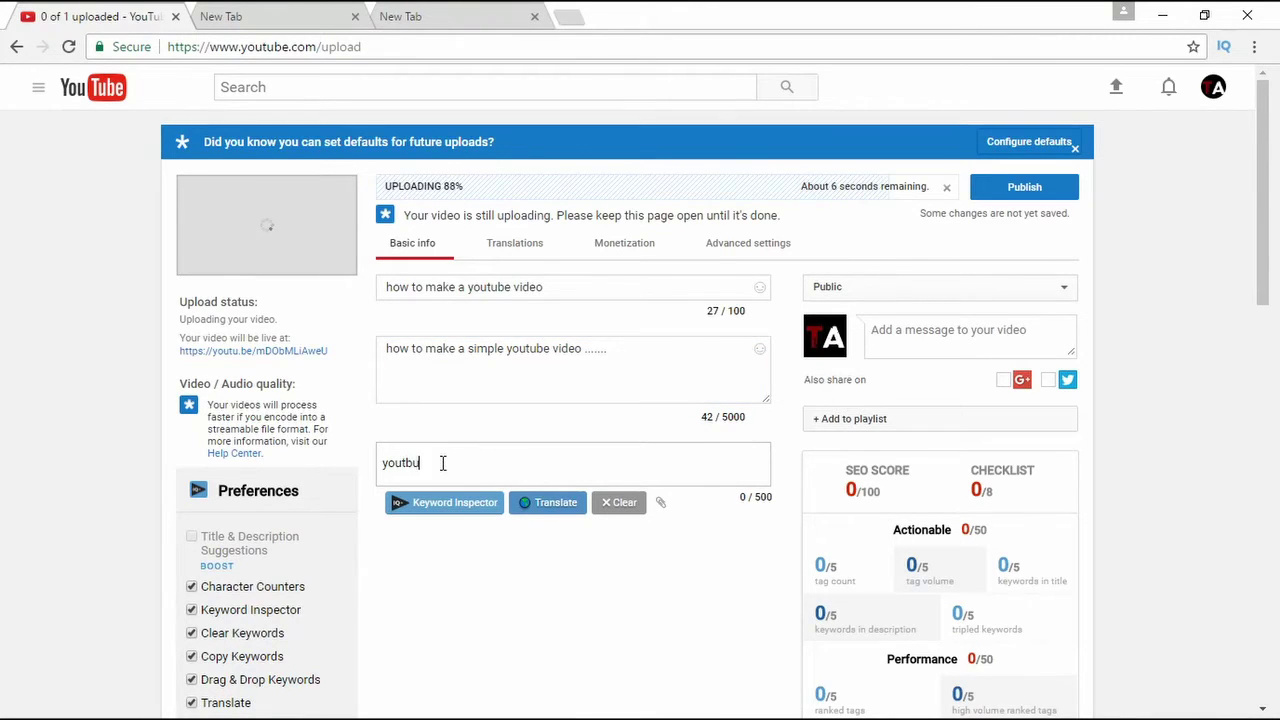
key(BackSpace)
key(BackSpace)
text(ube video)
key(Return)
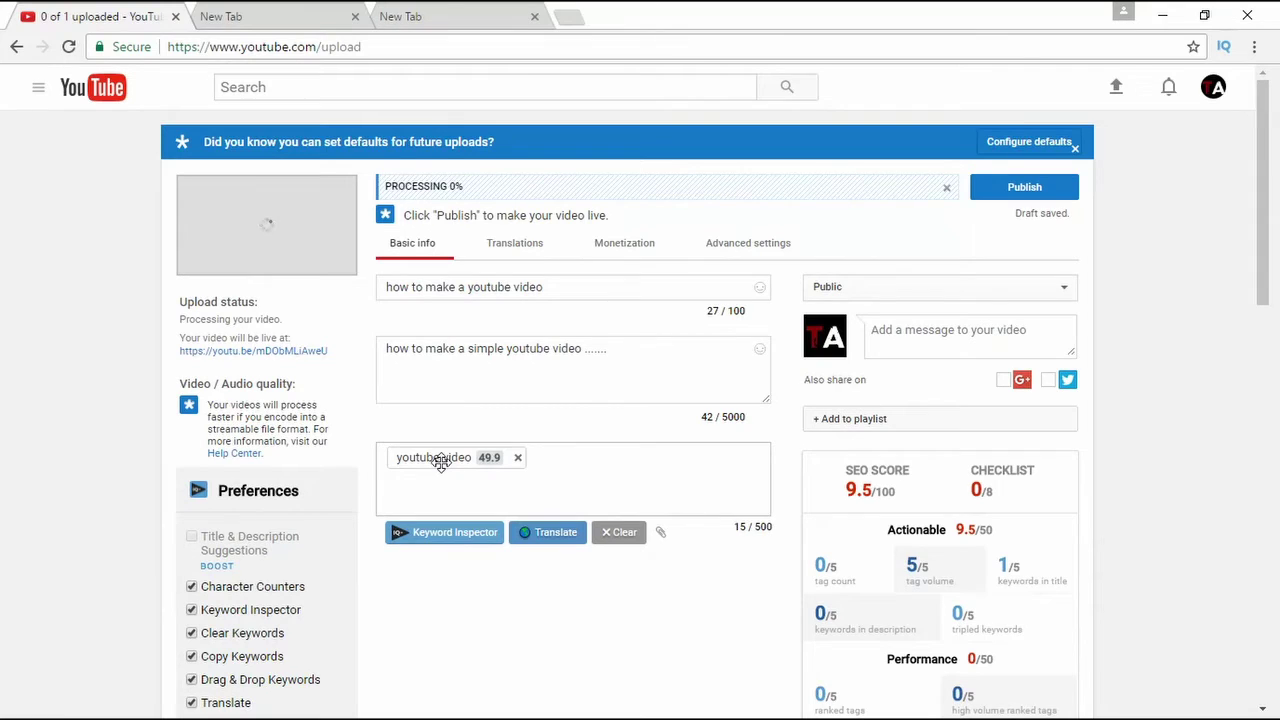
Add two more tags to the video, "how to make" and "how to make a youtube video".
text(how t)
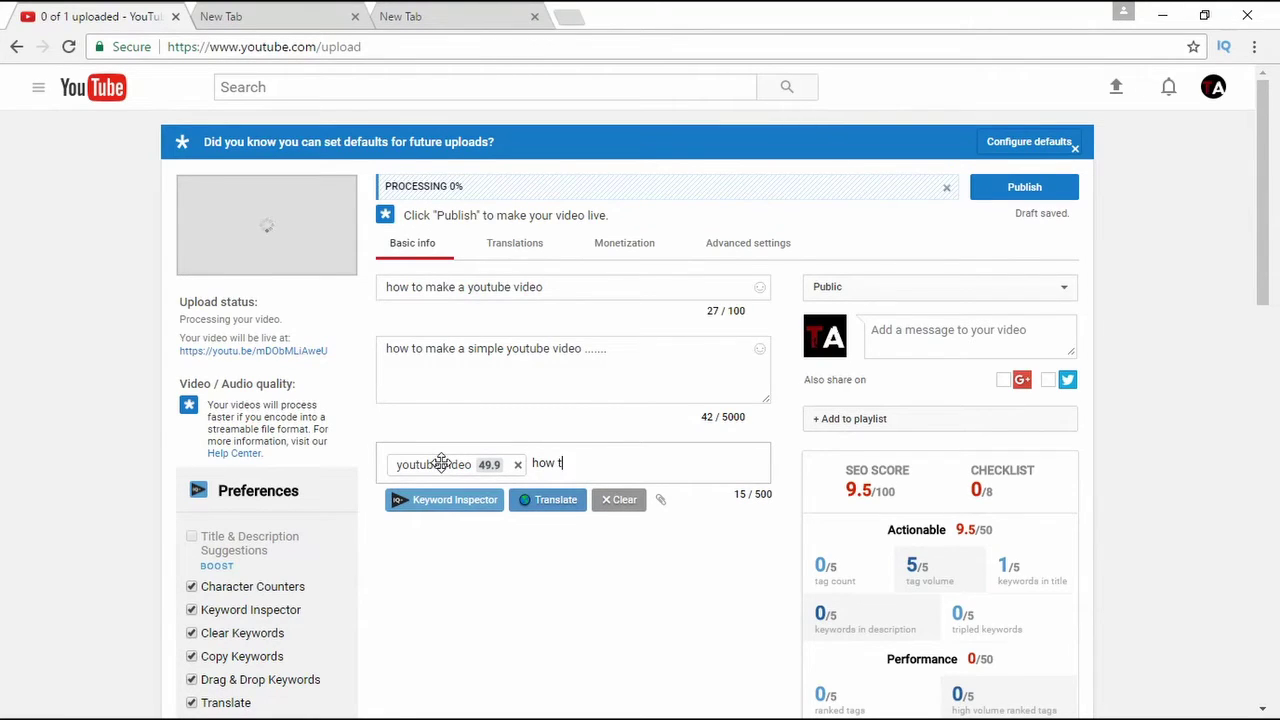
text(o make)
key(Return)
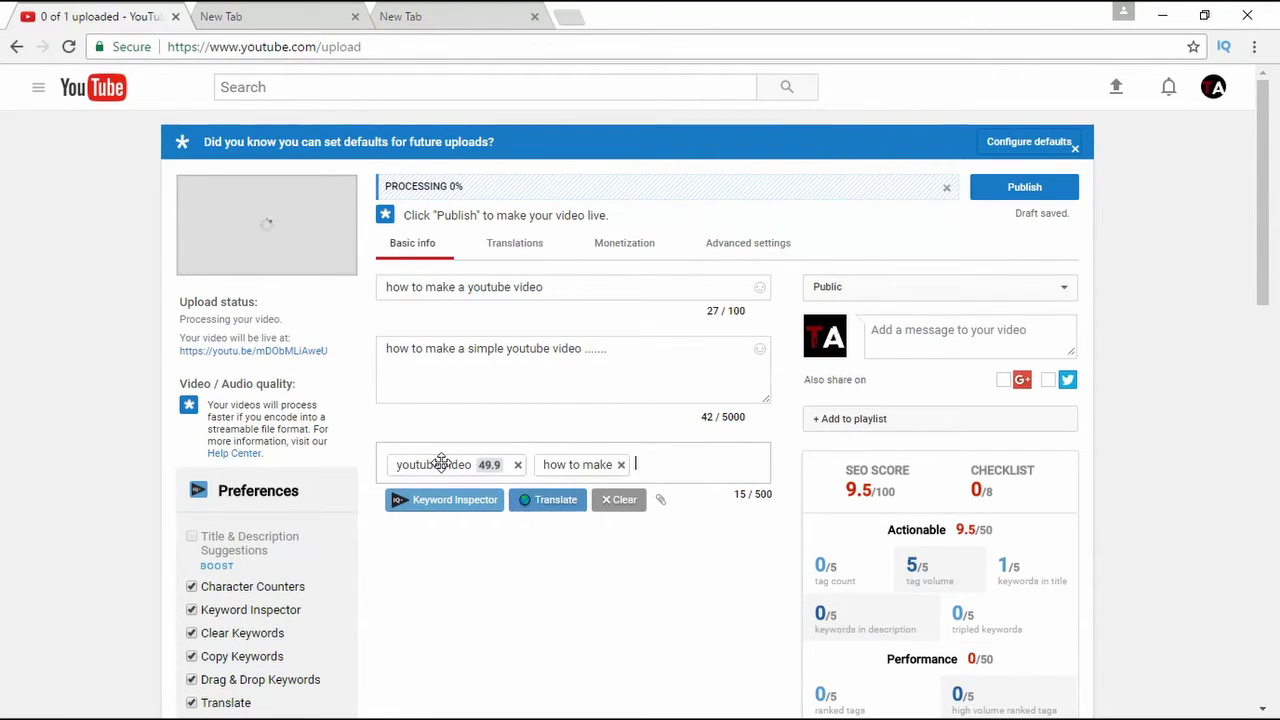
text(how to m)
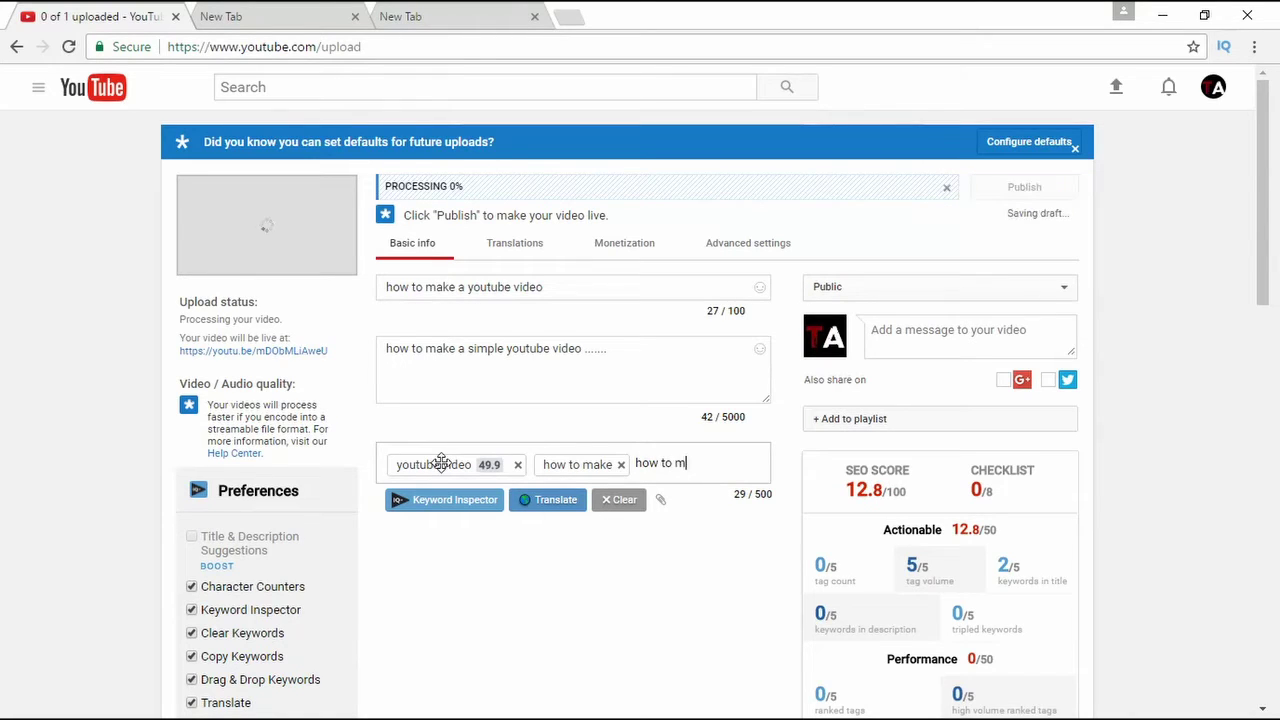
text(ake a youtube vi)
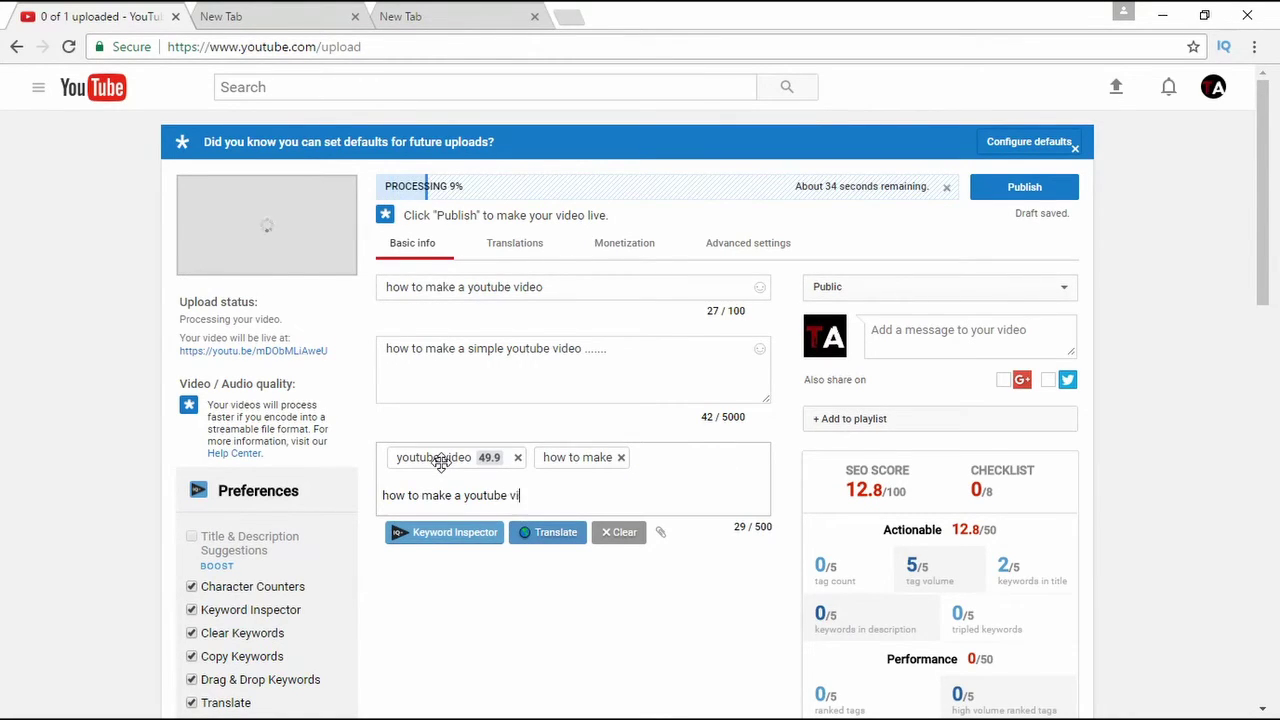
text(deo)
key(Return)
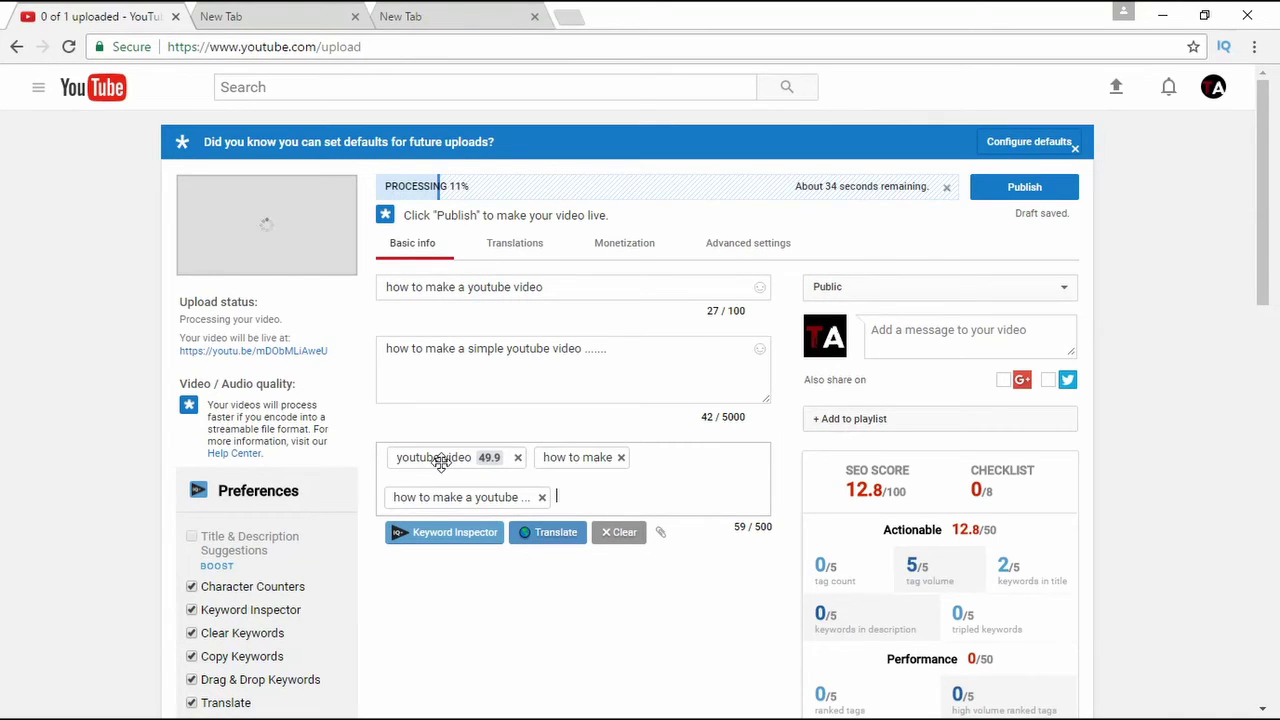